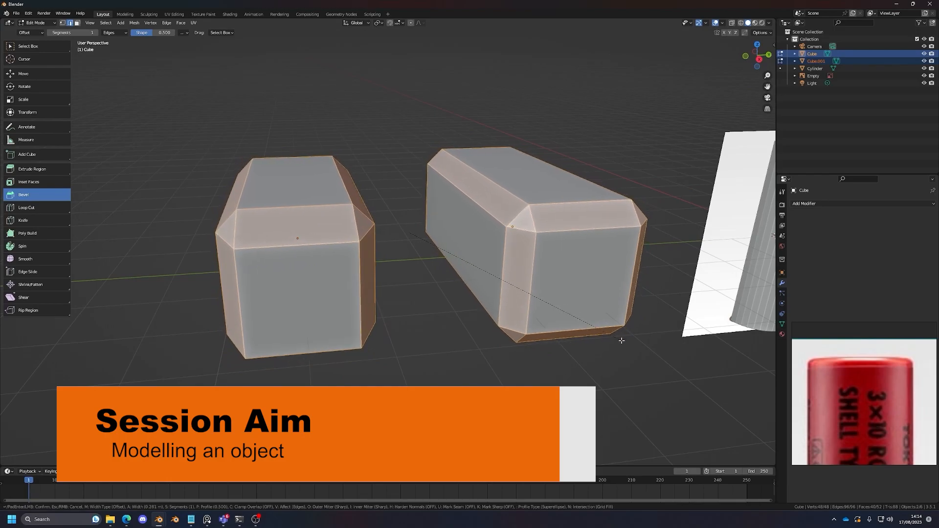
scroll(410, 216, up, 3)
key(Tab)
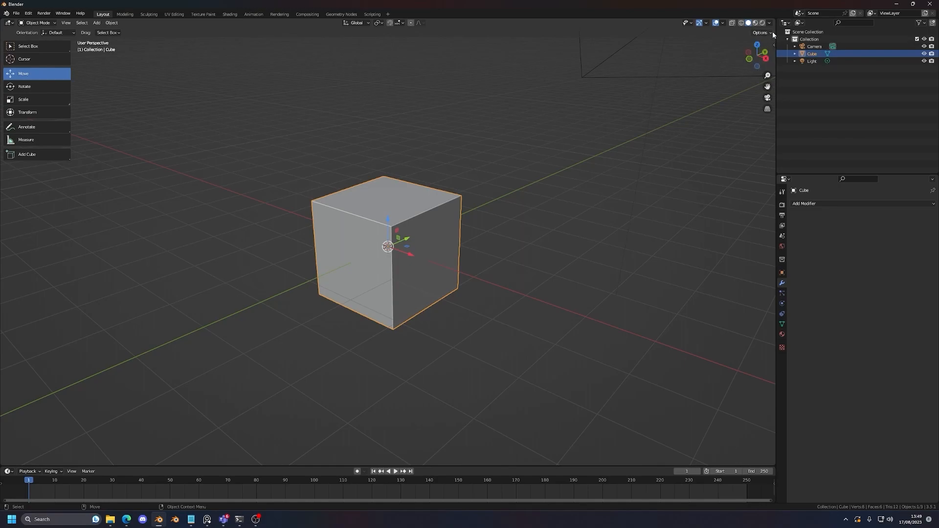
scroll(463, 198, down, 3)
scroll(411, 225, up, 2)
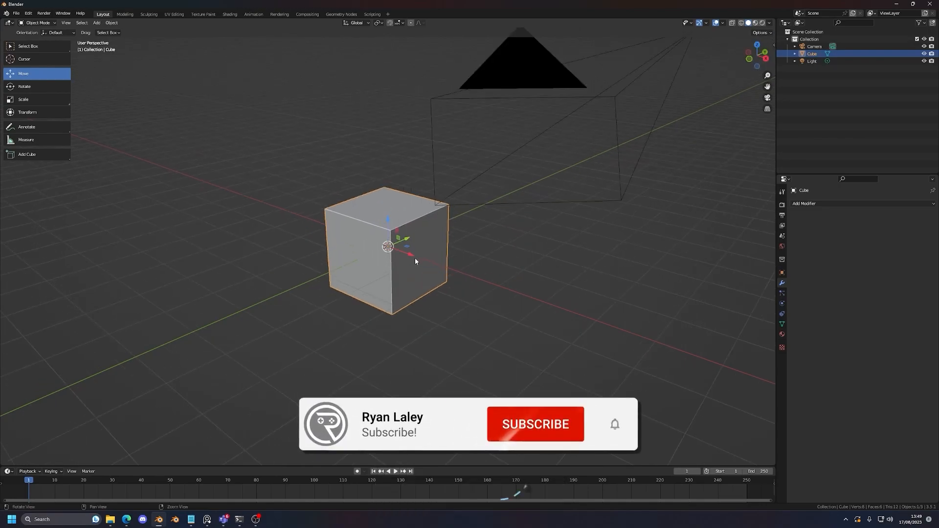
middle_drag(415, 257, 406, 259)
scroll(407, 262, up, 1)
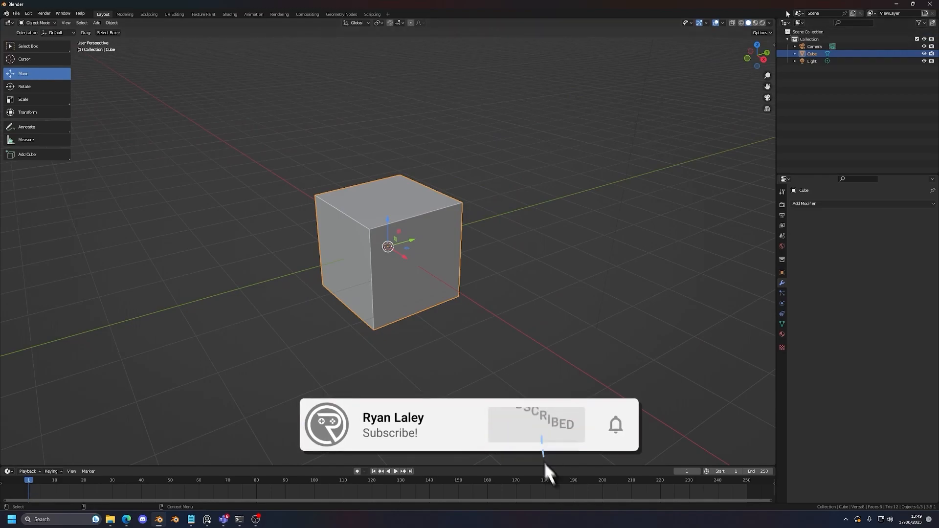
click(741, 24)
click(748, 23)
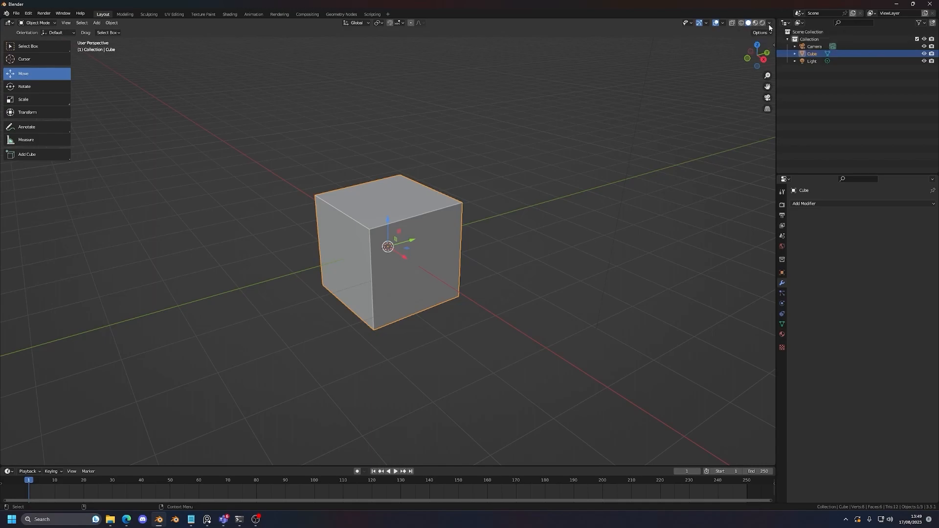
Step: Turn off Cavity in the viewport shading options, then reselect the cube
click(769, 23)
click(789, 187)
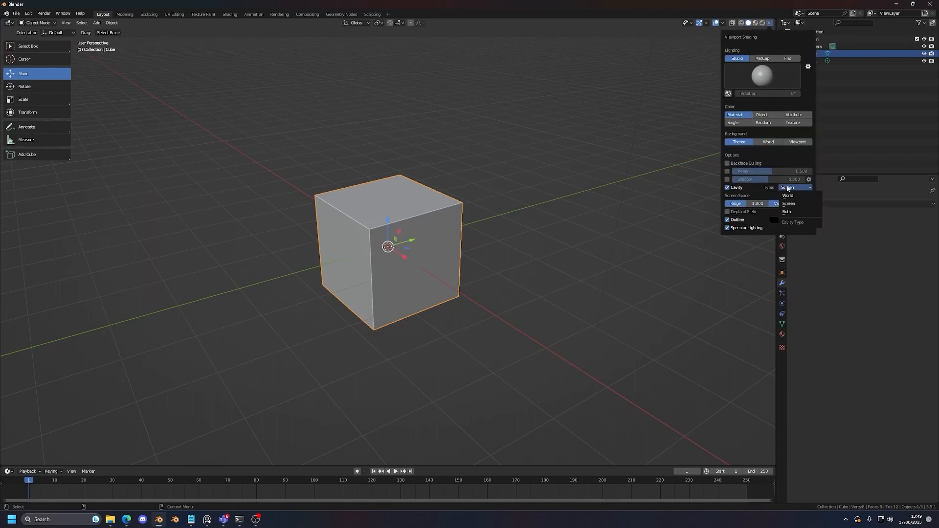
click(788, 203)
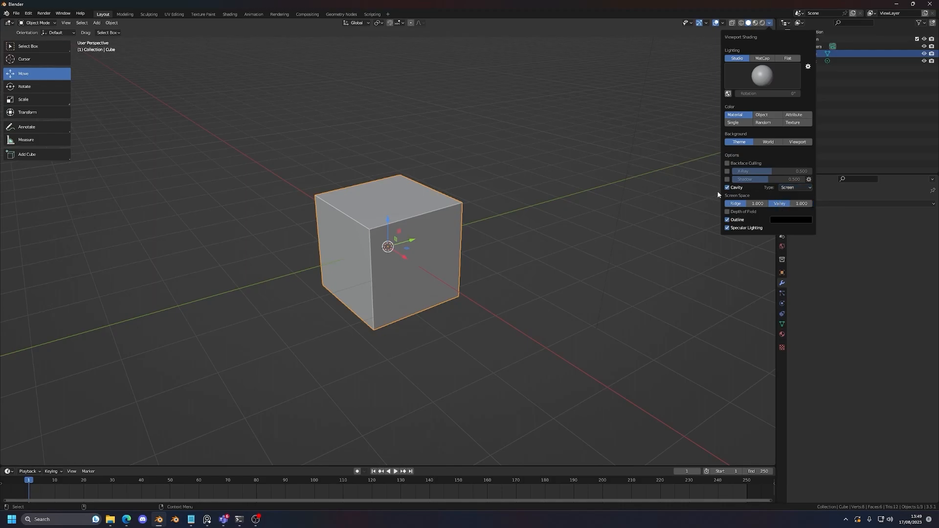
click(730, 189)
key(ctrl+z)
scroll(452, 296, up, 3)
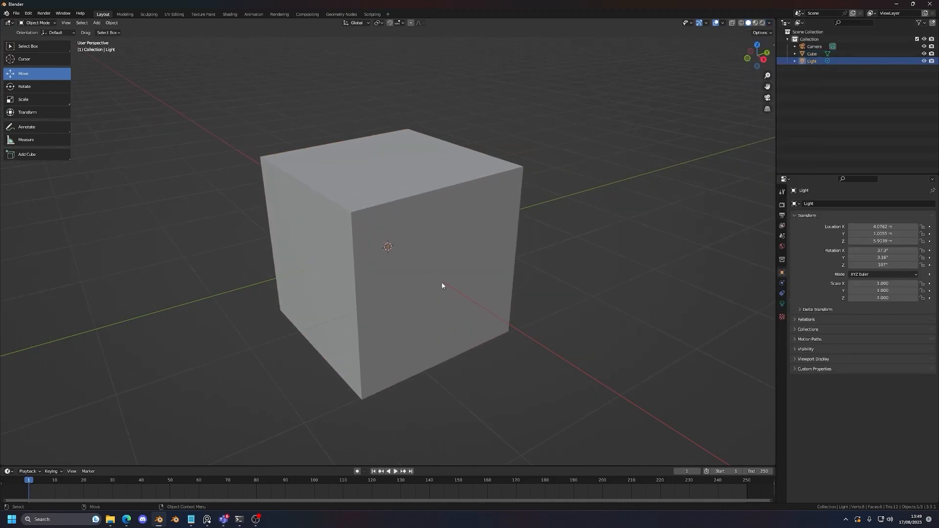
click(349, 212)
scroll(349, 209, down, 1)
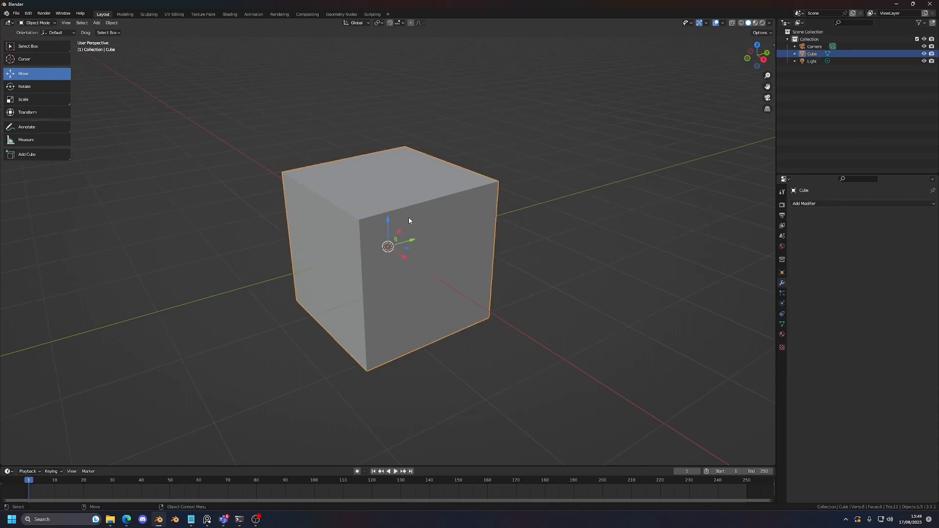
Step: Enable Cavity in the viewport shading options and set its type to Both
click(769, 22)
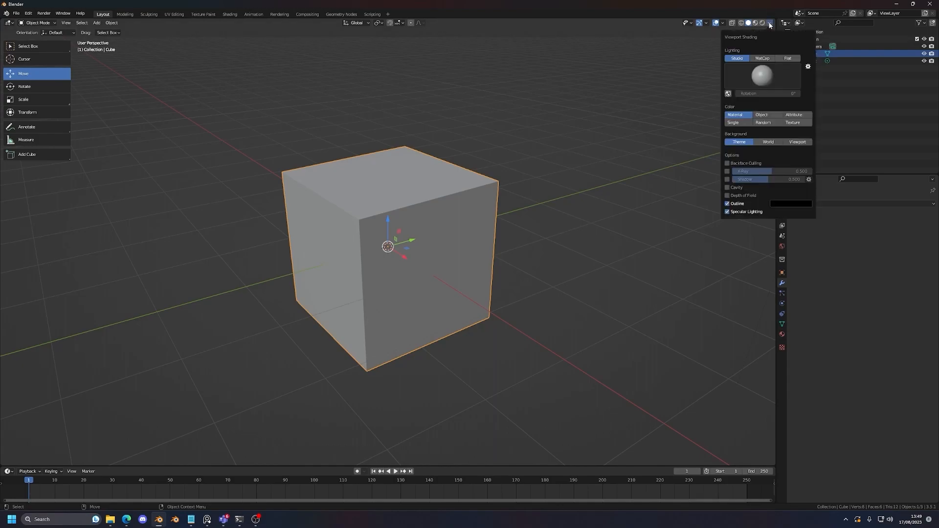
click(727, 187)
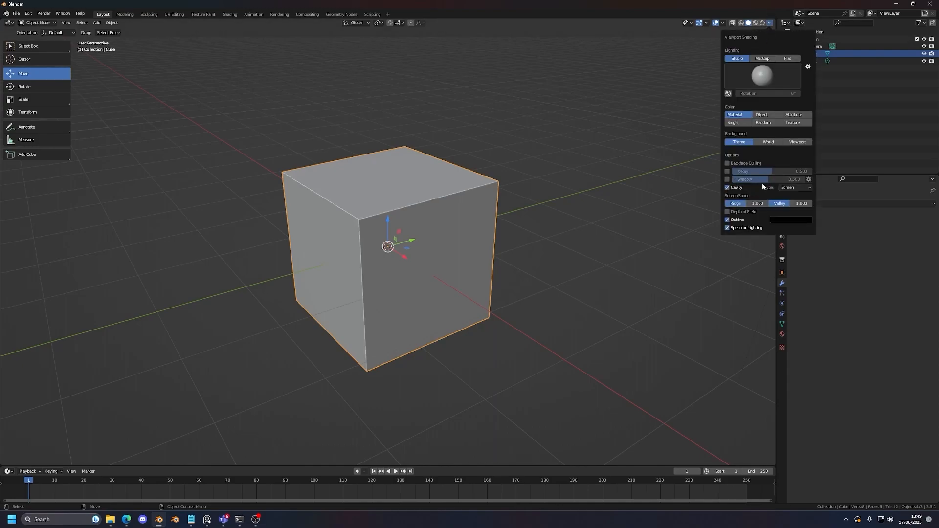
click(785, 188)
click(792, 212)
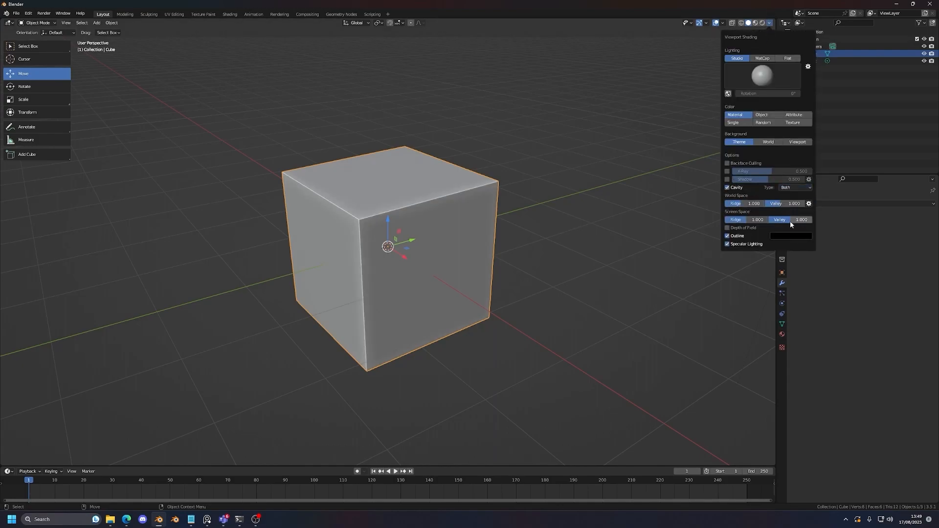
click(794, 188)
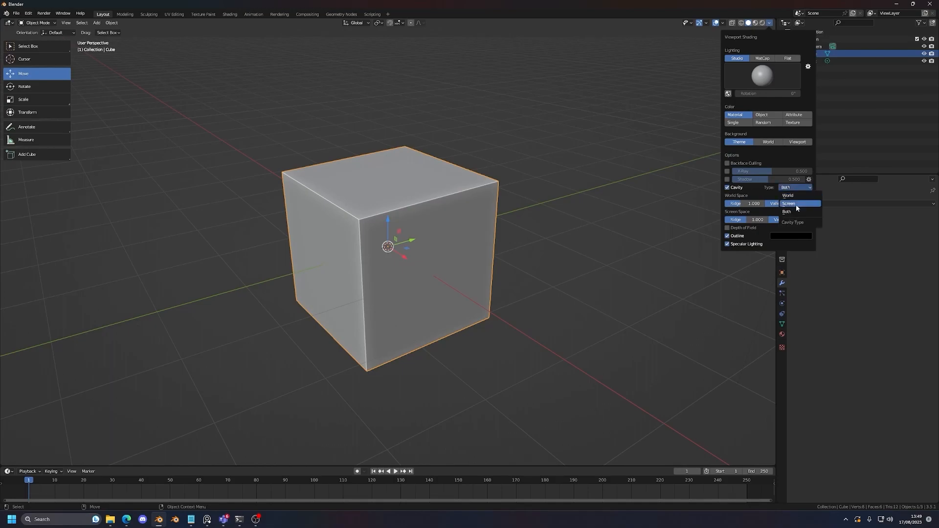
click(792, 203)
Step: In Edit Mode face selection, select one side face of the cube and inset it to a small central square
scroll(469, 232, up, 4)
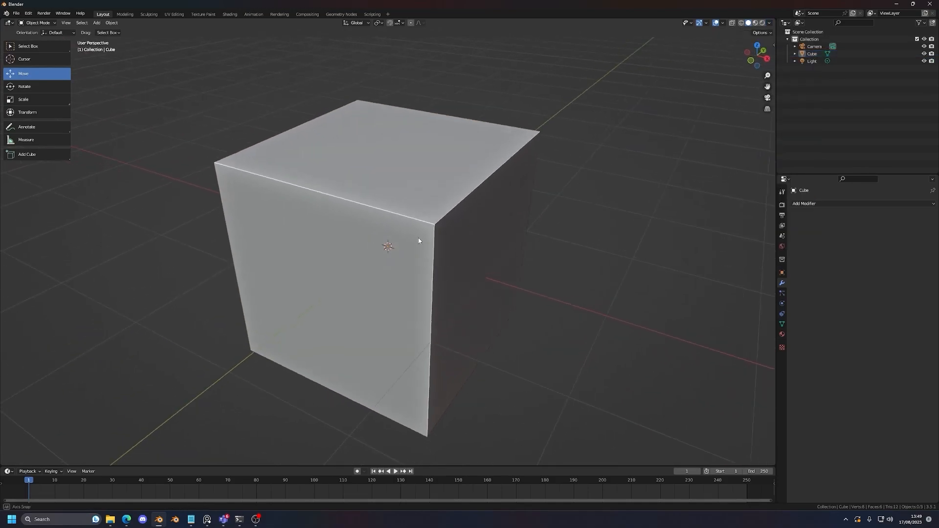
key(Tab)
key(3)
click(358, 254)
scroll(370, 264, down, 2)
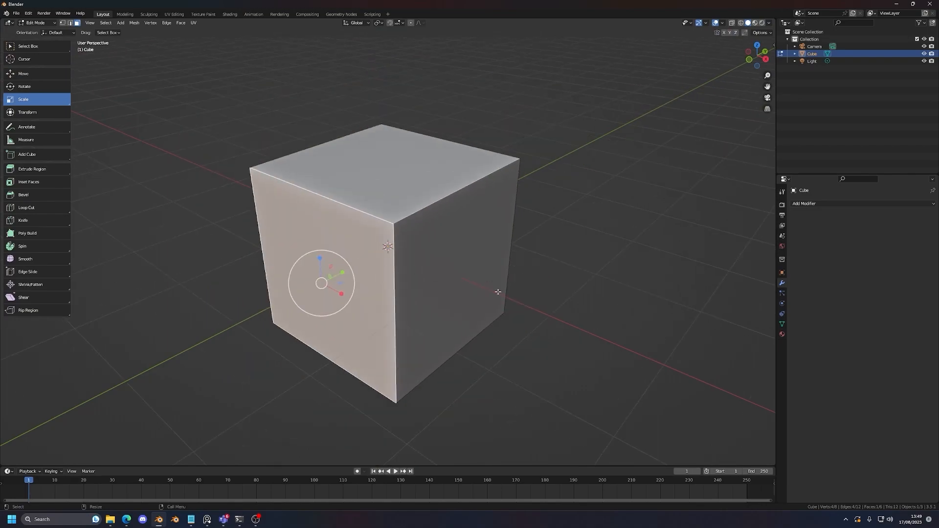
key(i)
drag(621, 319, 605, 317)
click(565, 310)
Step: Extrude the inset face inward to form a square recess and inspect its shading in Object Mode
click(33, 169)
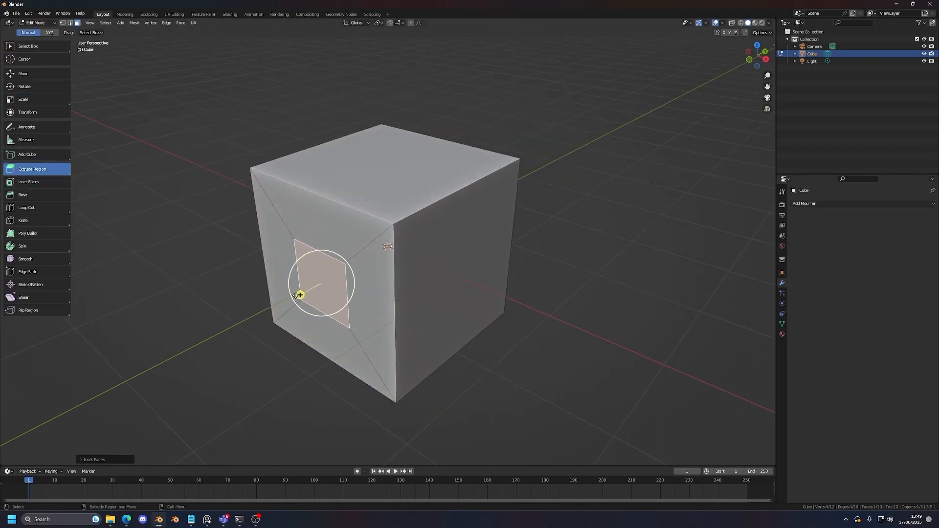
drag(296, 295, 317, 285)
key(Tab)
middle_drag(221, 289, 270, 308)
scroll(352, 244, up, 5)
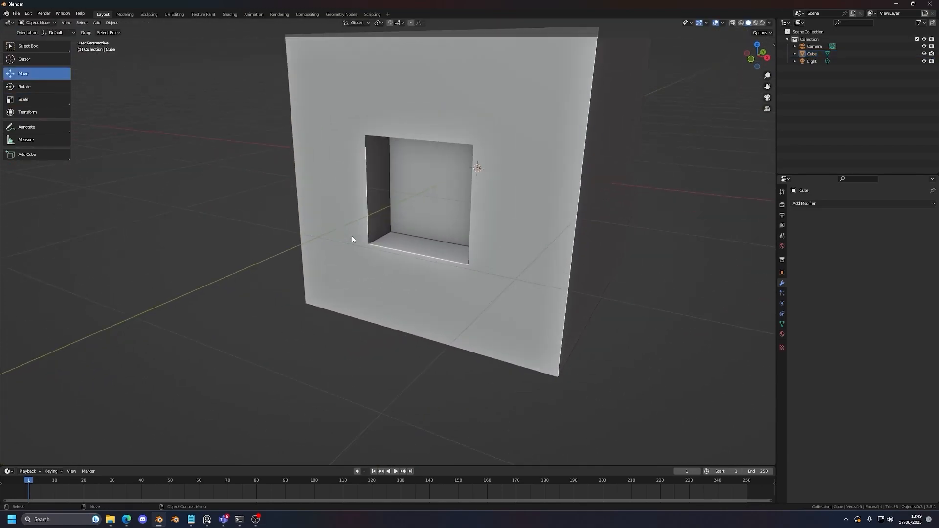
scroll(351, 256, down, 3)
middle_drag(351, 255, 380, 253)
scroll(386, 258, down, 4)
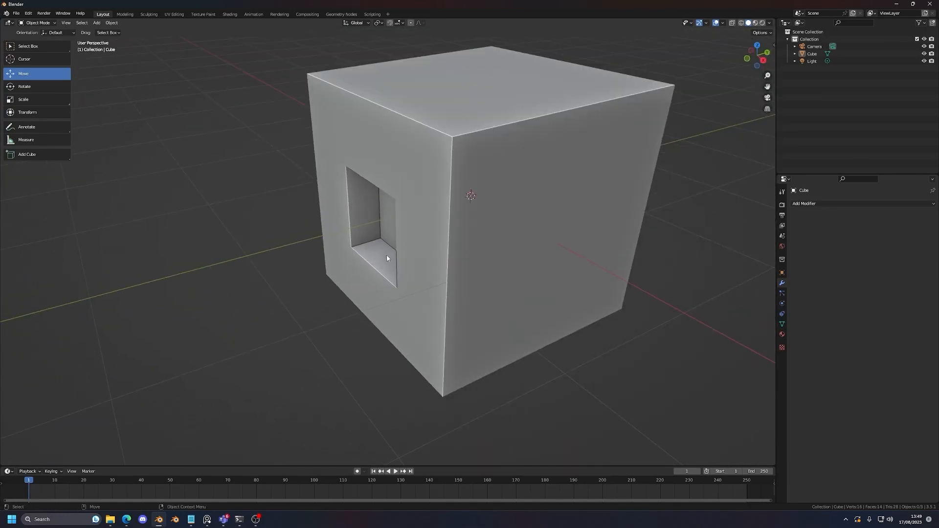
Step: Undo the recess extrusion and inset on the cube, returning to Object Mode
key(ctrl+z)
key(ctrl+z)
key(ctrl+z)
key(ctrl+z)
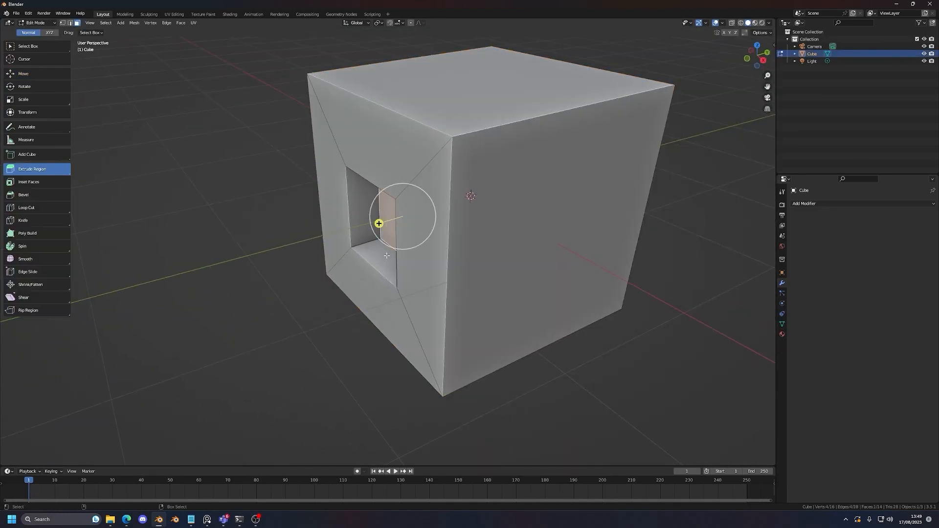
scroll(394, 256, down, 3)
key(Tab)
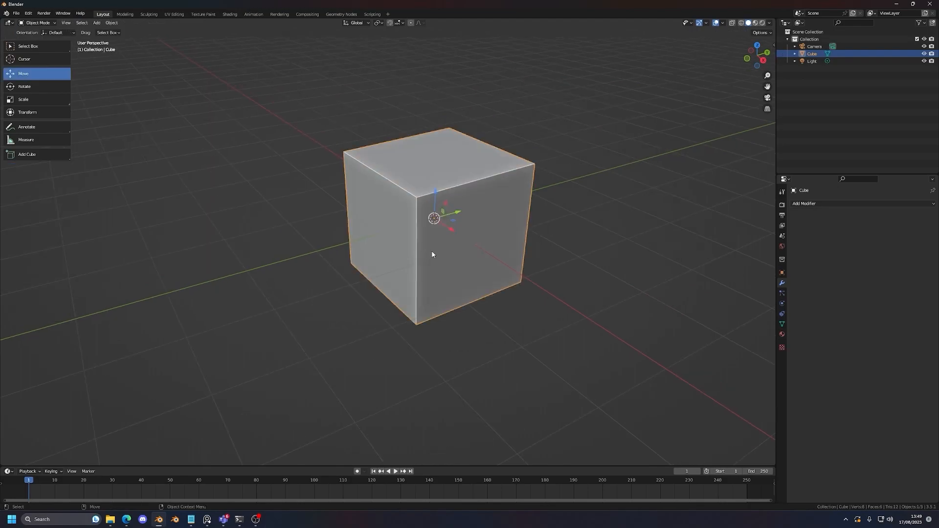
Step: Frame the cube in the view and check the viewport's Cavity shading settings
key(KP_Decimal)
middle_drag(455, 243, 465, 239)
scroll(466, 240, down, 5)
click(769, 23)
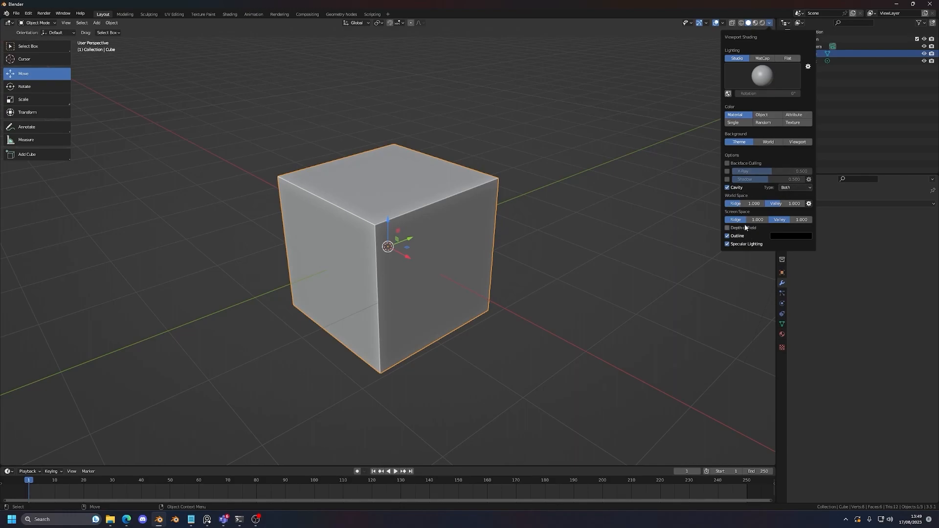
scroll(559, 169, down, 1)
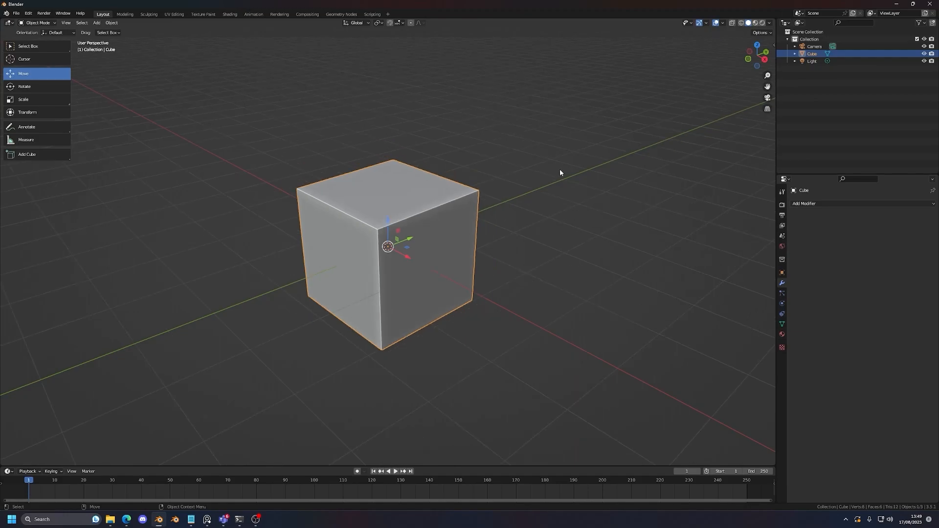
click(560, 168)
Step: Check the keymap preset in the Preferences and close the window
click(34, 16)
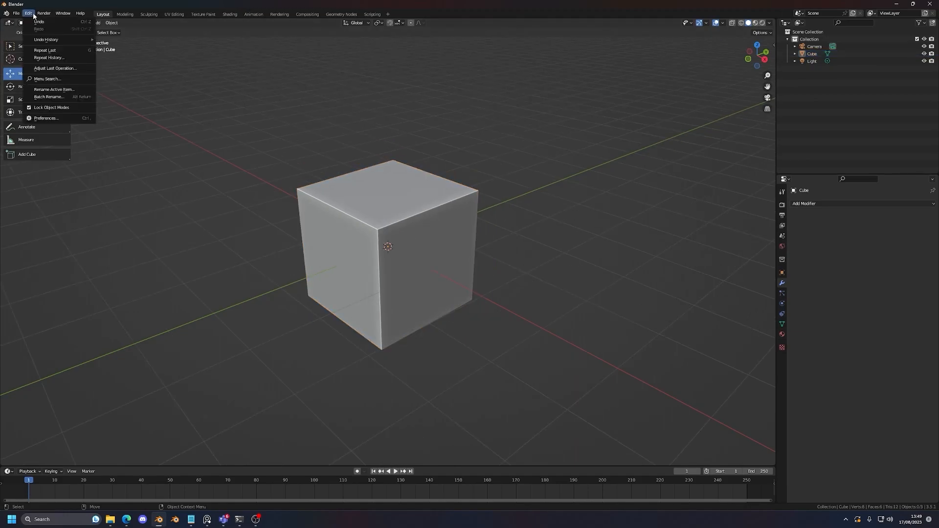
click(60, 121)
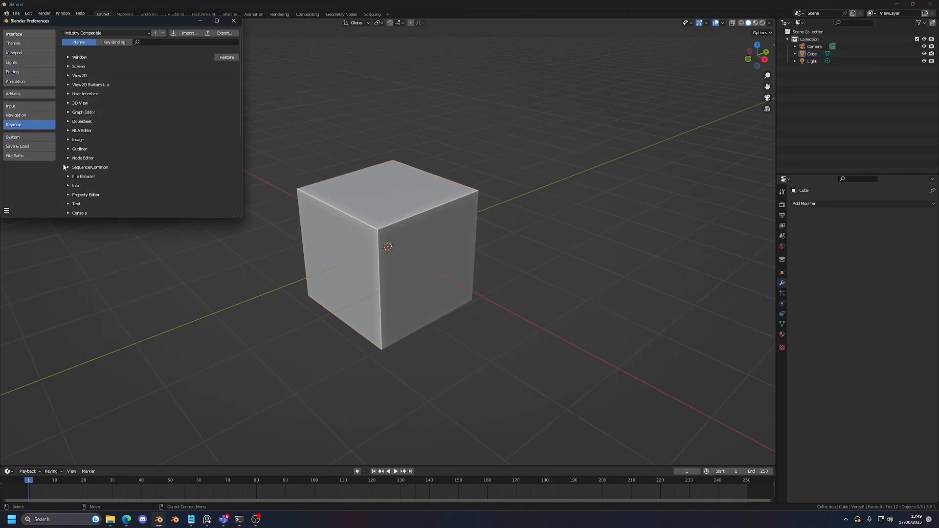
click(234, 20)
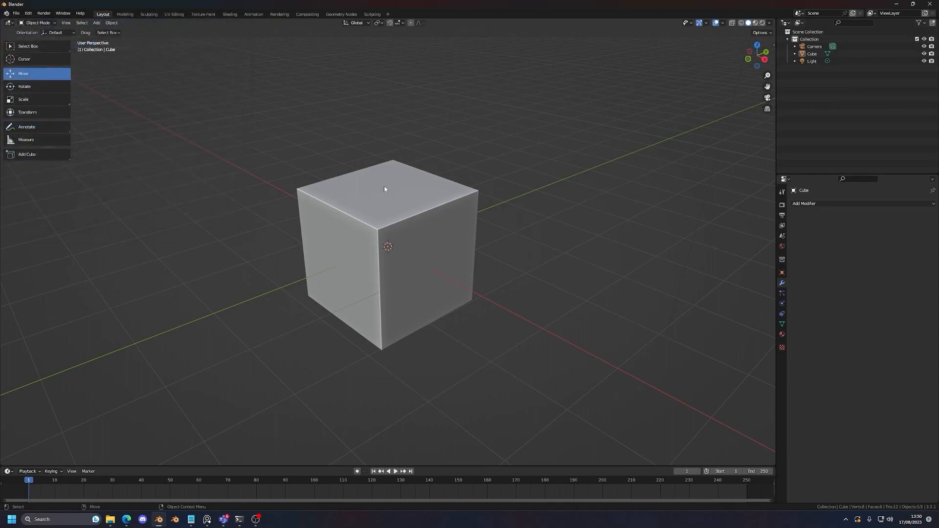
Step: Deselect the cube and save the current scene and viewport setup as the startup file
click(413, 205)
mouse_move(413, 205)
middle_down()
mouse_move(530, 225)
mouse_move(537, 204)
mouse_move(591, 206)
mouse_move(555, 220)
mouse_move(542, 208)
mouse_move(405, 206)
middle_up()
scroll(405, 205, up, 1)
click(449, 143)
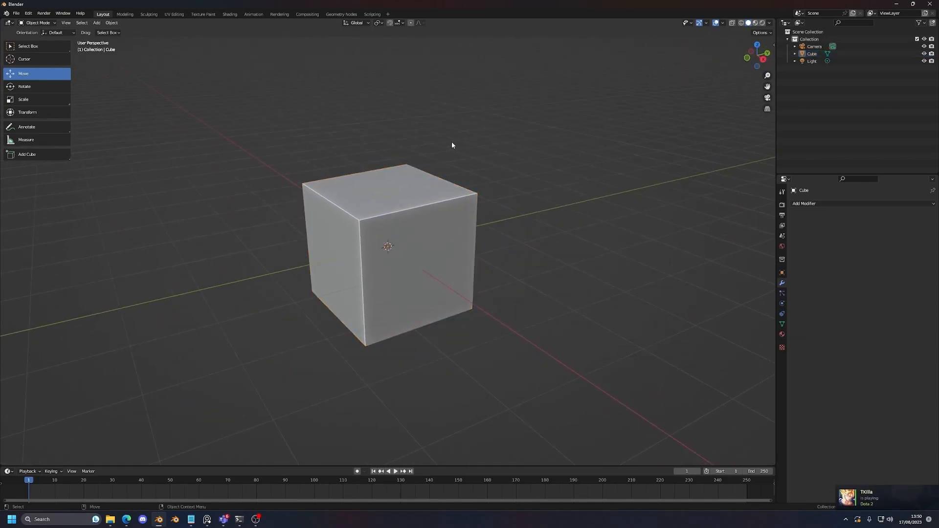
click(16, 13)
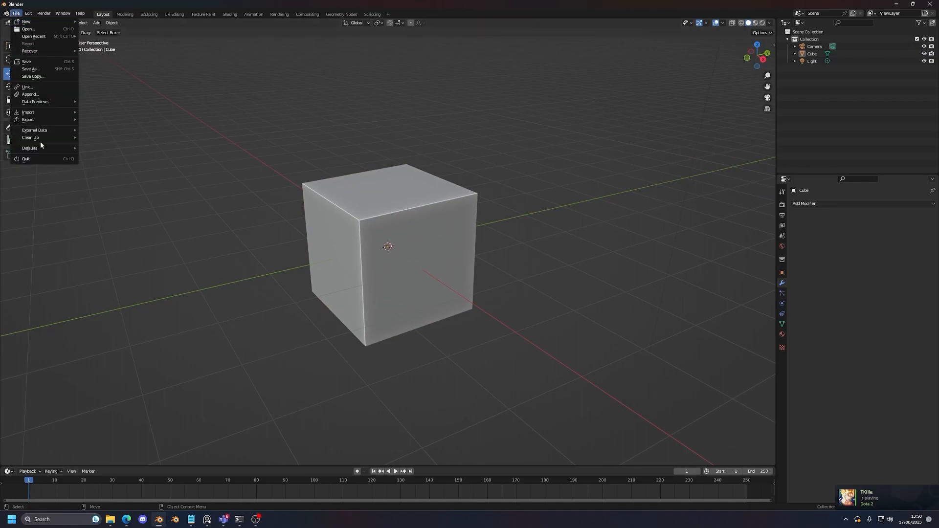
mouse_move(42, 148)
click(96, 148)
click(98, 147)
Step: Launch a second Blender instance to check the saved startup scene, collapsing its toolbar to icons only before closing it
key(super)
text(blend)
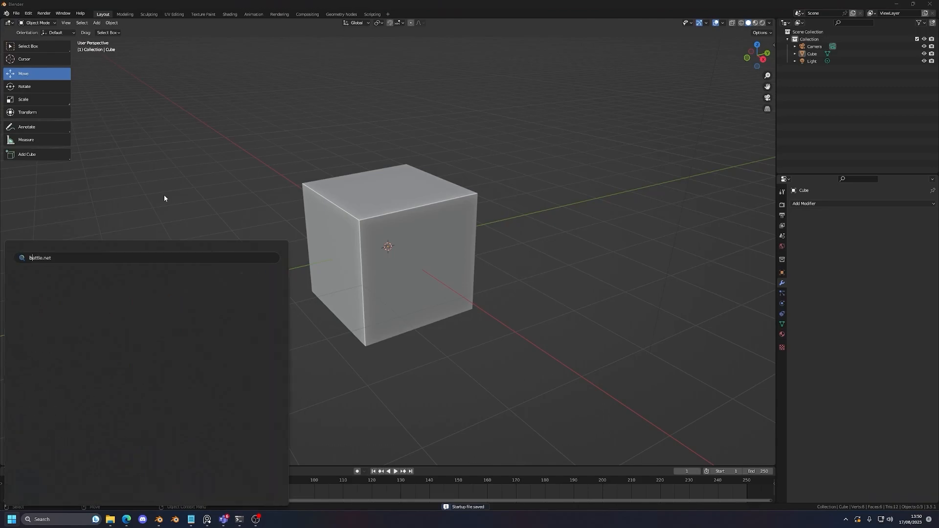
key(Return)
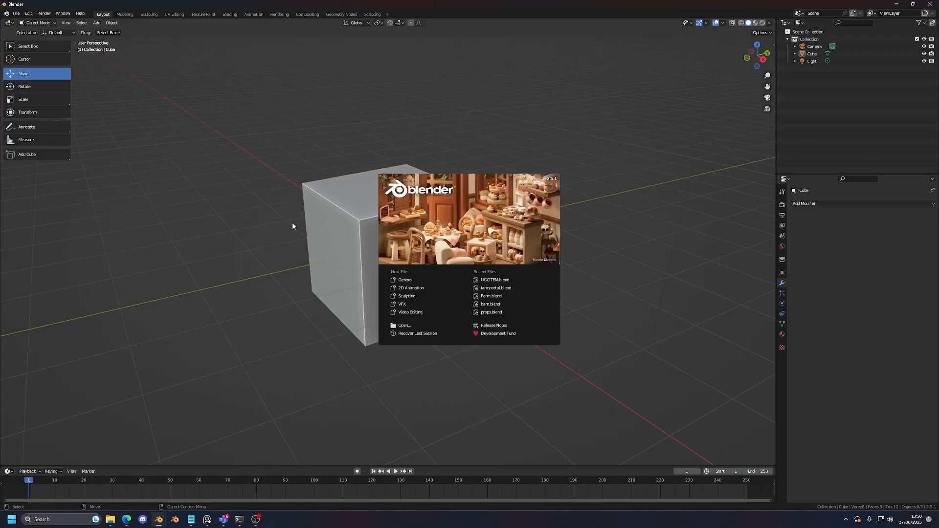
click(284, 223)
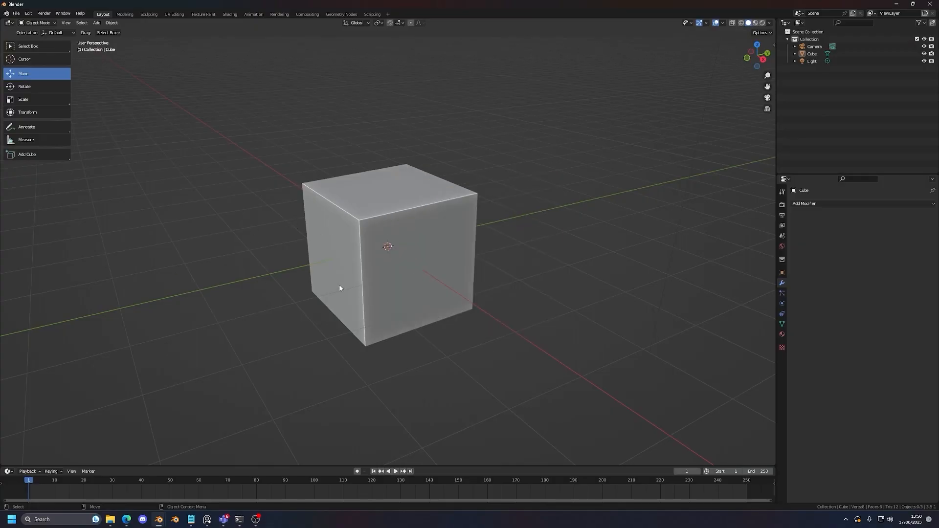
drag(71, 86, 23, 88)
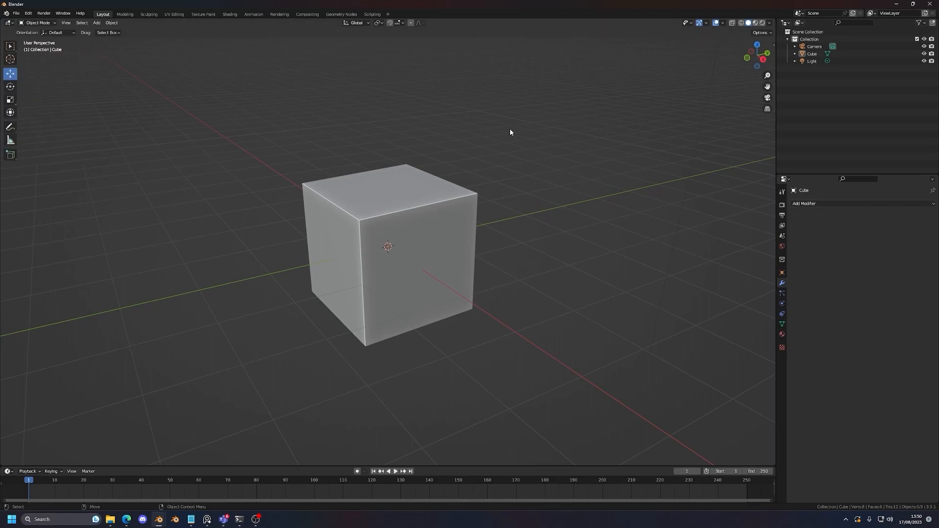
click(929, 4)
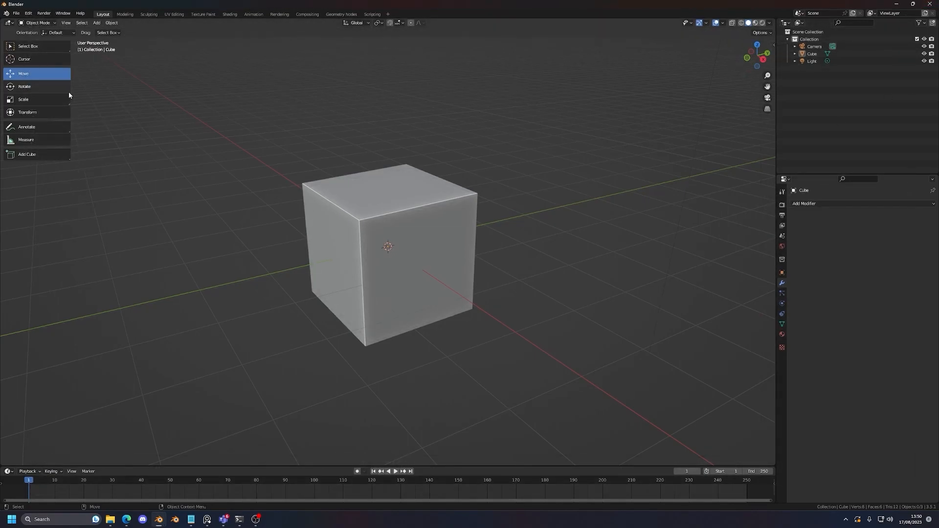
Step: Select the cube, then switch to the shotgun shell reference board and enlarge its window over the viewport
click(474, 280)
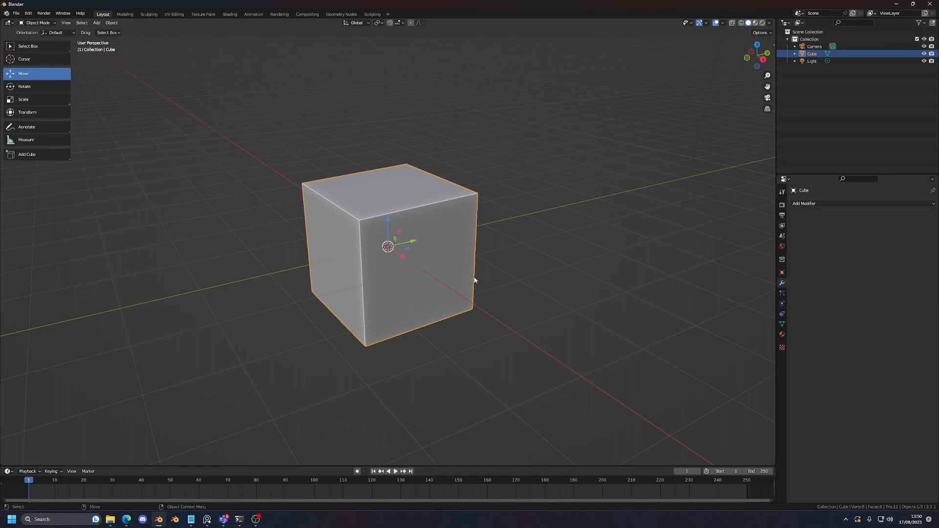
scroll(474, 280, down, 1)
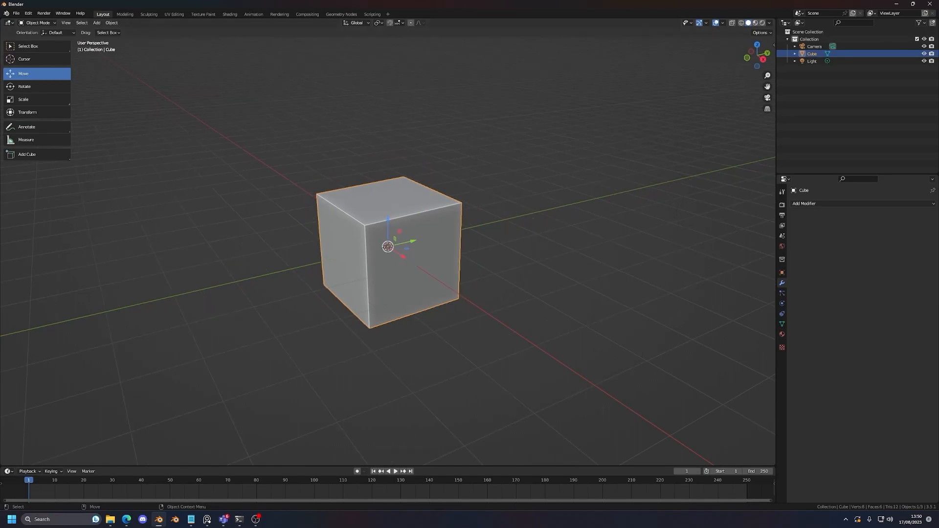
right_drag(465, 141, 488, 84)
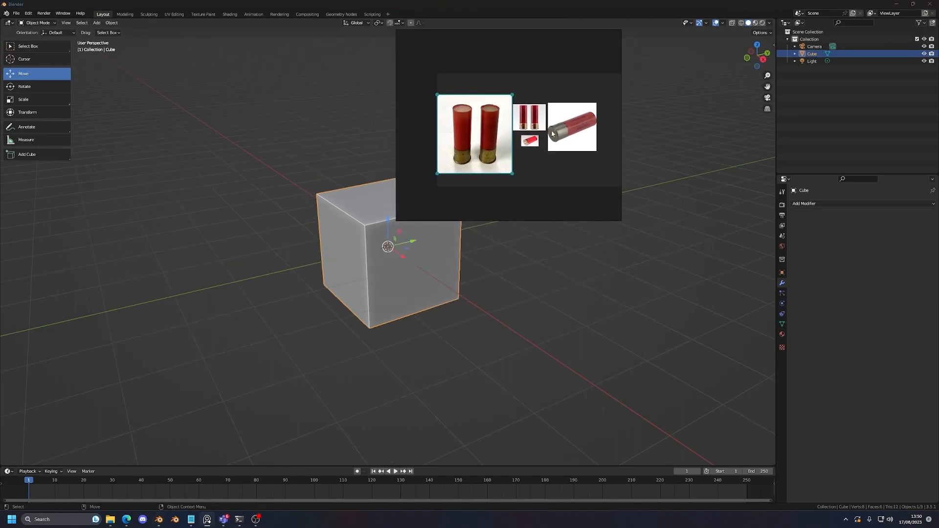
drag(620, 219, 857, 401)
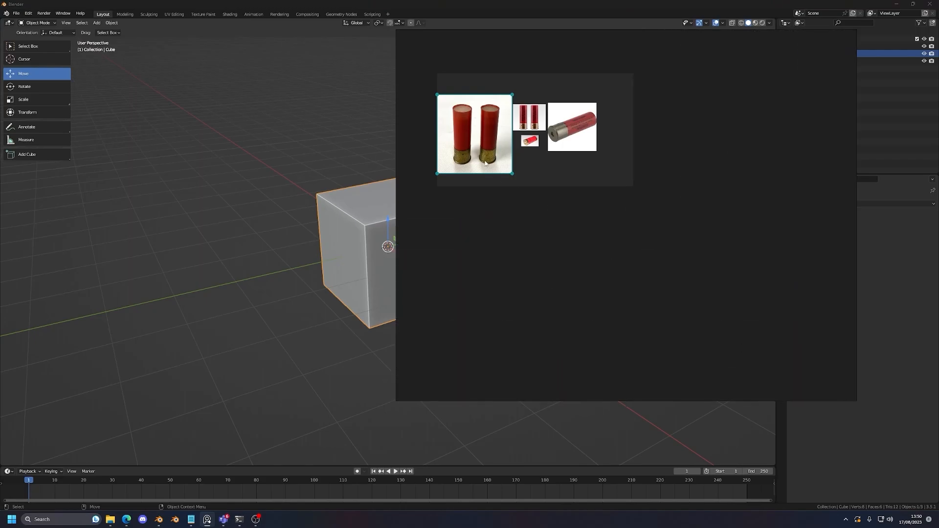
Step: Duplicate the set of shotgun shell reference images repeatedly across the board
scroll(533, 159, up, 4)
scroll(611, 208, down, 1)
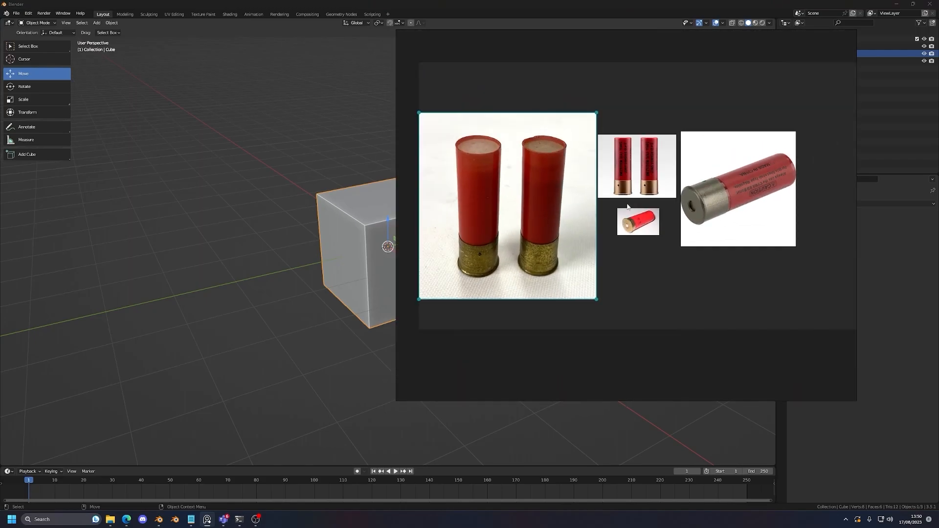
scroll(628, 206, down, 5)
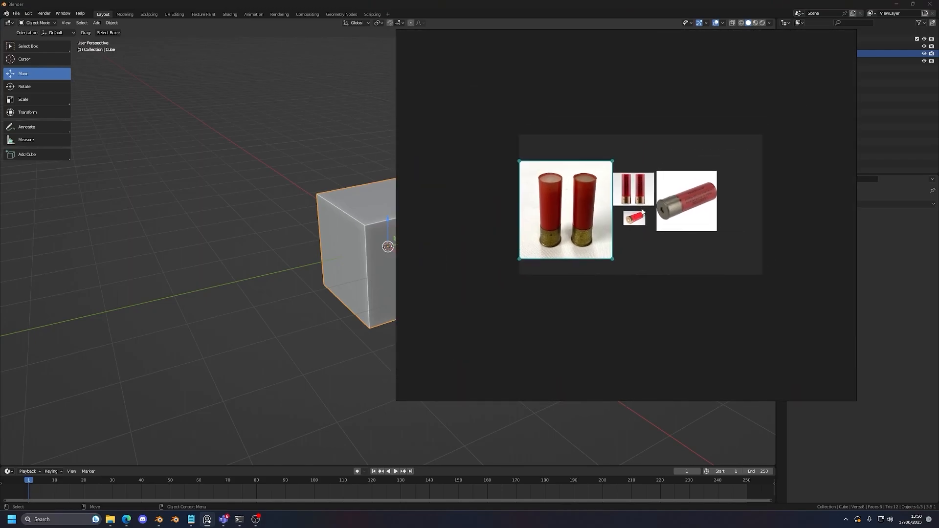
scroll(677, 173, down, 2)
scroll(676, 173, up, 3)
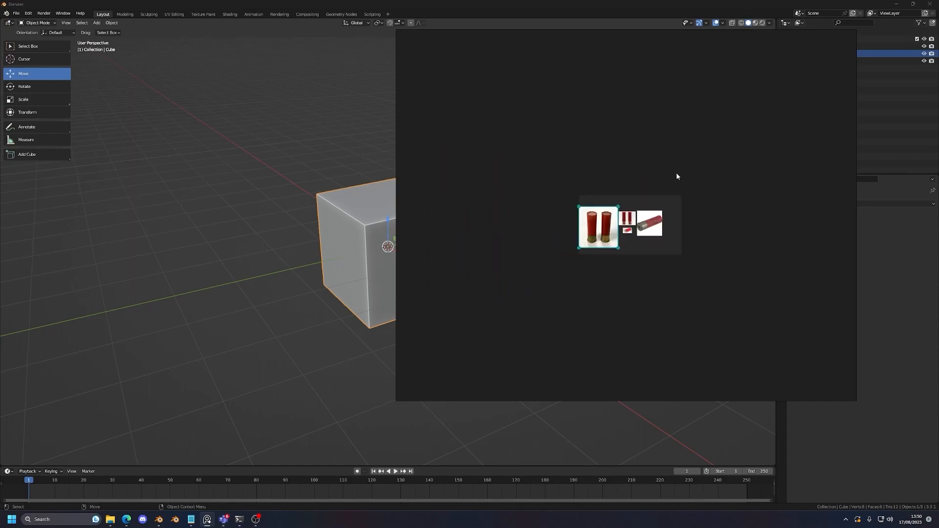
drag(693, 170, 569, 306)
key(ctrl+c)
key(ctrl+v)
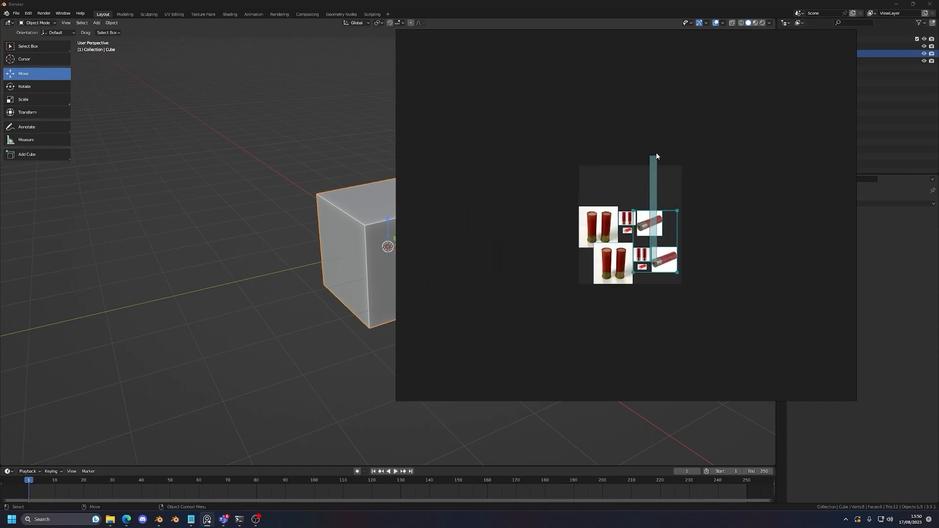
key(ctrl+v)
drag(510, 167, 750, 339)
key(ctrl+c)
key(ctrl+v)
Step: Undo the duplication of the reference images so only the original set is on the board
scroll(746, 298, down, 5)
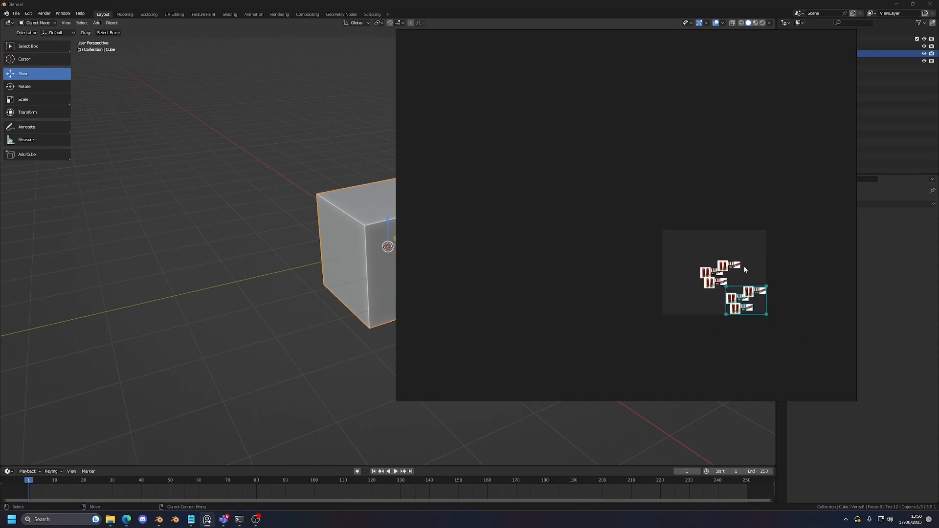
scroll(659, 224, down, 6)
scroll(679, 239, up, 7)
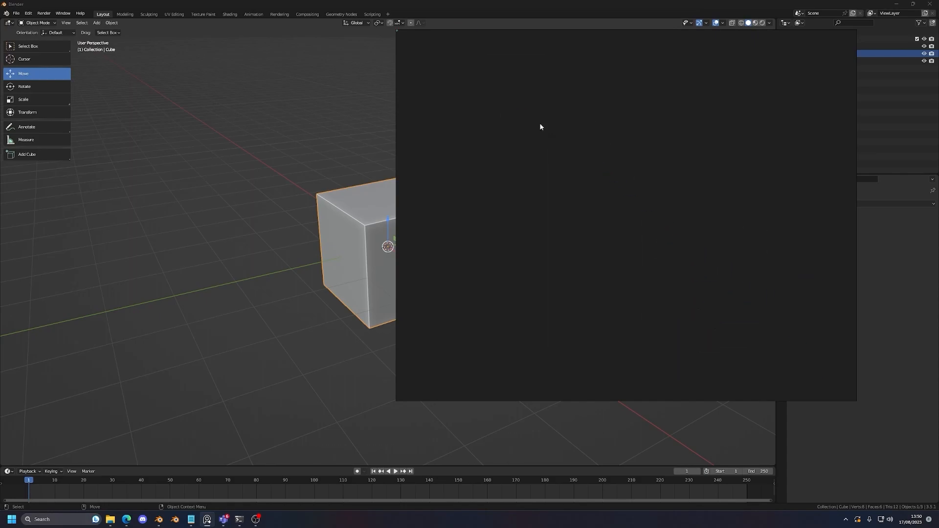
scroll(672, 252, down, 5)
drag(644, 107, 503, 198)
scroll(559, 212, up, 4)
middle_drag(566, 122, 598, 235)
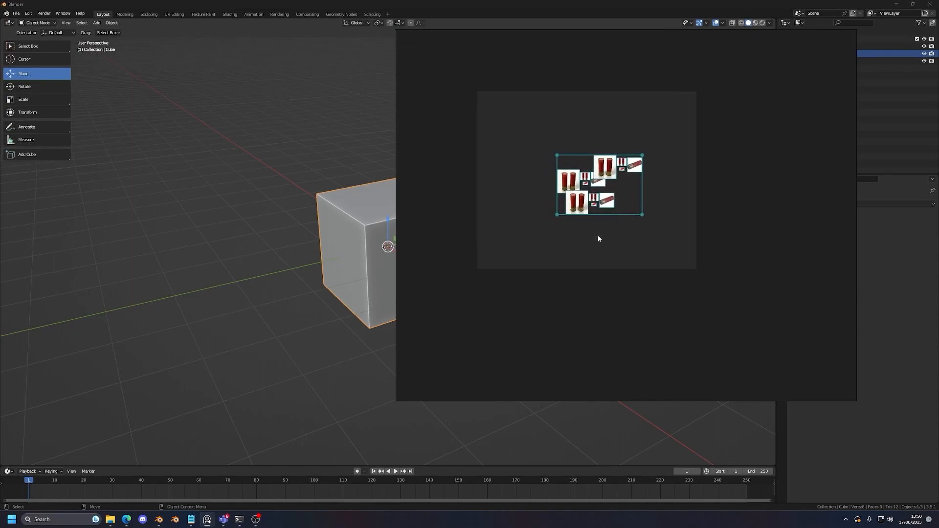
scroll(591, 205, up, 6)
key(ctrl+z)
key(ctrl+z)
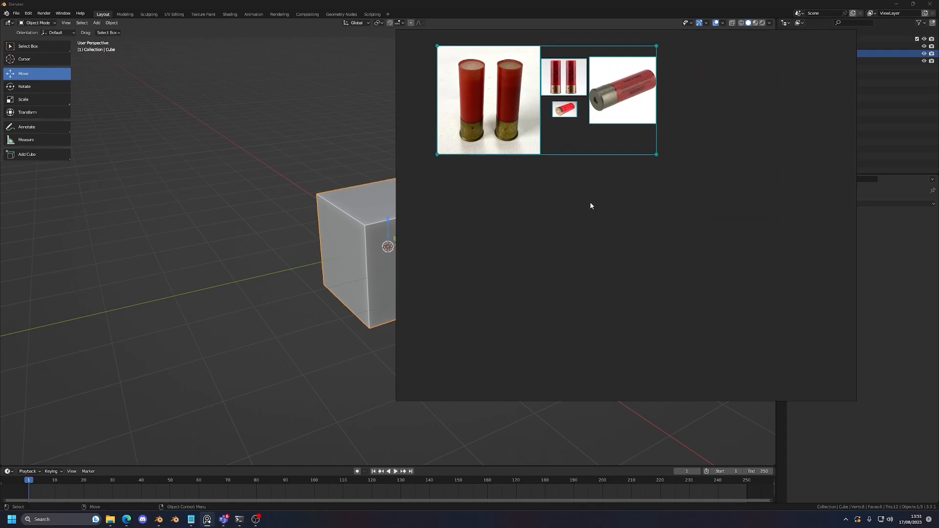
Step: Examine the shell reference photos, comparing the straight side view with the photo of the two standing shells
middle_drag(573, 157, 652, 268)
scroll(653, 269, up, 4)
middle_drag(622, 186, 663, 251)
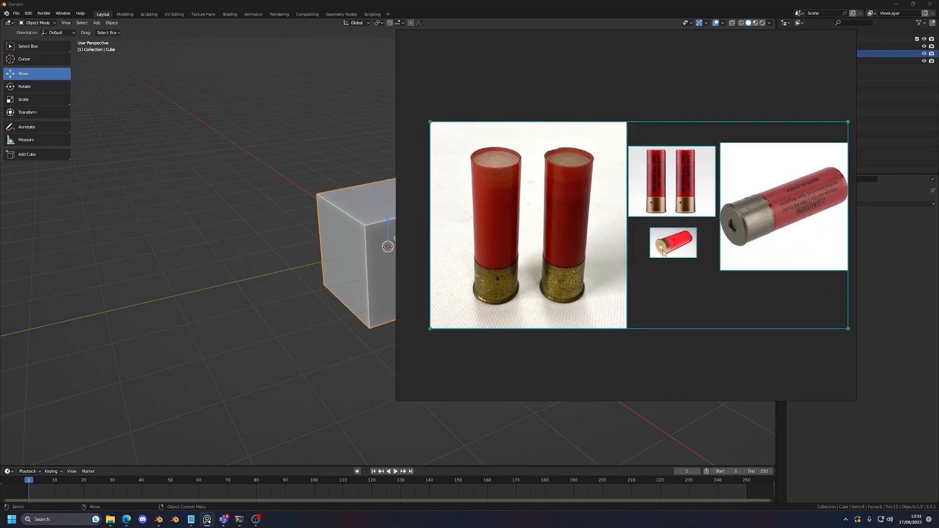
scroll(674, 238, up, 2)
middle_drag(711, 234, 650, 275)
scroll(644, 250, up, 7)
scroll(612, 242, down, 5)
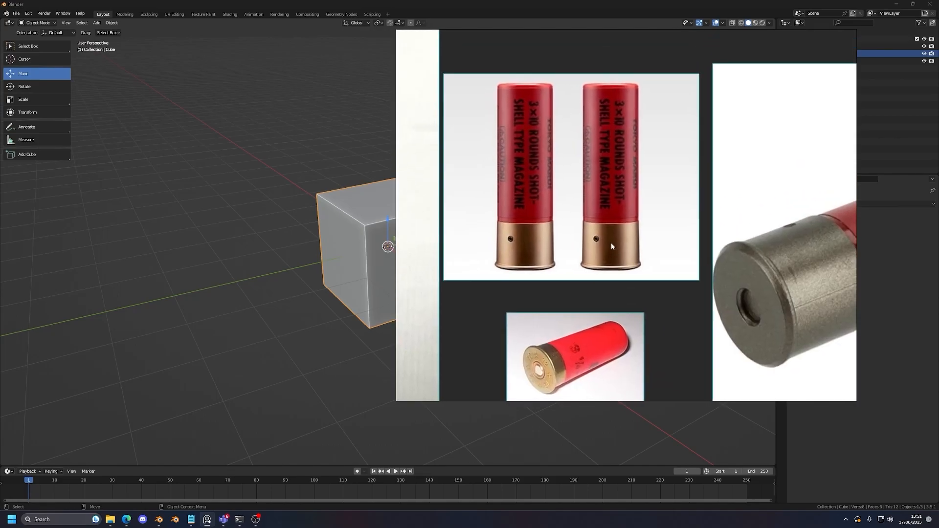
middle_drag(568, 239, 734, 266)
middle_drag(601, 282, 624, 236)
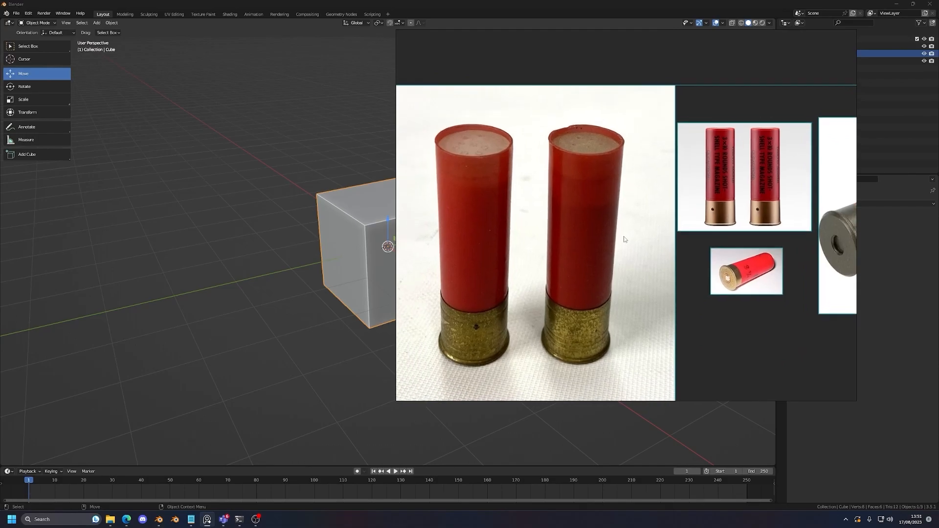
Step: Examine the printed casing in the side-view photo and the metal base with its primer recess in the angled photo
scroll(623, 236, up, 2)
middle_drag(782, 200, 573, 256)
scroll(573, 256, up, 2)
middle_drag(567, 223, 569, 249)
scroll(568, 248, down, 1)
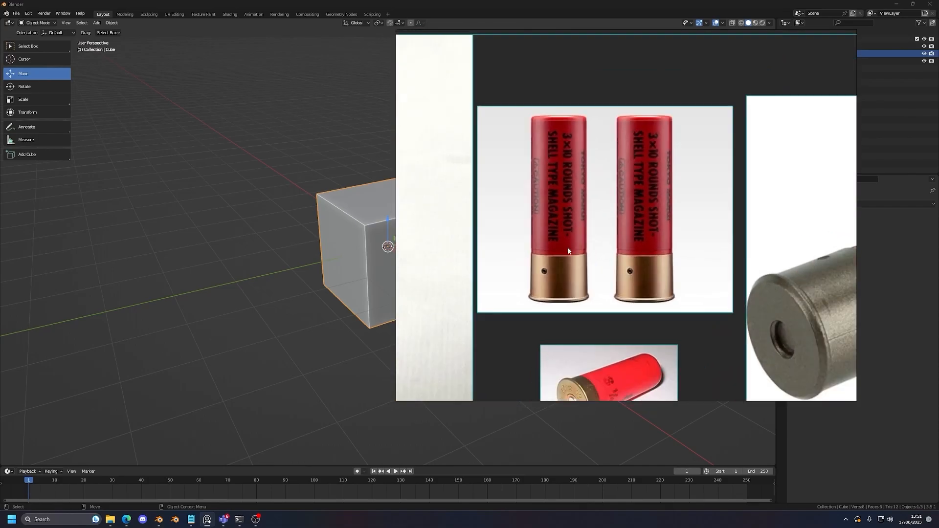
scroll(568, 251, down, 2)
scroll(644, 248, down, 1)
scroll(733, 303, up, 4)
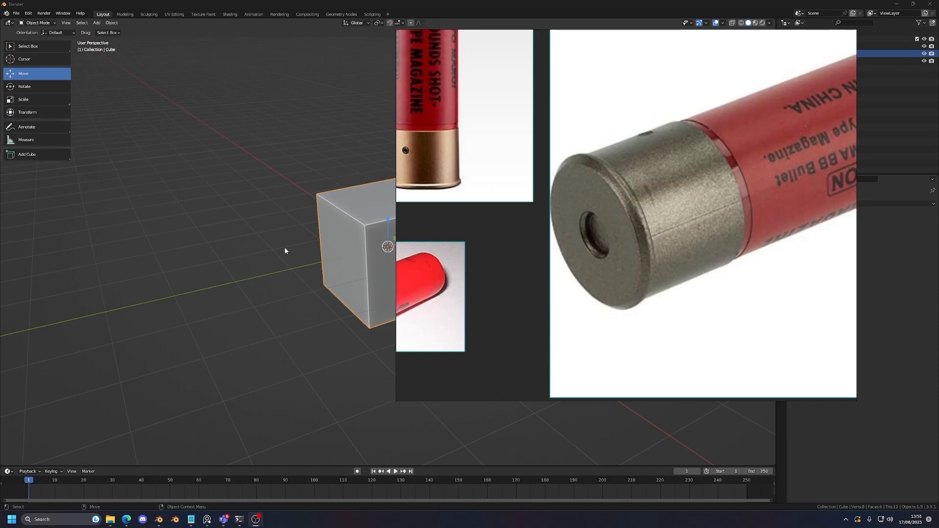
Step: Examine the rim and recessed top of the standing red shells in the large reference photo
scroll(606, 247, down, 3)
scroll(606, 248, up, 2)
scroll(537, 279, down, 3)
middle_drag(574, 273, 795, 220)
scroll(560, 244, up, 5)
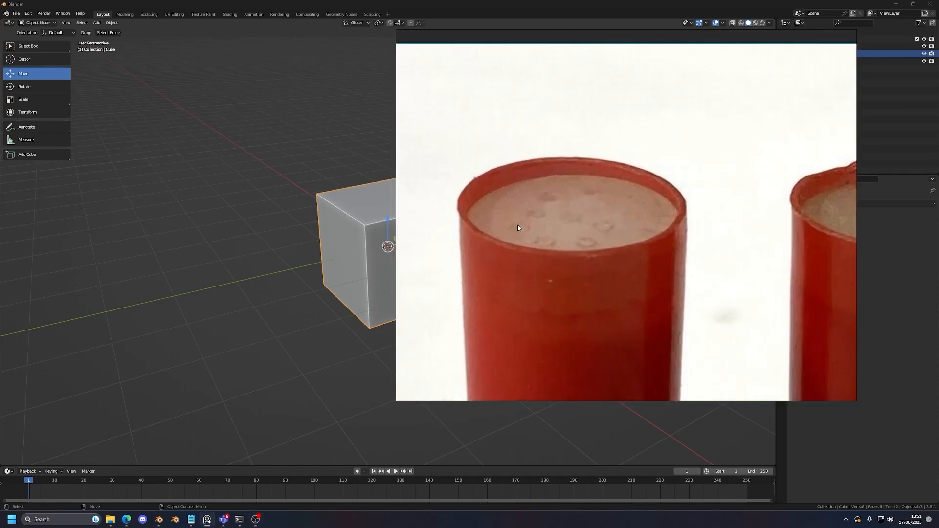
scroll(708, 248, down, 3)
scroll(693, 210, down, 4)
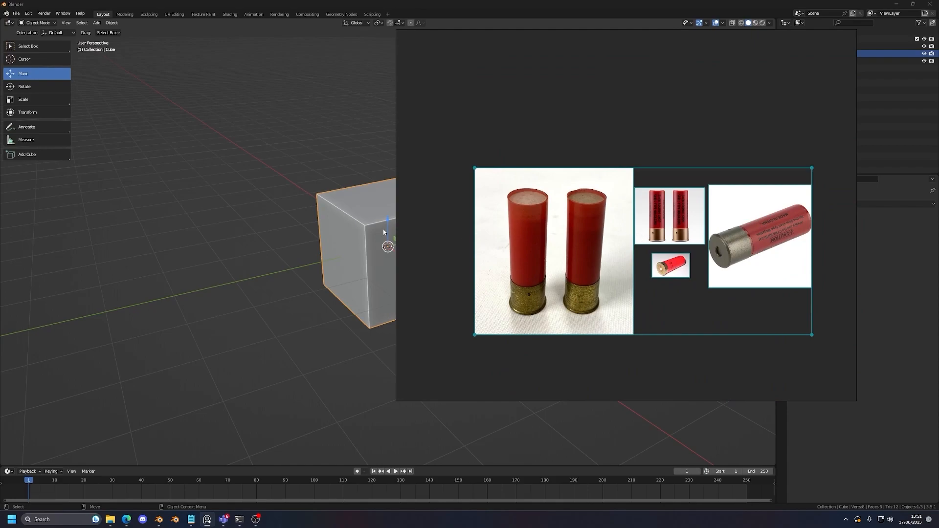
Step: Shrink the reference board window, move it clear of the cube and frame the side-view shell photo
right_drag(554, 126, 603, 177)
drag(445, 80, 685, 228)
scroll(755, 312, up, 5)
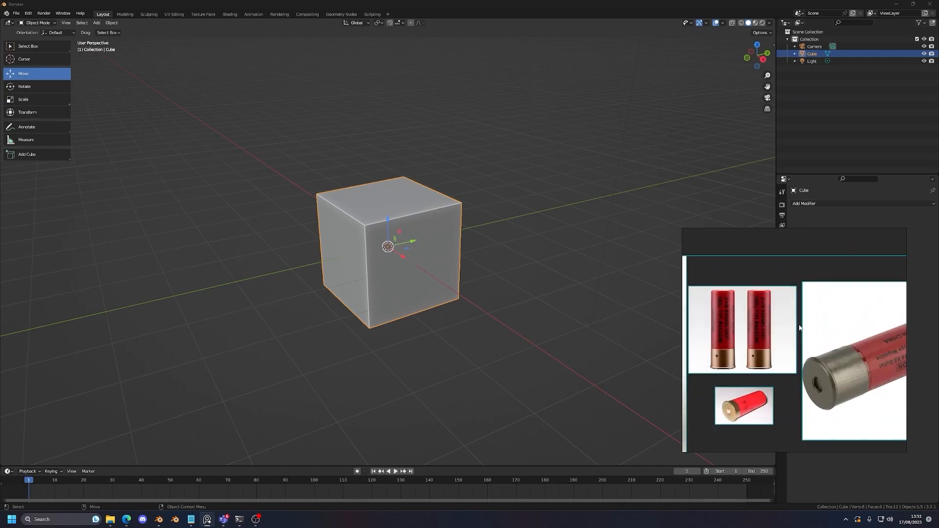
scroll(755, 309, down, 3)
scroll(772, 340, up, 4)
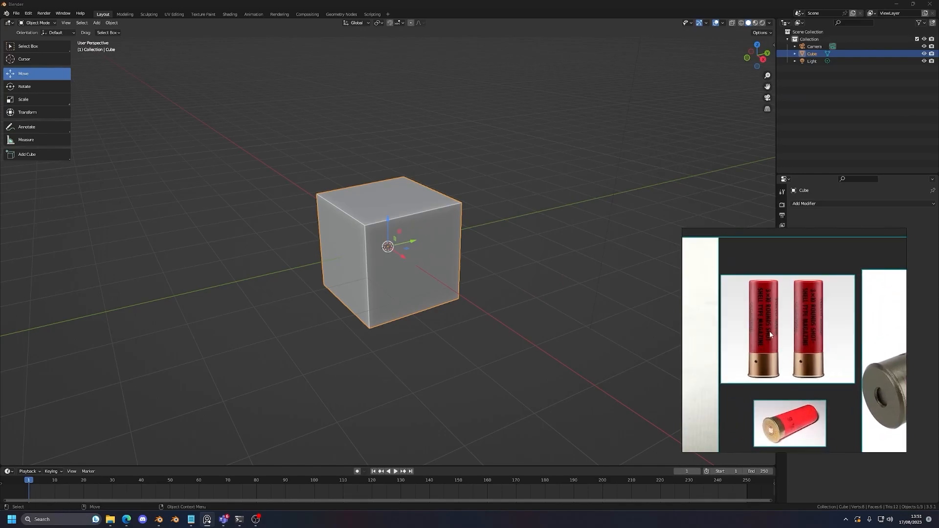
click(555, 260)
right_drag(790, 258, 810, 256)
Step: Switch the viewport to the right orthographic view and delete the default cube
click(762, 59)
click(406, 213)
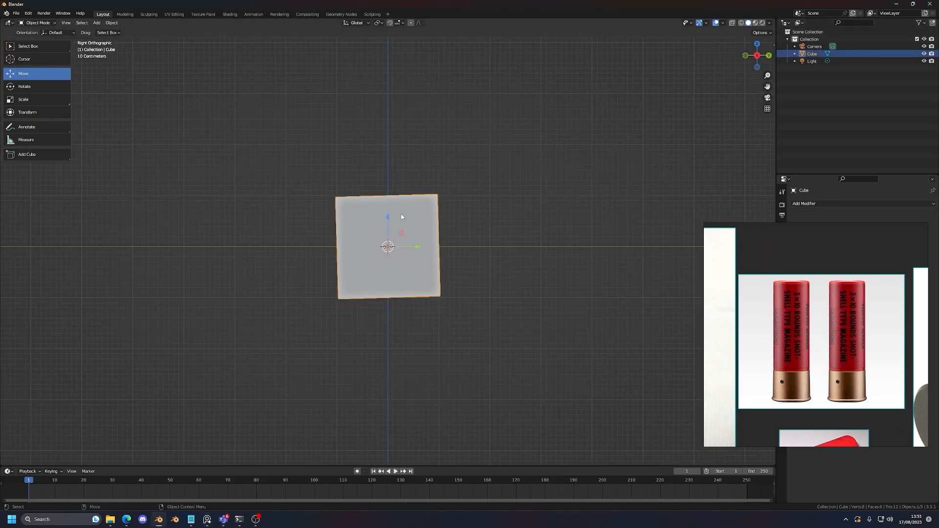
key(Delete)
Step: Try blocking out the shell with a cylinder scaled narrower and stretched along Z, and undo it
click(96, 22)
mouse_move(112, 28)
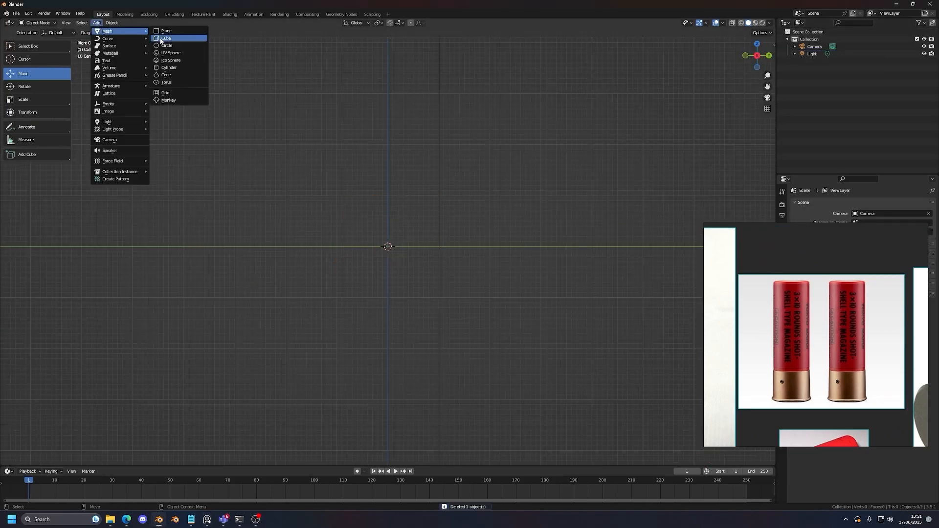
click(180, 69)
key(s)
click(453, 260)
key(s)
key(z)
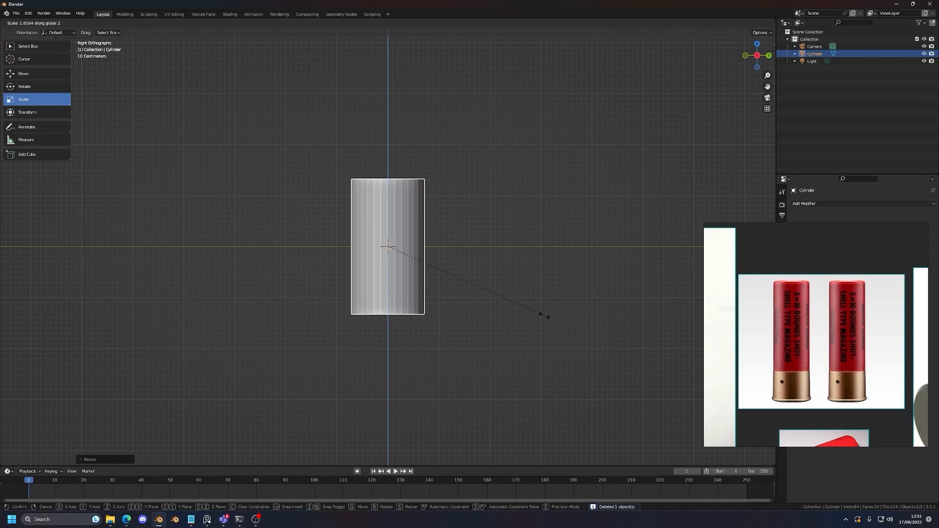
click(606, 330)
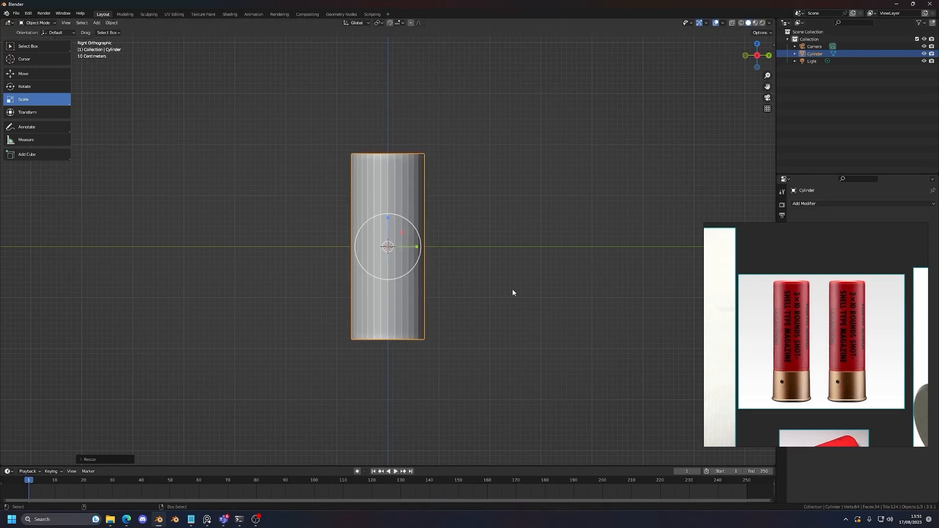
key(ctrl+z)
key(ctrl+z)
key(ctrl+z)
Step: Examine the brass base and its flared bottom rim in the photo of the standing shells
scroll(499, 286, down, 5)
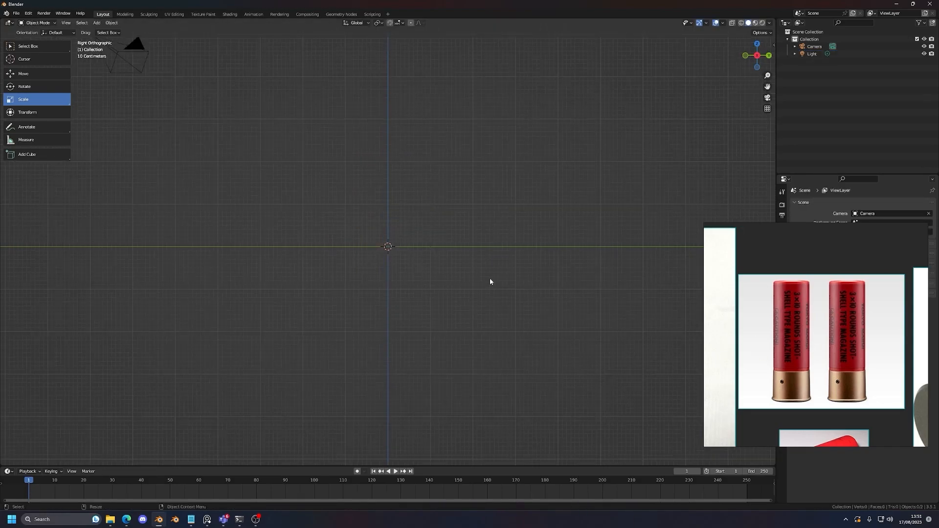
scroll(760, 300, down, 6)
click(789, 261)
scroll(789, 262, down, 1)
middle_drag(782, 260, 834, 265)
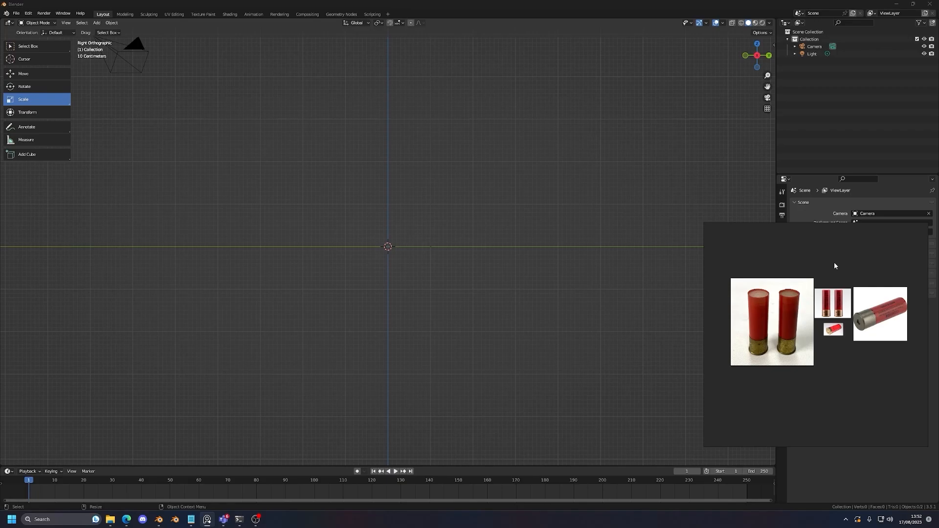
scroll(814, 321, up, 10)
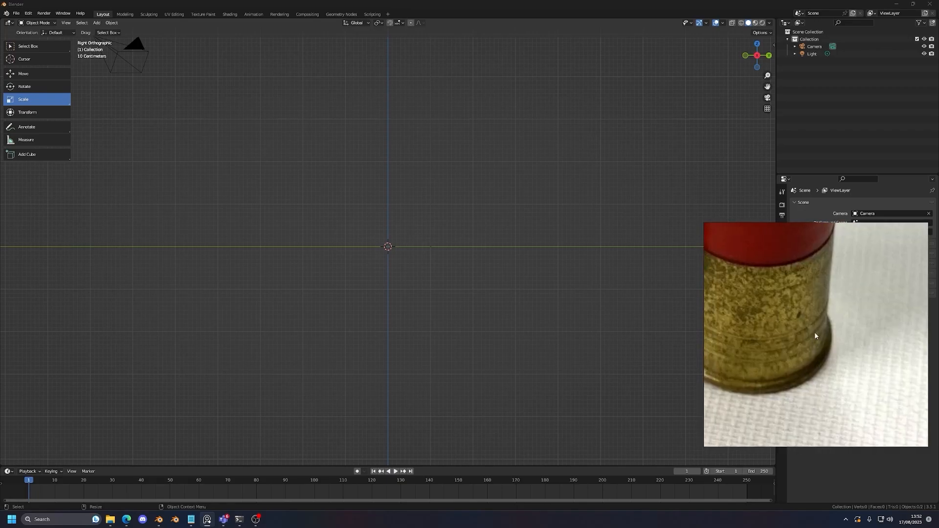
middle_drag(808, 330, 844, 355)
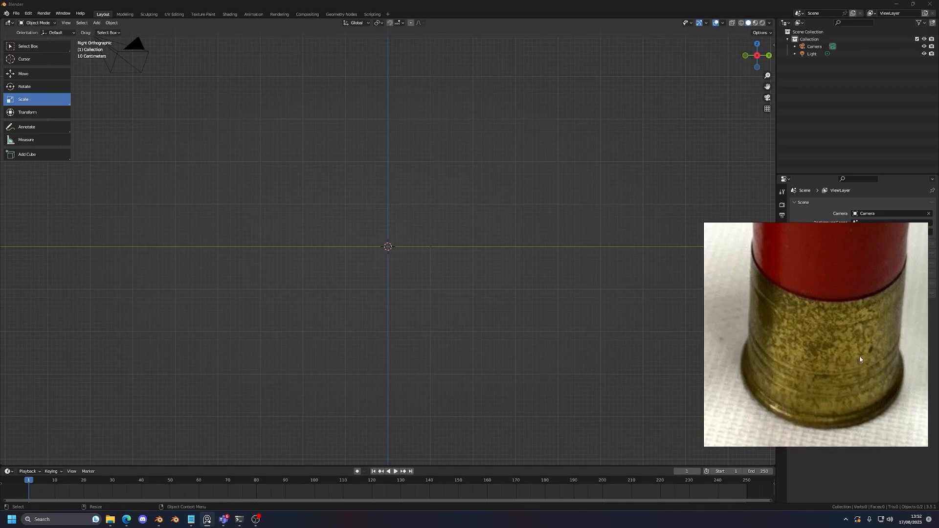
Step: Compare the shell's casing and base details across all the reference images at close and overview zoom
scroll(859, 360, down, 10)
scroll(818, 329, up, 5)
scroll(818, 329, down, 5)
scroll(817, 343, up, 10)
scroll(816, 341, down, 8)
scroll(858, 304, up, 6)
mouse_move(857, 304)
middle_down()
mouse_move(790, 325)
mouse_move(765, 357)
mouse_move(768, 333)
mouse_move(872, 295)
middle_up()
middle_drag(800, 333, 851, 310)
scroll(821, 327, down, 8)
middle_drag(784, 342, 874, 325)
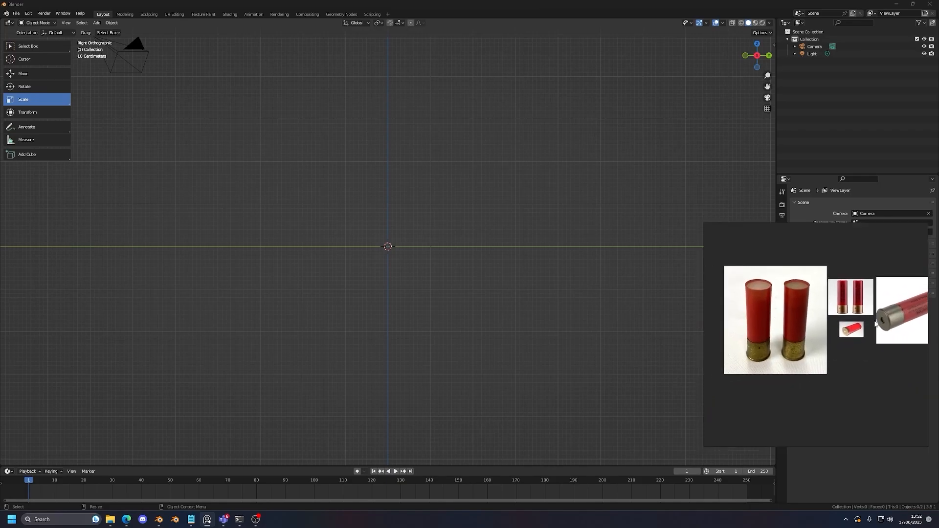
scroll(809, 343, up, 5)
scroll(826, 350, down, 5)
scroll(831, 350, down, 2)
middle_drag(848, 343, 818, 348)
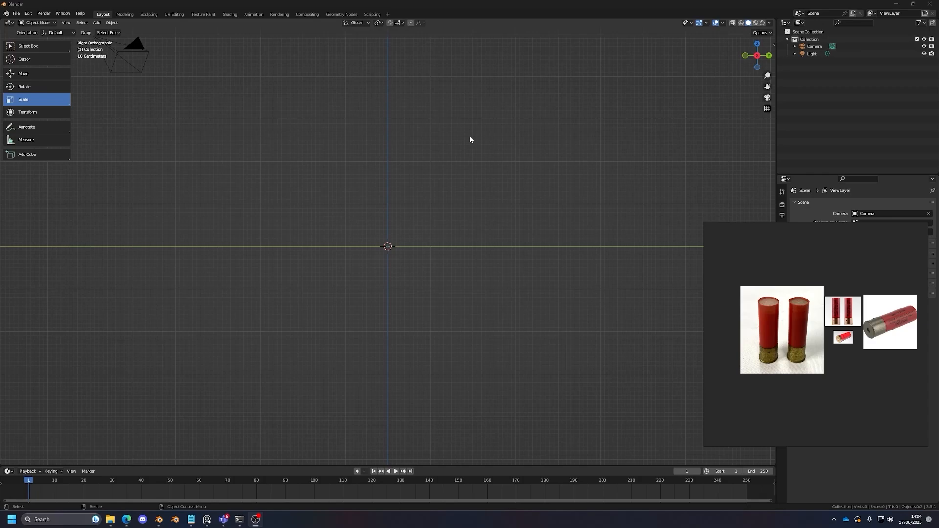
Step: Switch to the other Blender window and inspect the finished scope model's soft edges and details from several angles
mouse_move(158, 519)
click(176, 482)
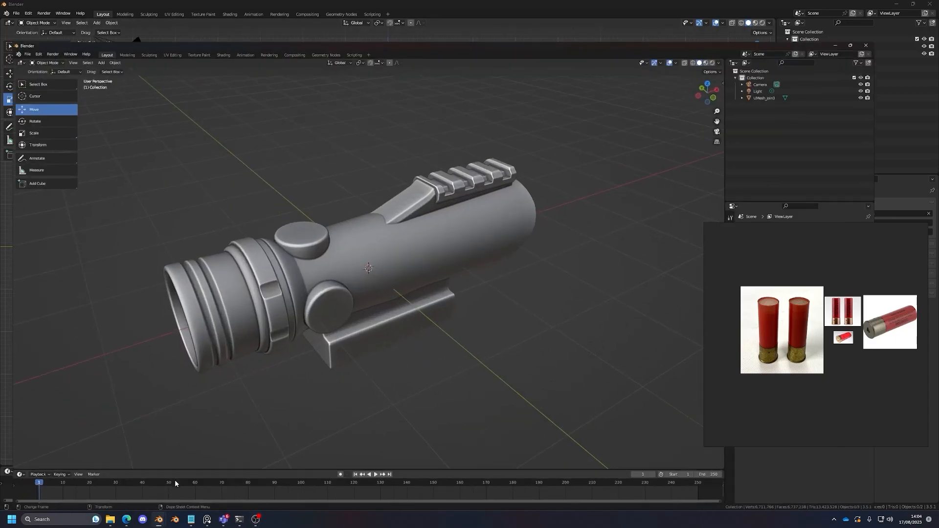
middle_drag(373, 257, 416, 254)
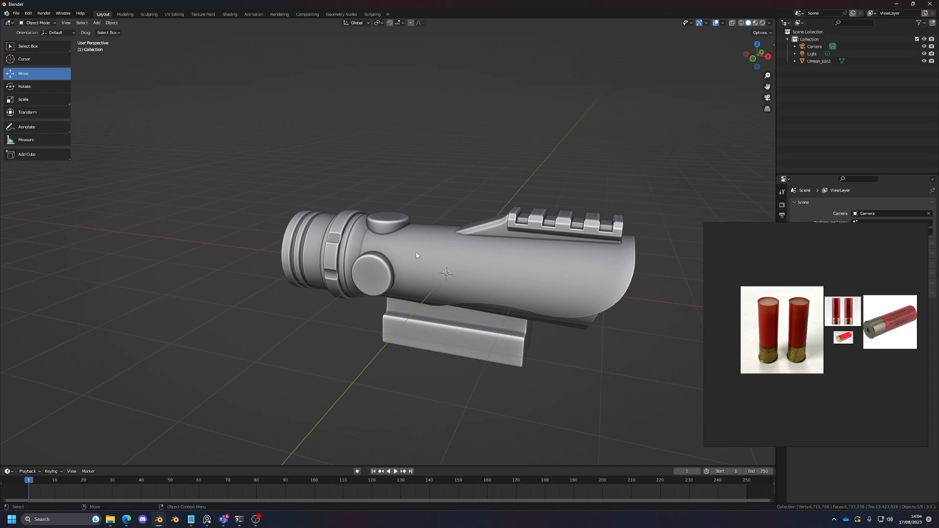
scroll(416, 254, up, 2)
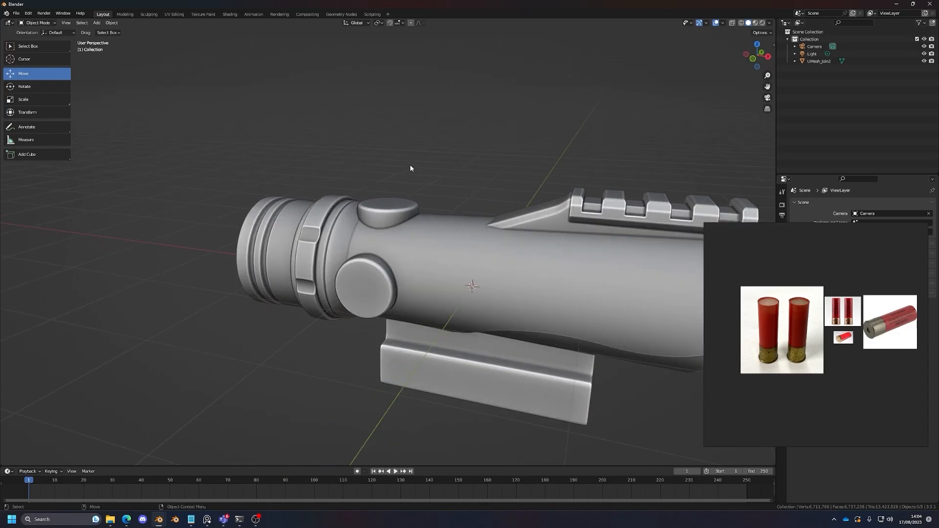
scroll(349, 269, down, 3)
middle_drag(349, 276, 372, 259)
scroll(340, 280, up, 3)
scroll(406, 258, down, 3)
scroll(433, 262, up, 3)
scroll(374, 293, up, 3)
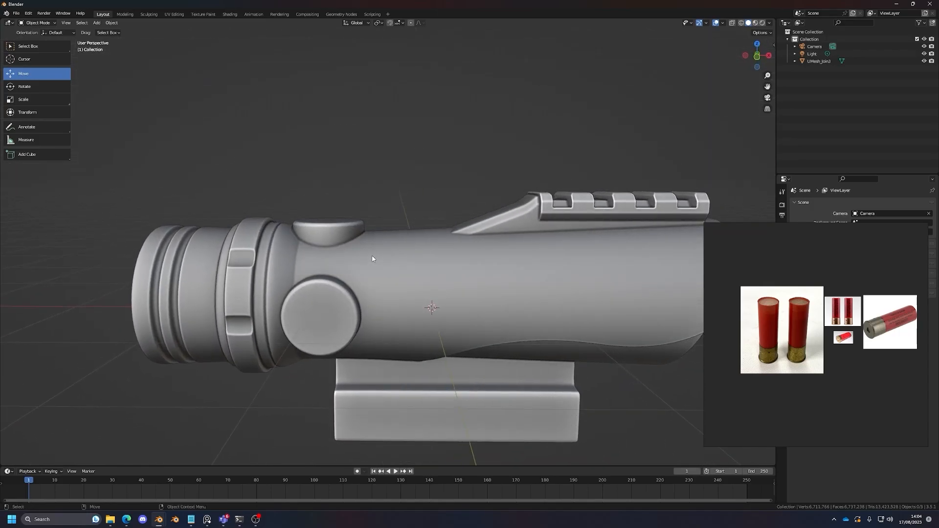
scroll(372, 259, down, 2)
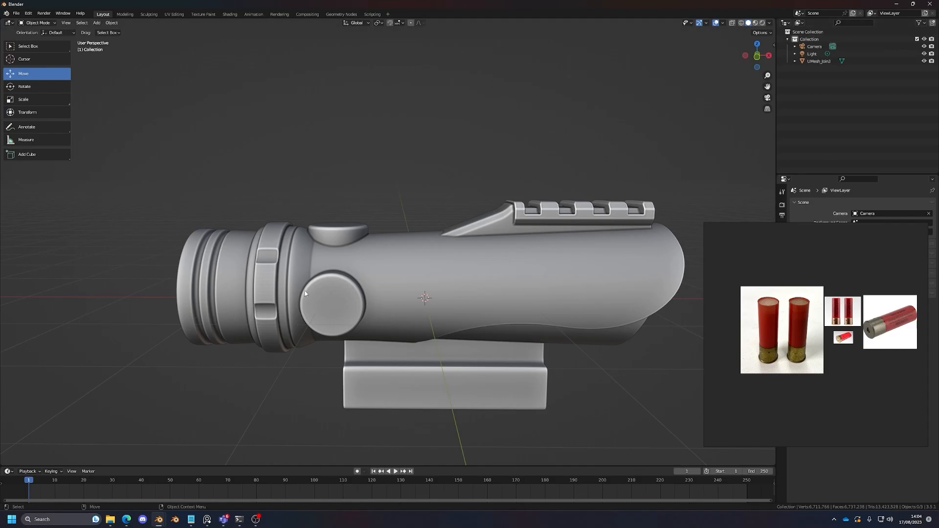
Step: Return to the empty scene and move the side-view shell photo above the other reference images, framing it alone
mouse_move(158, 519)
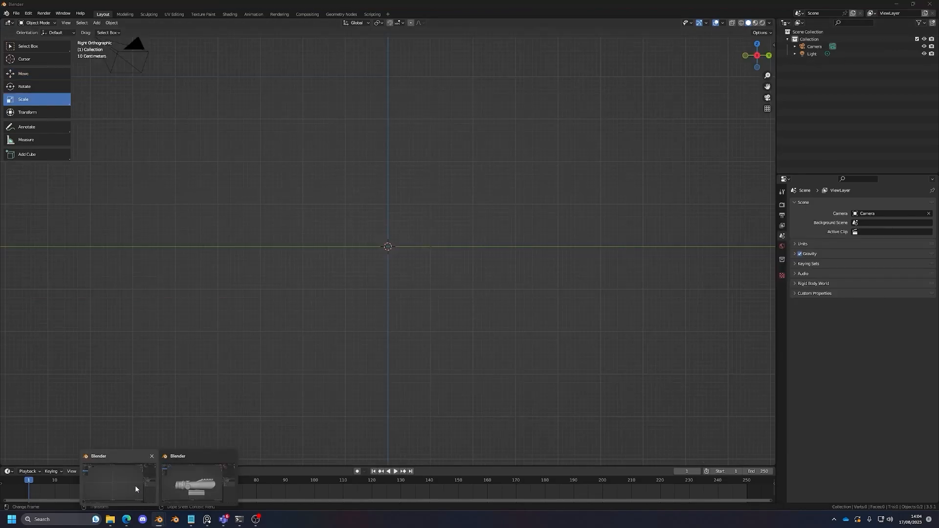
click(135, 485)
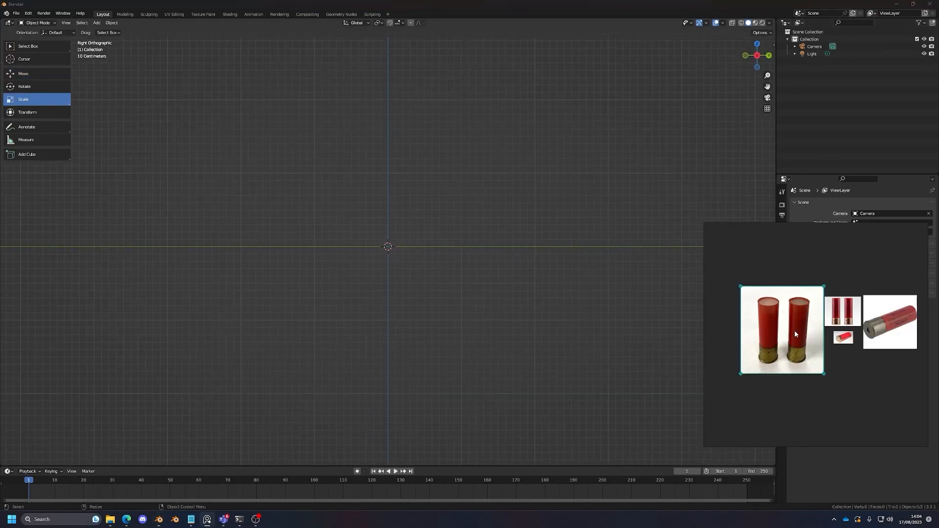
click(842, 318)
drag(842, 318, 842, 256)
scroll(849, 259, up, 3)
middle_drag(847, 307, 835, 330)
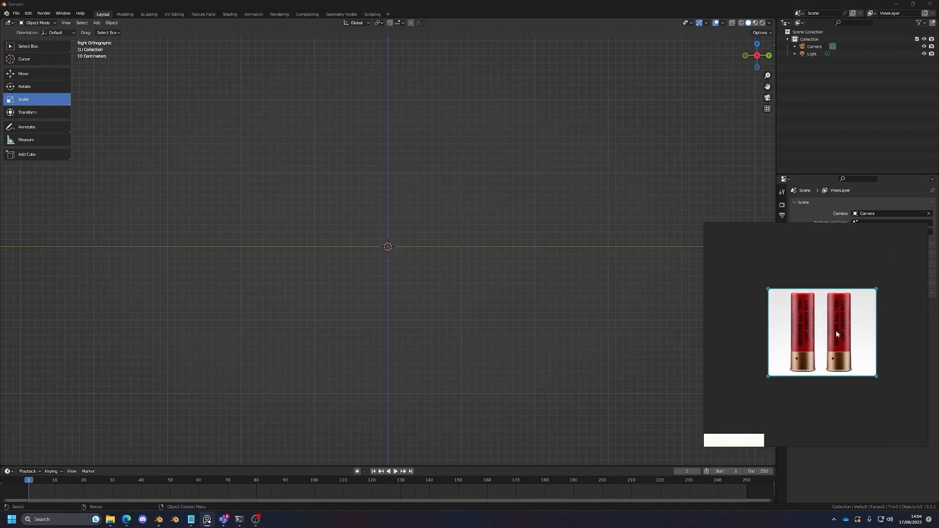
Step: Move the reference board into the middle of the Blender viewport and enlarge its window
scroll(835, 330, up, 4)
scroll(863, 317, down, 3)
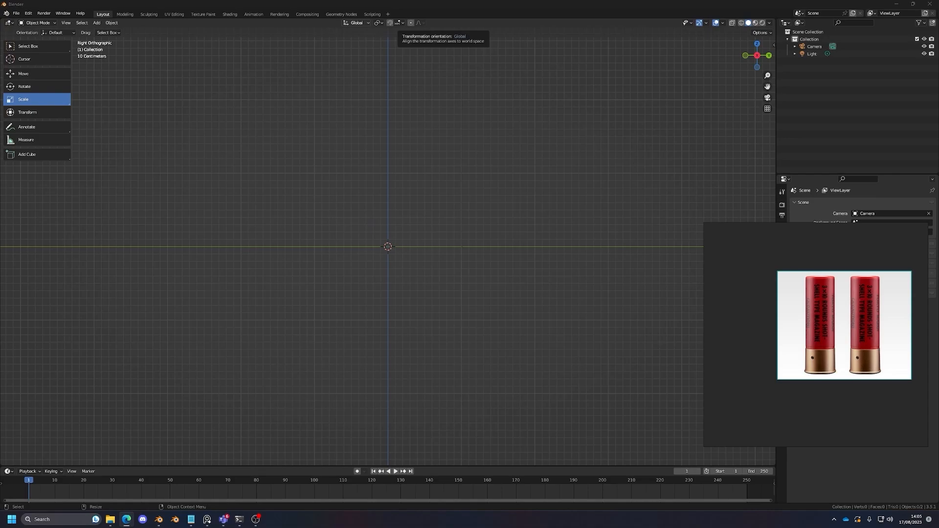
drag(744, 272, 406, 190)
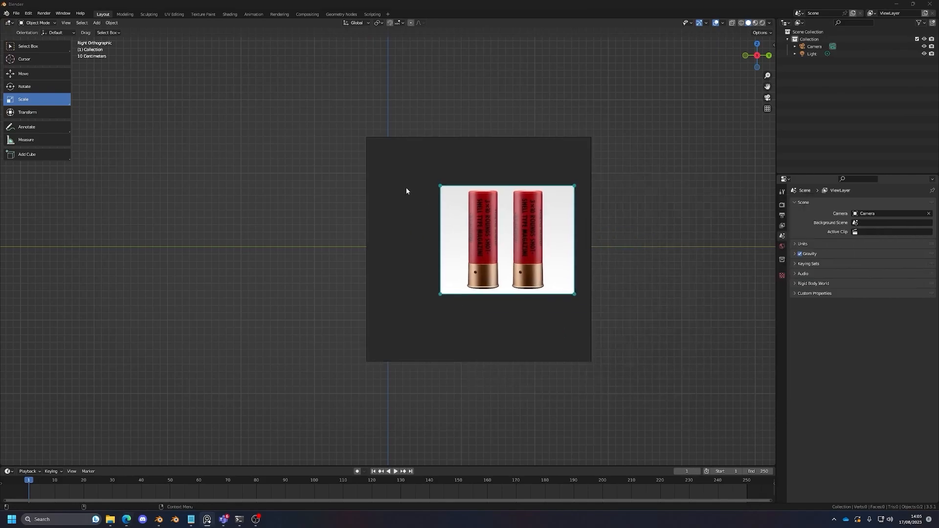
drag(588, 363, 729, 468)
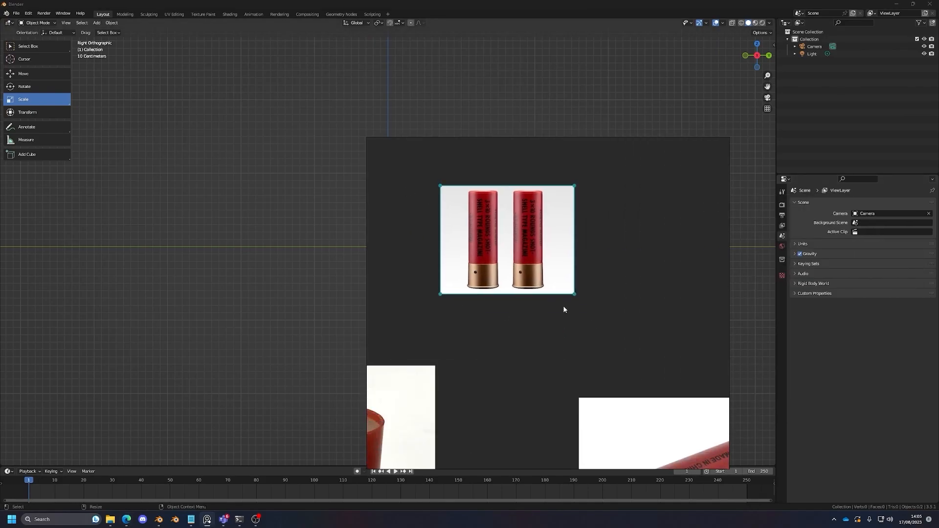
Step: Survey the reference images and examine the side-view photo of the two shells at close zoom
middle_drag(540, 376, 640, 273)
scroll(574, 283, up, 5)
middle_drag(567, 273, 597, 233)
scroll(580, 229, down, 1)
scroll(545, 246, down, 6)
click(566, 234)
middle_drag(586, 176, 560, 234)
scroll(570, 235, up, 9)
scroll(571, 236, down, 1)
scroll(561, 237, up, 1)
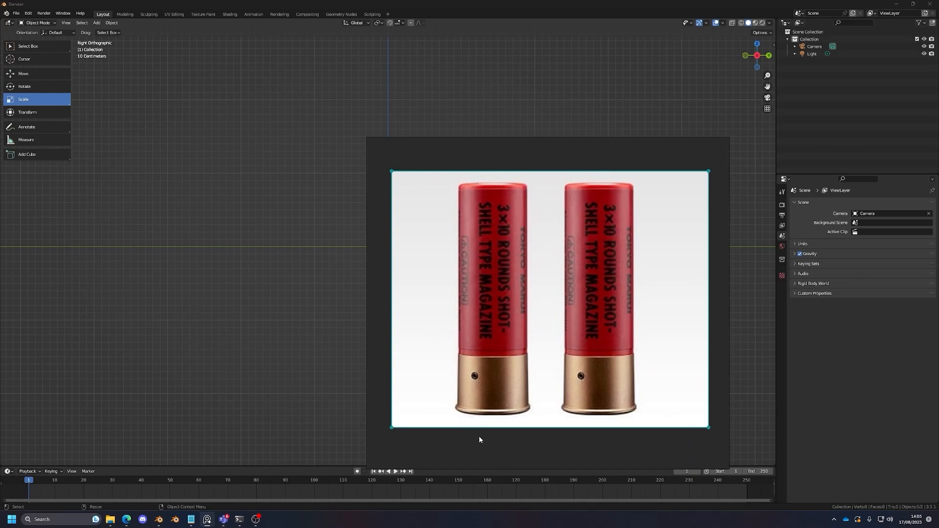
Step: Examine the tilted shell photo showing the metal base, and compare it with the side-view photo
scroll(555, 364, down, 6)
middle_drag(554, 366, 486, 228)
scroll(537, 238, down, 3)
scroll(551, 305, up, 5)
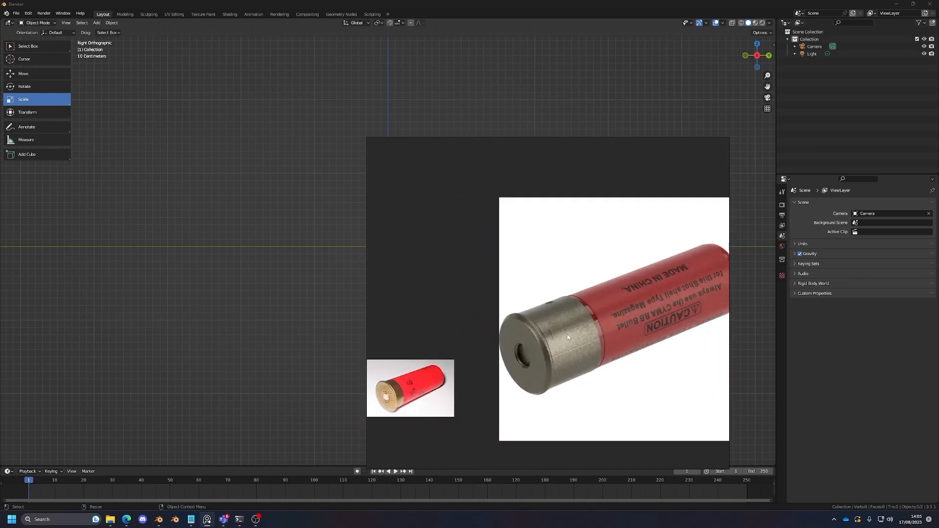
middle_drag(550, 353, 510, 319)
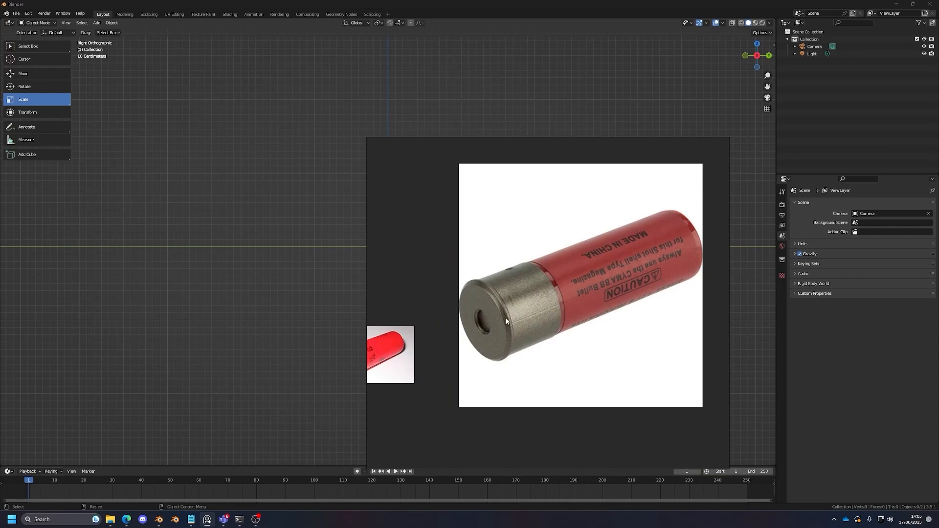
scroll(497, 313, down, 6)
middle_drag(482, 275, 524, 342)
scroll(524, 298, up, 6)
middle_drag(488, 282, 567, 338)
scroll(567, 337, up, 2)
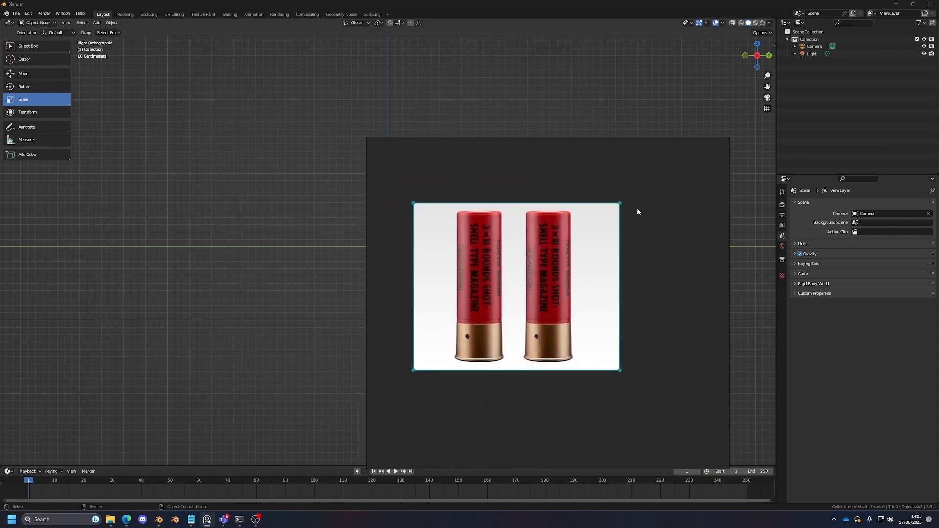
Step: Review the reference board's window mode options, then shrink it and park it over the lower Properties editor, framing the side-view shell photo
right_click(420, 159)
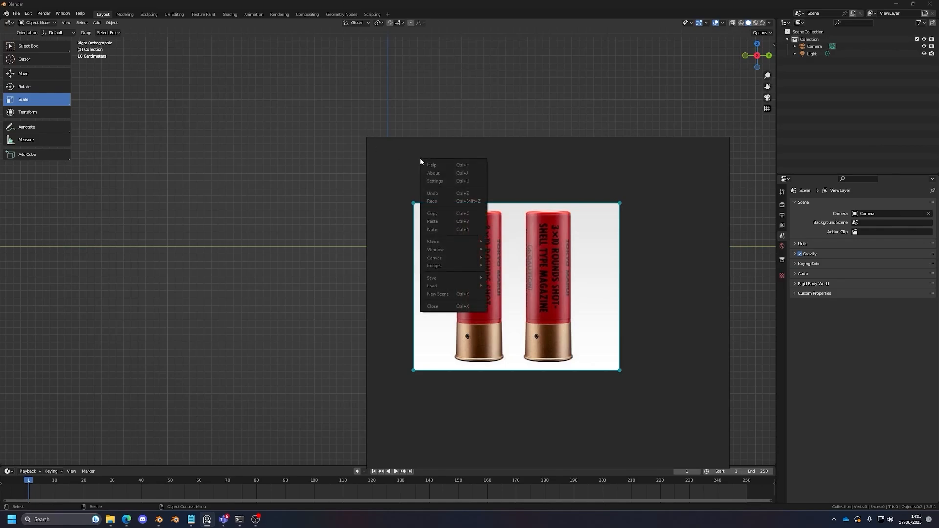
mouse_move(439, 242)
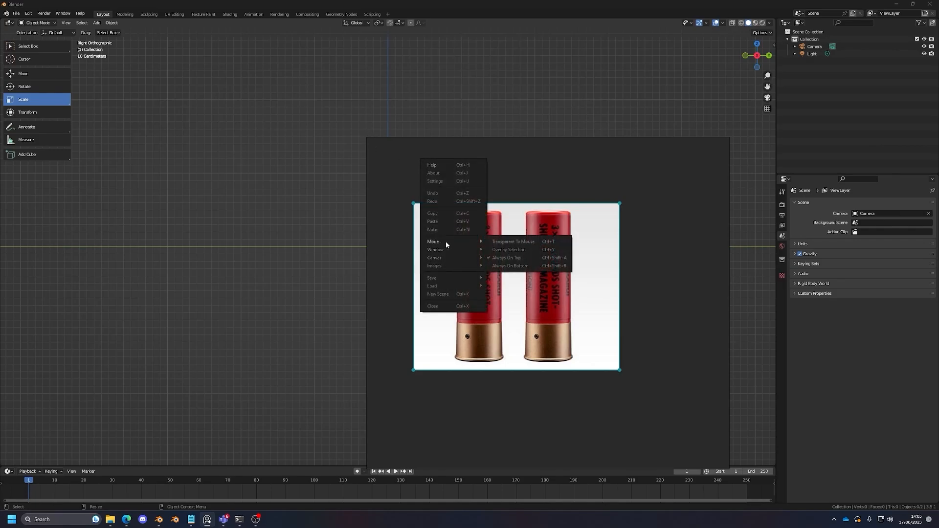
click(513, 269)
drag(392, 120, 676, 387)
right_drag(675, 384, 859, 396)
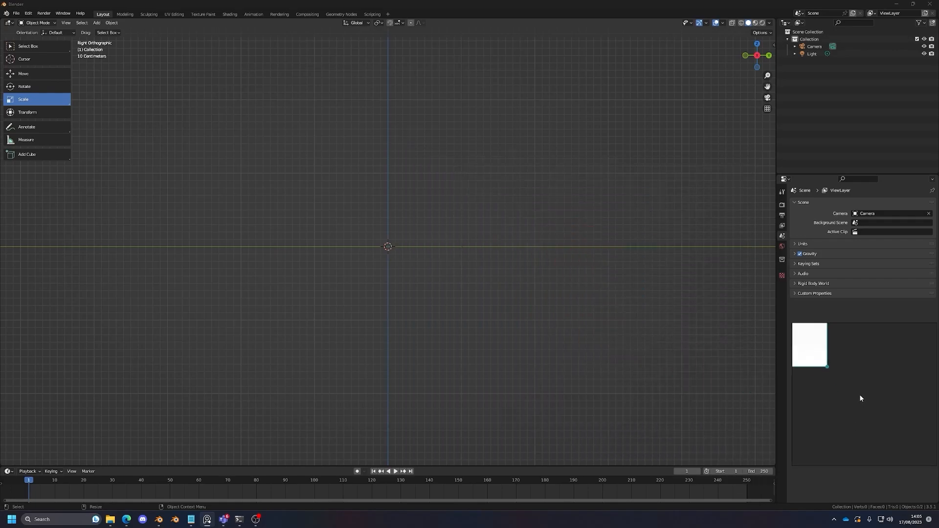
middle_drag(834, 352, 914, 411)
scroll(858, 381, down, 5)
scroll(842, 380, up, 4)
middle_drag(842, 380, 852, 403)
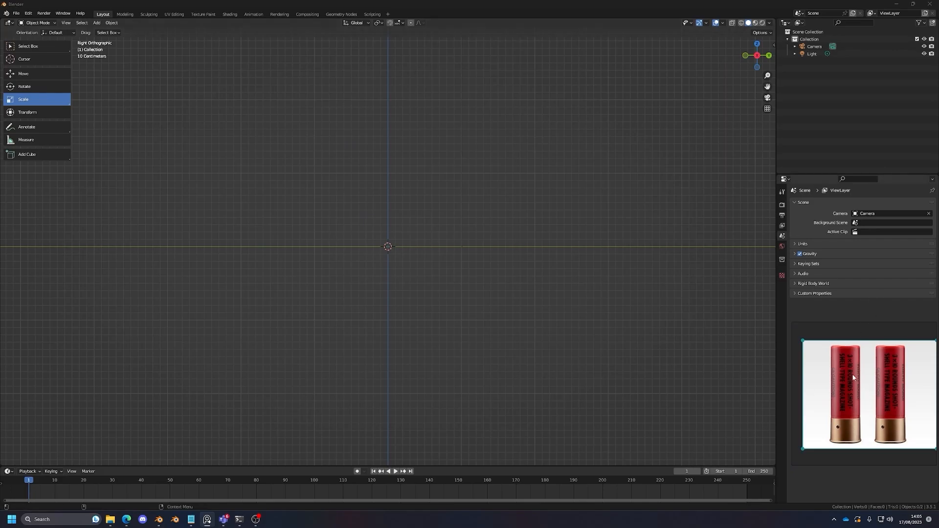
Step: Look over the other shell photos on the small reference board and reframe the side-view photo
scroll(859, 389, down, 5)
middle_drag(859, 390, 858, 341)
scroll(826, 408, up, 3)
middle_drag(826, 408, 860, 392)
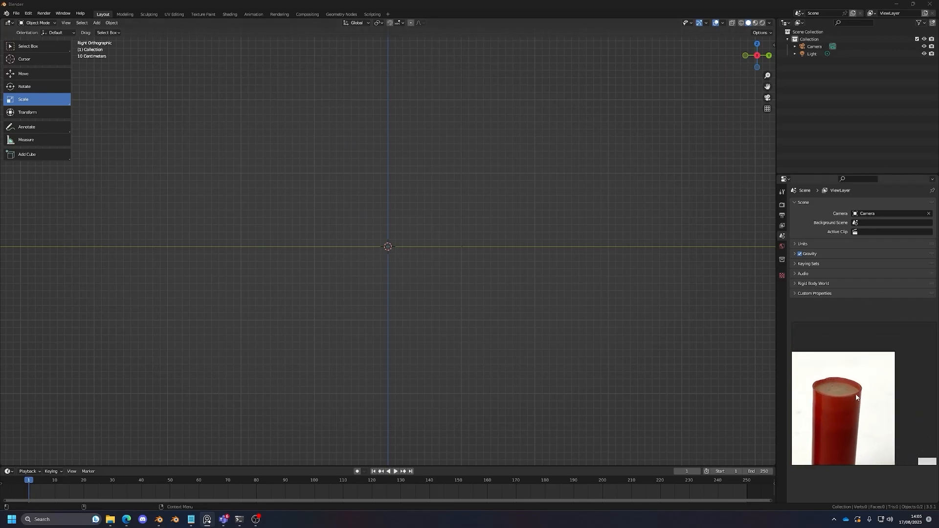
scroll(860, 391, down, 4)
scroll(895, 345, up, 4)
middle_drag(894, 345, 841, 394)
scroll(841, 396, up, 2)
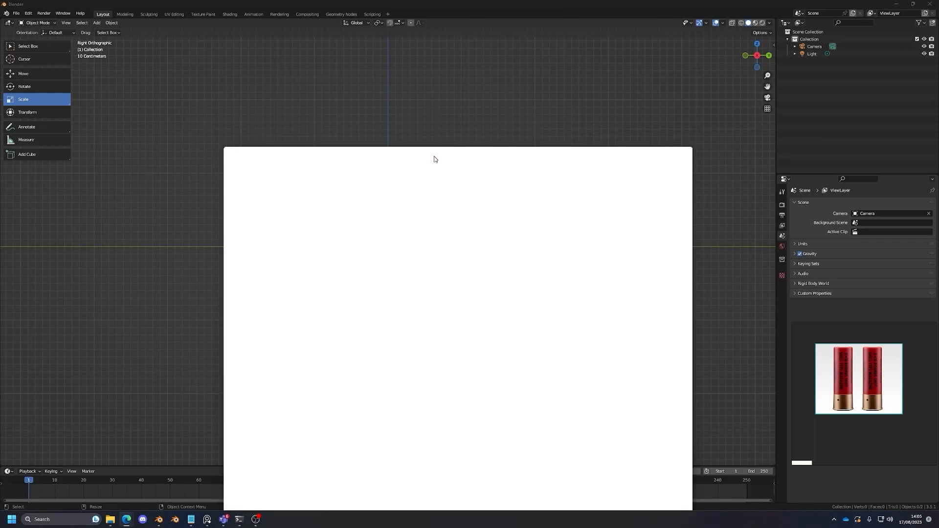
Step: Try saving the Tokyo Marui shotgun shells image from the browser's Google results, then cancel and leave the browser
drag(435, 159, 386, 95)
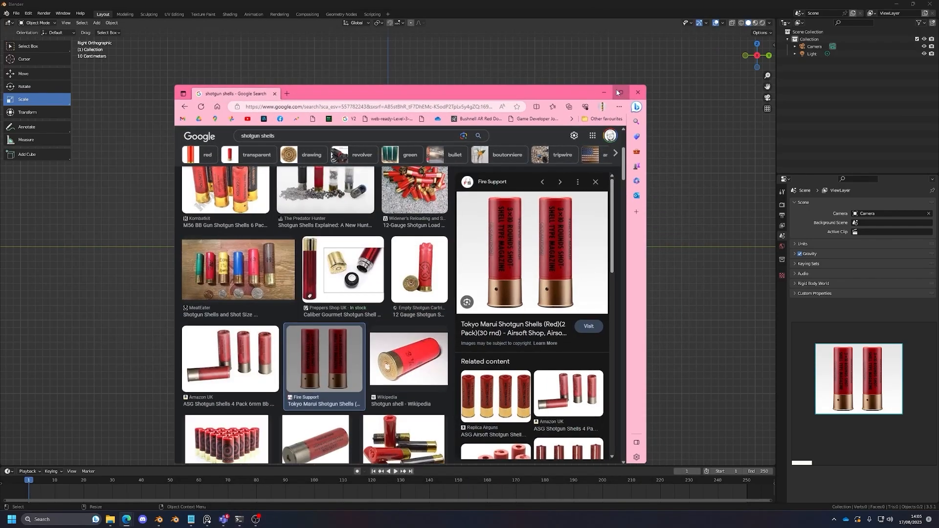
click(617, 93)
right_click(758, 162)
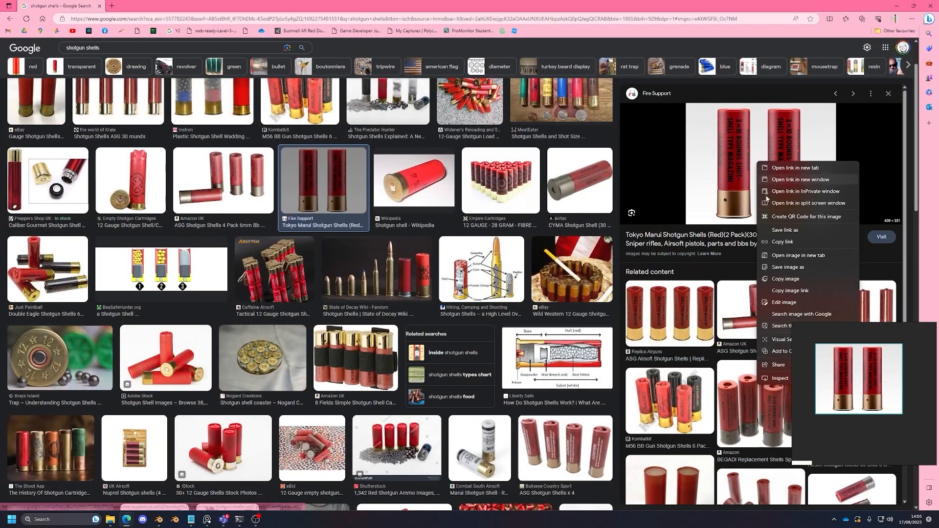
click(786, 269)
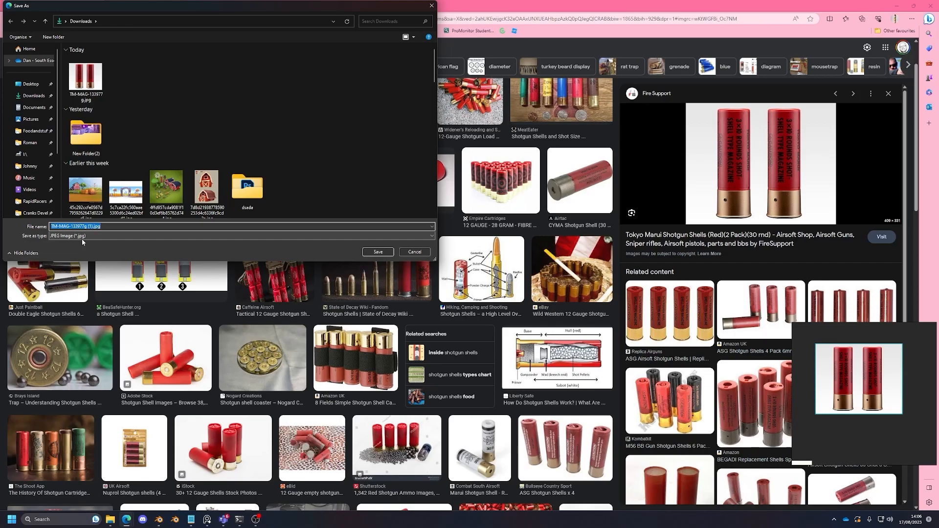
click(414, 251)
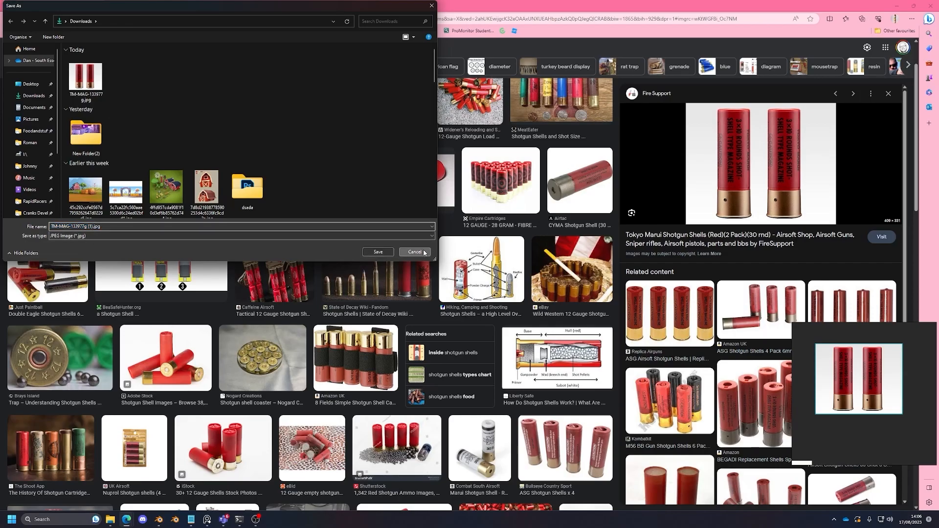
click(896, 6)
Step: Open the File Explorer folder holding TM-MAG-133977g.jpg and display its contents as extra large icons
click(110, 520)
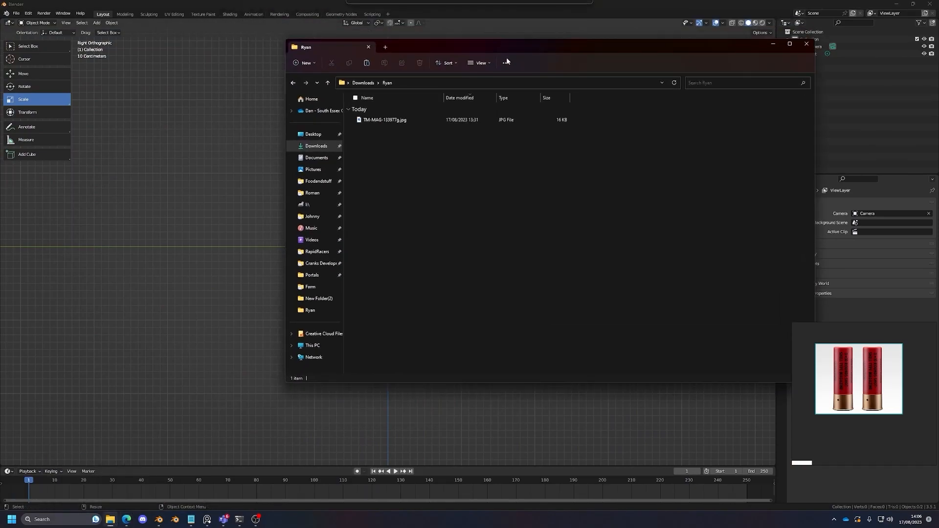
click(397, 120)
click(477, 64)
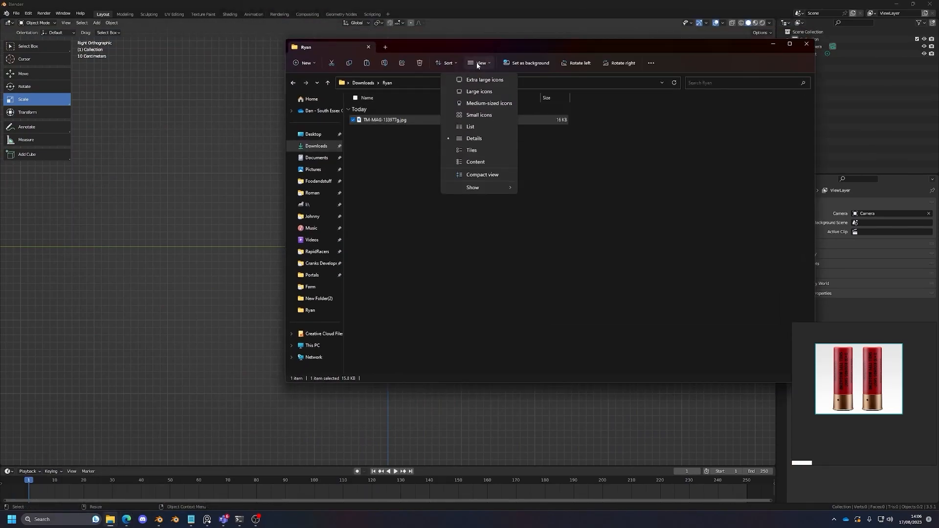
click(472, 81)
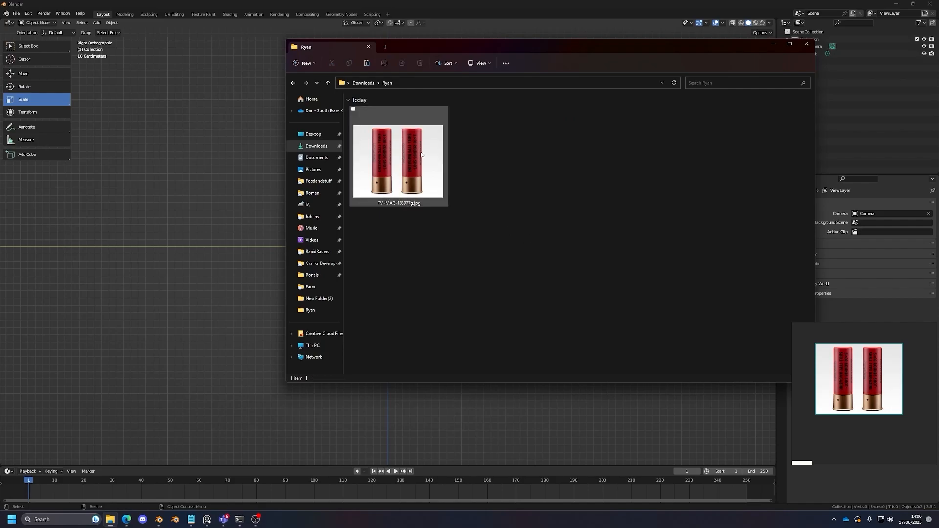
Step: Try adding the saved shell photo to the right orthographic view, centred on the origin, and delete it again
click(40, 23)
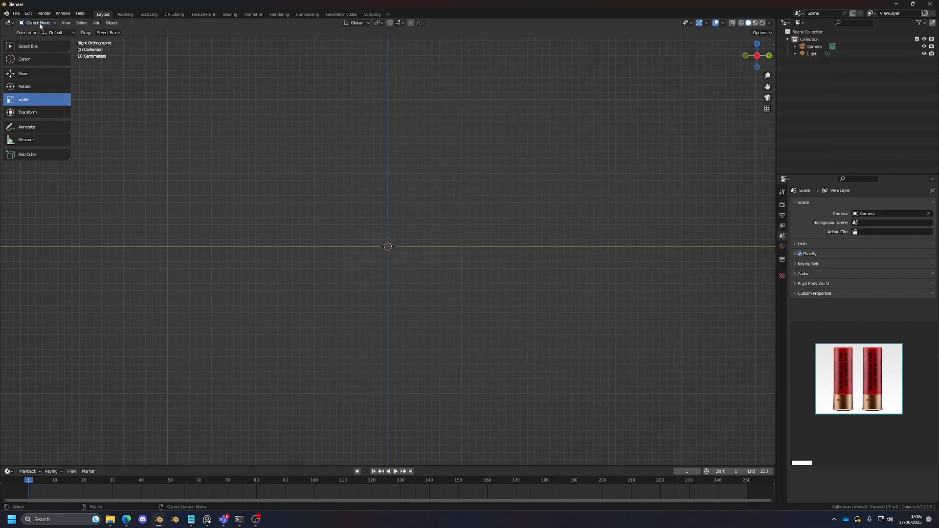
drag(327, 203, 445, 277)
click(110, 519)
drag(383, 163, 197, 234)
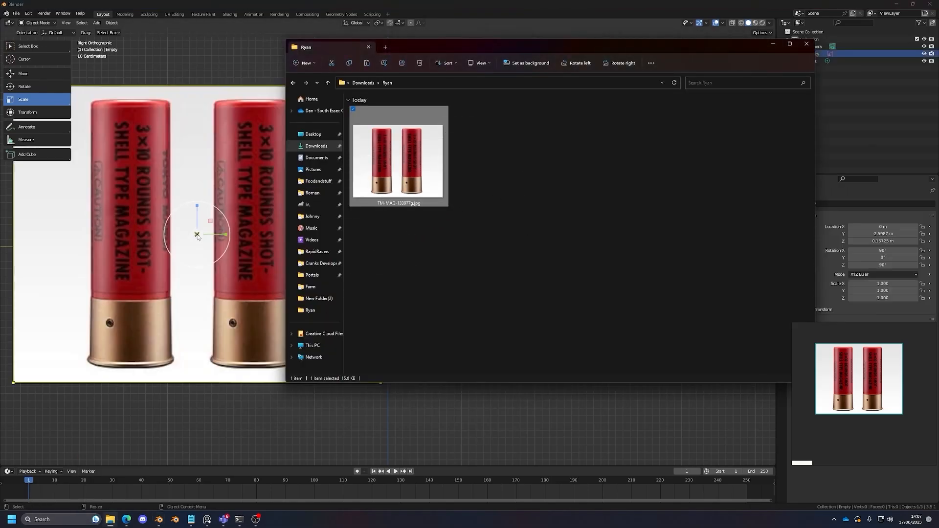
key(g)
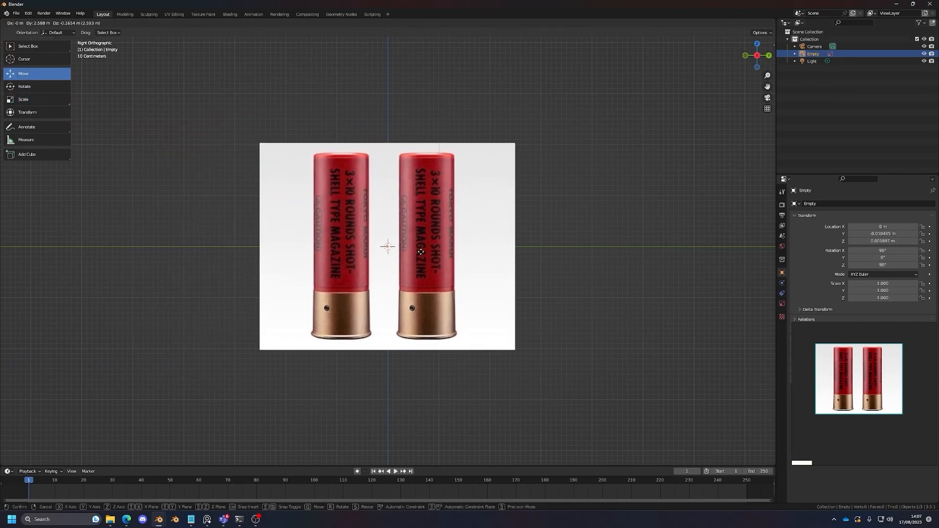
click(420, 252)
scroll(441, 212, down, 3)
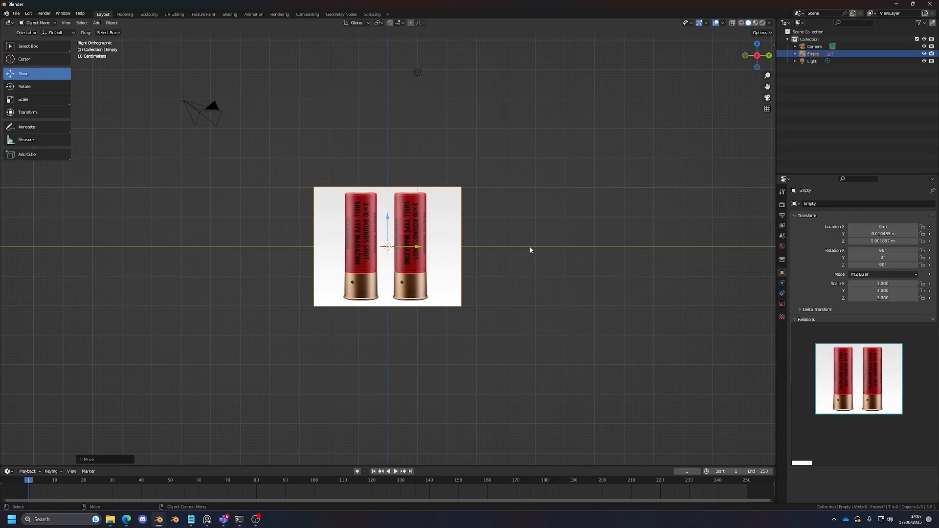
key(Delete)
scroll(437, 238, down, 2)
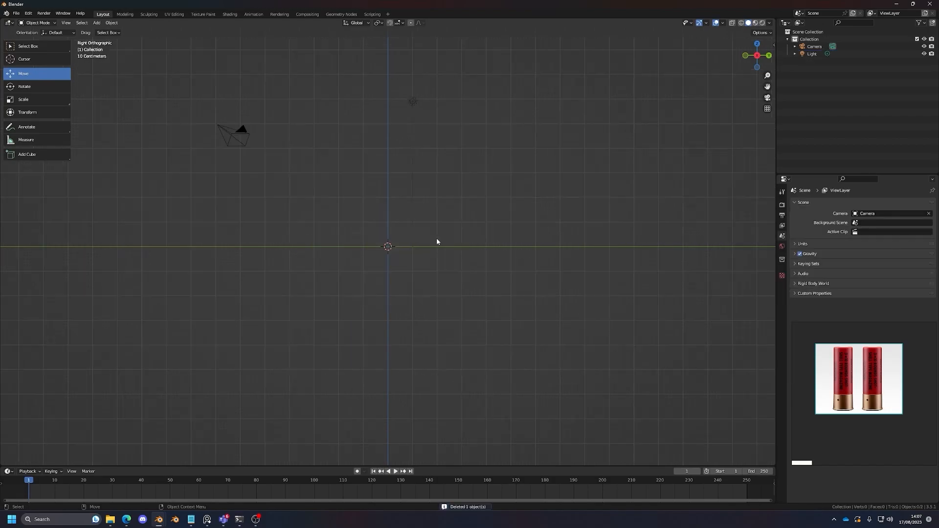
Step: Annotate a large X across the grid floor in a perspective view, then reactivate the Move tool
middle_drag(389, 216, 625, 109)
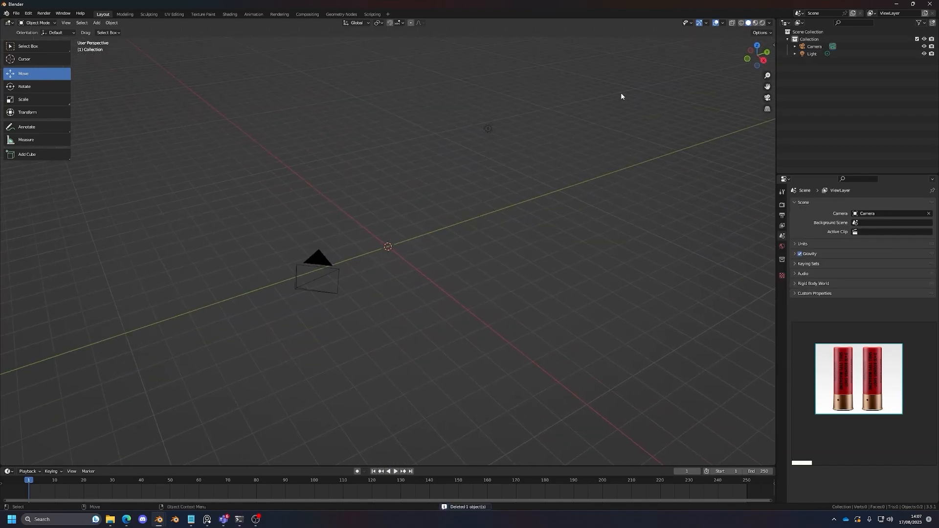
key(shift+space)
key(d)
drag(548, 174, 263, 337)
drag(518, 337, 325, 163)
key(shift+space)
key(g)
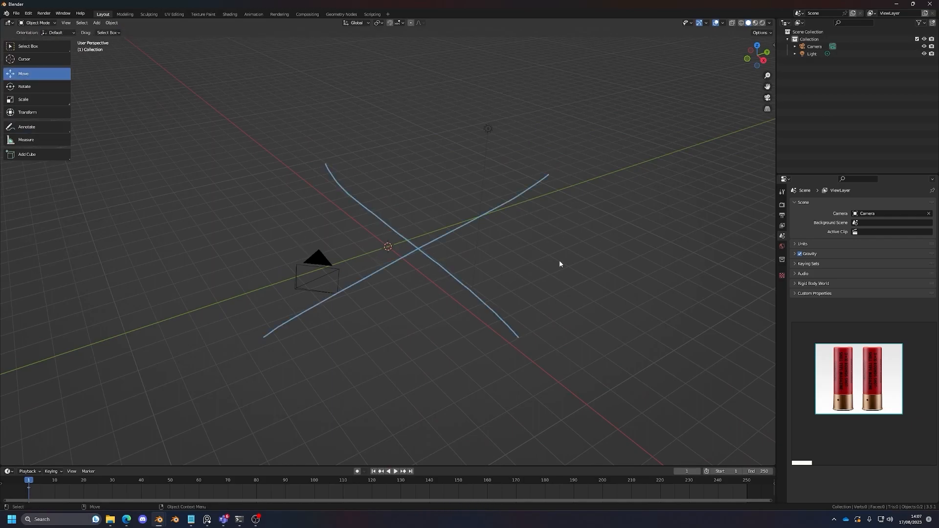
Step: Try adding the shell photo in the perspective view, inspect its orientation, and delete it
click(110, 520)
drag(229, 296, 388, 249)
scroll(380, 245, up, 3)
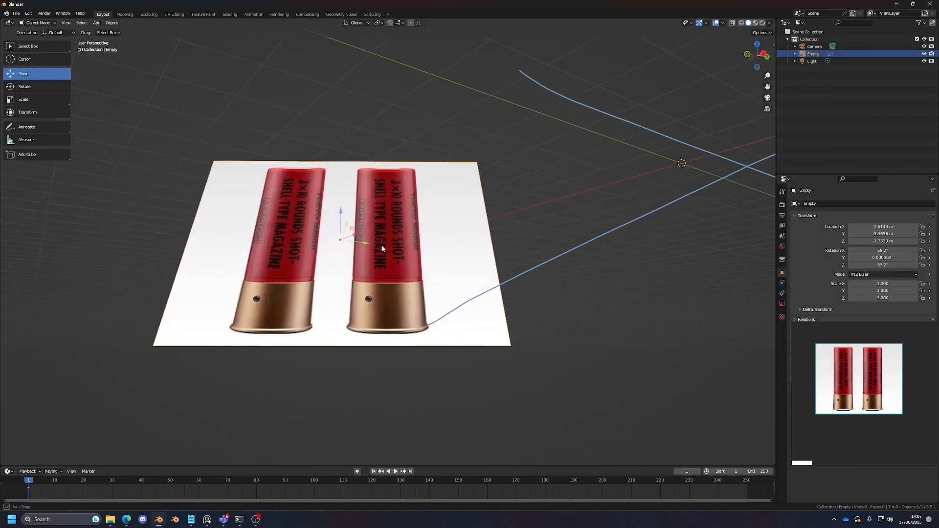
middle_drag(381, 244, 479, 229)
scroll(391, 249, down, 9)
key(Delete)
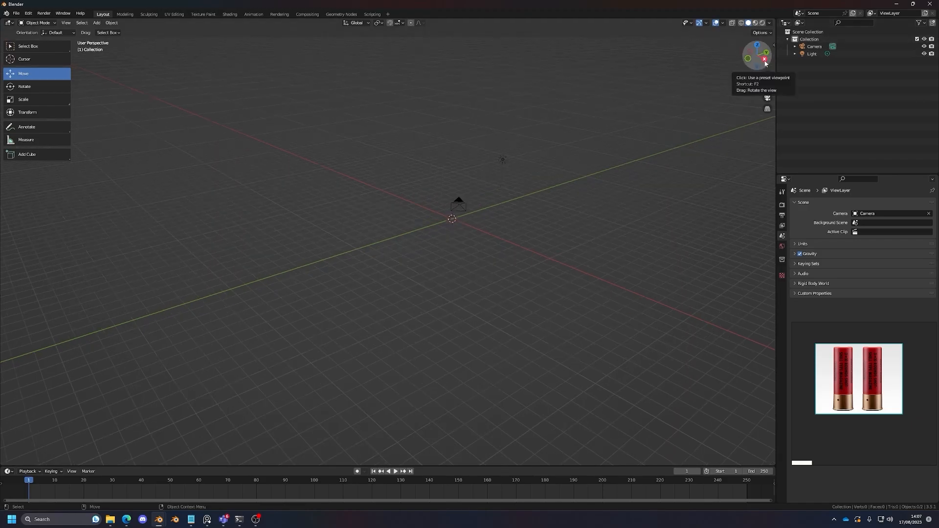
Step: Switch to the right orthographic view and add TM-MAG-133977g.jpg from File Explorer as a reference image
click(765, 61)
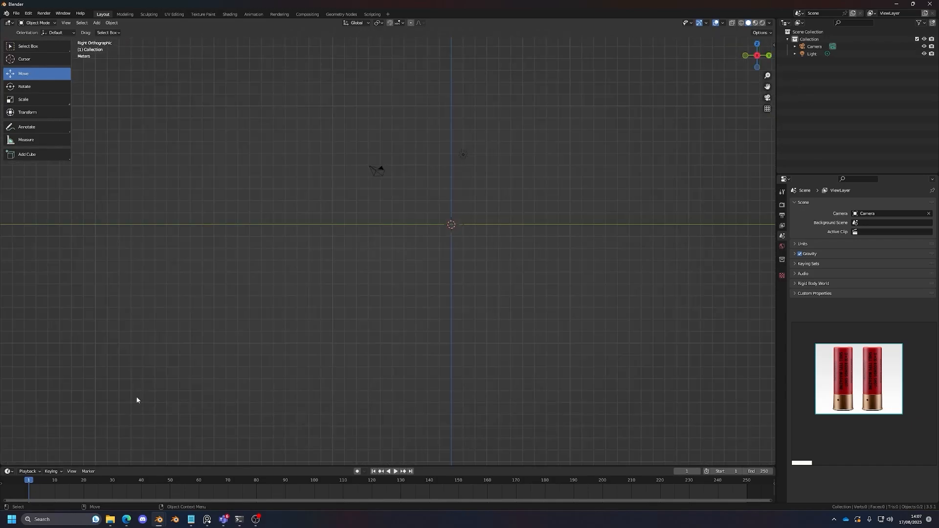
scroll(484, 220, up, 4)
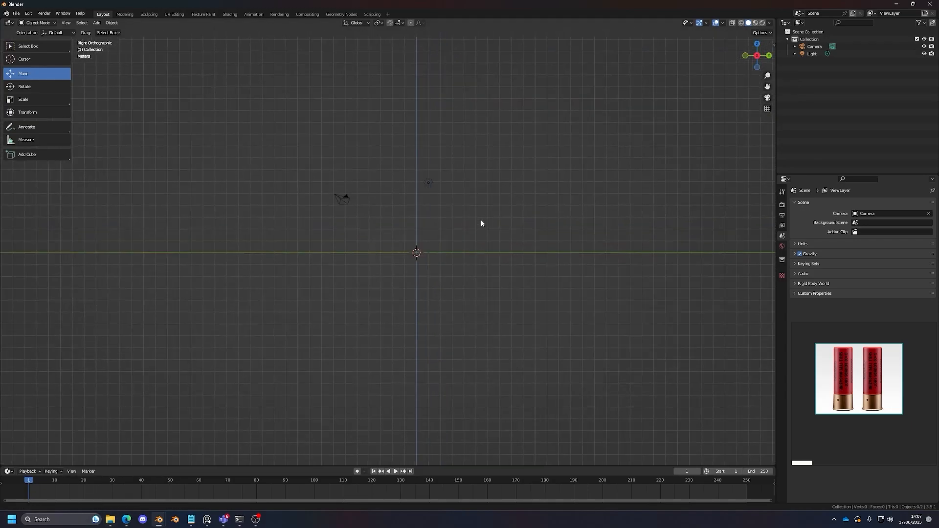
click(110, 519)
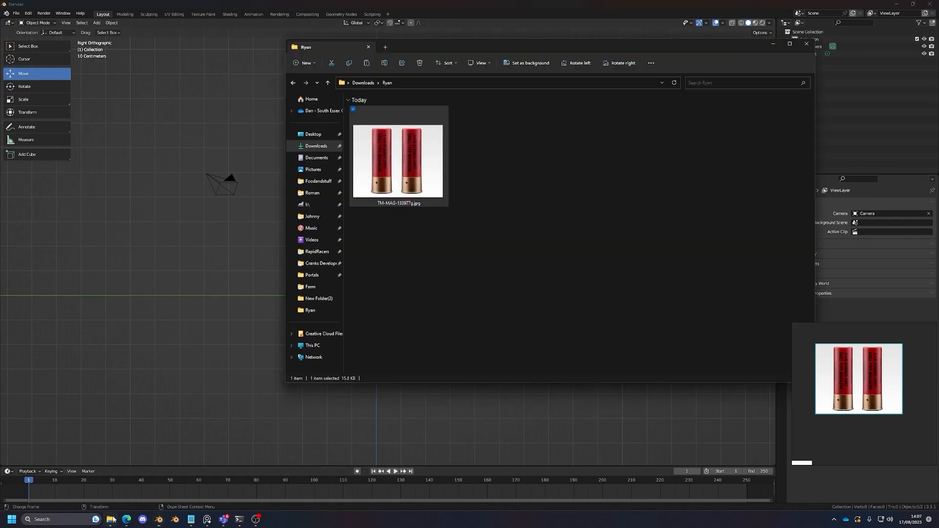
drag(412, 163, 186, 297)
Step: Move the reference image onto the world origin, fine-tune its height along Z, and return to the right orthographic view
key(g)
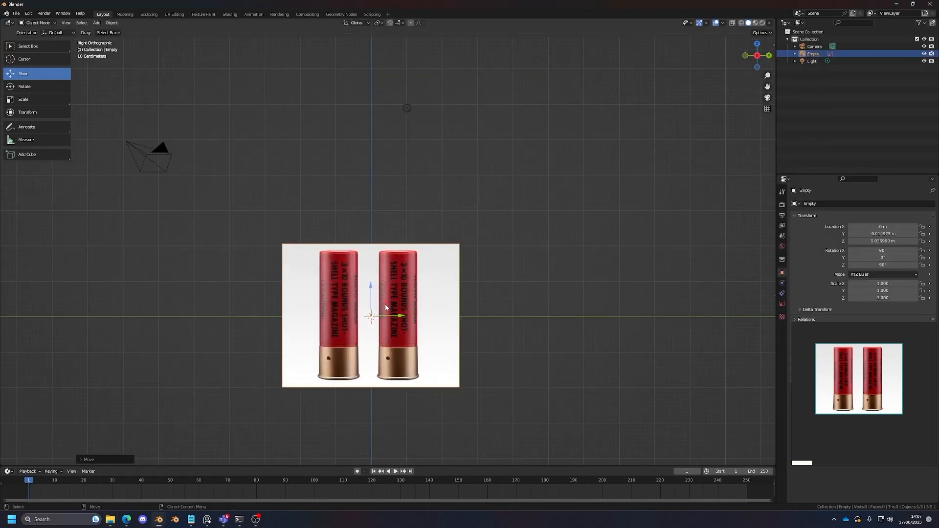
key(g)
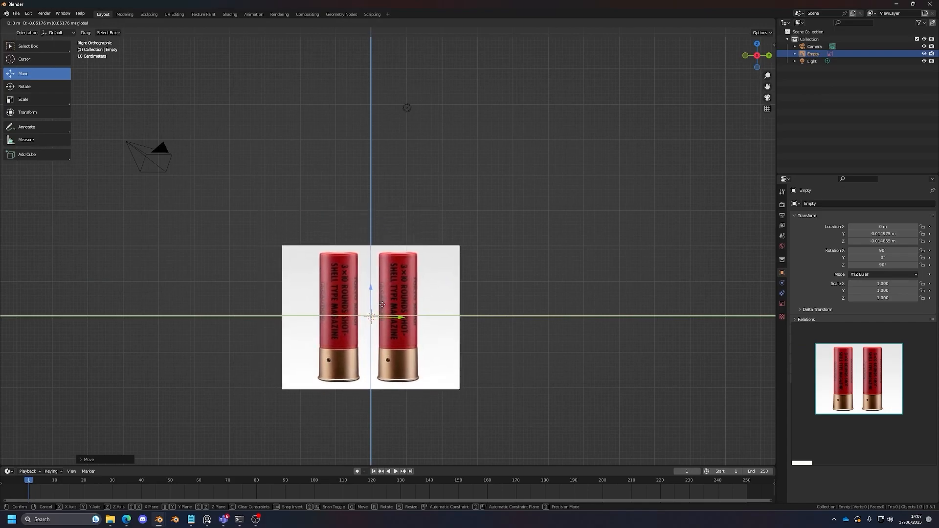
click(382, 304)
middle_drag(382, 305, 350, 274)
scroll(597, 182, down, 3)
click(758, 61)
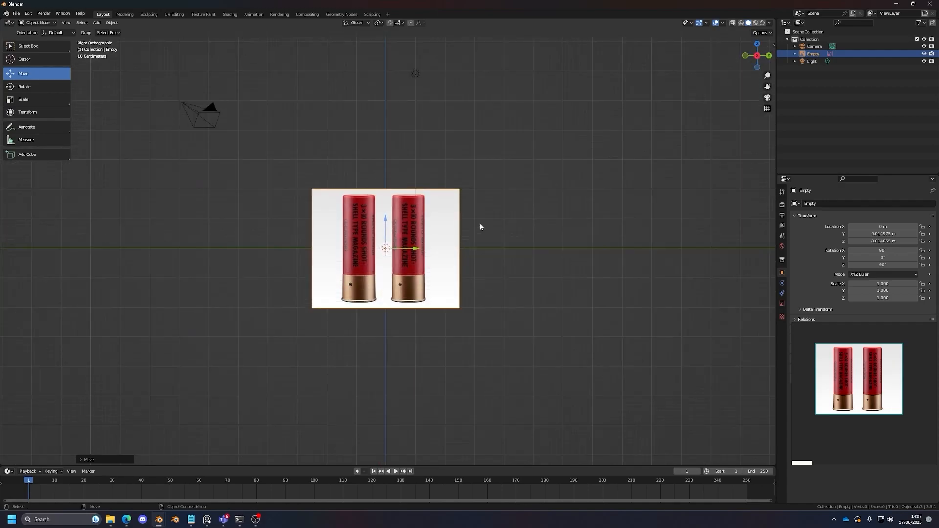
Step: Try moving the reference image away from its position in the right view, and undo the move
scroll(428, 253, up, 3)
drag(384, 221, 427, 203)
key(ctrl+z)
scroll(564, 222, down, 2)
click(563, 222)
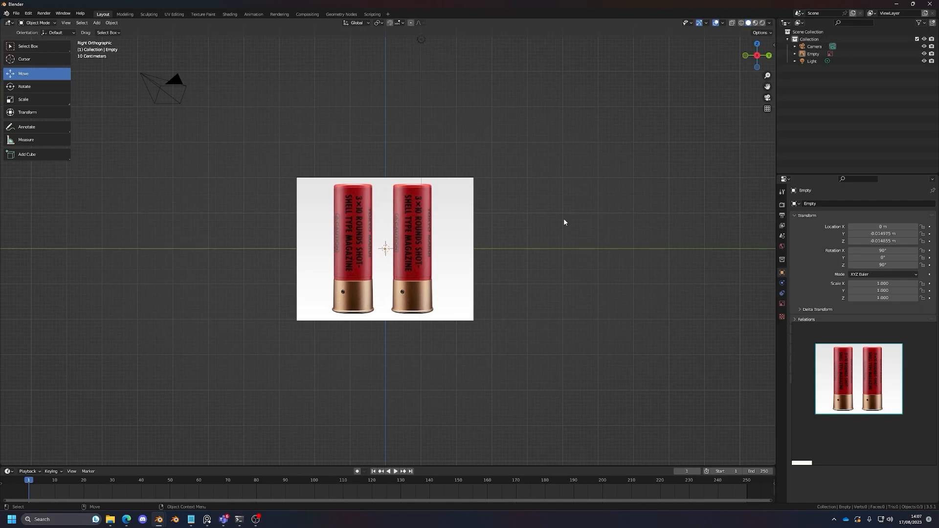
scroll(257, 191, up, 3)
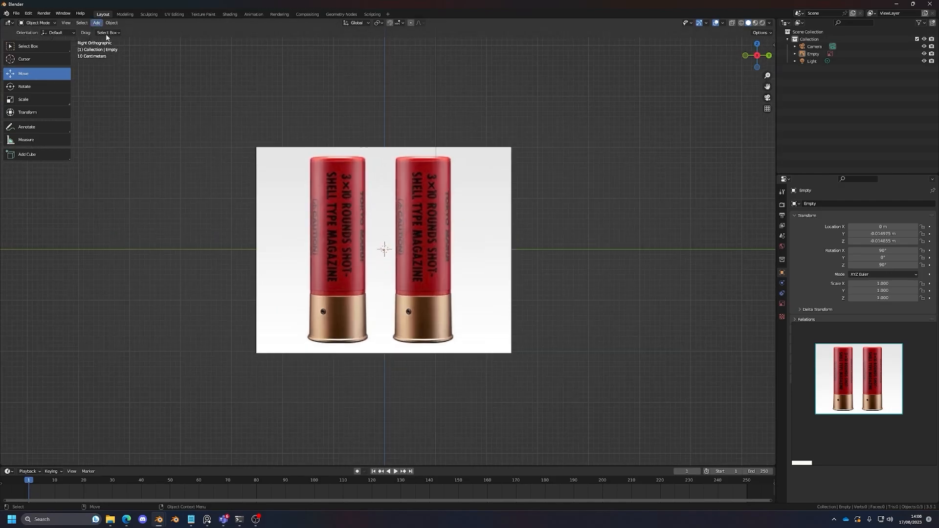
click(361, 214)
scroll(356, 223, down, 2)
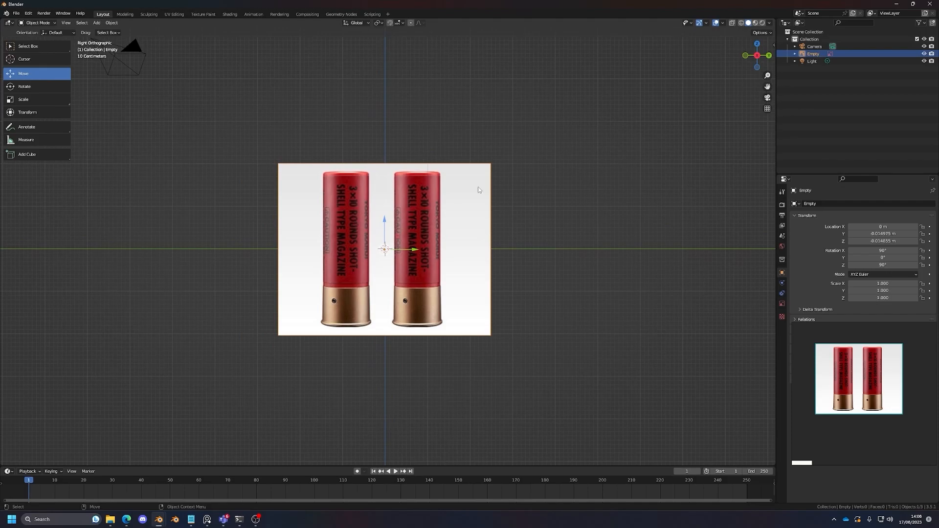
Step: Load the shell photo from its Downloads subfolder as a second reference image aligned to the view
click(96, 22)
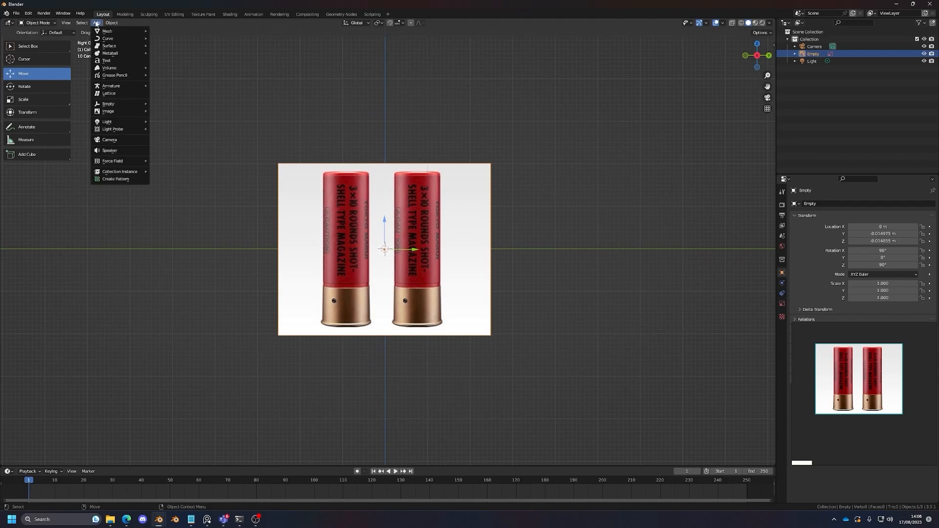
mouse_move(107, 111)
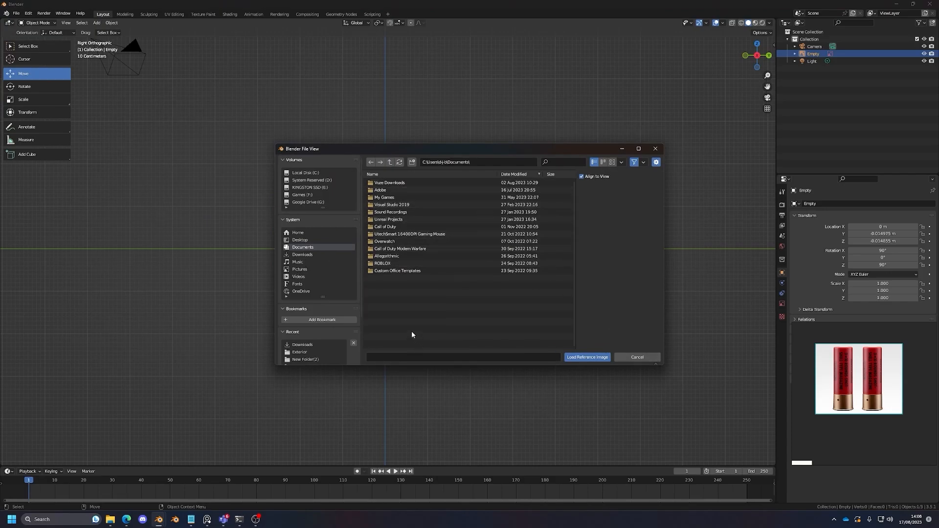
click(302, 254)
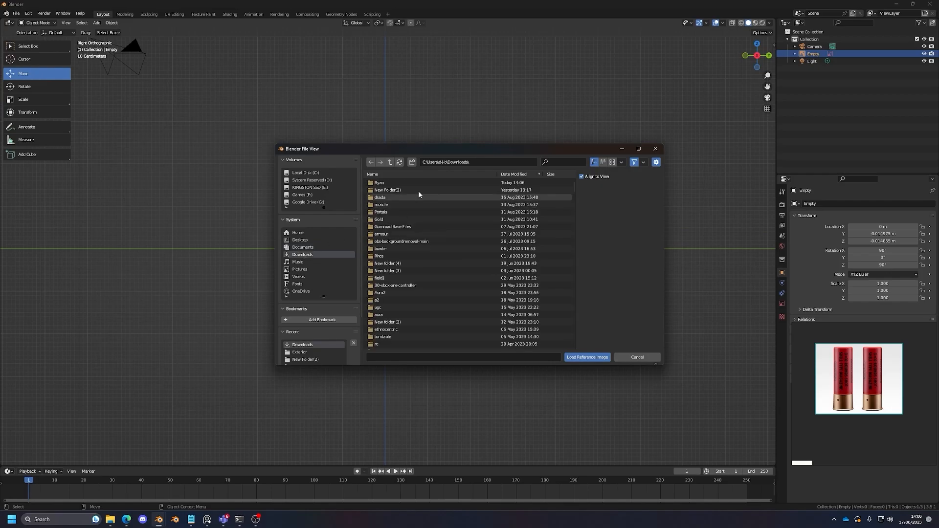
double_click(400, 181)
double_click(391, 183)
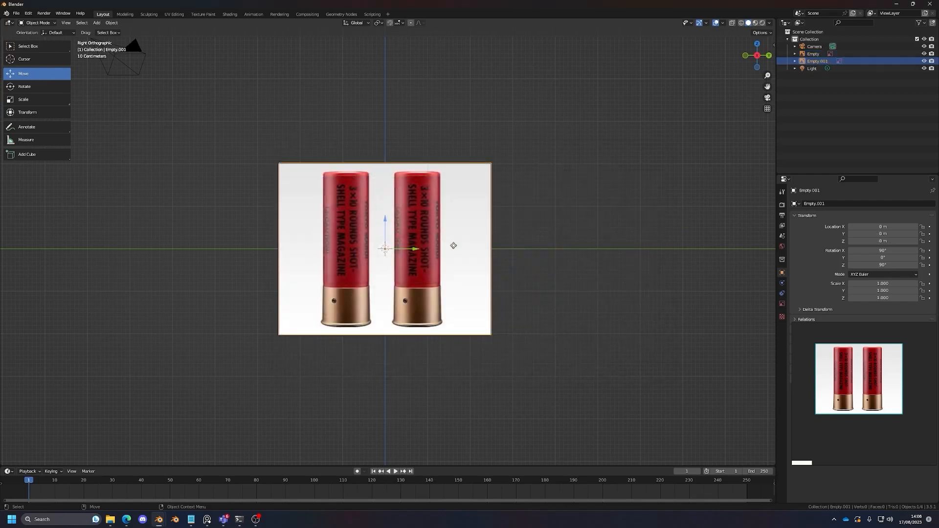
Step: Move the duplicate reference image aside and delete it
scroll(460, 261, down, 2)
key(g)
click(313, 268)
scroll(313, 271, up, 3)
key(Delete)
scroll(313, 271, down, 2)
scroll(313, 271, up, 2)
click(337, 257)
scroll(174, 80, down, 2)
scroll(115, 125, up, 3)
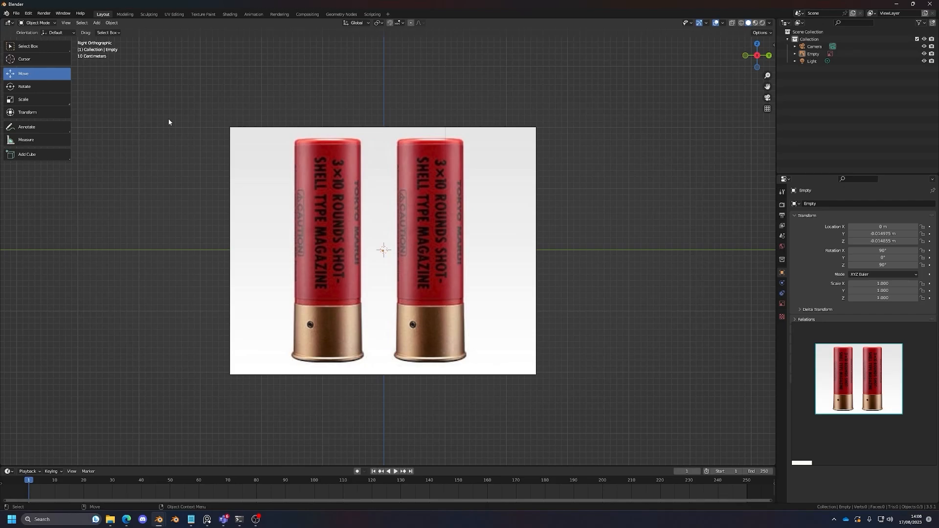
scroll(168, 120, down, 1)
scroll(168, 120, up, 3)
click(360, 231)
scroll(396, 242, down, 3)
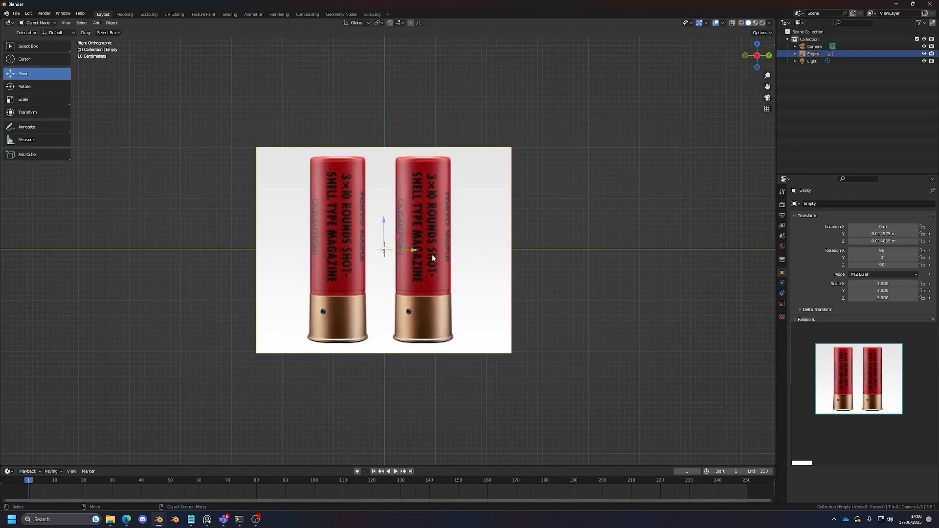
Step: Examine the angled shell photos and the side-view photo on the floating reference board
click(872, 398)
scroll(871, 398, down, 5)
middle_drag(861, 413, 875, 352)
scroll(877, 376, up, 2)
scroll(876, 387, up, 3)
scroll(876, 387, down, 3)
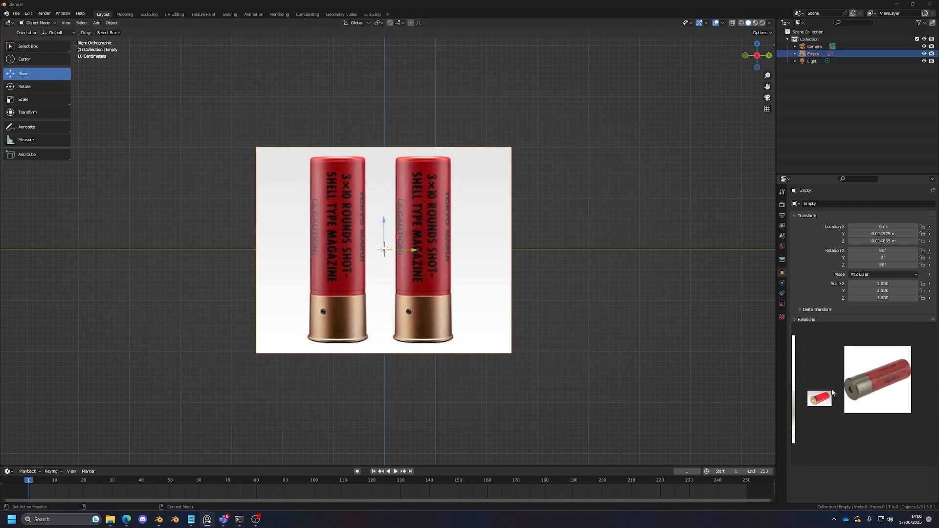
scroll(873, 386, up, 3)
scroll(872, 384, down, 5)
middle_drag(851, 333, 827, 416)
scroll(855, 384, up, 5)
scroll(837, 394, up, 2)
middle_drag(854, 375, 845, 395)
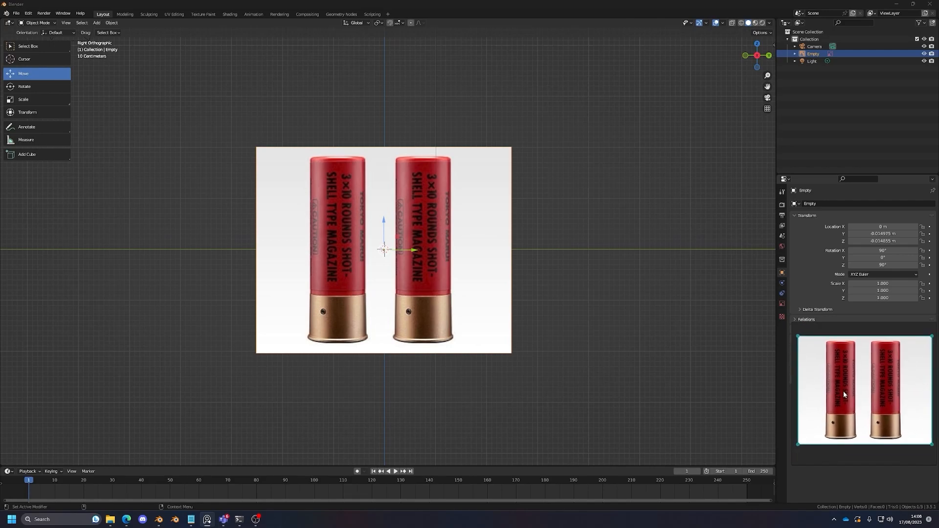
Step: Add a mesh cylinder at the world origin and view it against the reference image in perspective
click(96, 22)
mouse_move(110, 34)
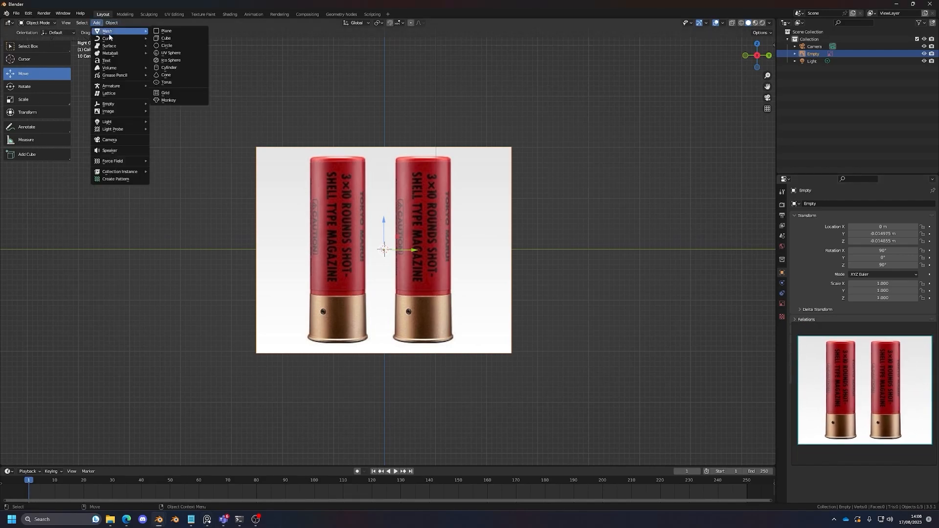
click(169, 68)
scroll(370, 289, up, 2)
scroll(390, 252, down, 1)
middle_drag(390, 253, 405, 300)
scroll(406, 298, up, 2)
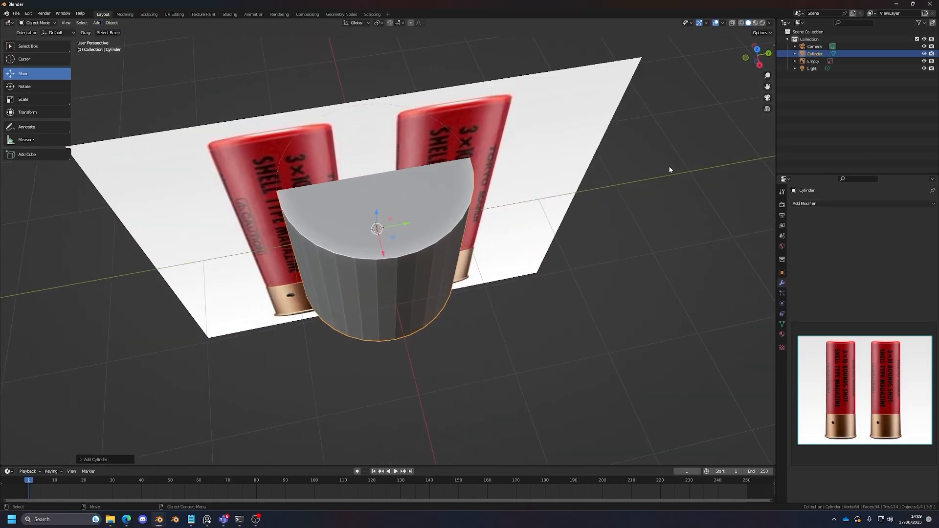
Step: Shift the reference image along Y in the right orthographic view to center its left shell on the origin, and reselect the cylinder
click(758, 65)
click(485, 202)
scroll(436, 264, down, 1)
drag(408, 252, 474, 247)
key(alt+z)
click(394, 253)
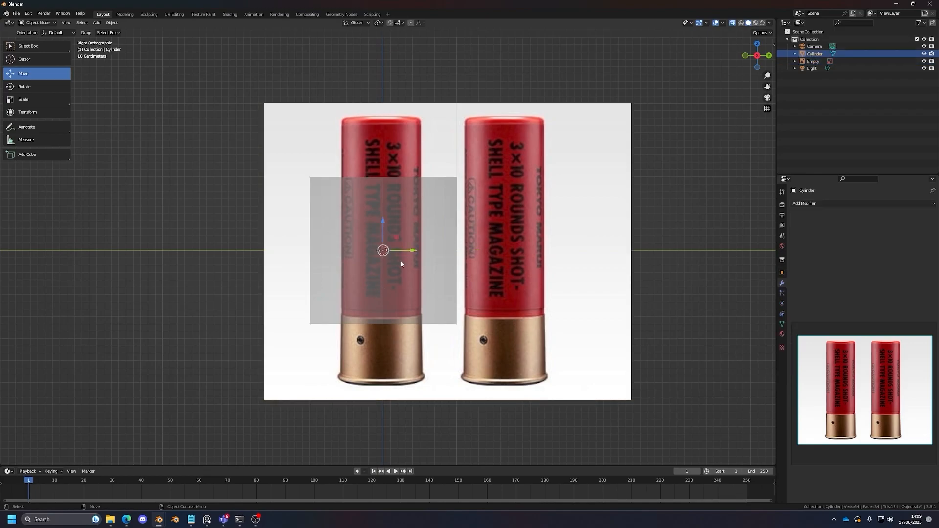
key(alt+z)
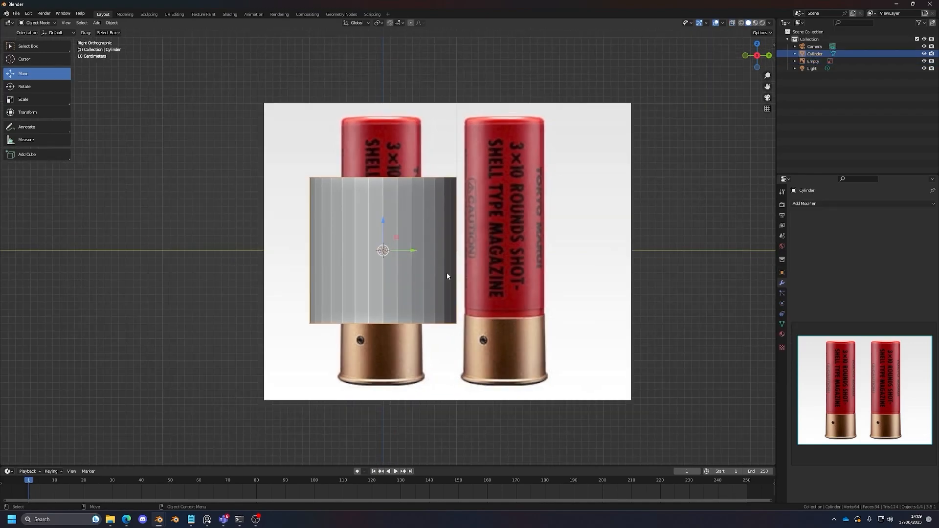
Step: Activate the Scale tool and try resizing the cylinder in the right view, undoing the attempts
key(shift+space)
key(s)
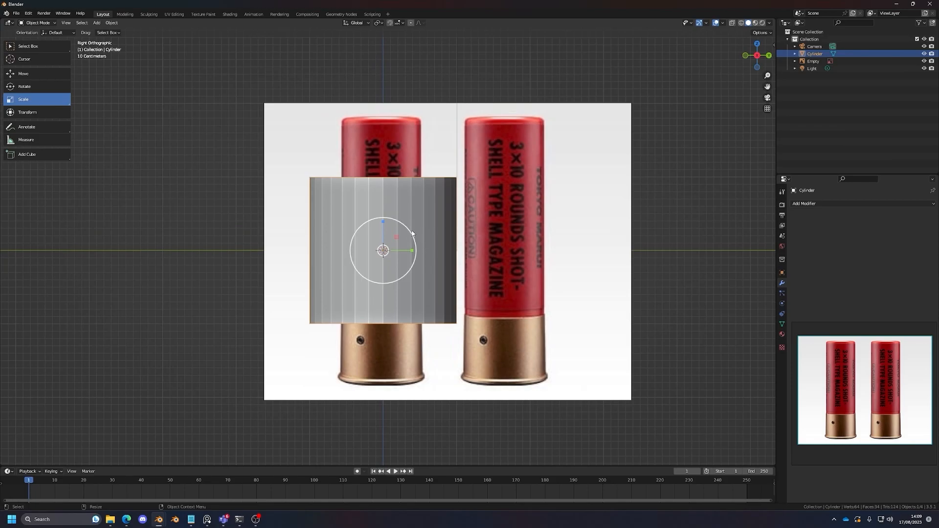
drag(410, 238, 399, 241)
key(ctrl+z)
drag(413, 244, 447, 262)
key(s)
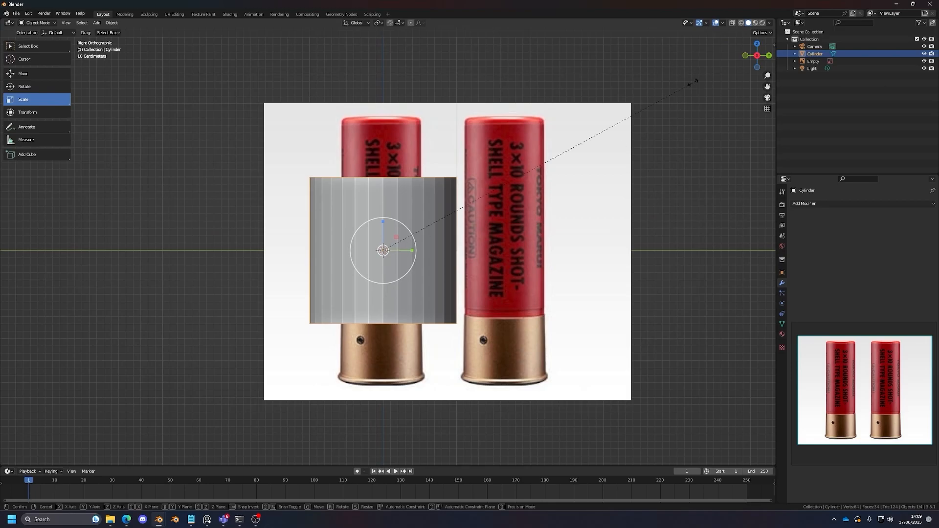
click(543, 163)
key(ctrl+z)
Step: Try scaling the cylinder uniformly again, cancelling one attempt and undoing the other
key(s)
right_click(597, 233)
key(s)
click(489, 239)
key(ctrl+z)
scroll(409, 252, down, 1)
scroll(413, 254, up, 2)
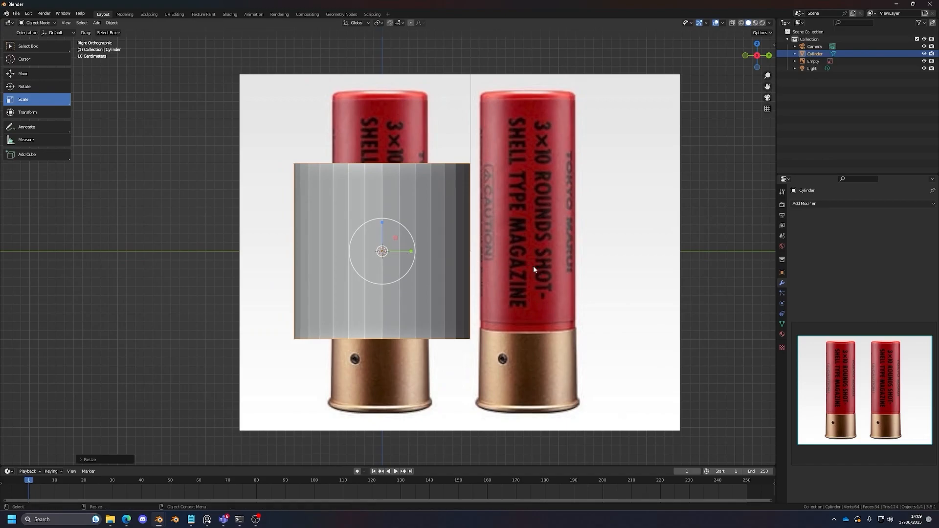
Step: Try scaling the cylinder along Y and uniformly from a perspective view, and undo the changes
drag(411, 252, 397, 253)
scroll(430, 265, down, 3)
middle_drag(440, 263, 379, 202)
key(s)
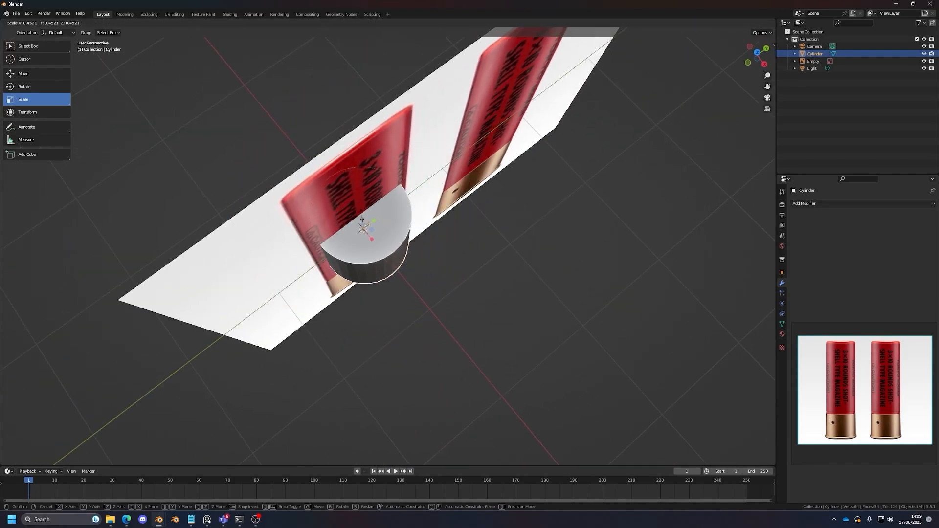
click(368, 213)
key(ctrl+z)
key(s)
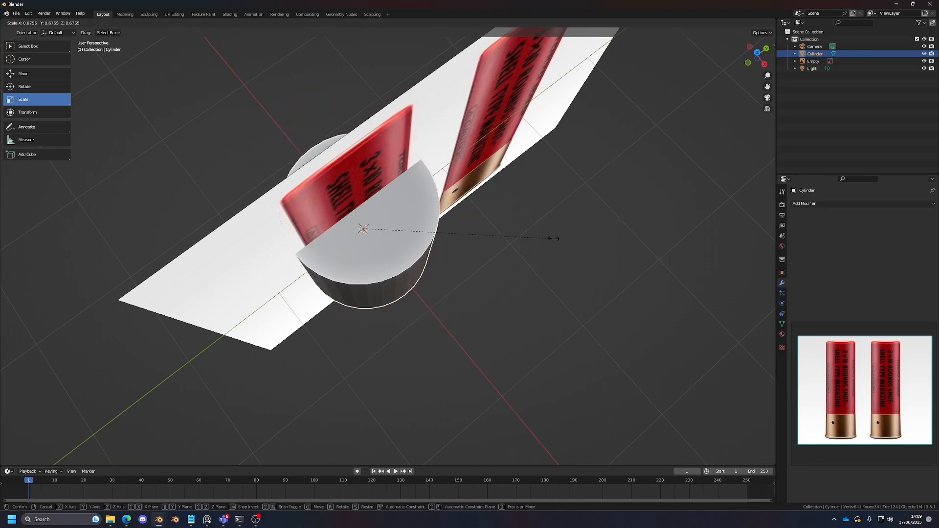
click(519, 251)
key(ctrl+z)
Step: Scale the cylinder uniformly in the right orthographic view to about the left shell's width and nudge it into line with that shell
click(764, 64)
scroll(556, 255, up, 2)
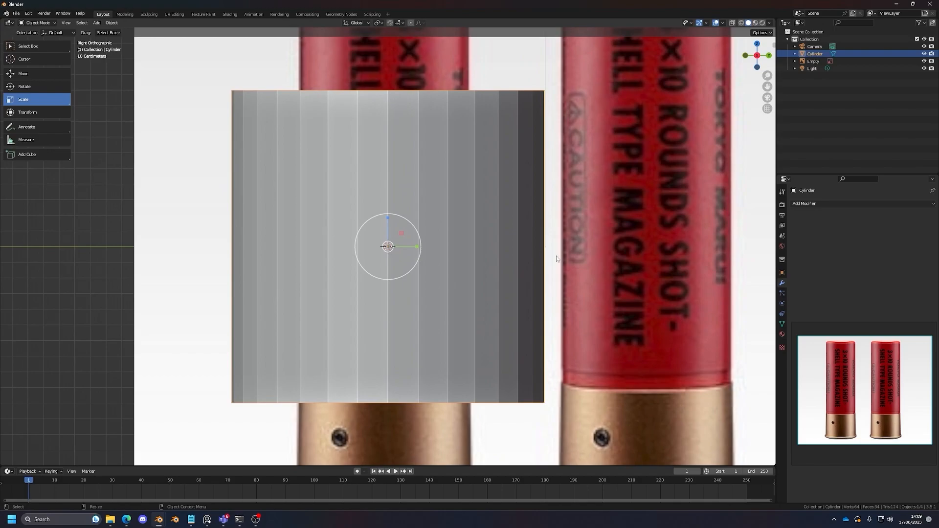
scroll(558, 256, down, 2)
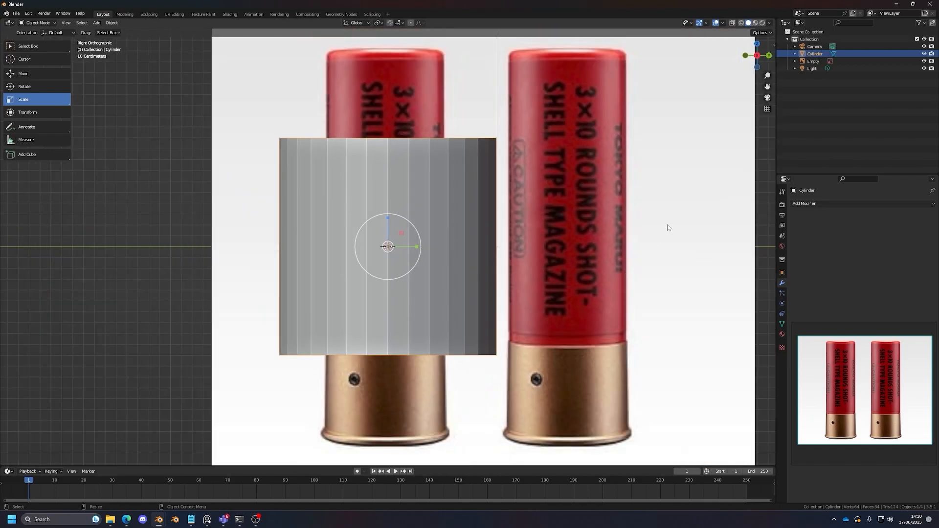
key(s)
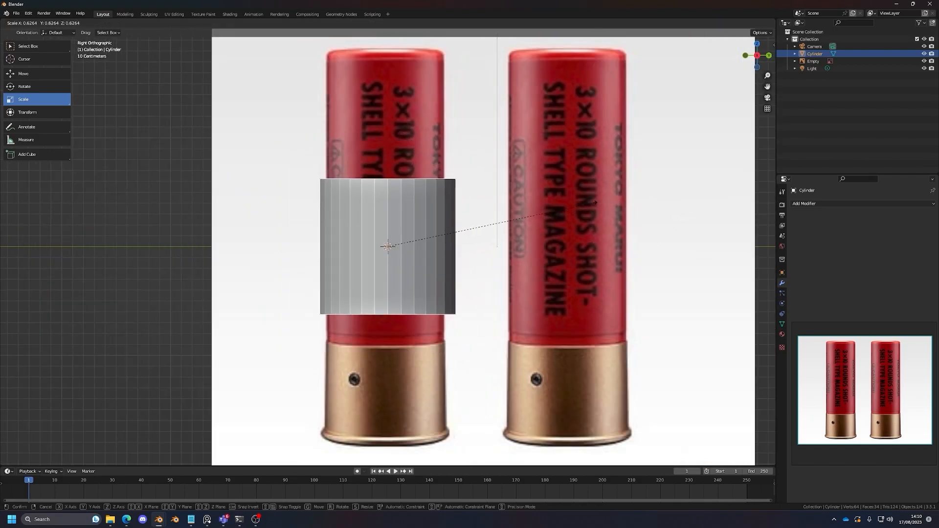
click(547, 213)
key(g)
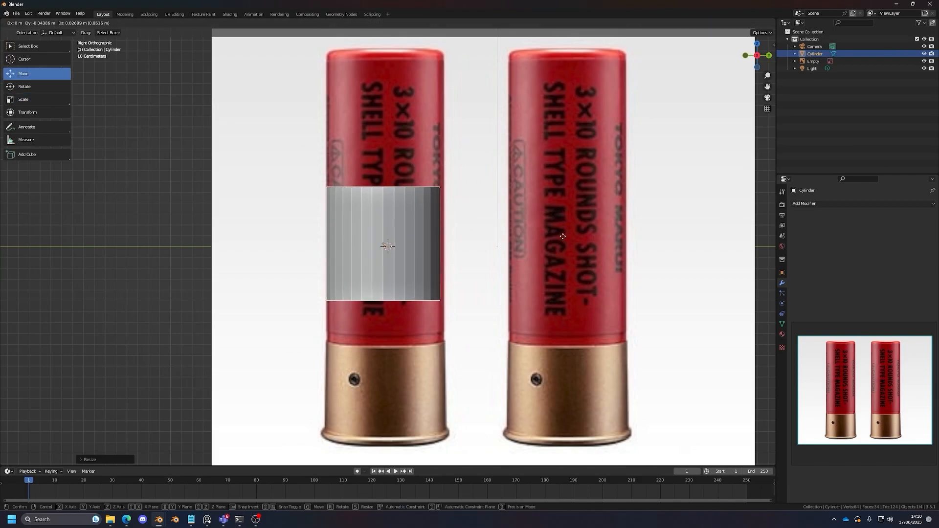
click(565, 236)
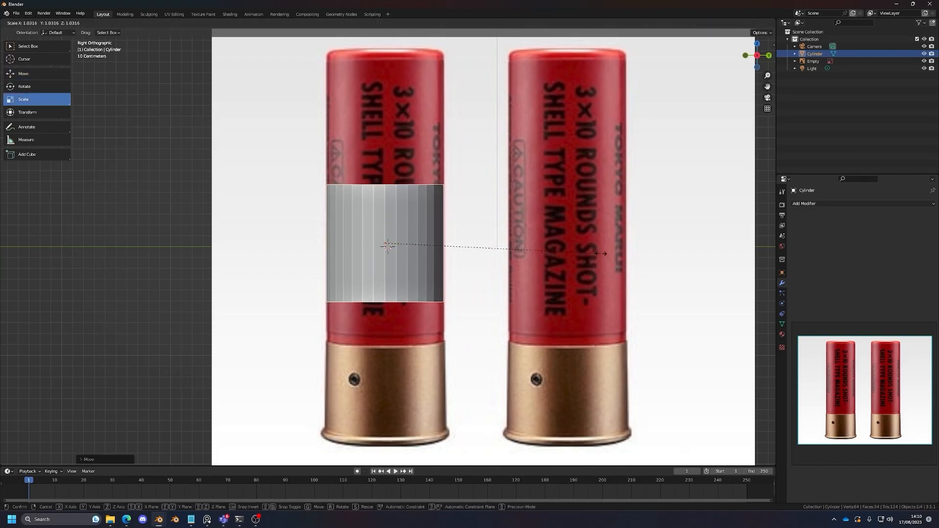
Step: Stretch the cylinder along Z to cover the left shell's full height
scroll(345, 207, down, 1)
scroll(346, 207, up, 1)
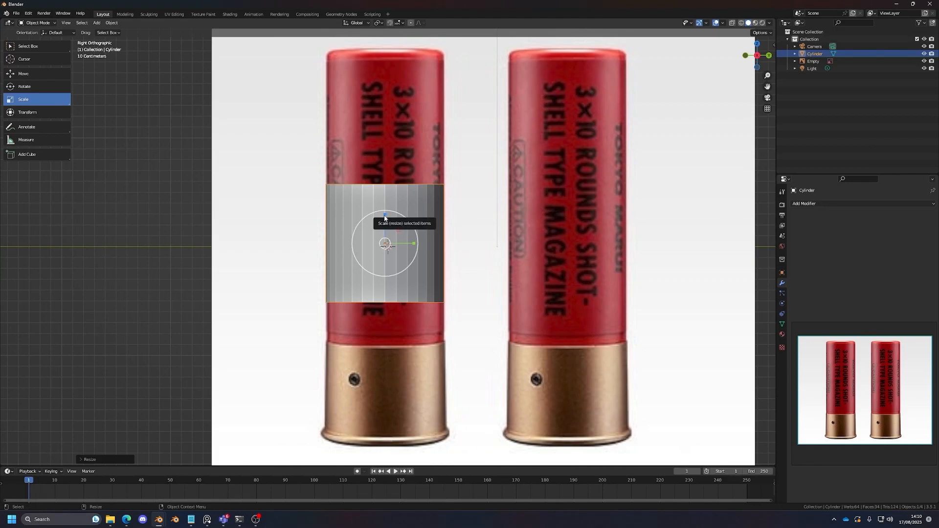
drag(384, 216, 382, 142)
scroll(418, 186, down, 4)
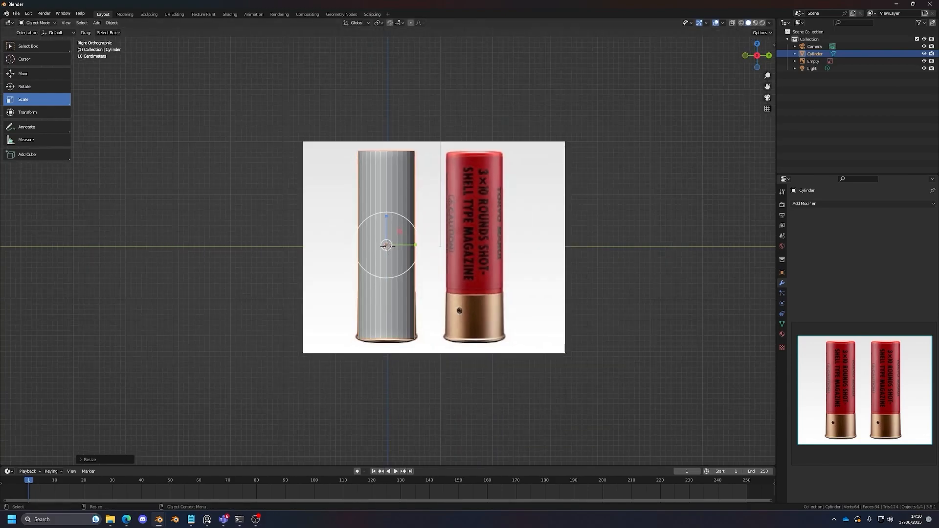
Step: Deselect the cylinder and examine its fit against the reference photo from a perspective angle
click(456, 75)
scroll(455, 76, up, 2)
middle_drag(456, 75, 474, 159)
scroll(456, 98, down, 4)
scroll(473, 160, up, 3)
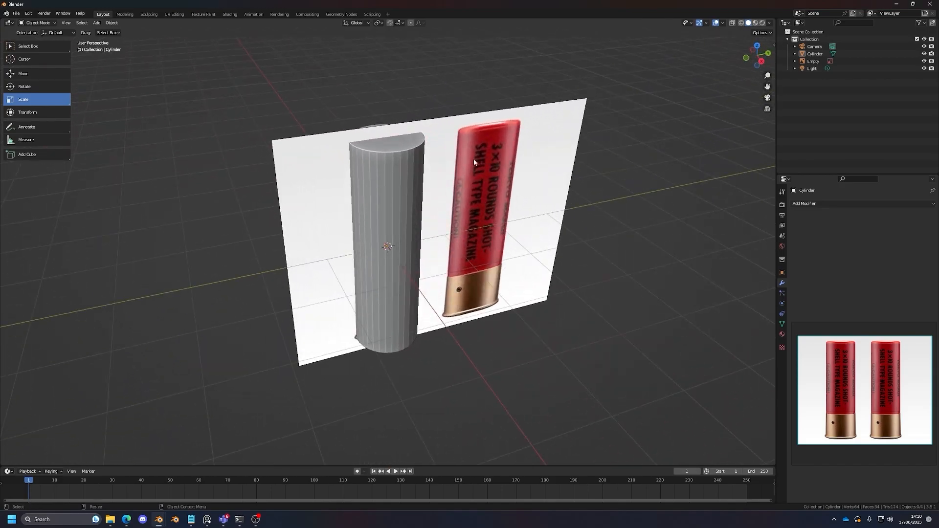
scroll(438, 174, down, 1)
scroll(439, 174, up, 2)
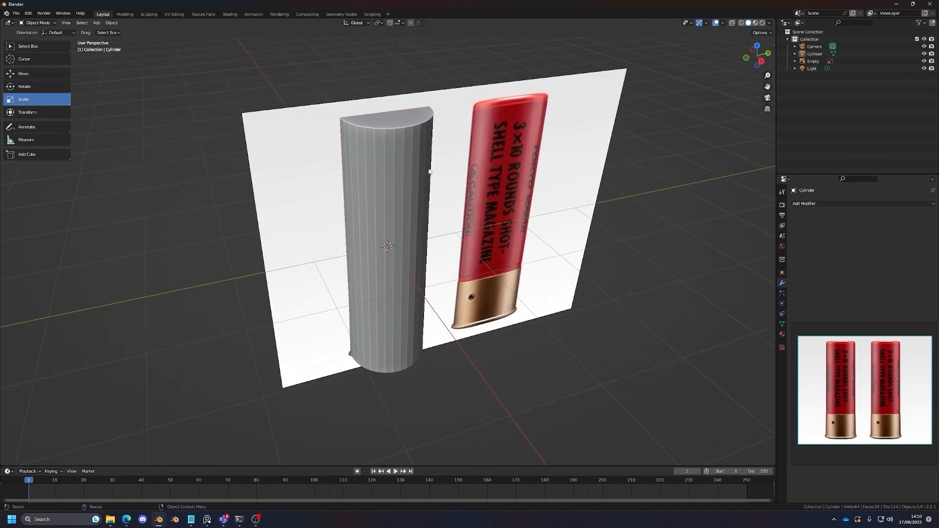
Step: Select the cylinder, examine the right shell's brass base and rim up close, and return to the right orthographic view
click(426, 169)
middle_drag(443, 170, 448, 159)
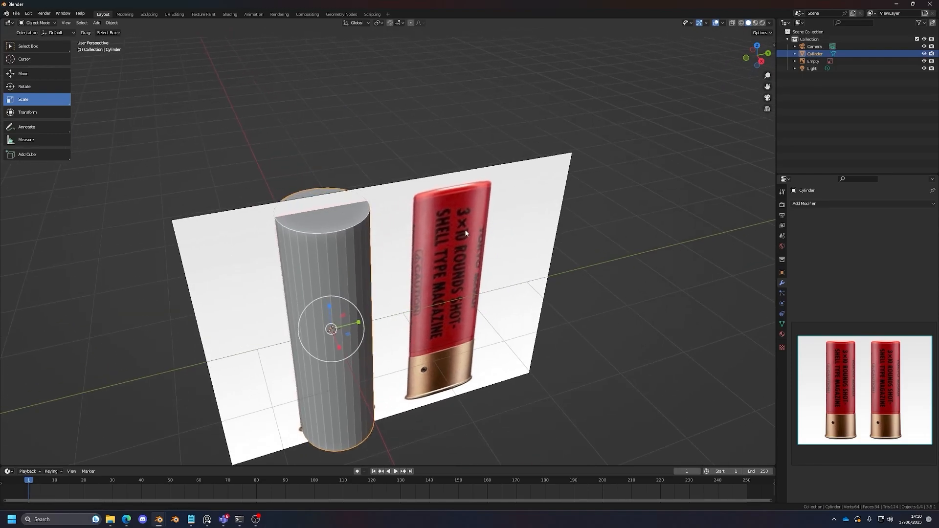
scroll(450, 155, up, 3)
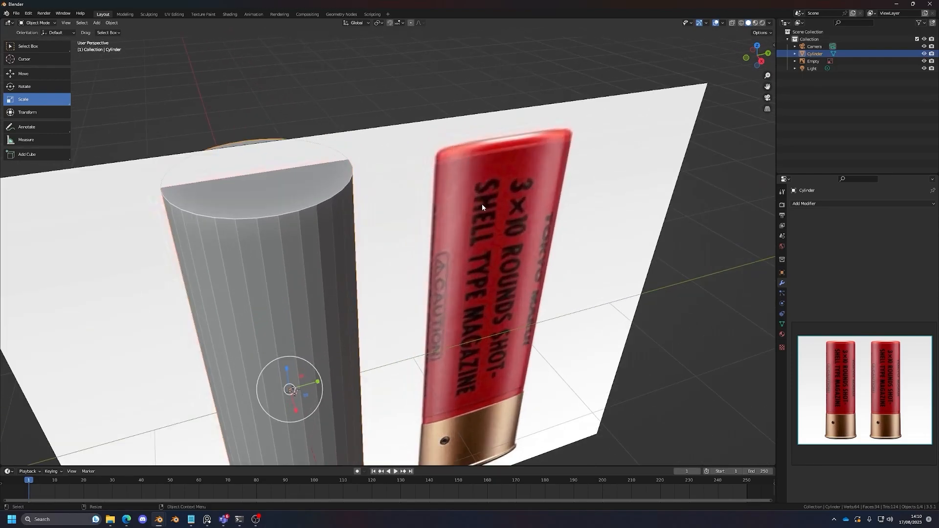
scroll(479, 193, down, 3)
scroll(418, 186, up, 6)
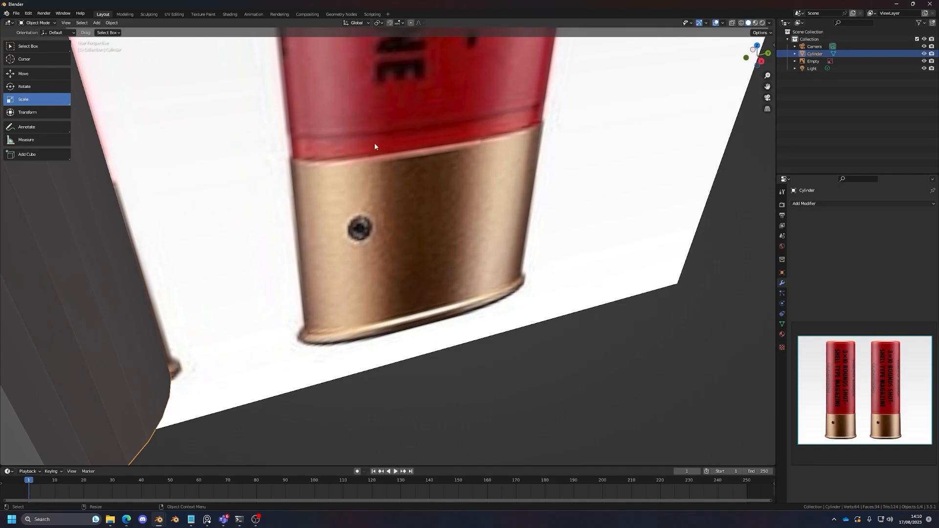
scroll(308, 179, down, 1)
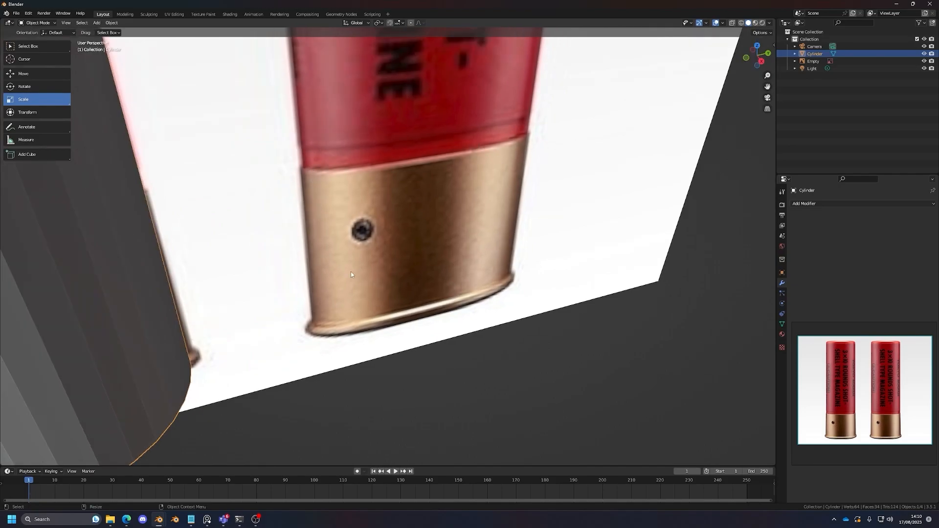
scroll(349, 280, down, 8)
shift+middle_drag(381, 262, 440, 296)
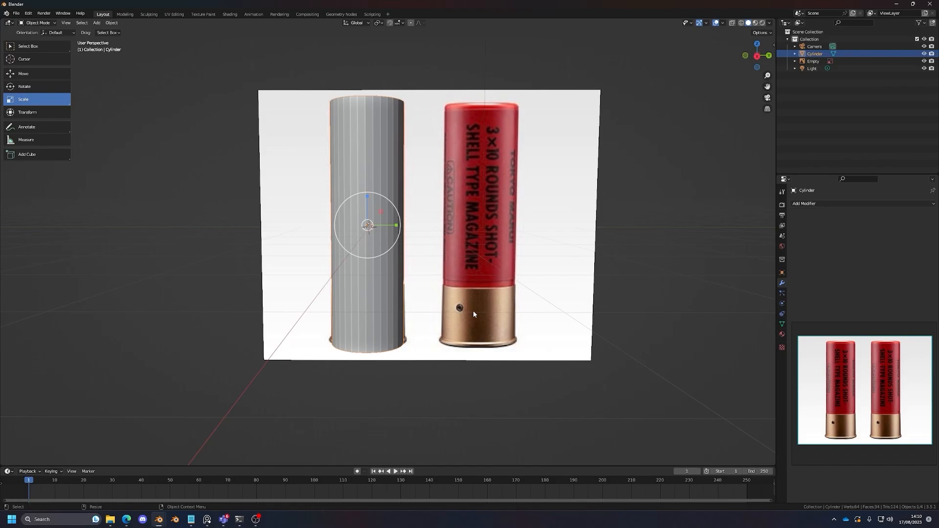
click(757, 56)
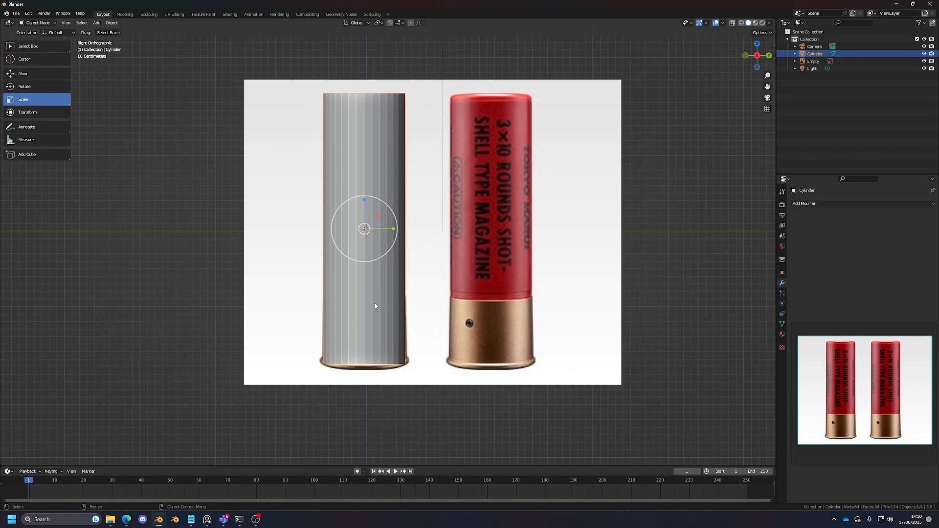
Step: Switch to the Move tool and compare the cylinder's outline with the left shell, using X-ray temporarily
scroll(375, 306, up, 3)
key(shift+space)
key(g)
scroll(362, 259, down, 4)
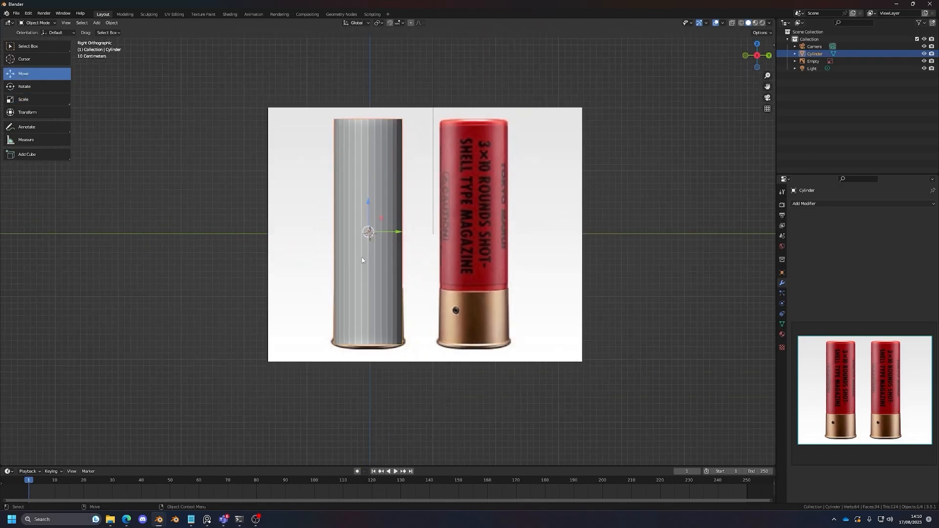
right_click(375, 159)
key(alt+z)
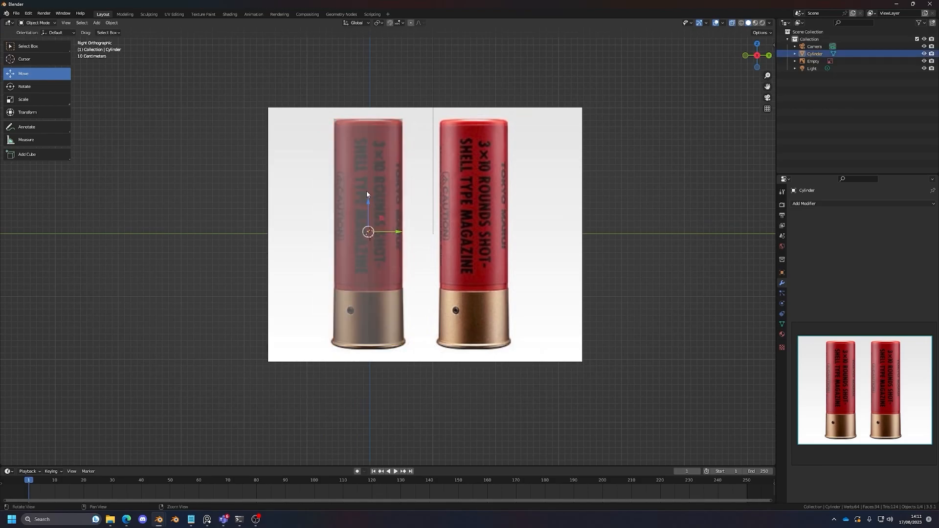
key(alt+z)
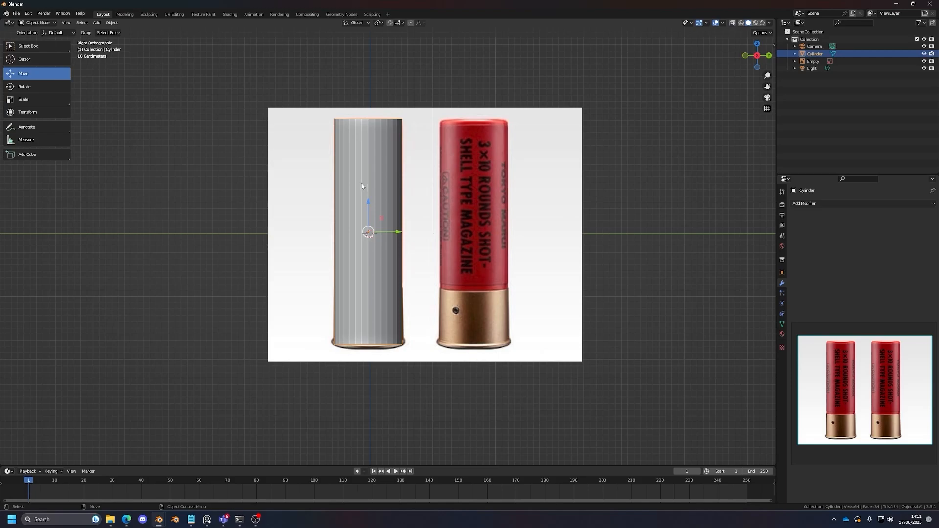
Step: Enter Edit Mode on the cylinder and turn on X-ray so the reference shell shows through the mesh
click(45, 23)
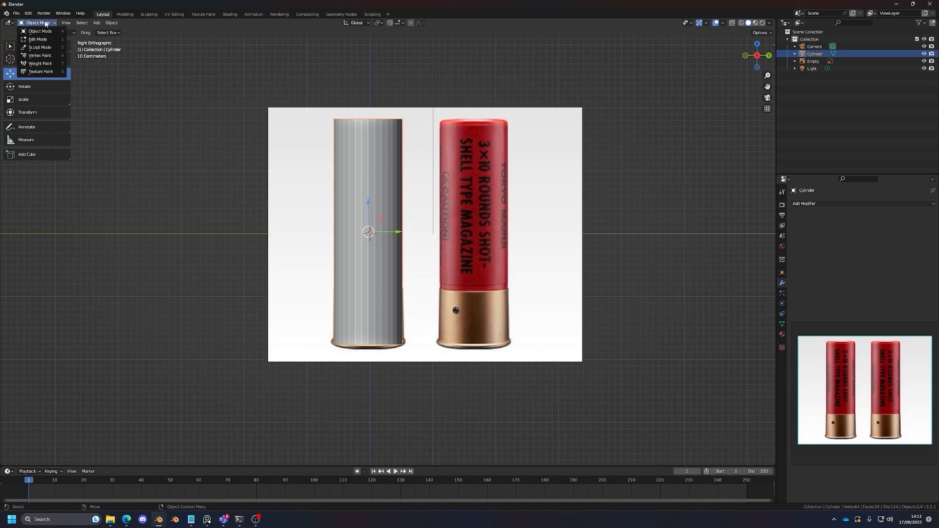
click(38, 40)
scroll(388, 269, up, 3)
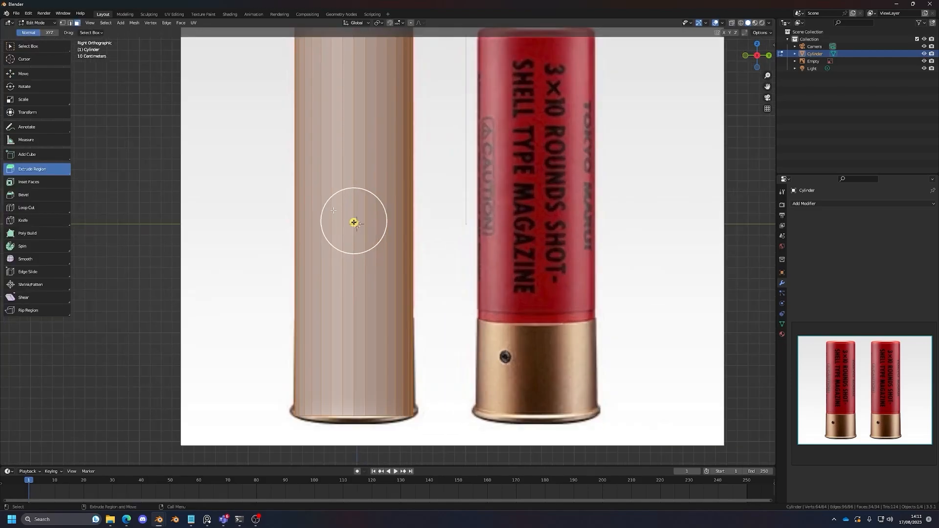
scroll(388, 269, down, 2)
key(alt+z)
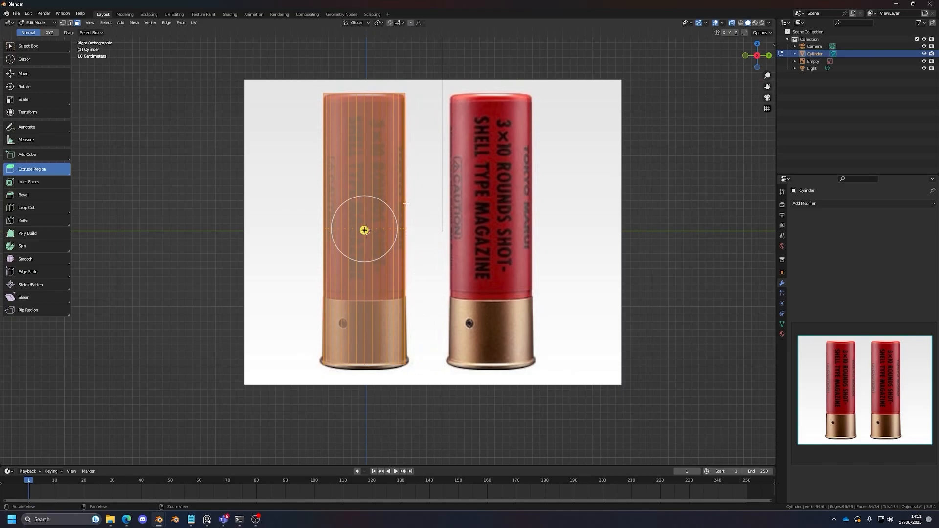
Step: Examine the mesh against the left shell's rounded upper edge and brass rim, in side view and from a perspective angle
shift+middle_drag(405, 207, 449, 280)
scroll(440, 192, up, 4)
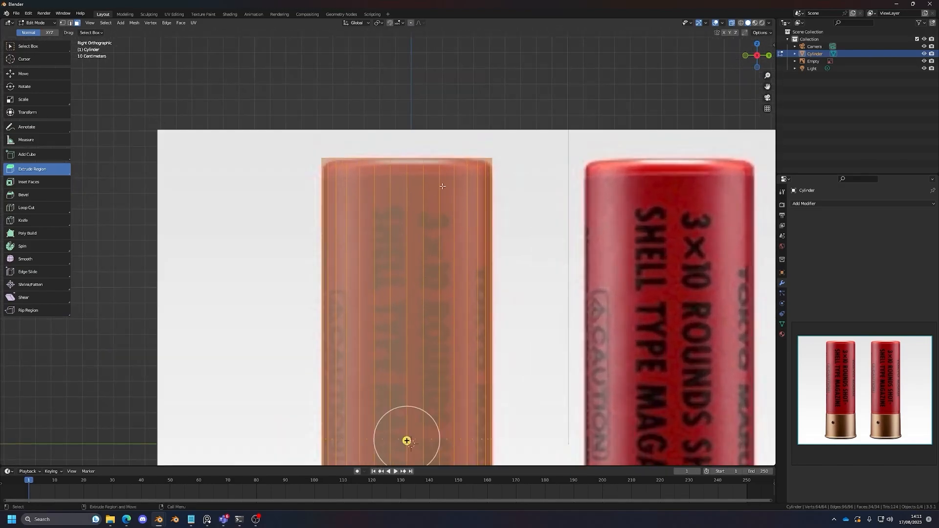
scroll(440, 191, up, 1)
scroll(300, 274, down, 5)
alt+middle_drag(426, 426, 411, 199)
scroll(411, 199, up, 6)
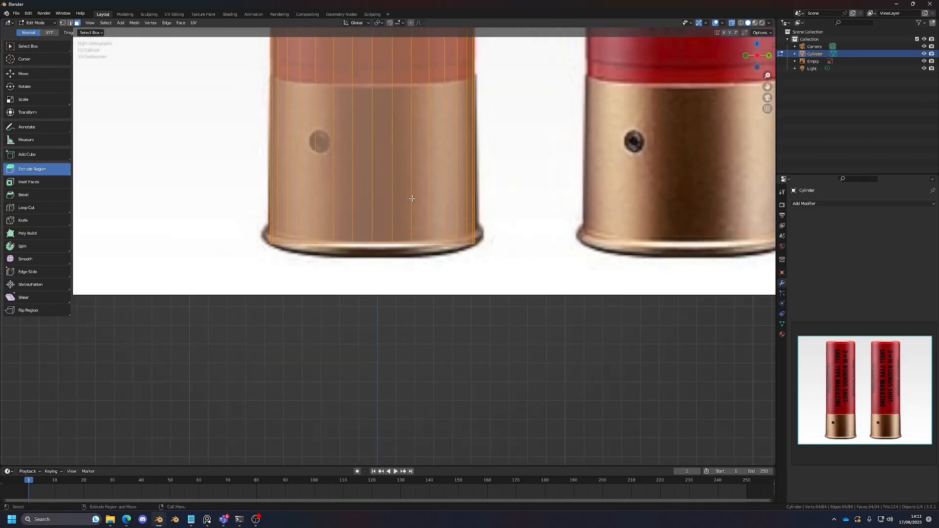
scroll(371, 274, down, 6)
alt+middle_drag(425, 159, 433, 337)
scroll(433, 337, up, 1)
alt+drag(469, 128, 483, 145)
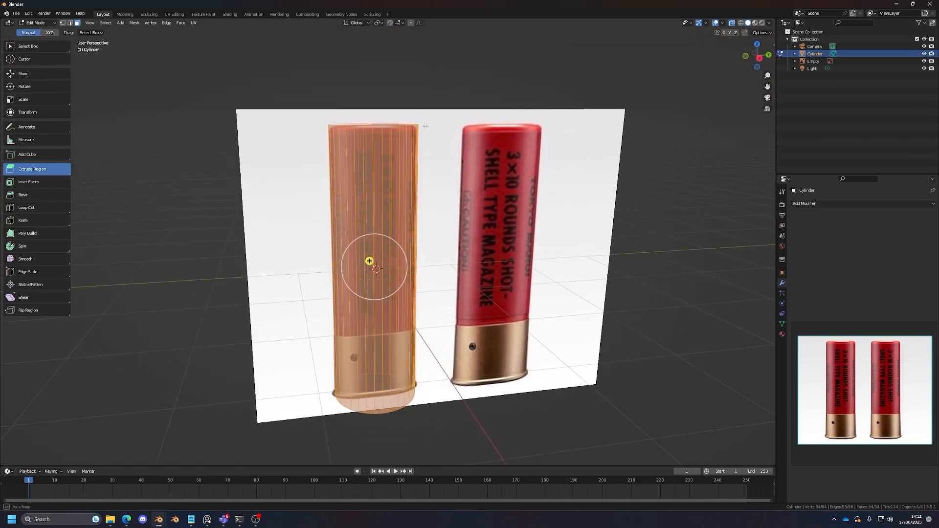
alt+middle_drag(483, 146, 396, 238)
scroll(396, 238, up, 5)
scroll(837, 405, down, 7)
Step: Examine the shell tops up close in the reference image collection, including the open end and the rounded upper edge
middle_drag(853, 431, 935, 421)
scroll(863, 391, up, 4)
scroll(877, 371, up, 6)
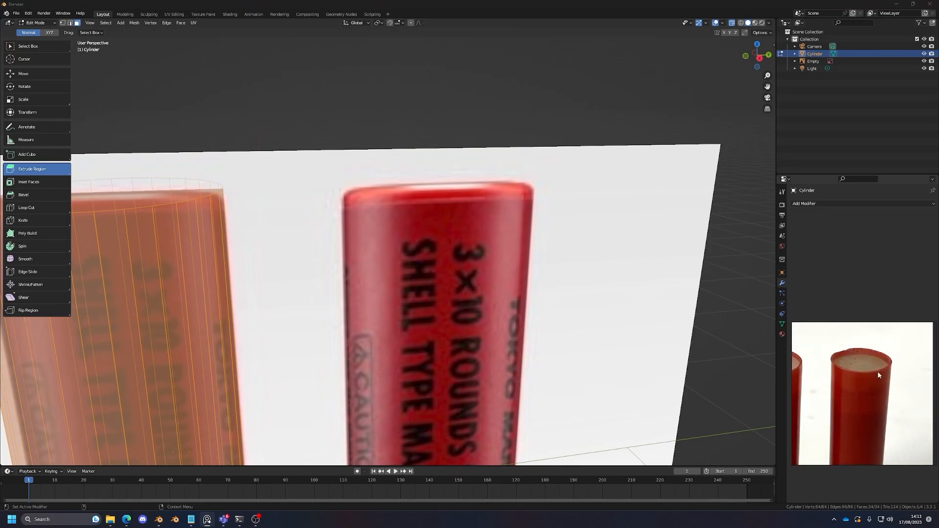
scroll(905, 381, down, 8)
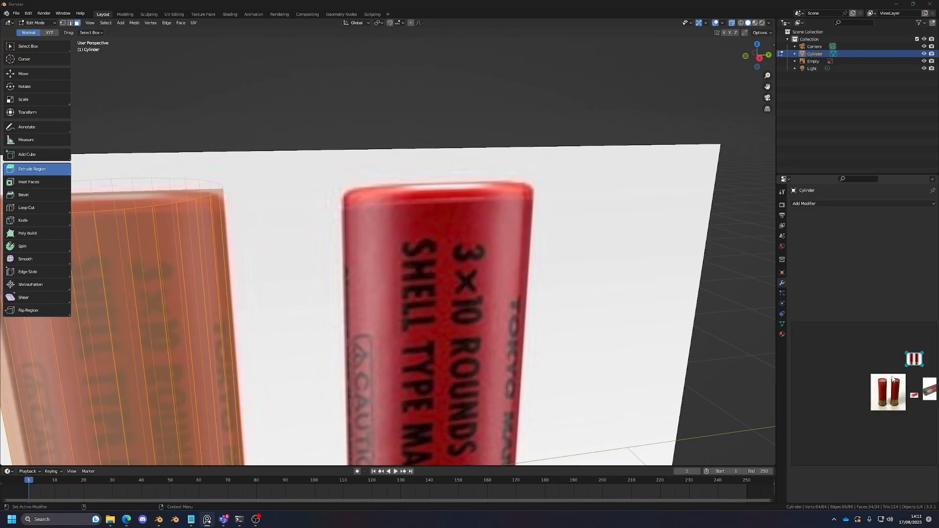
scroll(876, 386, up, 5)
scroll(884, 370, up, 5)
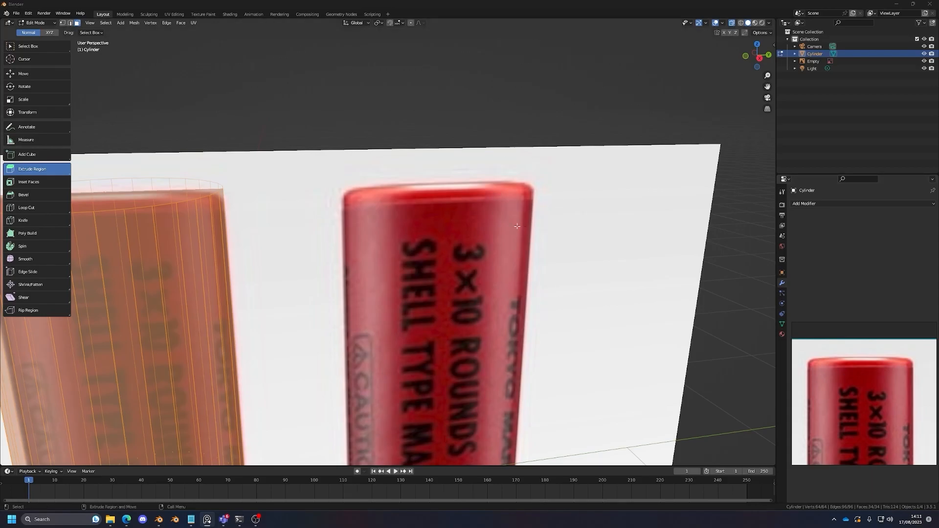
Step: Return to Object Mode and try tracing the rounded upper corner of the right shell with the Annotate tool, undoing the strokes
key(Tab)
key(shift+space)
key(d)
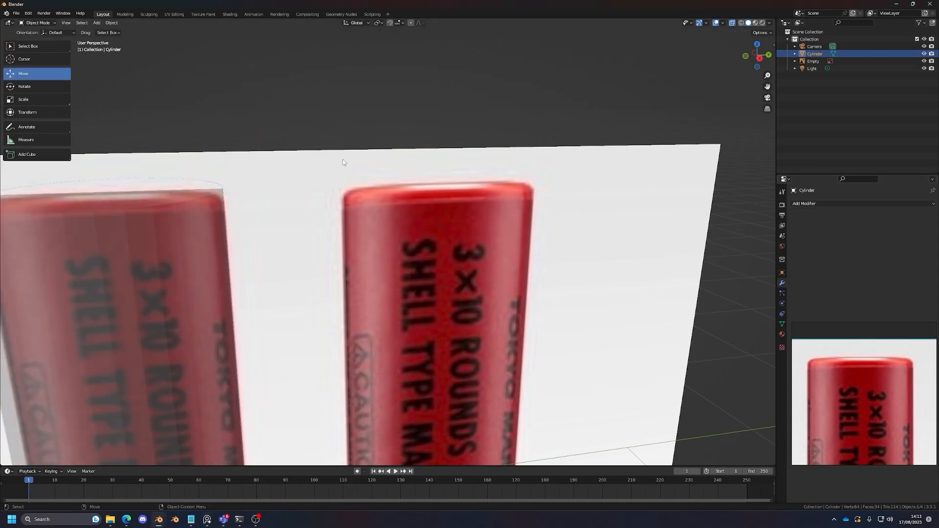
mouse_move(336, 213)
mouse_down()
mouse_move(349, 184)
mouse_move(365, 180)
mouse_move(345, 228)
mouse_up()
key(ctrl+z)
key(ctrl+z)
key(ctrl+z)
drag(347, 190, 346, 213)
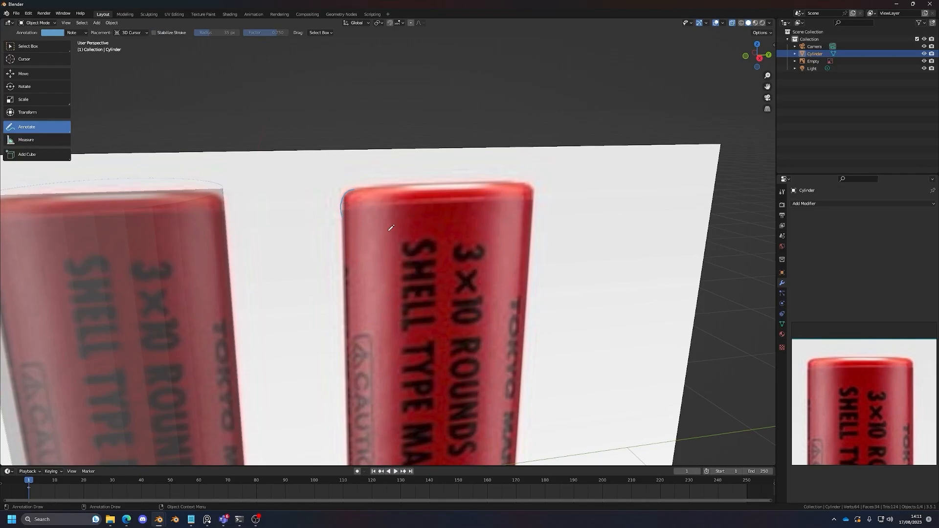
key(ctrl+z)
Step: Try annotating the line below the right shell's rounded upper edge and a curve beside it, undoing these strokes
scroll(424, 195, up, 3)
drag(626, 161, 301, 179)
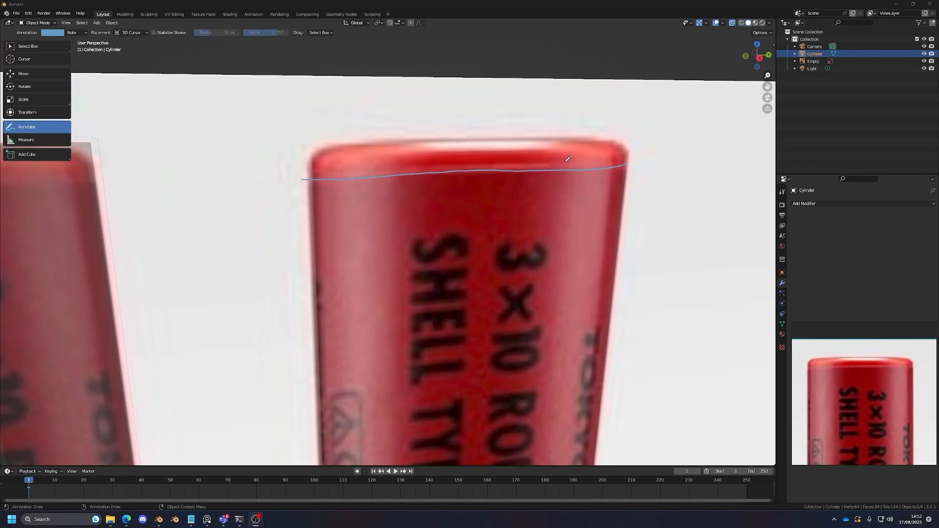
drag(566, 159, 482, 168)
key(ctrl+z)
drag(318, 167, 637, 163)
key(ctrl+z)
mouse_move(283, 211)
mouse_down()
mouse_move(287, 175)
mouse_move(319, 150)
mouse_up()
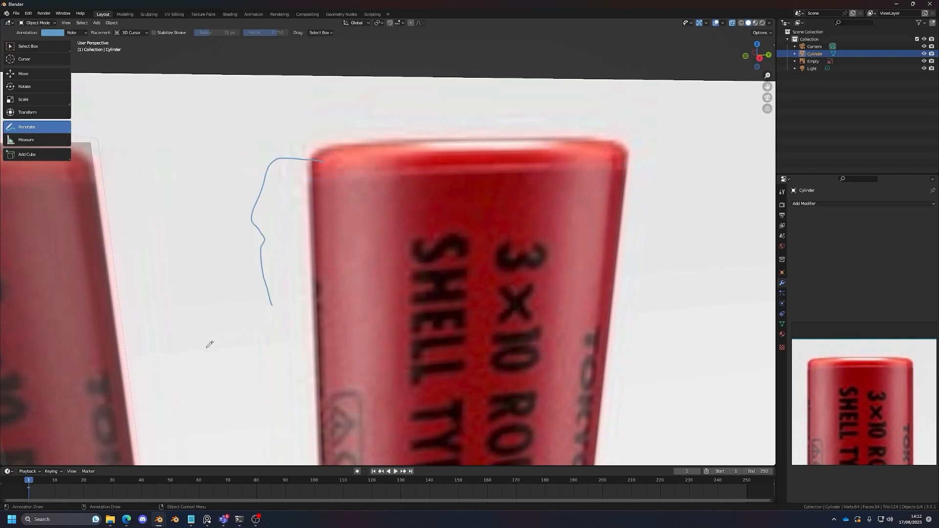
drag(206, 348, 194, 240)
key(ctrl+z)
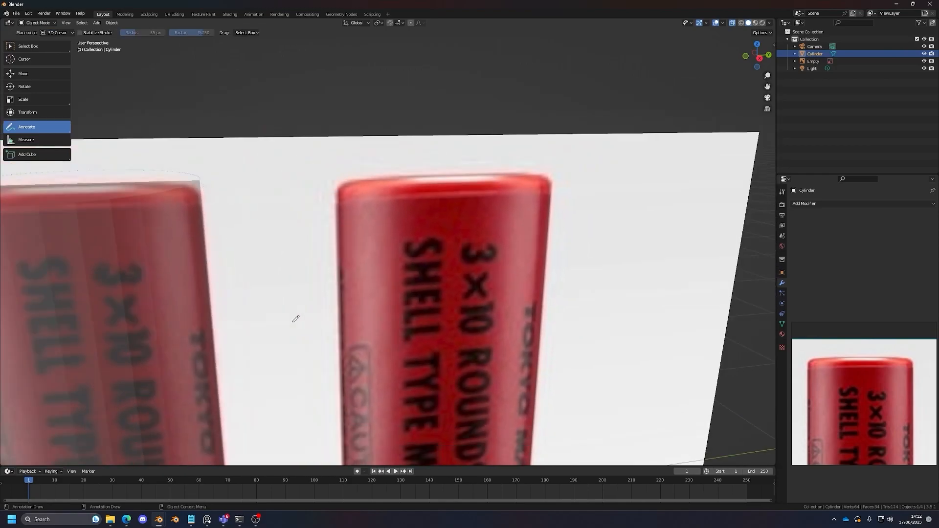
Step: Turn off X-ray and enter Edit Mode on the cylinder with the Move tool active, framing its upper end
key(shift+space)
key(g)
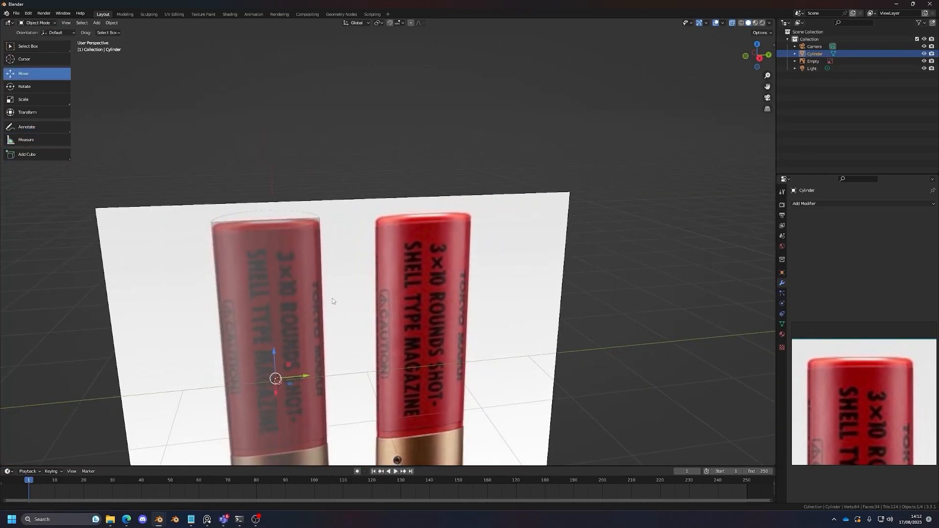
shift+middle_drag(332, 301, 434, 293)
scroll(433, 291, up, 2)
key(alt+z)
shift+middle_drag(396, 247, 410, 266)
scroll(410, 266, up, 3)
key(Tab)
scroll(392, 236, down, 3)
key(shift+space)
key(g)
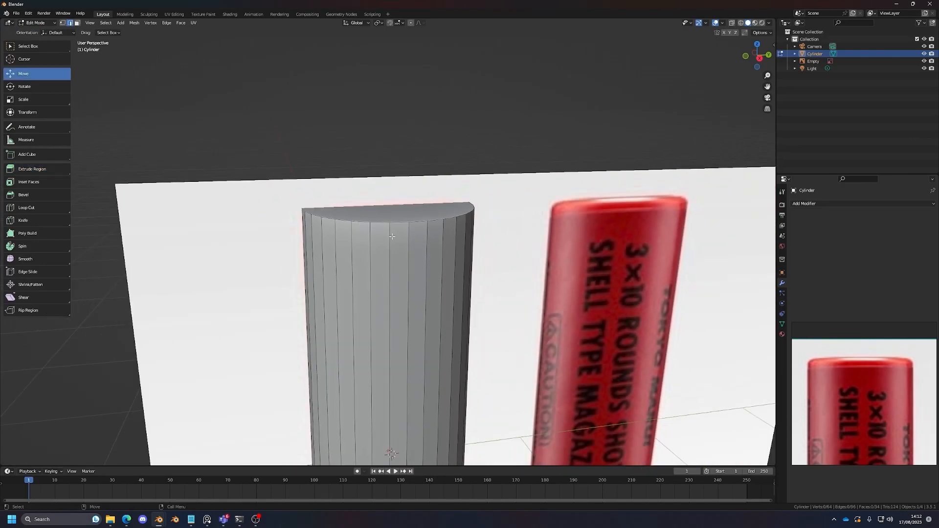
Step: Try marking the cylinder's top face with an annotation stroke, undo it and return to the Move tool
scroll(391, 236, up, 3)
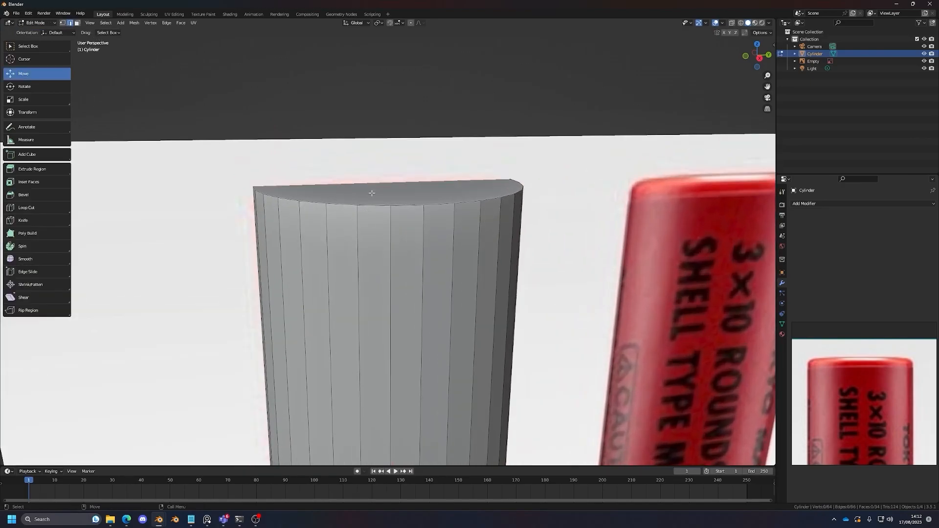
key(shift+space)
key(d)
drag(399, 181, 421, 181)
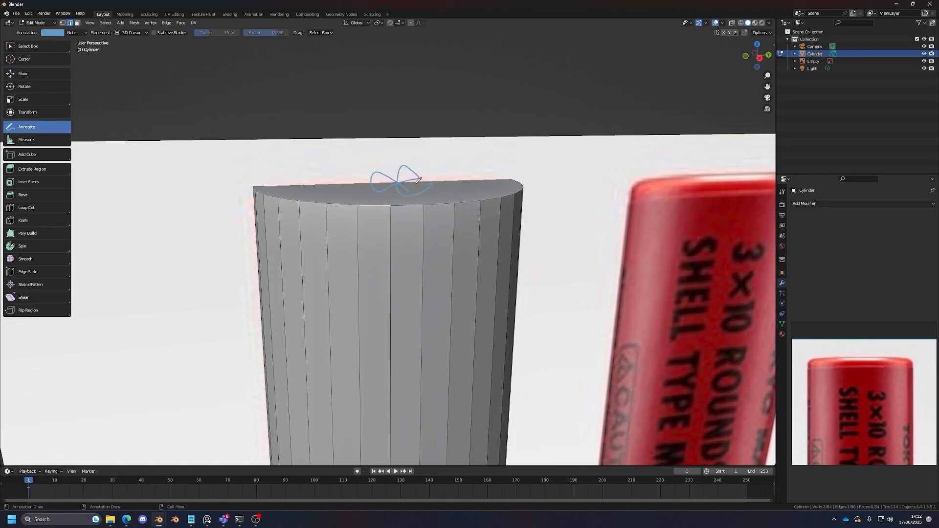
key(ctrl+z)
key(shift+space)
key(g)
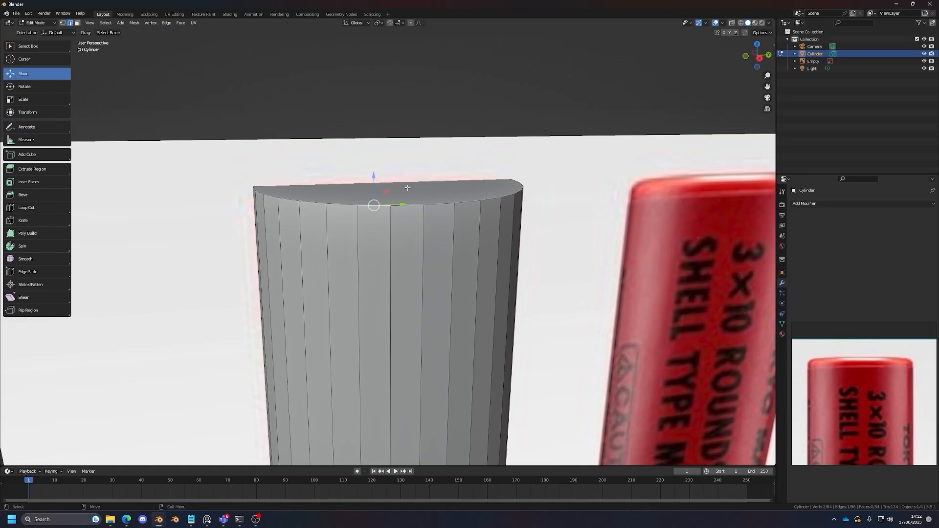
Step: Clear the selection, select the cylinder's top face in face selection mode and try to bevel it
key(alt+a)
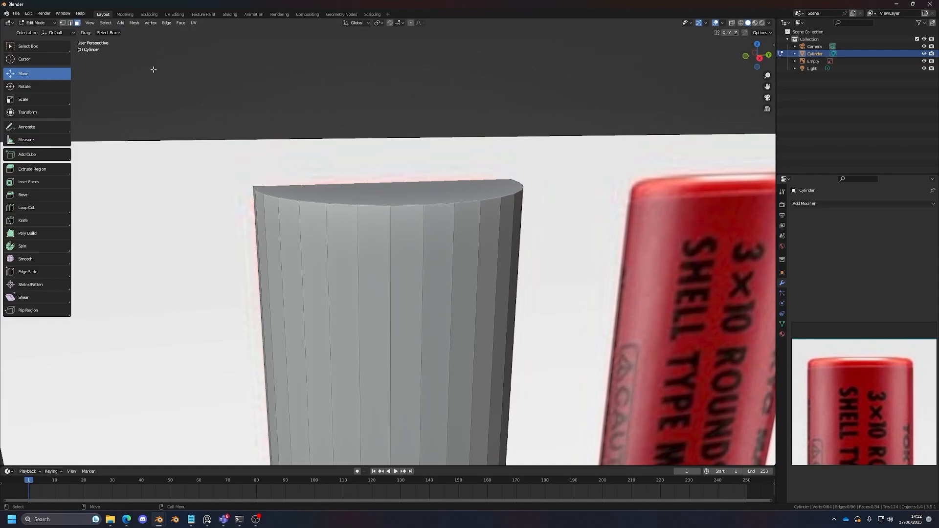
click(400, 196)
middle_drag(400, 197, 120, 237)
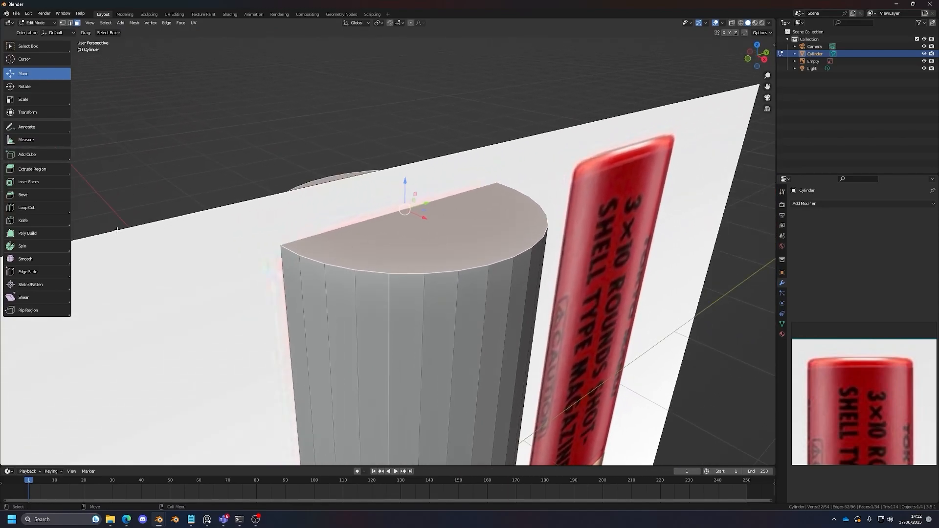
click(48, 198)
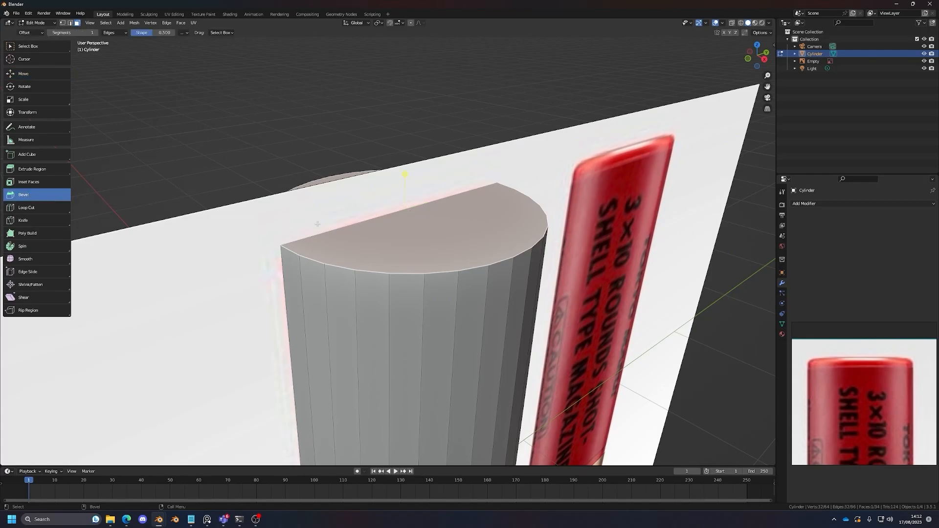
drag(404, 174, 401, 145)
key(Escape)
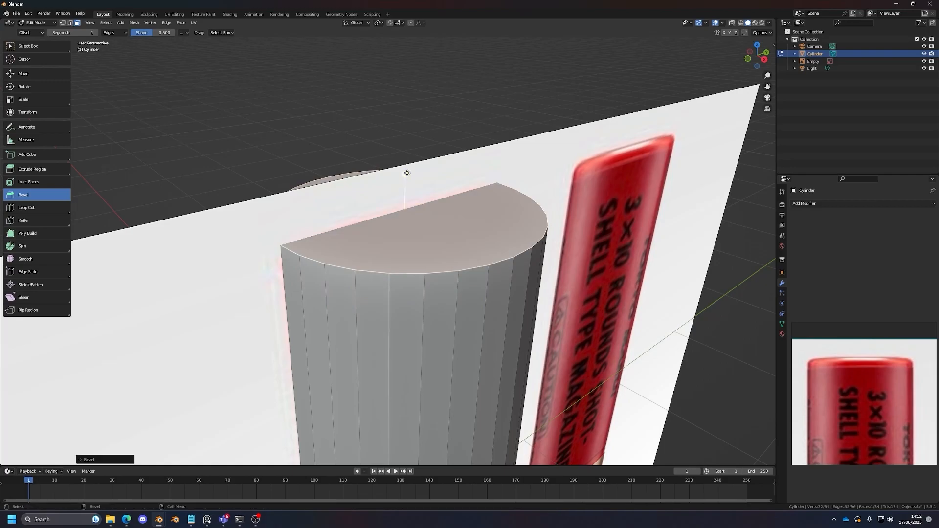
key(Tab)
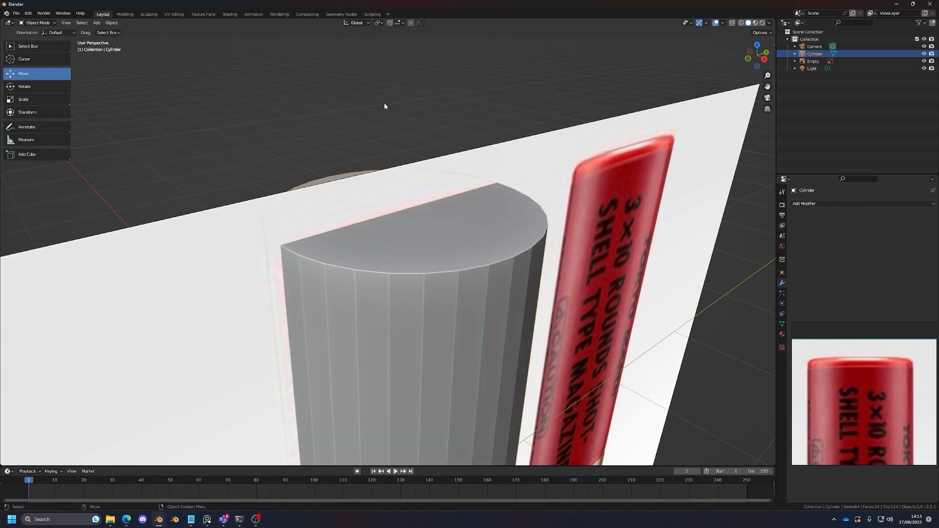
key(Tab)
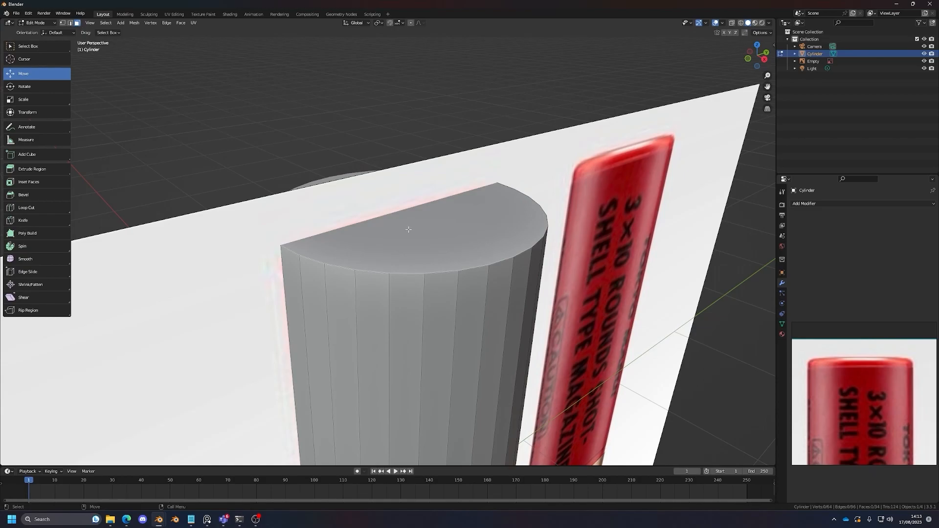
Step: Try a one-segment bevel on the cylinder's top face and inspect the sloped edge against the left shell's rounded corners
click(409, 229)
click(45, 196)
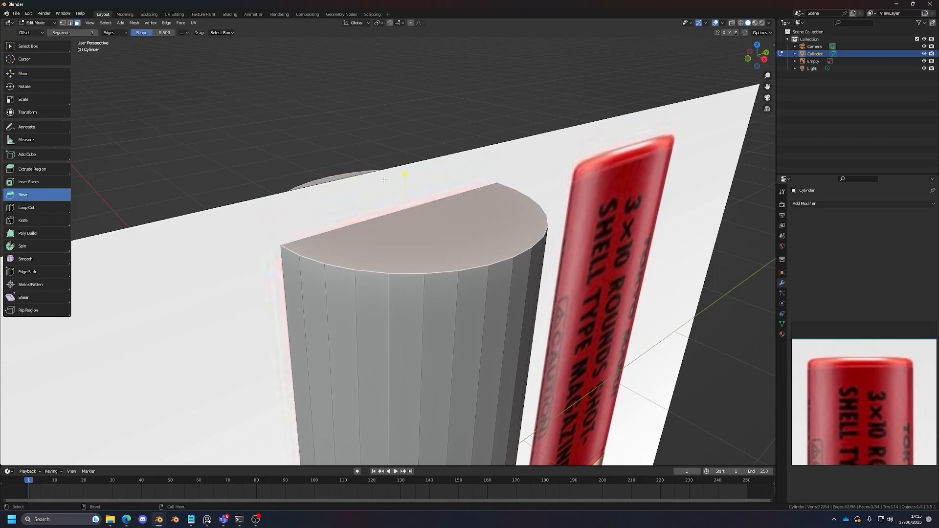
mouse_move(404, 175)
mouse_down()
mouse_move(411, 134)
mouse_move(415, 172)
mouse_up()
middle_drag(415, 172, 385, 188)
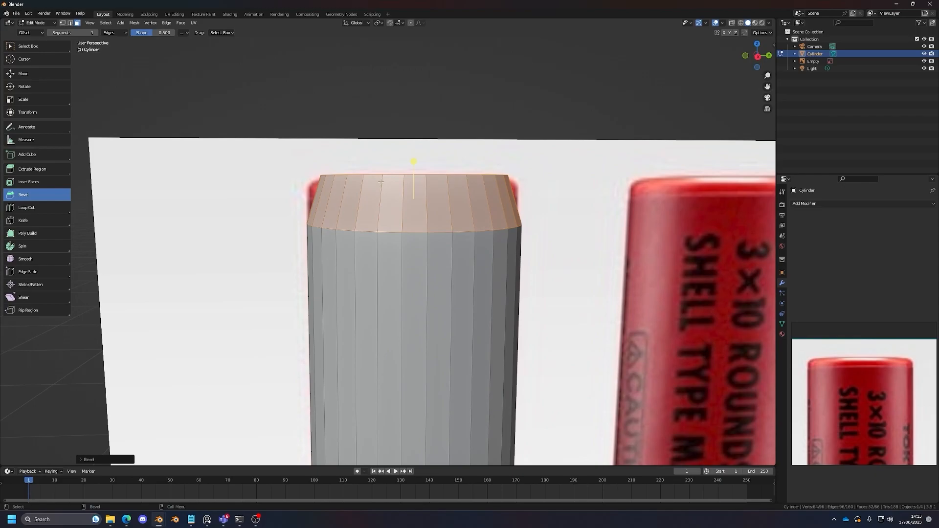
scroll(377, 179, up, 2)
scroll(377, 179, down, 2)
scroll(377, 179, up, 2)
shift+middle_drag(293, 141, 330, 170)
key(d)
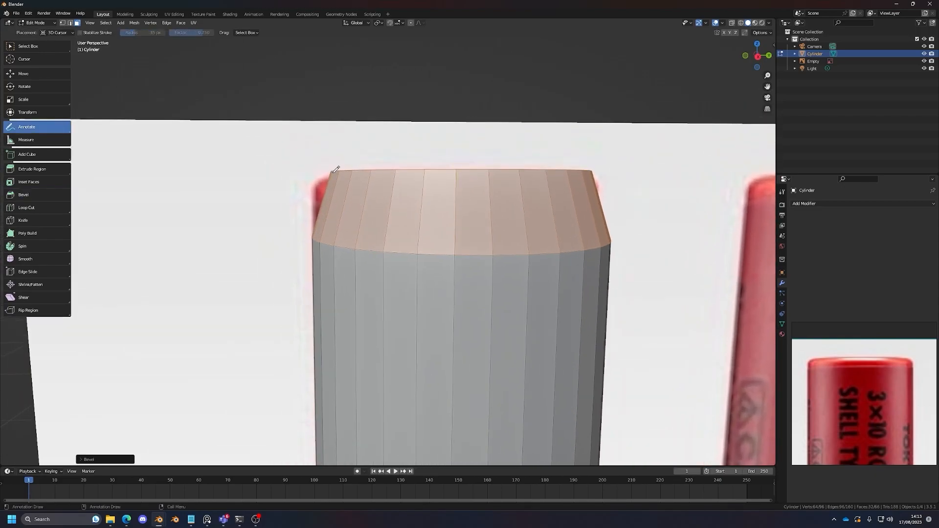
key(shift+space)
key(g)
scroll(358, 210, down, 4)
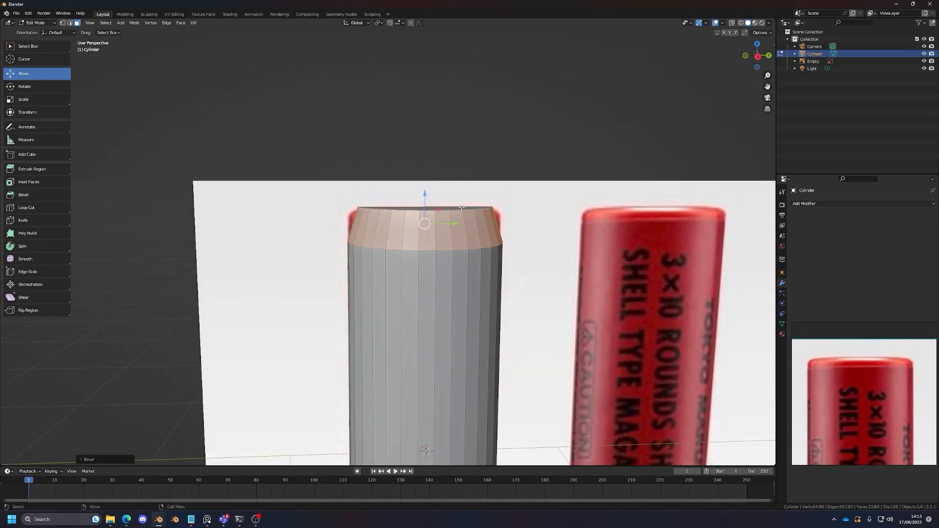
Step: In Object Mode and the right orthographic view, add a cube and move it clear of the reference photo, beside the cylinder
click(757, 55)
key(Tab)
click(485, 154)
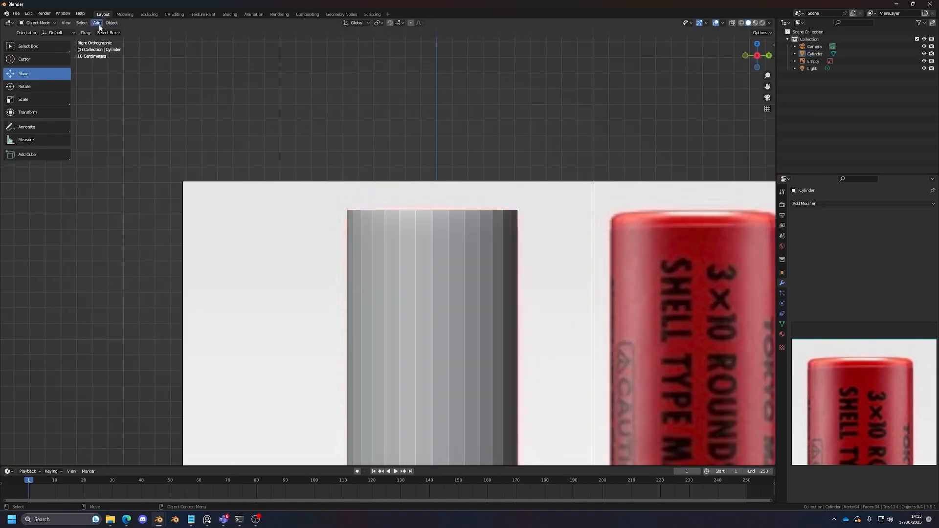
click(96, 22)
mouse_move(122, 31)
click(158, 39)
scroll(335, 144, down, 7)
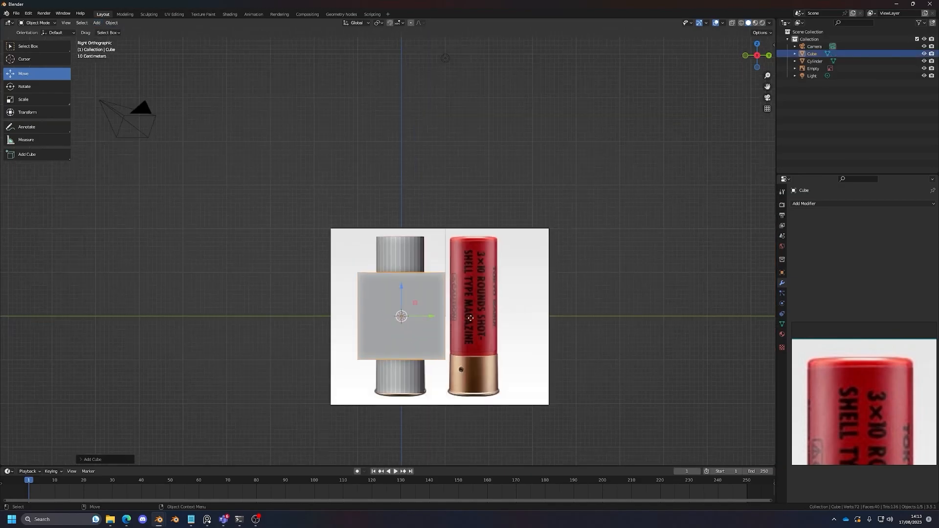
key(g)
click(258, 296)
scroll(257, 296, up, 1)
shift+middle_drag(258, 296, 413, 291)
Step: Duplicate the cube, place the copy farther from the cylinder and view both cubes from a perspective angle
key(shift+d)
click(312, 283)
middle_drag(312, 283, 412, 293)
scroll(383, 301, up, 2)
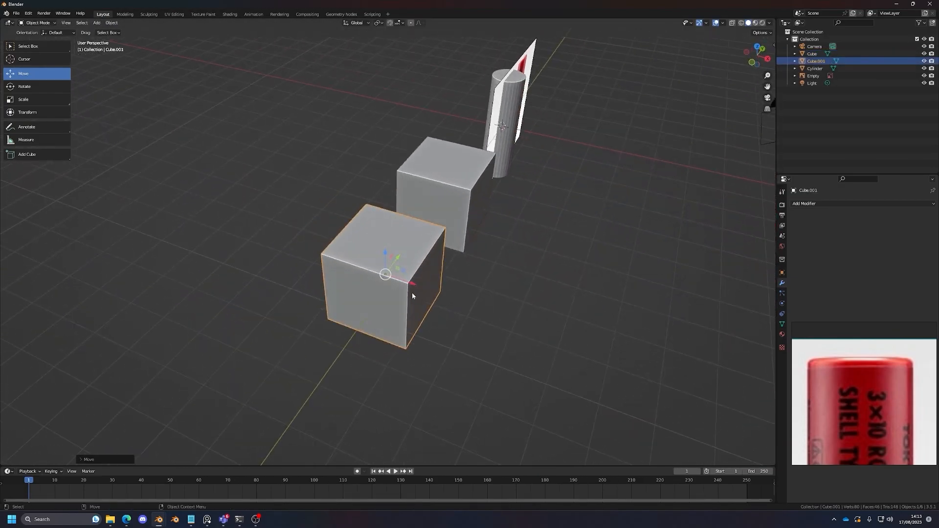
Step: Stretch the duplicated cube along the X axis into a long box in Object Mode
key(s)
scroll(410, 263, up, 2)
drag(408, 295, 442, 298)
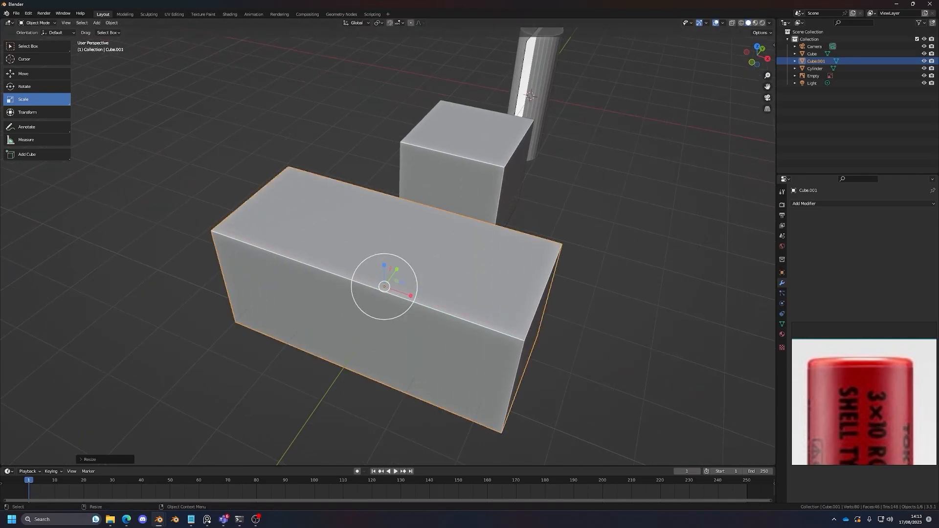
Step: In Edit Mode, select both end faces of the other cube and scale them apart along X to match the long box
click(513, 137)
key(Tab)
click(511, 171)
middle_drag(456, 171, 457, 208)
shift+click(237, 214)
key(shift+space)
key(s)
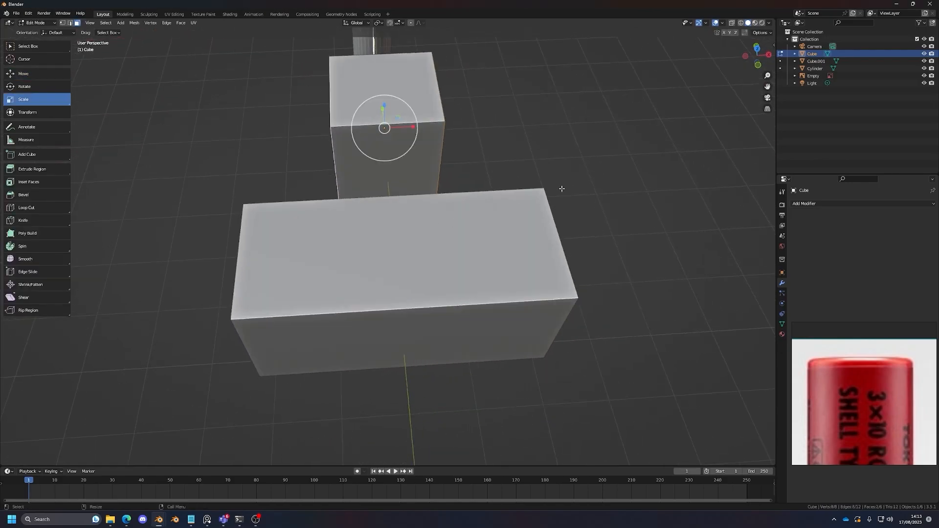
key(s)
key(x)
click(763, 164)
scroll(371, 195, down, 1)
middle_drag(371, 195, 261, 161)
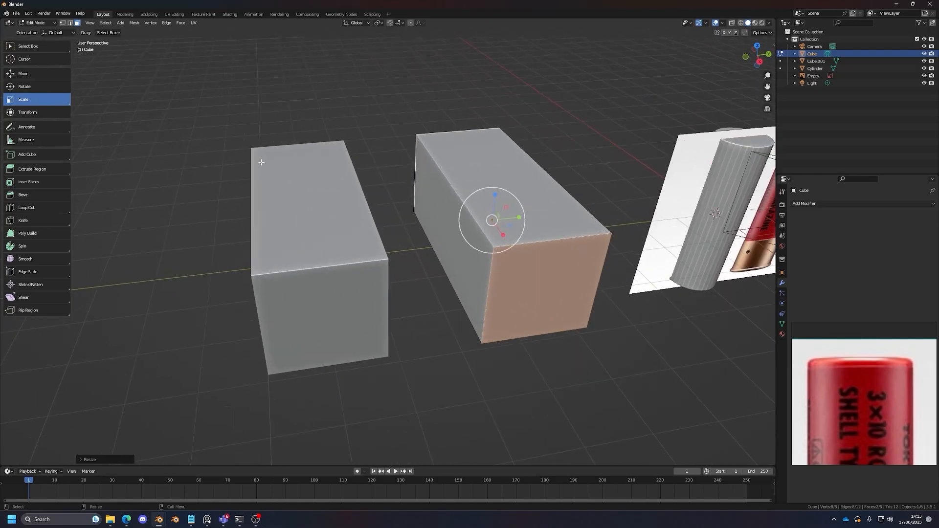
Step: Edit both boxes together, select all their geometry and bevel every edge with one segment
key(Tab)
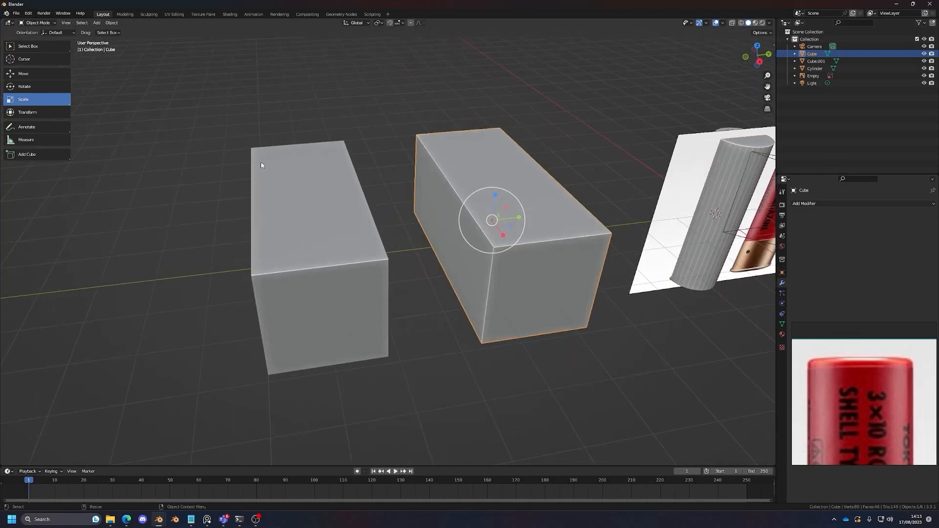
click(386, 253)
shift+click(463, 225)
key(Tab)
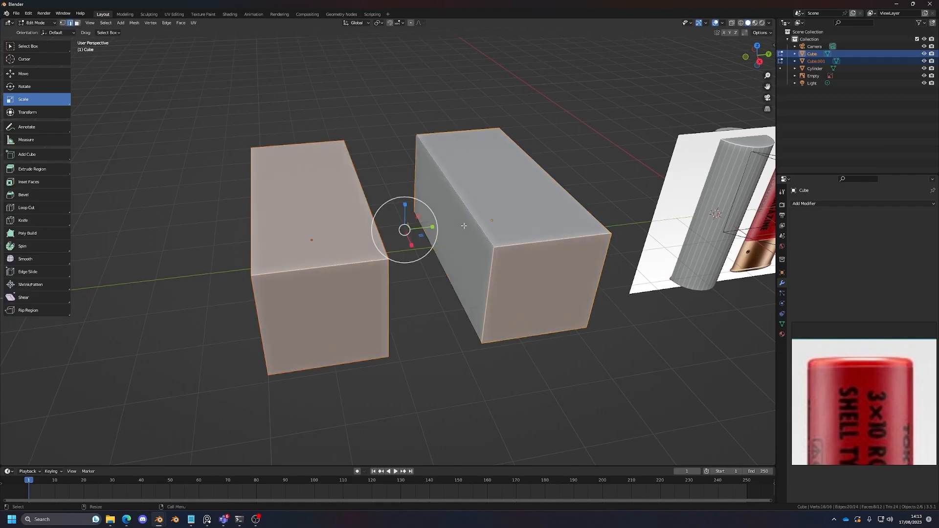
key(shift+space)
key(g)
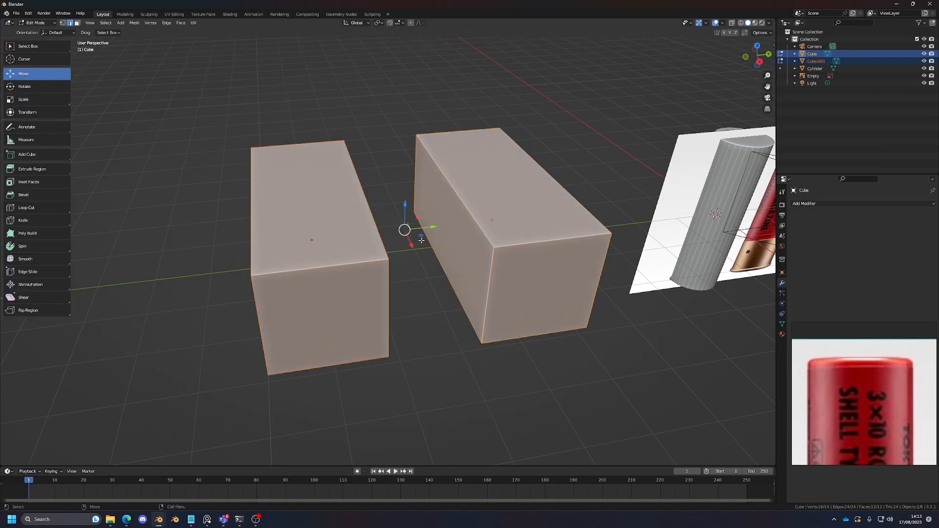
scroll(440, 276, up, 2)
alt+drag(558, 296, 555, 279)
key(ctrl+b)
middle_drag(590, 330, 548, 323)
click(620, 337)
scroll(389, 172, up, 3)
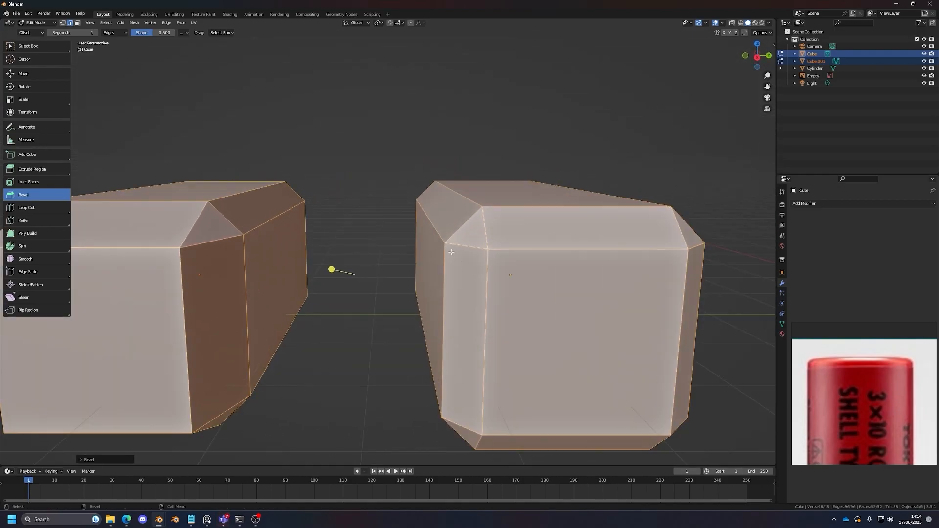
Step: Return to Object Mode and trace the bevelled corner of the box nearer the cylinder with an annotation in top orthographic view
key(Tab)
click(491, 254)
middle_drag(467, 247, 458, 331)
scroll(458, 331, down, 3)
click(757, 55)
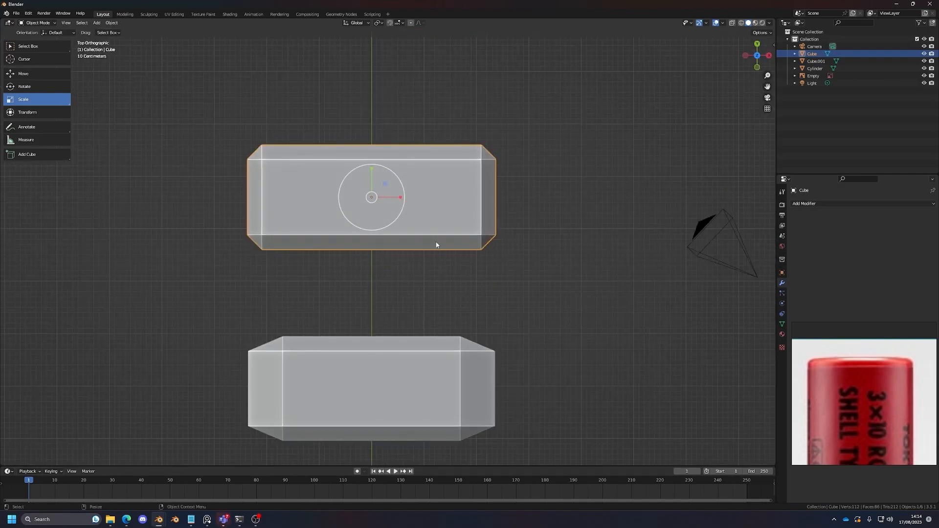
shift+middle_drag(438, 256, 457, 226)
scroll(456, 226, up, 2)
scroll(560, 215, up, 3)
key(shift+space)
key(d)
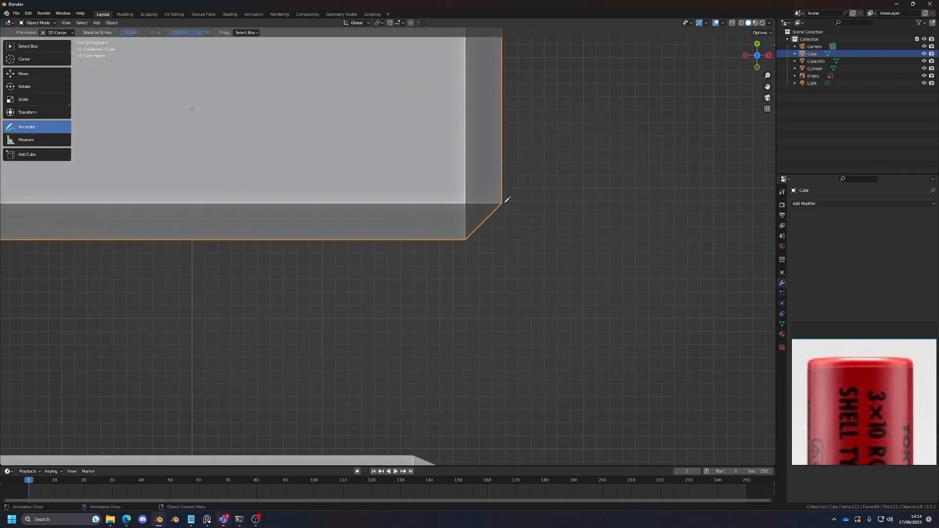
drag(503, 202, 458, 245)
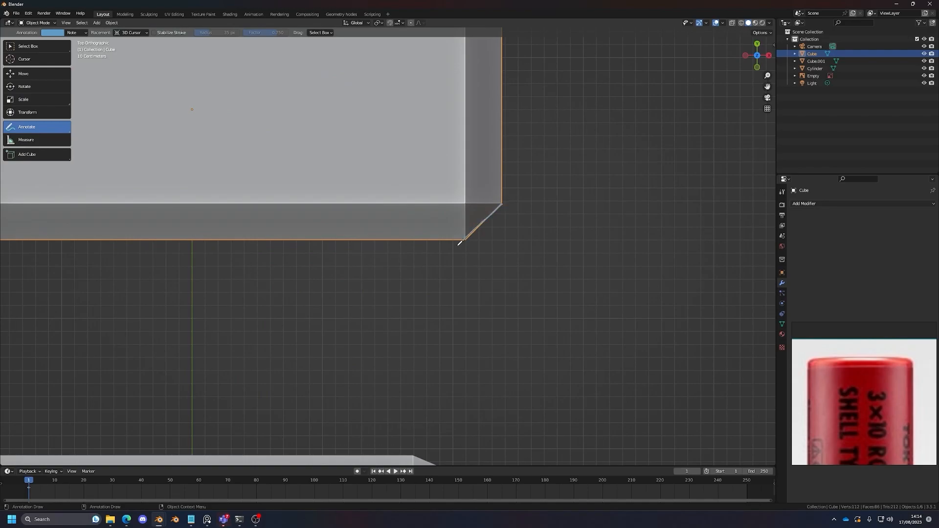
Step: View the same box end-on in perspective and trace its upper bevelled corner with an annotation
key(shift+space)
key(g)
mouse_move(480, 248)
middle_down()
mouse_move(468, 260)
mouse_move(397, 213)
mouse_move(408, 157)
middle_up()
key(shift+space)
key(d)
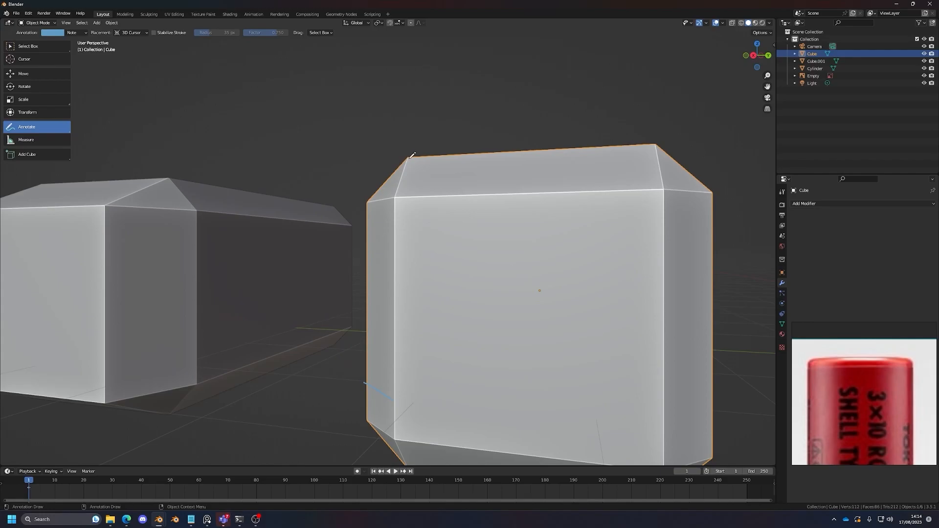
drag(407, 159, 377, 194)
Step: In top orthographic view, focus on the box farther from the cylinder and annotate the slope of its stretched corner bevel
key(shift+space)
key(g)
scroll(330, 265, down, 3)
middle_drag(329, 265, 419, 293)
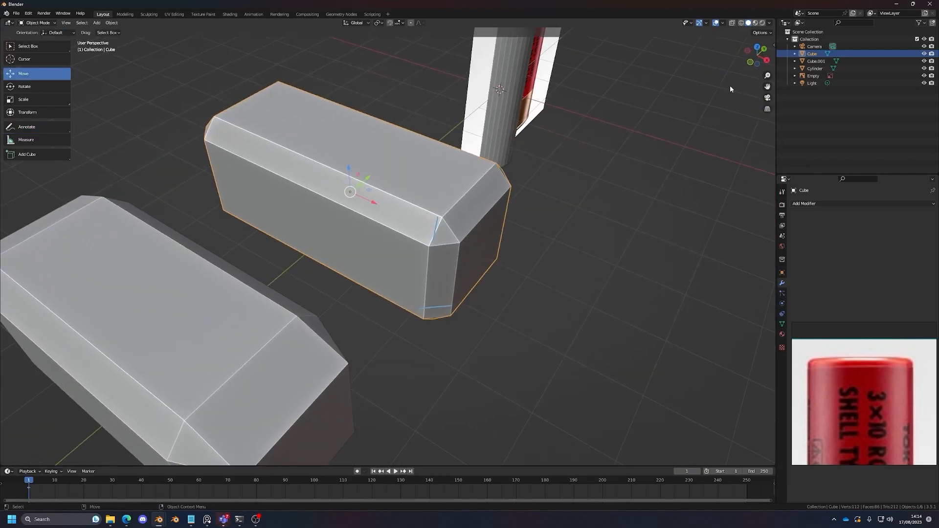
click(755, 48)
click(419, 329)
key(KP_Decimal)
key(shift+space)
key(d)
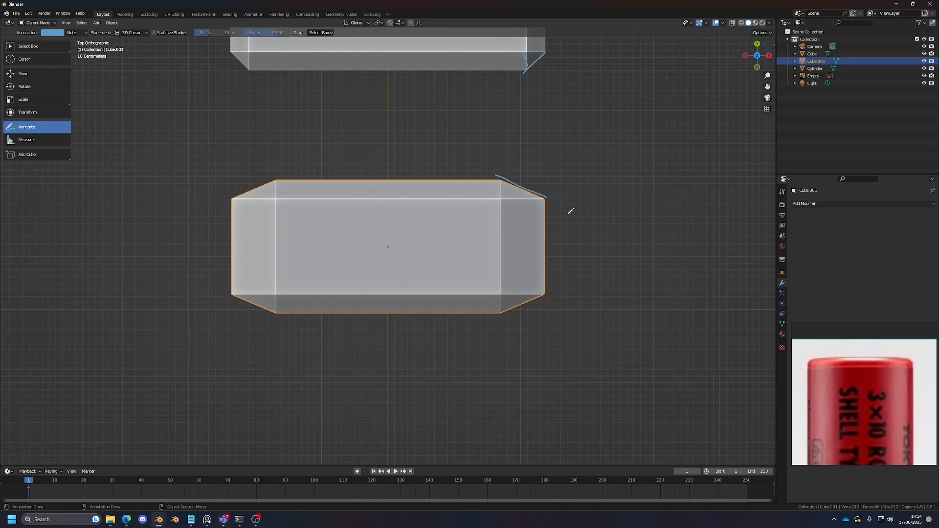
drag(580, 225, 386, 120)
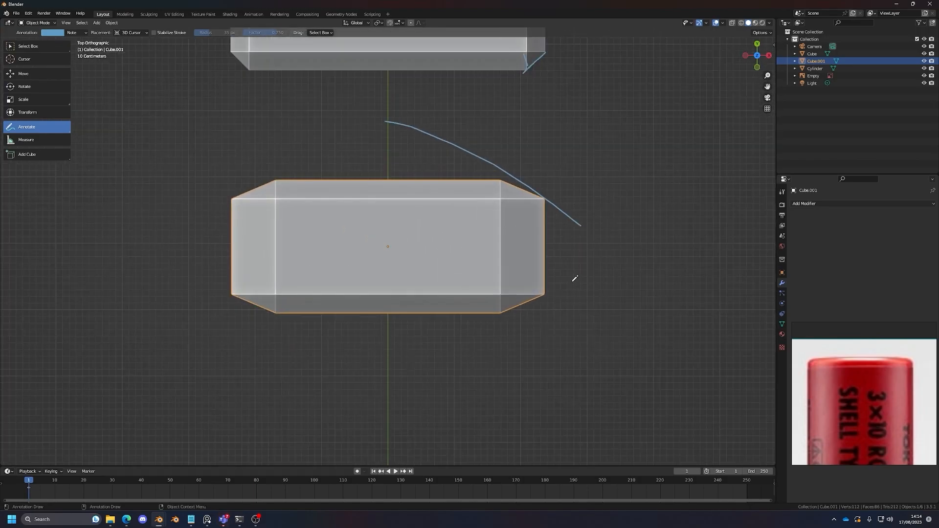
Step: Undo the annotations and the edge bevels on both boxes
middle_drag(574, 278, 524, 248)
scroll(522, 259, down, 2)
key(shift+space)
key(g)
key(ctrl+z)
key(ctrl+z)
key(ctrl+z)
key(ctrl+z)
key(ctrl+z)
middle_drag(521, 271, 646, 171)
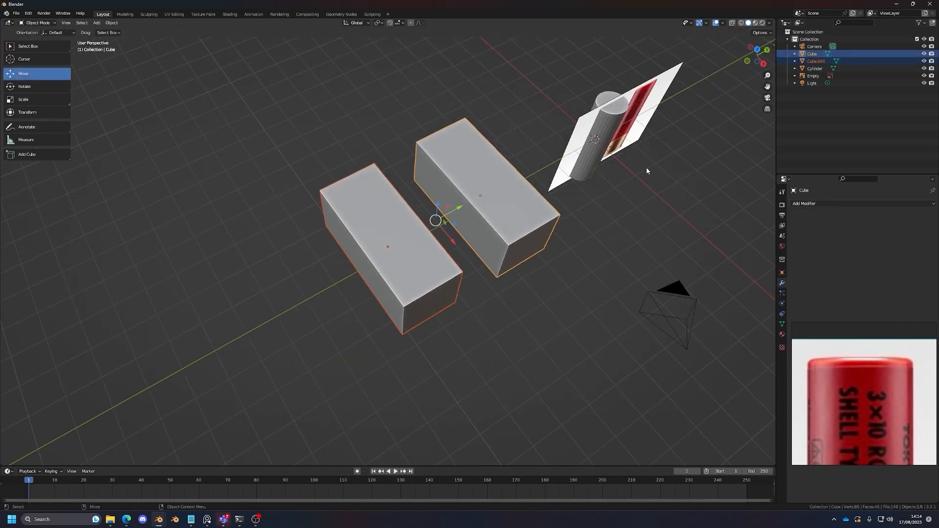
Step: Delete both boxes, then select the cylinder and frame it in the view
key(Delete)
click(616, 124)
key(KP_Decimal)
key(Tab)
key(Tab)
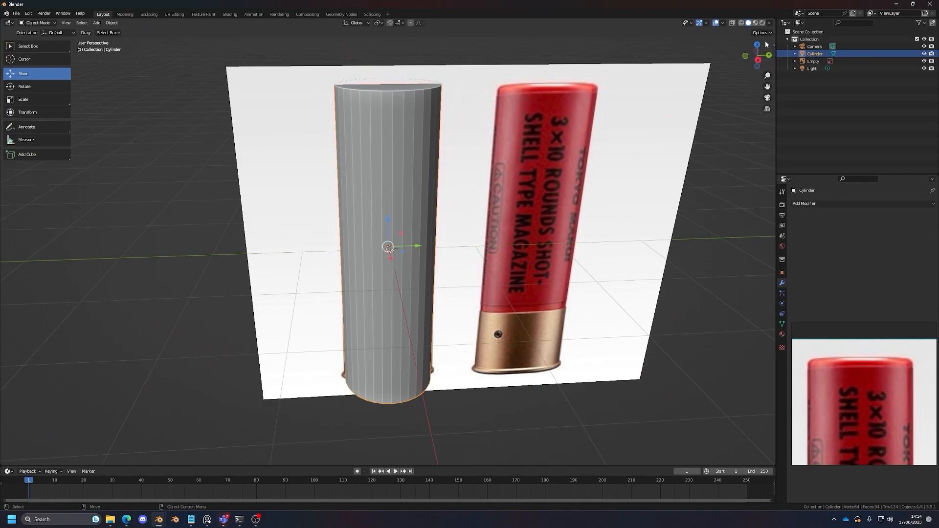
Step: Show the transform properties and examine the cylinder's scale values alongside its top edge
key(n)
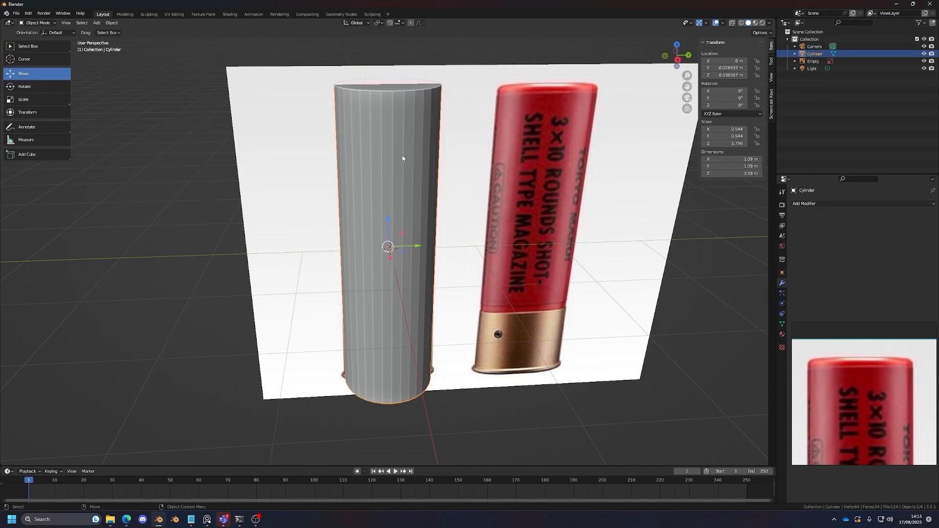
scroll(402, 155, up, 1)
scroll(402, 157, down, 1)
shift+middle_drag(401, 159, 400, 161)
scroll(416, 241, up, 3)
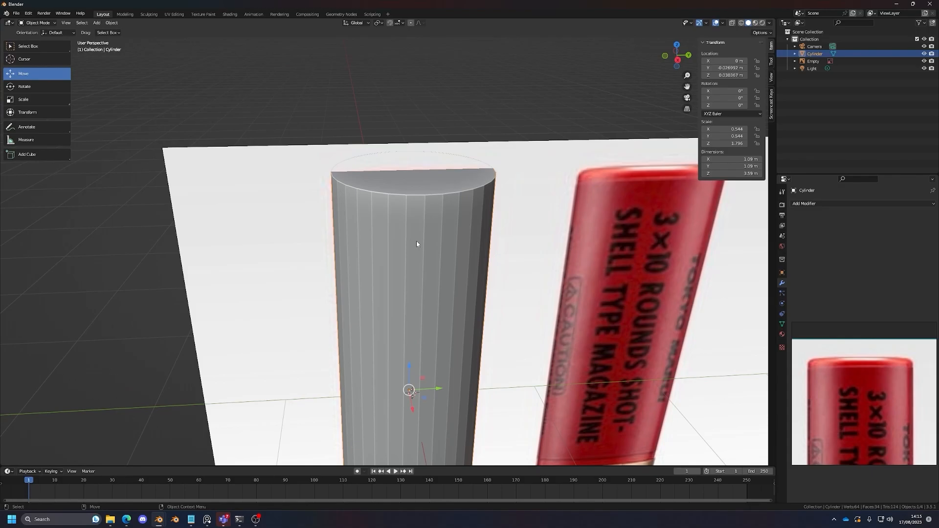
scroll(416, 241, down, 1)
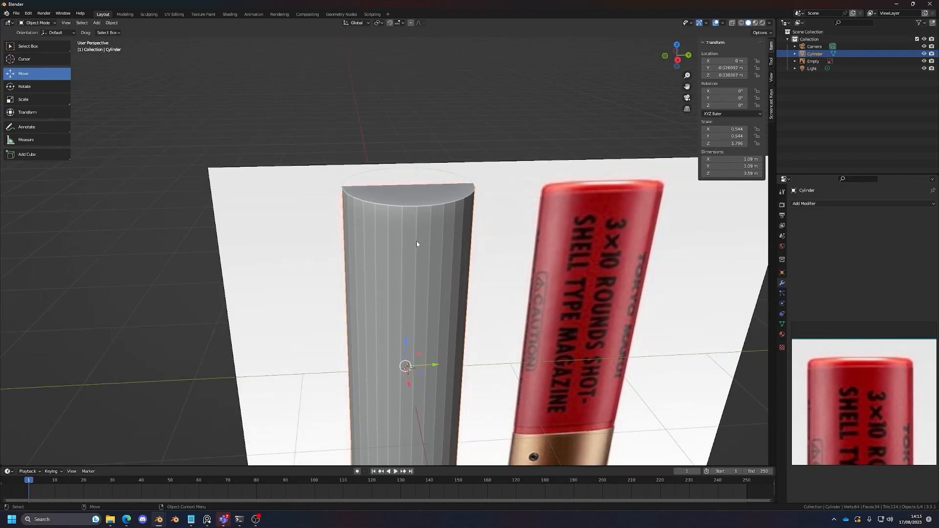
Step: Duplicate the cylinder and move the copy along Y, away from the right-hand shell in the reference photo
key(Tab)
key(Tab)
scroll(417, 243, down, 4)
key(shift+d)
right_click(543, 303)
drag(419, 304, 349, 306)
scroll(392, 255, up, 3)
Step: Select the original cylinder and apply its rotation and scale
click(391, 256)
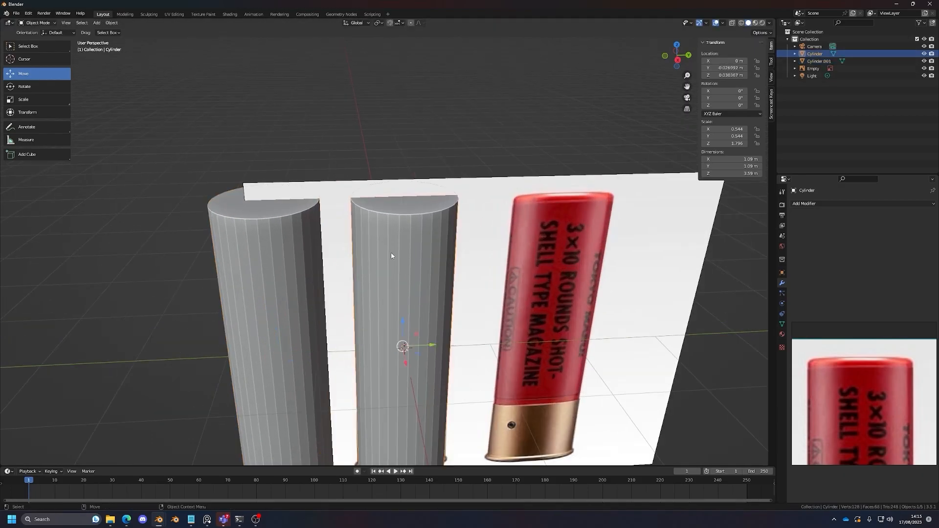
scroll(391, 256, up, 2)
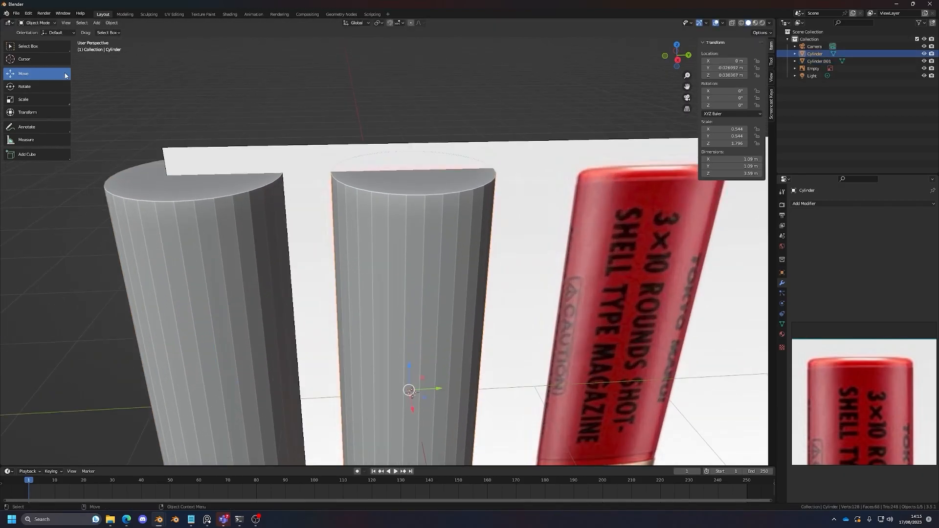
click(45, 23)
scroll(399, 234, down, 5)
scroll(415, 264, up, 6)
click(111, 22)
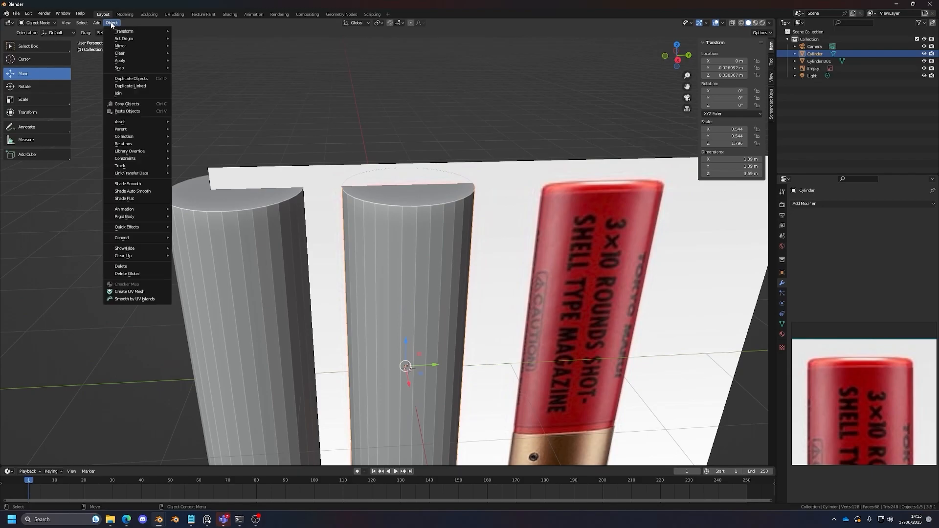
mouse_move(136, 60)
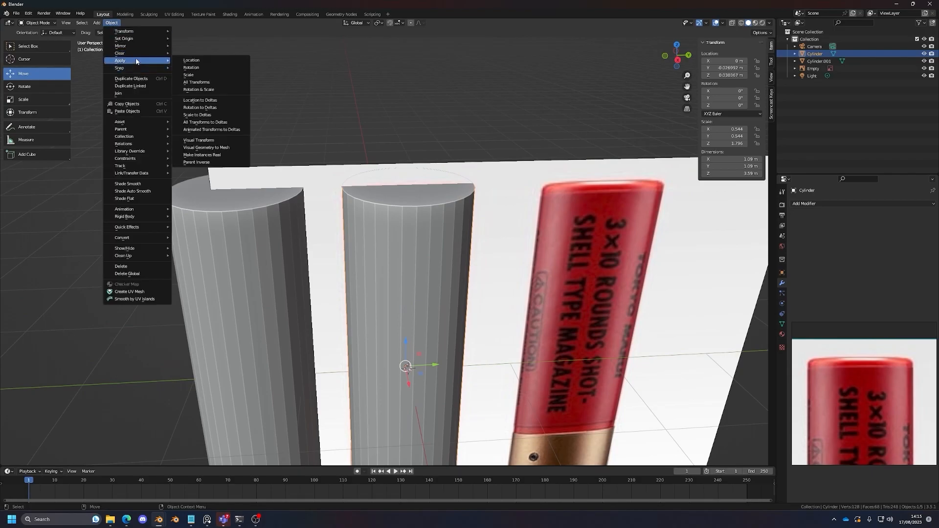
click(198, 89)
Step: In Edit Mode with face selection, slightly bevel the top face of the original cylinder fitted to the reference
shift+click(263, 260)
key(Tab)
key(Tab)
click(400, 233)
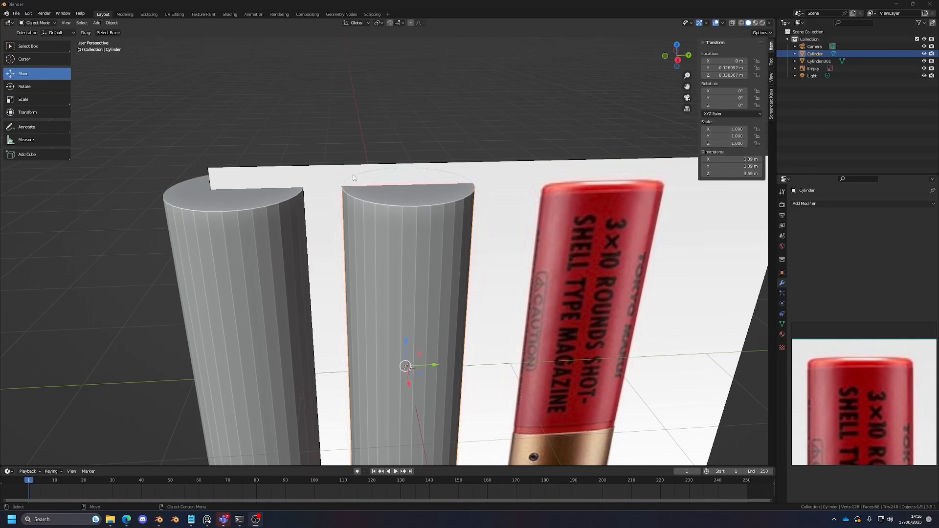
scroll(353, 178, up, 2)
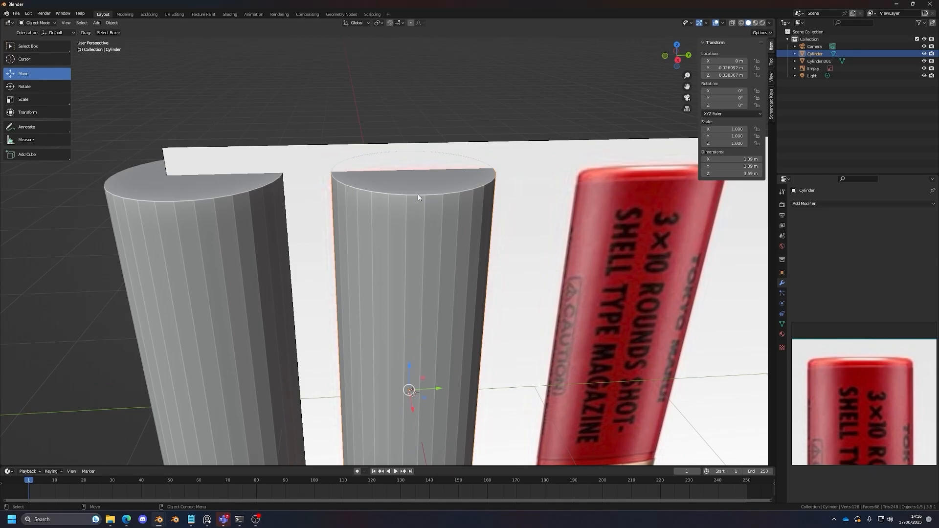
key(Tab)
key(3)
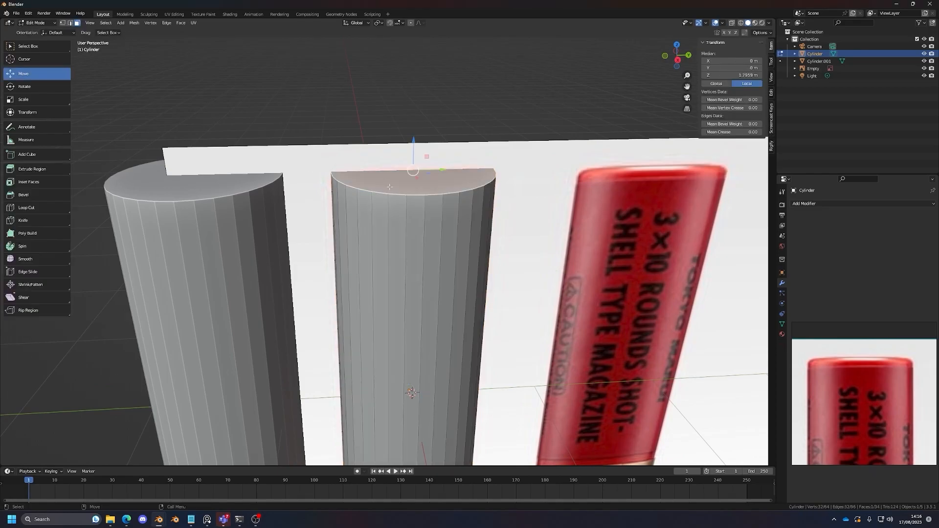
click(35, 193)
mouse_move(414, 133)
mouse_down()
mouse_move(418, 113)
mouse_move(409, 138)
mouse_up()
middle_drag(410, 138, 230, 243)
Step: Switch to the duplicated cylinder and bevel its top face without applying its scale
key(Tab)
click(229, 187)
key(Tab)
drag(233, 143, 232, 109)
Step: Trace the slope of the duplicate cylinder's bevel with an annotation, then undo the stroke
middle_drag(343, 195, 387, 210)
scroll(391, 210, up, 3)
key(shift+space)
key(d)
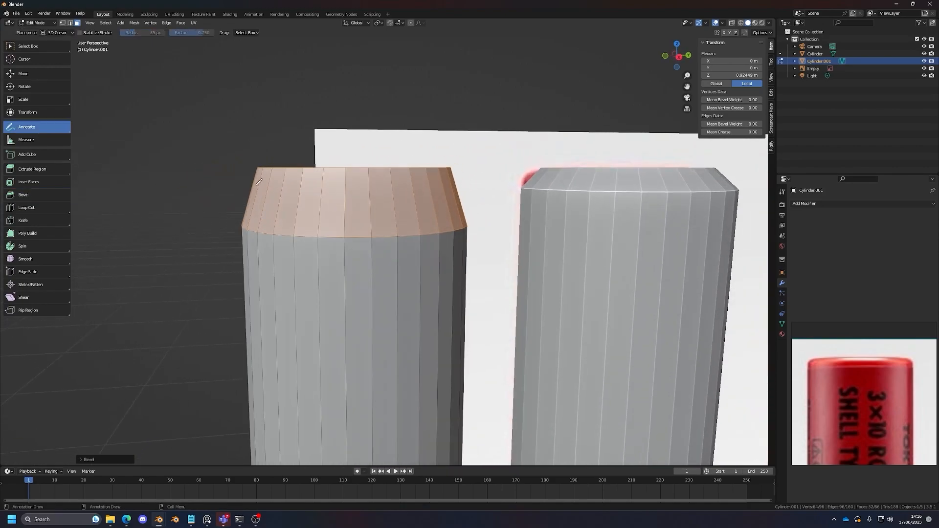
drag(257, 161, 235, 217)
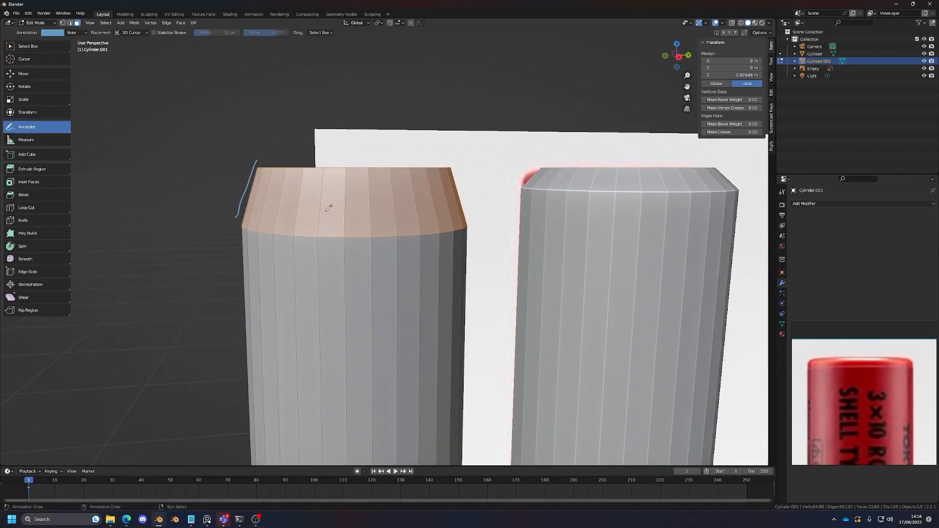
key(ctrl+z)
key(shift+space)
key(g)
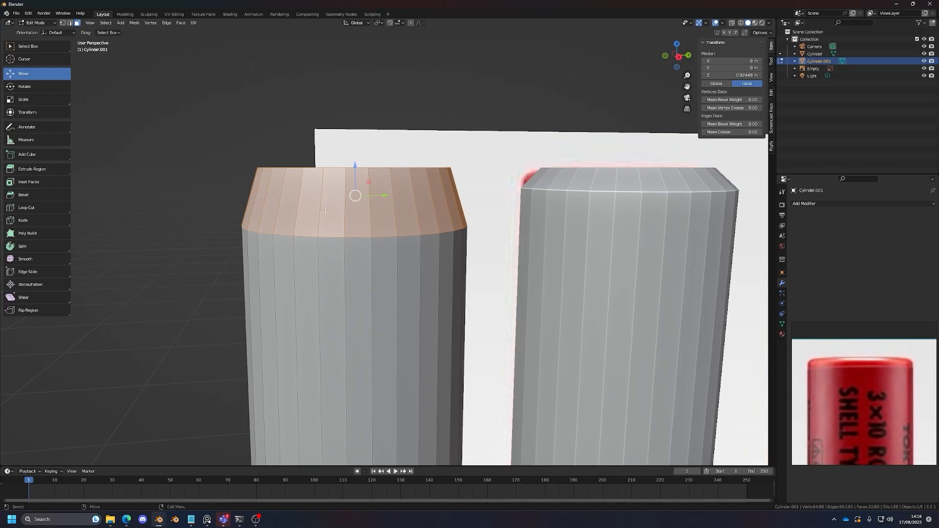
Step: In Object Mode, delete the duplicate cylinder and select the original to compare its bevel with the reference shells
key(Tab)
click(551, 242)
shift+middle_drag(550, 242, 448, 256)
scroll(449, 256, down, 2)
shift+middle_drag(508, 256, 444, 258)
click(280, 261)
scroll(280, 258, down, 2)
scroll(280, 258, up, 2)
key(Delete)
click(443, 243)
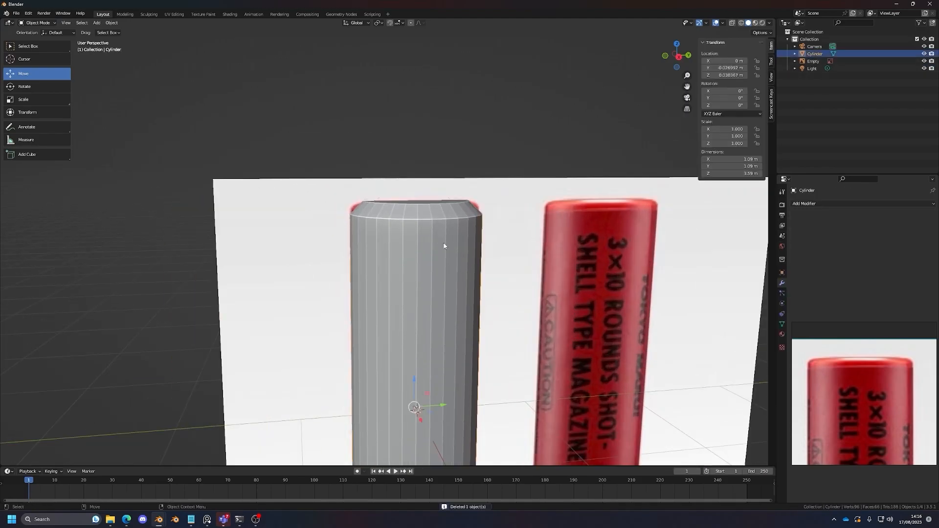
scroll(519, 243, down, 3)
scroll(427, 289, up, 6)
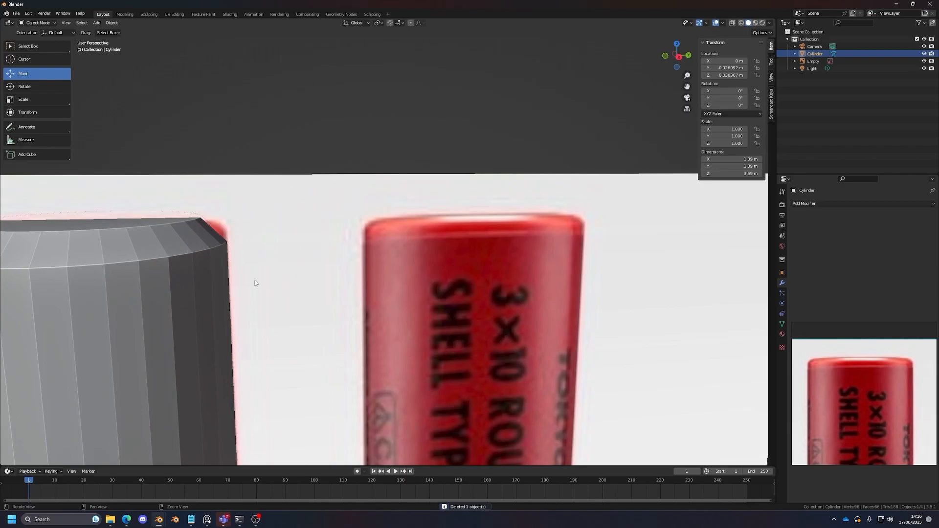
Step: Draw annotation lines along the sloped bevel at the cylinder's top corner, following its flat 45-degree cut
alt+middle_drag(255, 283, 513, 230)
alt+drag(339, 215, 329, 216)
alt+middle_drag(270, 204, 371, 213)
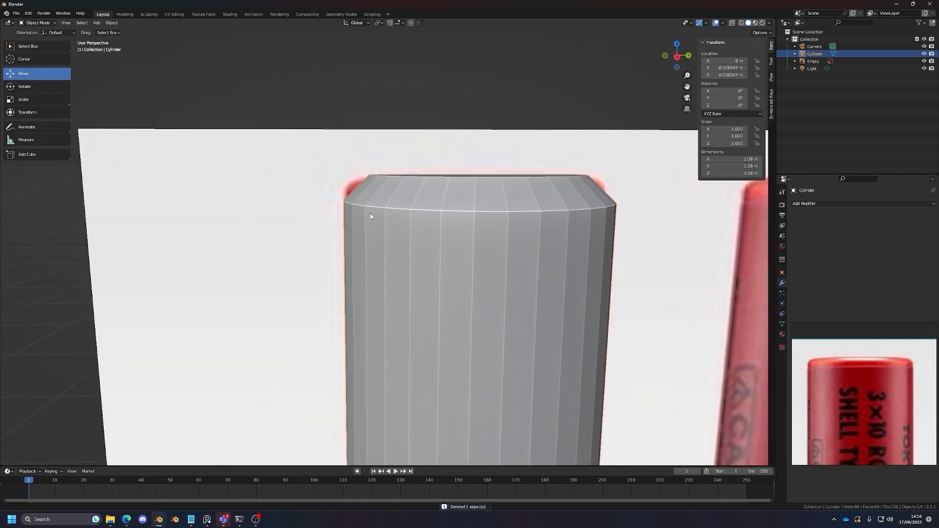
scroll(375, 215, up, 1)
key(d)
drag(377, 149, 310, 213)
scroll(360, 203, down, 4)
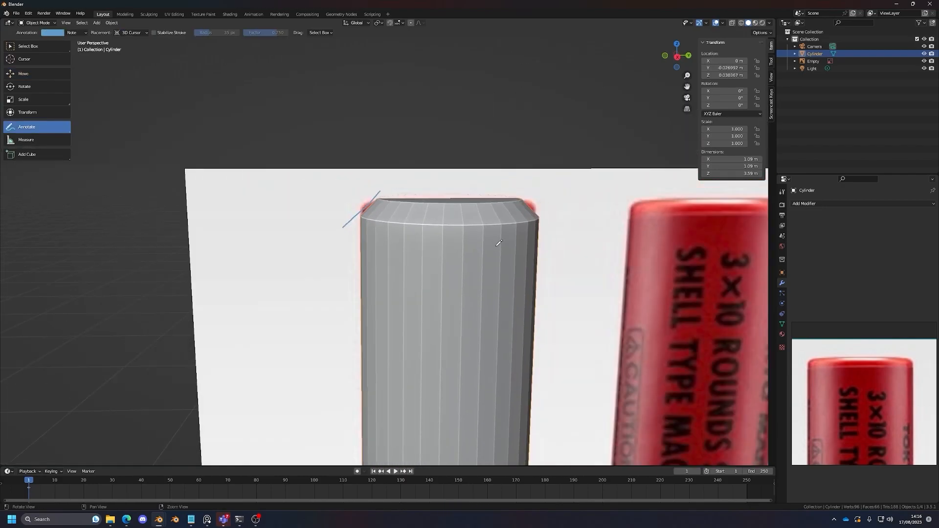
alt+middle_drag(650, 202, 479, 197)
scroll(481, 194, up, 3)
mouse_move(292, 162)
mouse_down()
mouse_move(348, 114)
mouse_move(274, 142)
mouse_move(272, 180)
mouse_up()
scroll(306, 237, down, 6)
alt+middle_drag(306, 236, 431, 237)
scroll(431, 236, up, 3)
key(w)
scroll(431, 237, down, 1)
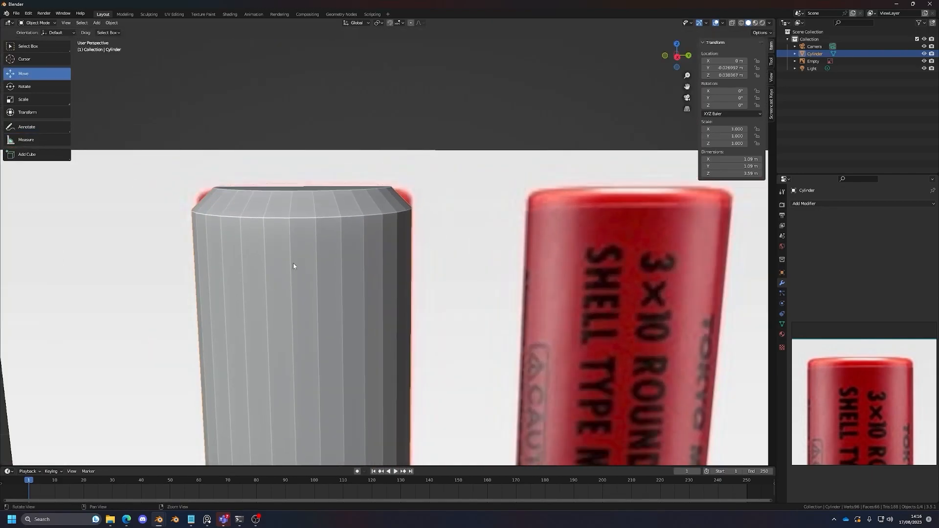
Step: Undo the recent operations back to before the bevel on the cylinder's top edge, bringing back the duplicate cylinder
key(alt+g)
key(ctrl+z)
scroll(305, 261, down, 5)
key(ctrl+z)
key(ctrl+z)
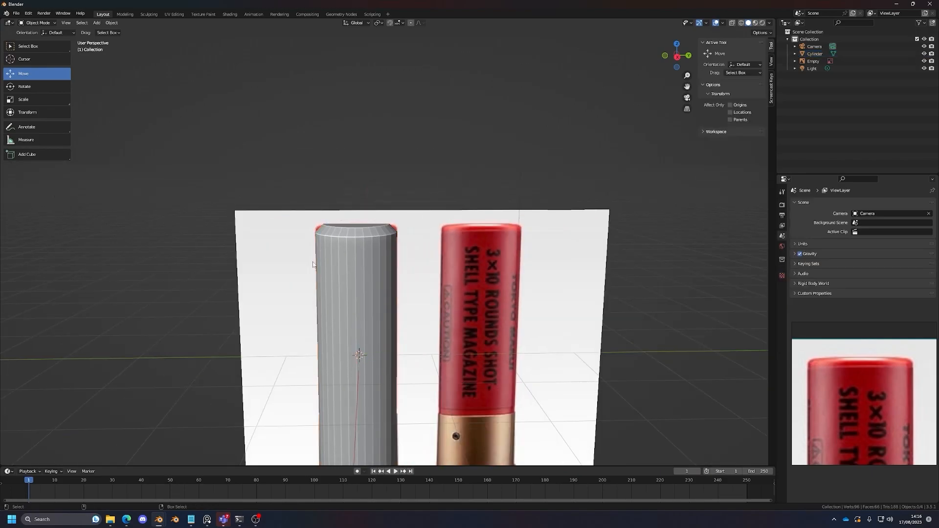
key(ctrl+z)
key(ctrl+z)
key(ctrl+z)
key(ctrl+z)
key(ctrl+z)
key(ctrl+z)
key(ctrl+z)
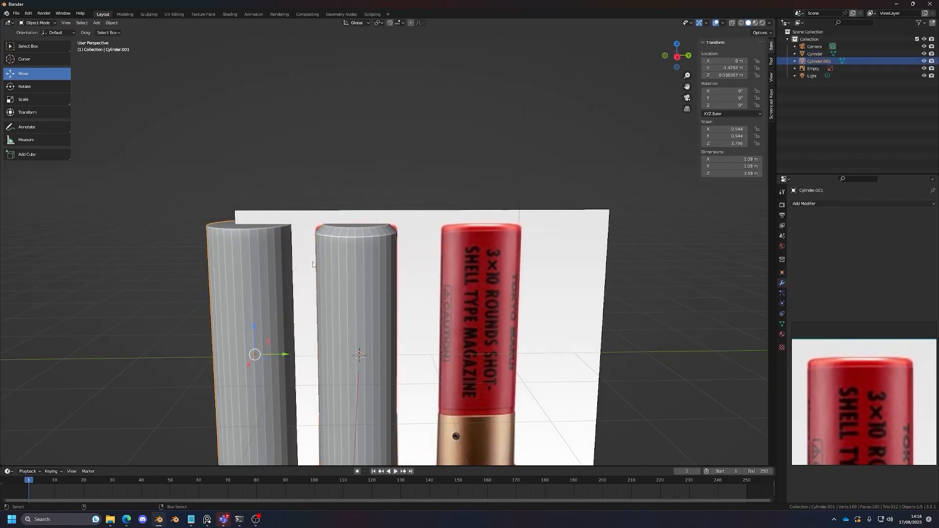
key(ctrl+z)
Step: Delete the duplicate cylinder standing beside the main one
key(Tab)
click(262, 246)
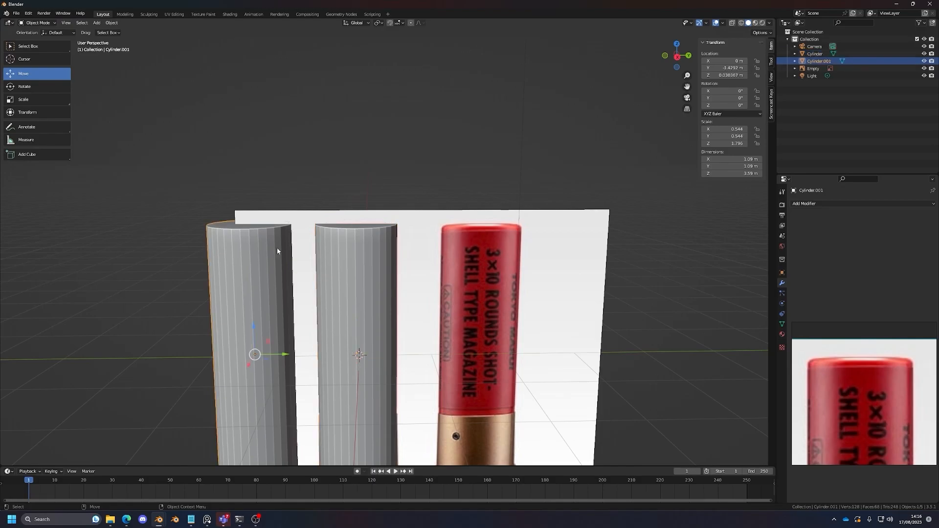
key(Delete)
Step: Enter edit mode on the remaining cylinder in face selection and select its top face
click(328, 264)
scroll(344, 254, up, 2)
key(KP_Decimal)
key(Tab)
middle_drag(398, 120, 401, 168)
shift+middle_drag(402, 155, 413, 219)
scroll(414, 219, up, 2)
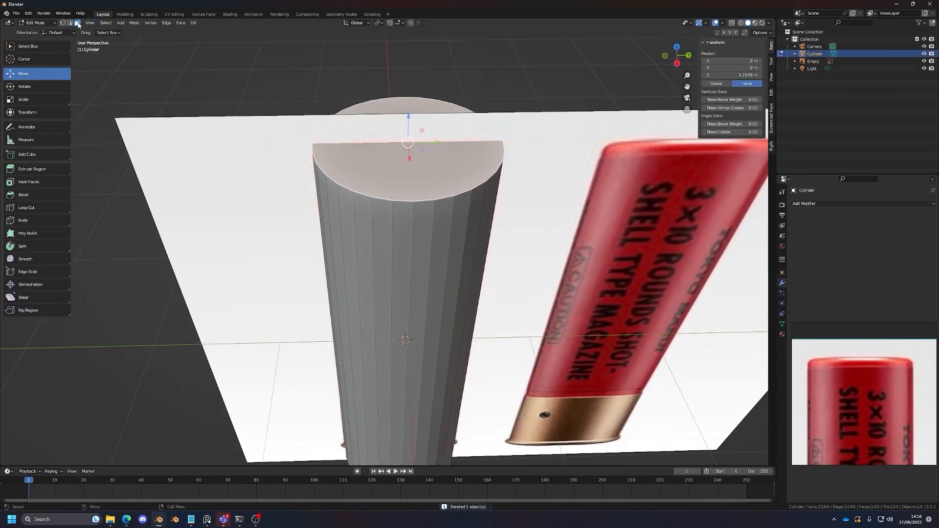
click(40, 193)
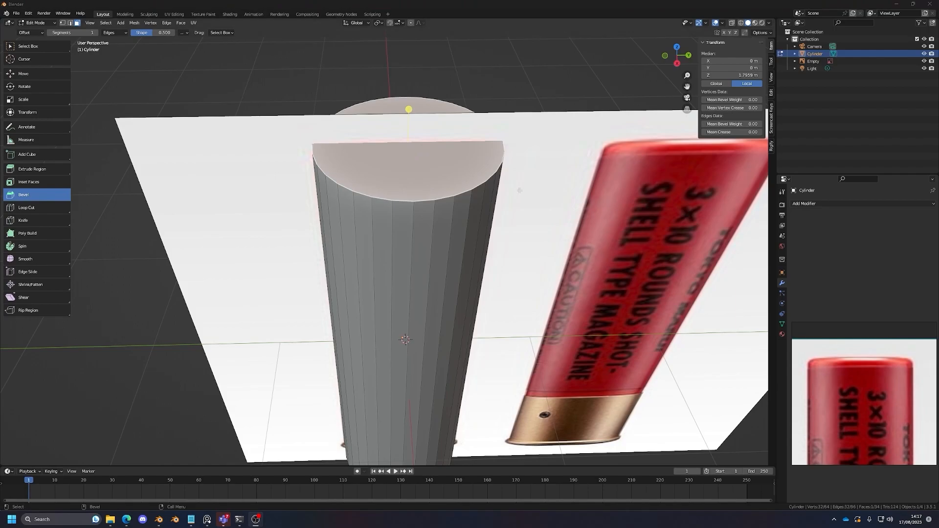
click(500, 82)
click(401, 165)
Step: Try a bevel on the cylinder's top face with the Bevel tool and undo it
key(shift+space)
key(g)
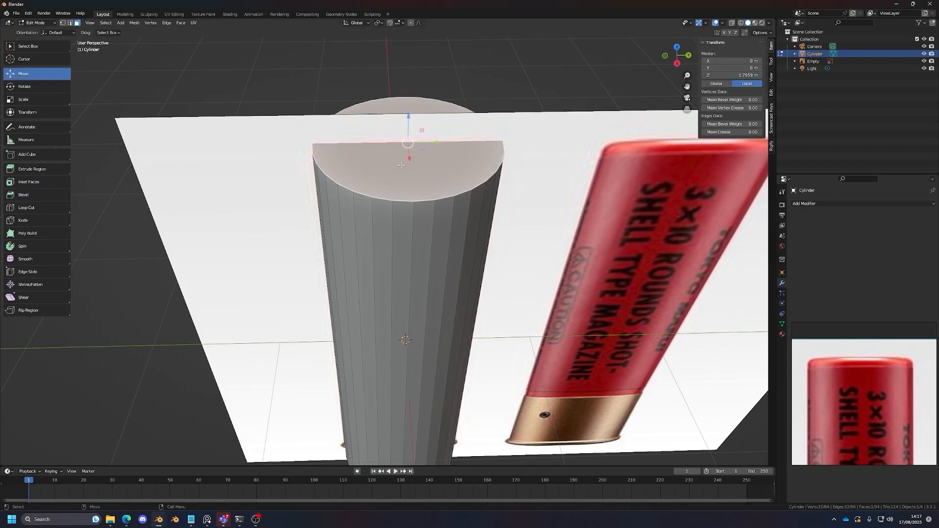
key(shift+space)
key(ctrl+b)
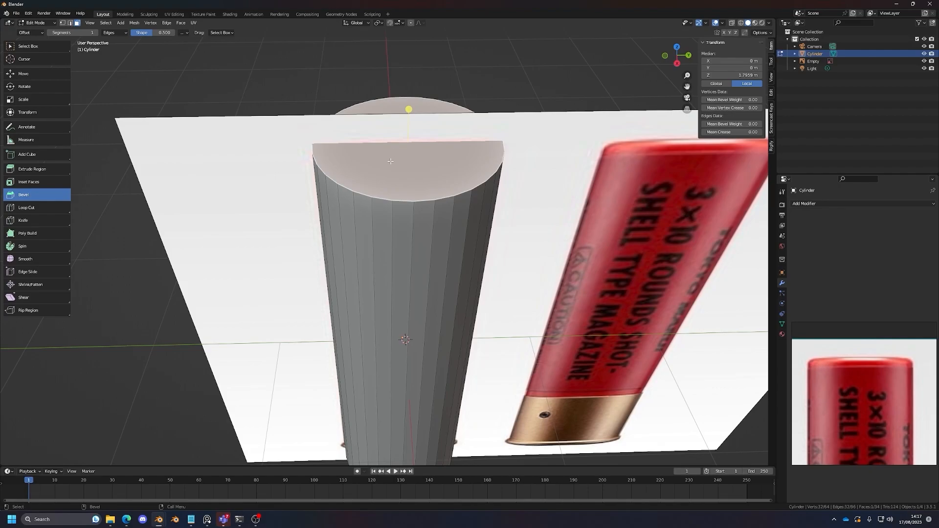
drag(403, 107, 413, 84)
key(ctrl+z)
Step: Show the cylinder's top in the right orthographic view with X-ray on, over the reference image
click(677, 63)
scroll(342, 232, up, 3)
shift+middle_drag(342, 231, 401, 199)
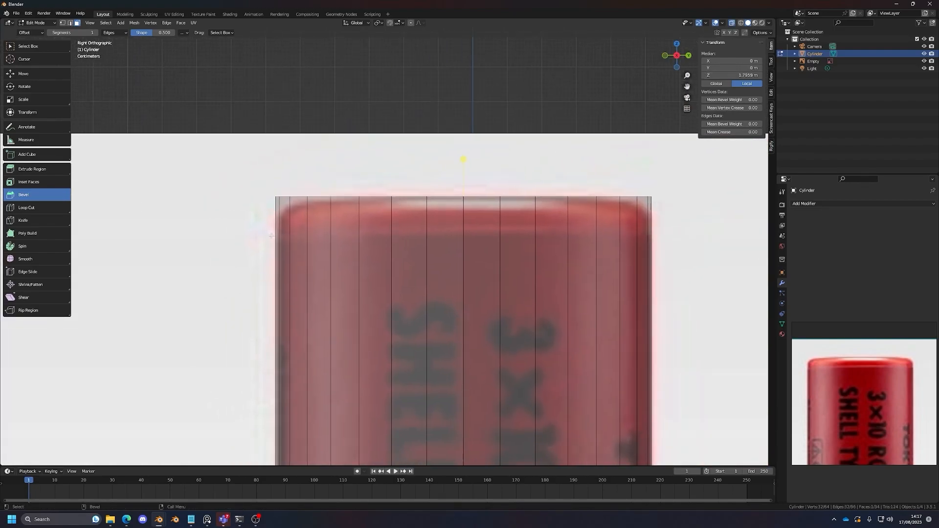
Step: Mark the height where the reference shell's rounded corner begins with a short horizontal annotation line
key(shift+space)
key(d)
drag(284, 228, 270, 229)
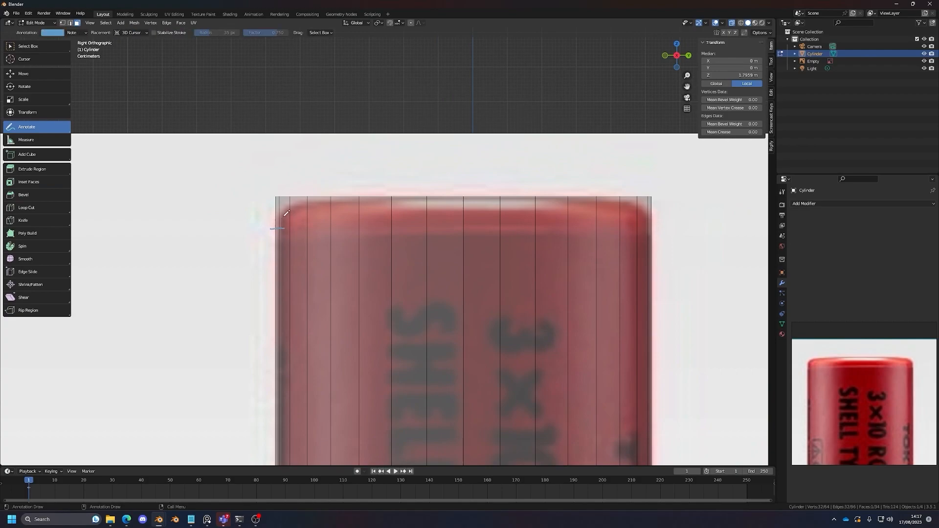
key(shift+space)
key(g)
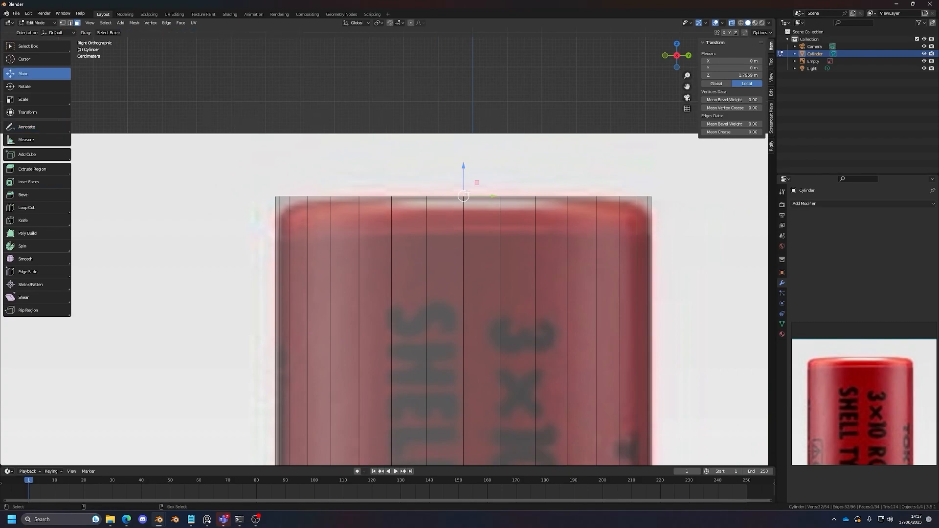
Step: Bevel the edges of the cylinder's top face with a width of 0.11 m and 3 segments
key(shift+space)
key(ctrl+b)
drag(464, 155, 472, 105)
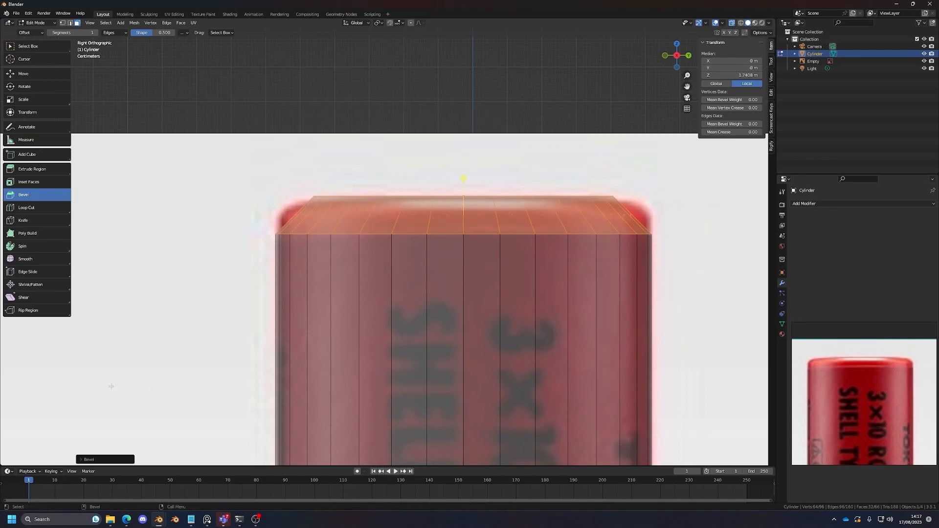
click(92, 460)
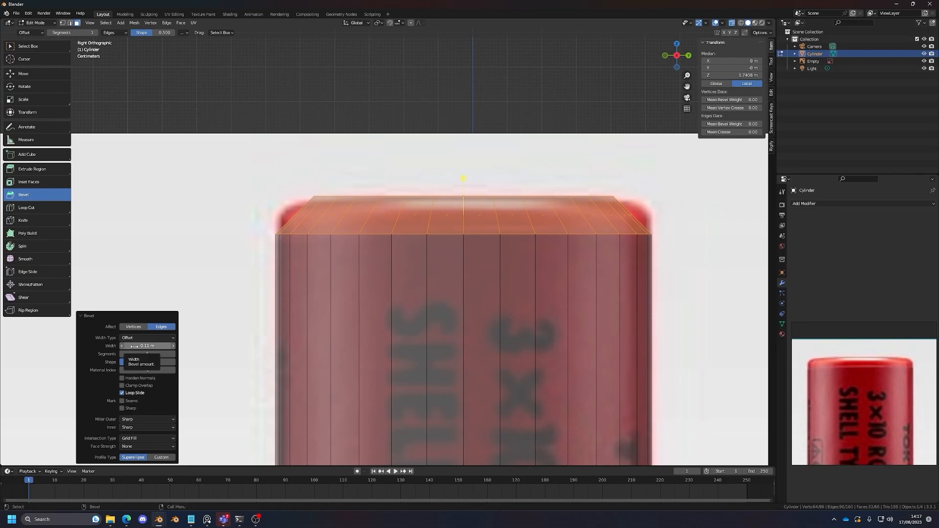
drag(134, 346, 377, 227)
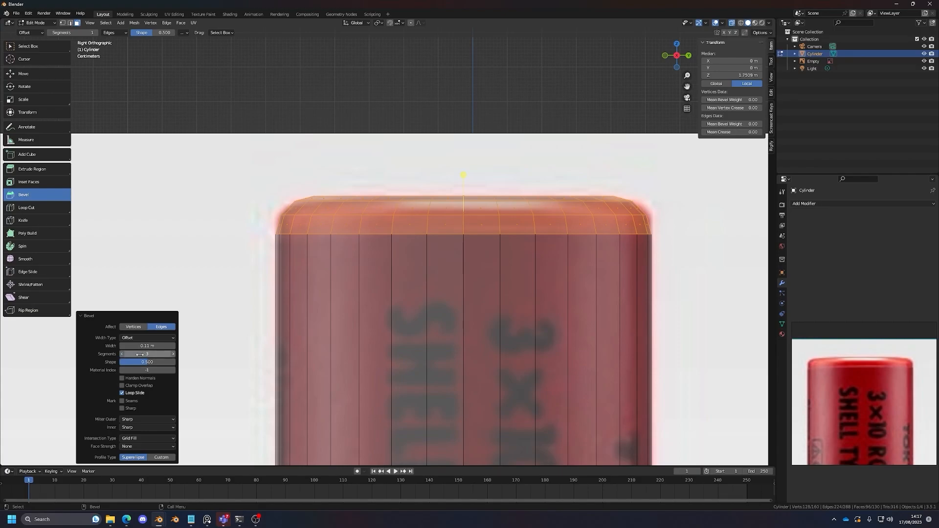
Step: Try a bevel shape of 0.286, then set the shape back to 0.5
scroll(309, 342, down, 1)
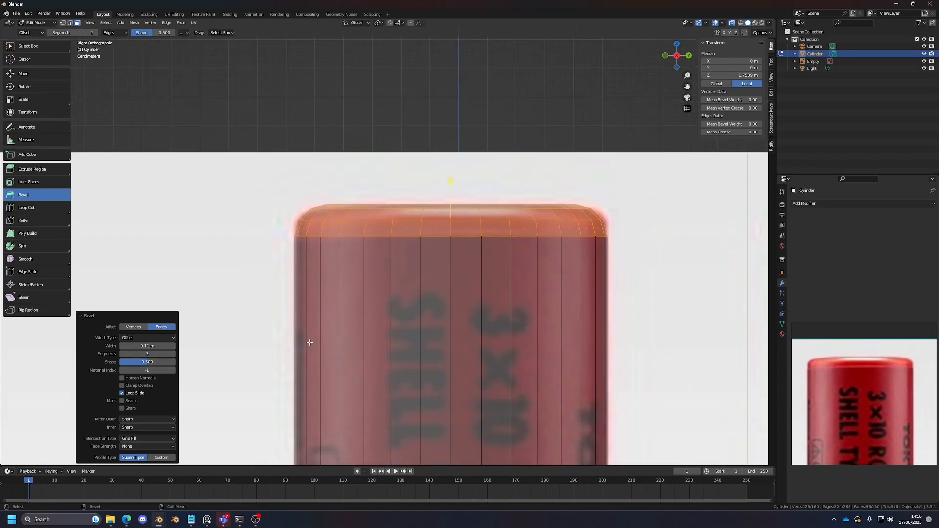
scroll(309, 342, up, 1)
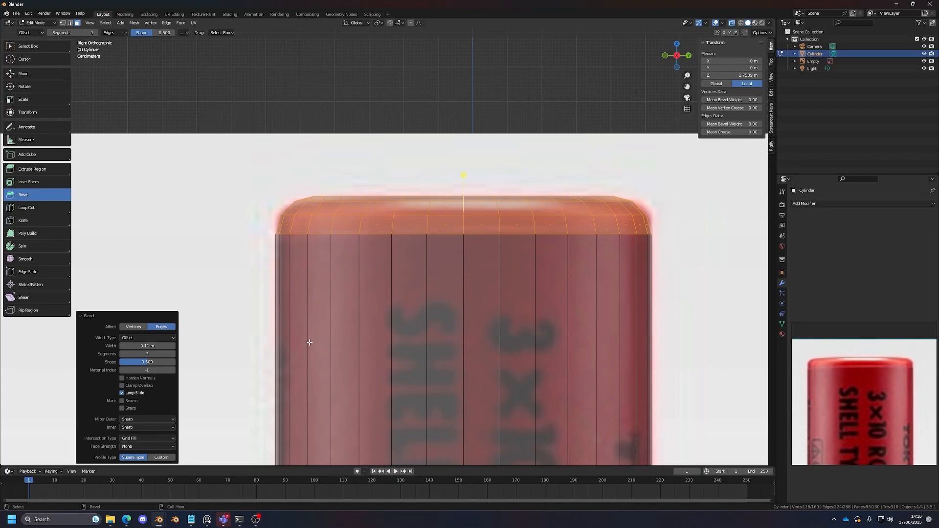
scroll(309, 342, up, 1)
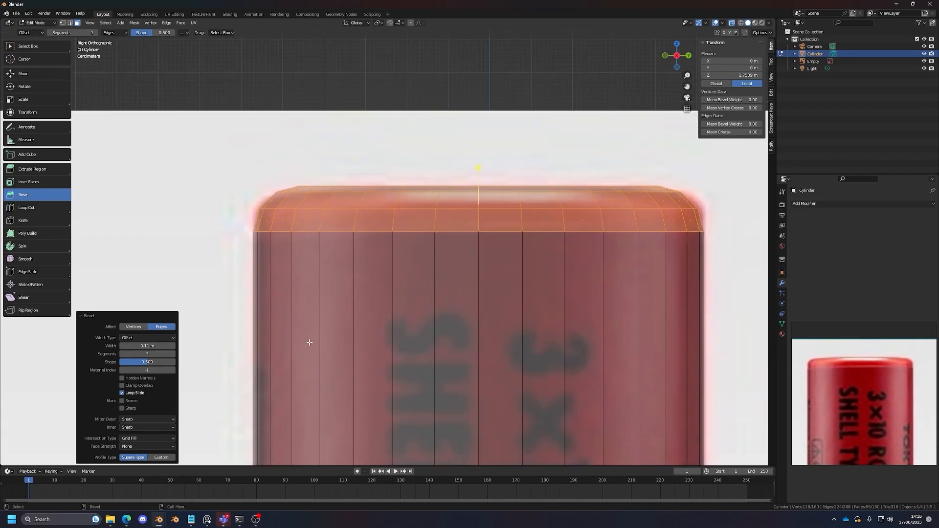
scroll(309, 342, down, 1)
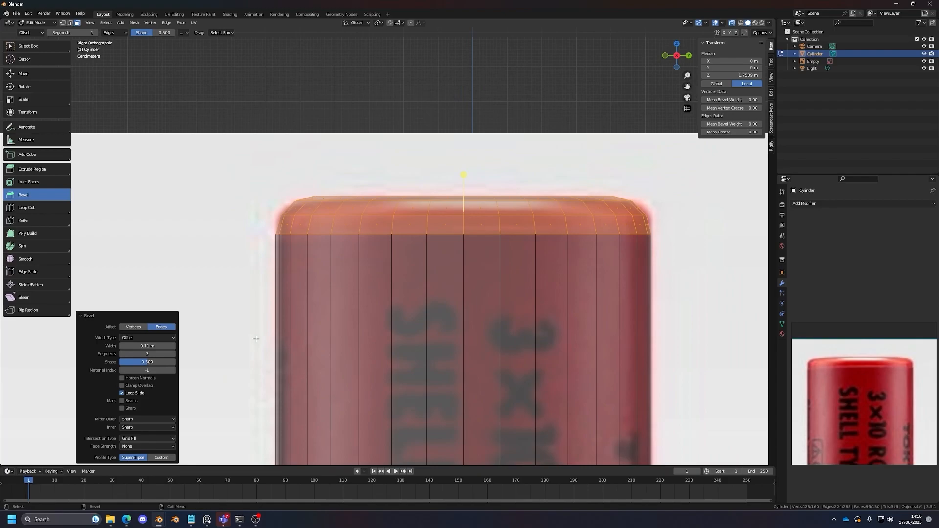
mouse_move(148, 364)
mouse_down()
mouse_move(119, 362)
mouse_move(174, 361)
mouse_move(119, 362)
mouse_move(135, 362)
mouse_up()
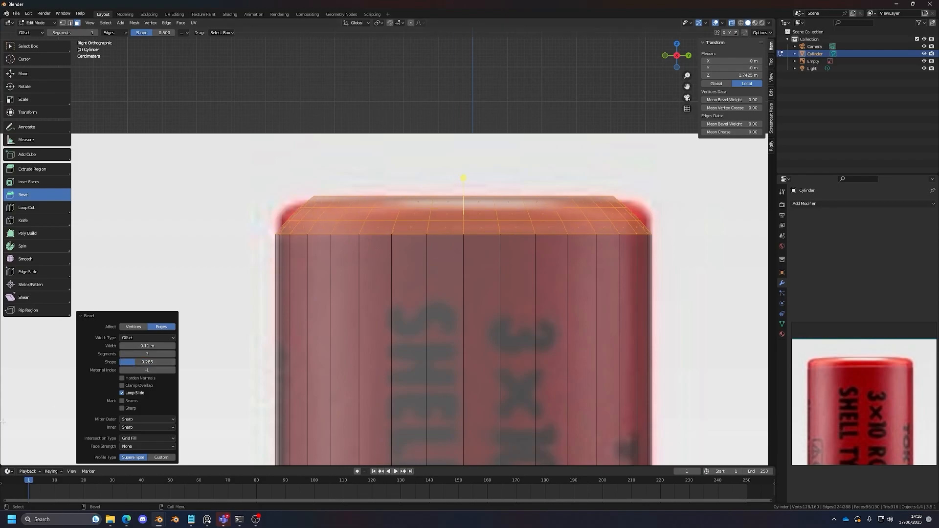
click(139, 362)
text(0.5)
key(Return)
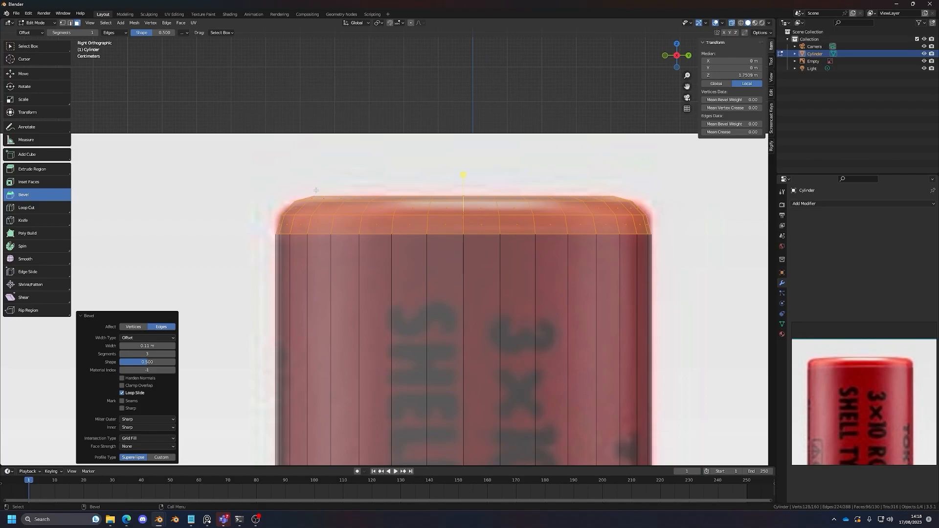
Step: Select the cylinder's top face and examine the rounded rim in solid perspective view without X-ray
scroll(356, 333, down, 2)
middle_drag(356, 333, 400, 323)
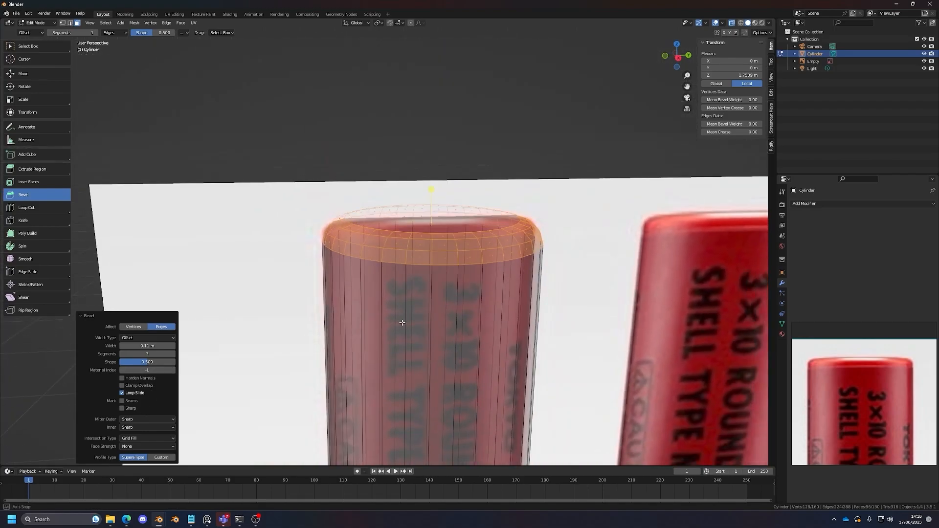
key(alt+z)
middle_drag(475, 292, 468, 296)
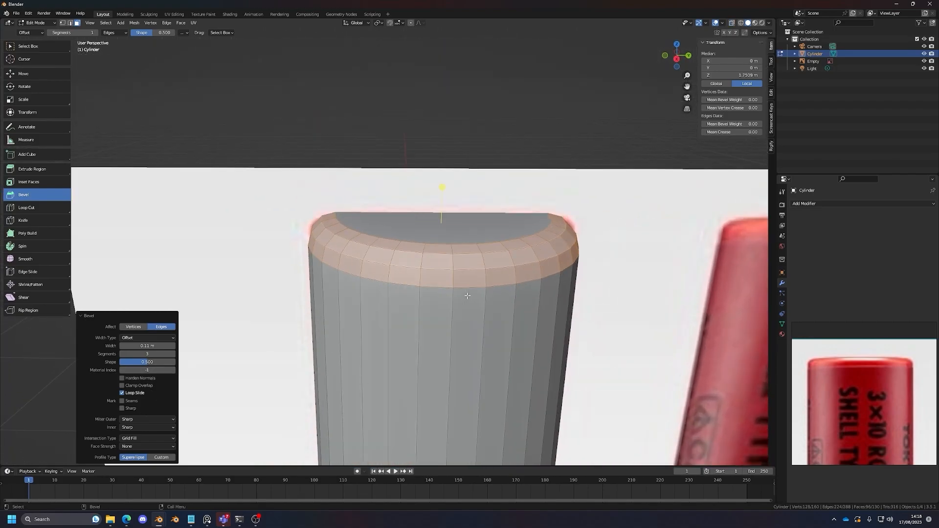
click(466, 227)
scroll(465, 227, down, 3)
alt+drag(465, 227, 468, 226)
alt+right_drag(468, 225, 468, 306)
alt+middle_drag(468, 306, 460, 232)
scroll(460, 232, up, 2)
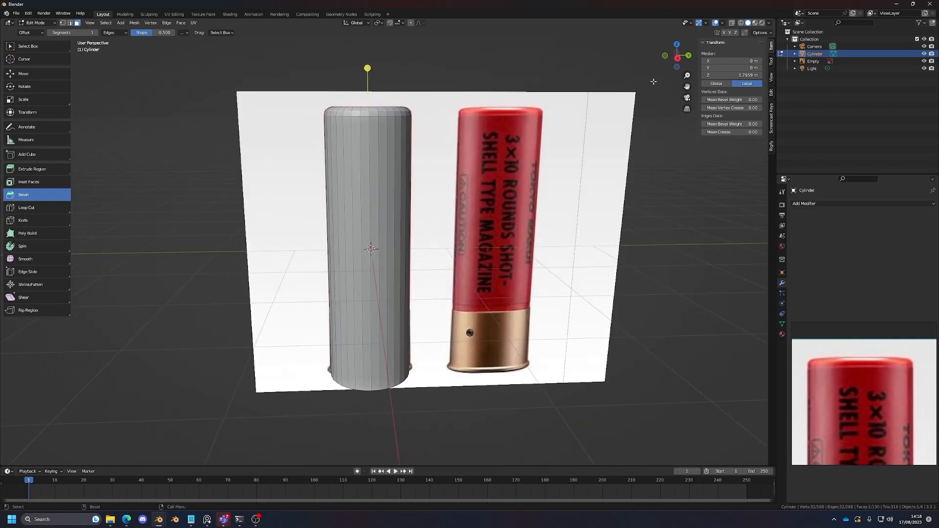
Step: Compare the bevelled rim's profile with the reference image in the right orthographic view with X-ray on
click(678, 57)
key(alt+z)
alt+middle_drag(415, 171, 415, 187)
scroll(415, 188, up, 10)
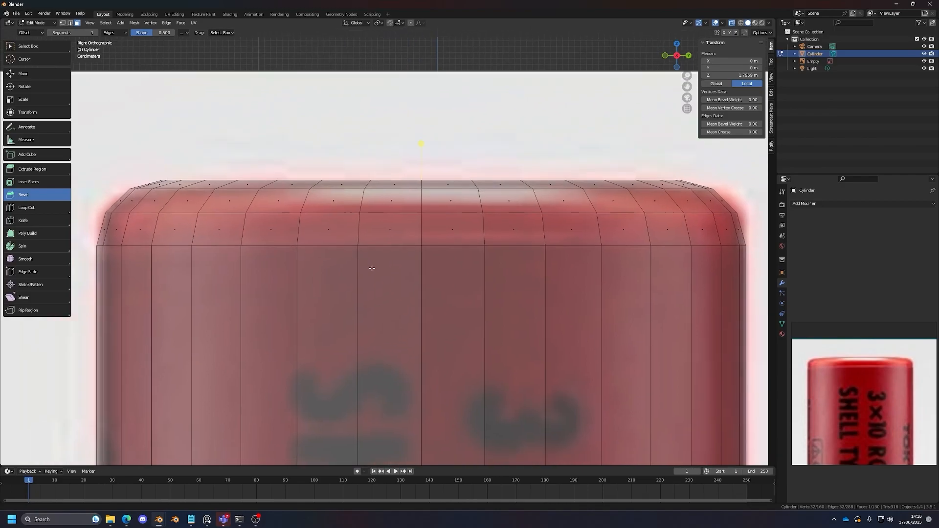
scroll(230, 248, down, 1)
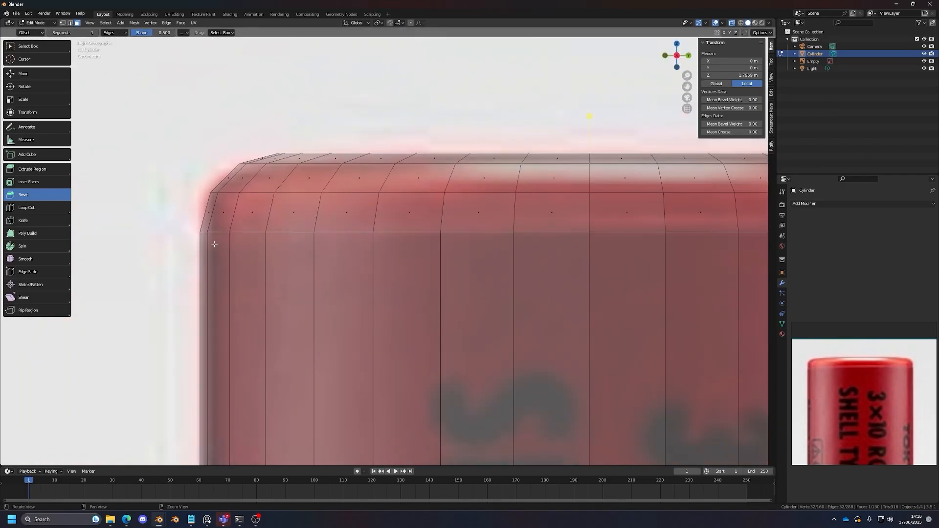
scroll(425, 247, down, 5)
shift+middle_drag(467, 264, 354, 264)
scroll(468, 257, up, 3)
scroll(462, 300, down, 6)
Step: Try a horizontal loop cut slid slightly above the middle of the cylinder's body and undo it
key(shift+space)
key(g)
scroll(440, 320, down, 3)
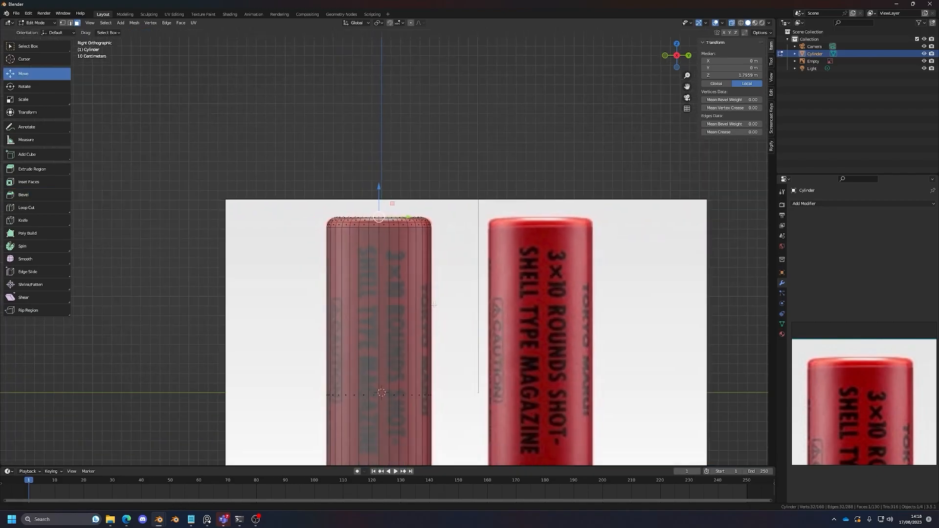
shift+middle_drag(430, 335, 446, 259)
scroll(447, 258, up, 1)
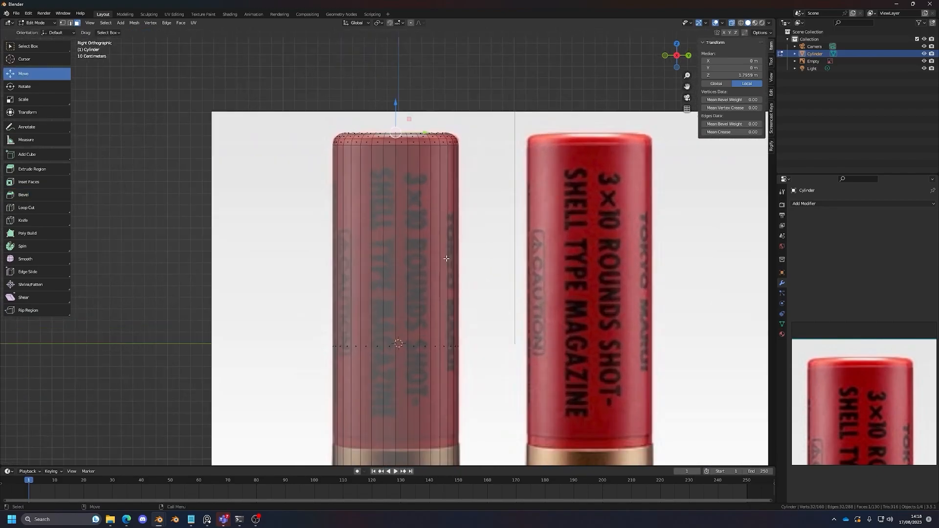
click(51, 210)
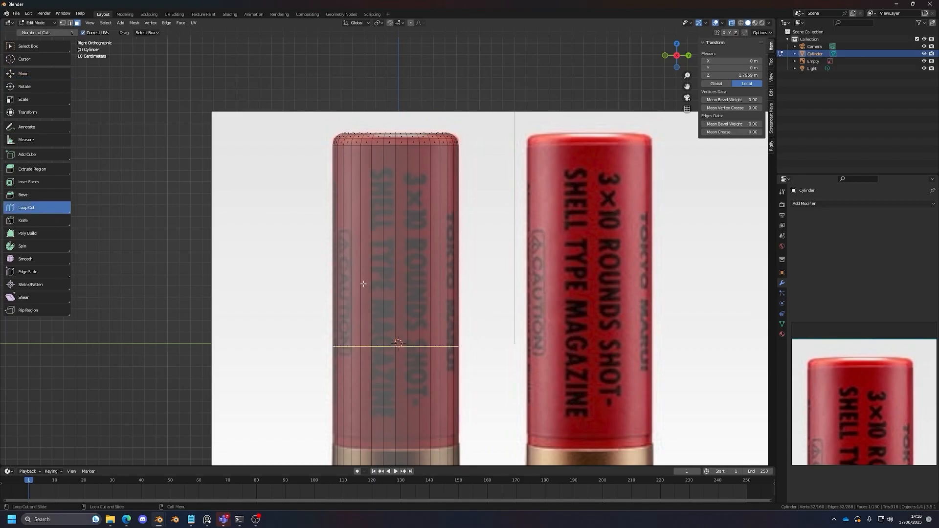
drag(387, 336, 386, 302)
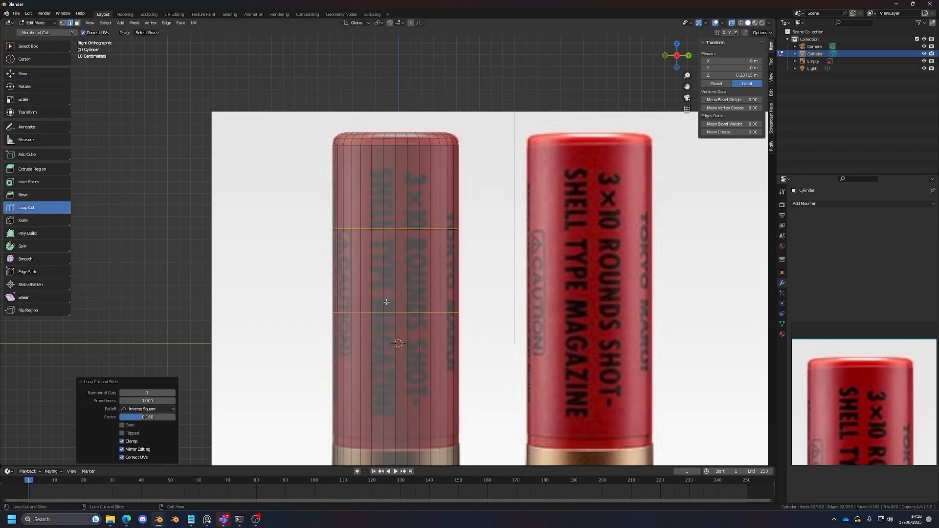
key(ctrl+z)
Step: Examine the cylinder's body and bevelled rim up close, finishing in solid perspective view with X-ray off
scroll(386, 308, up, 3)
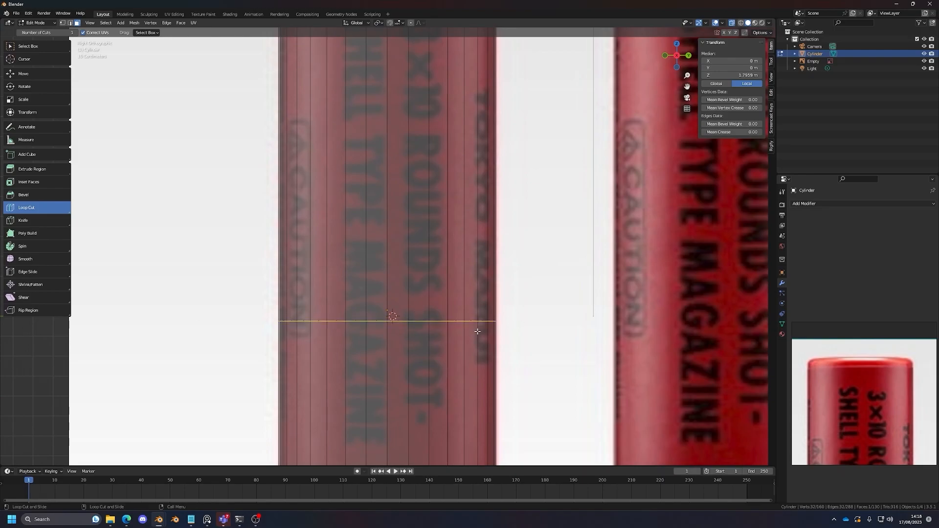
scroll(434, 236, down, 4)
scroll(433, 235, down, 1)
shift+middle_drag(422, 207, 412, 327)
scroll(398, 295, up, 5)
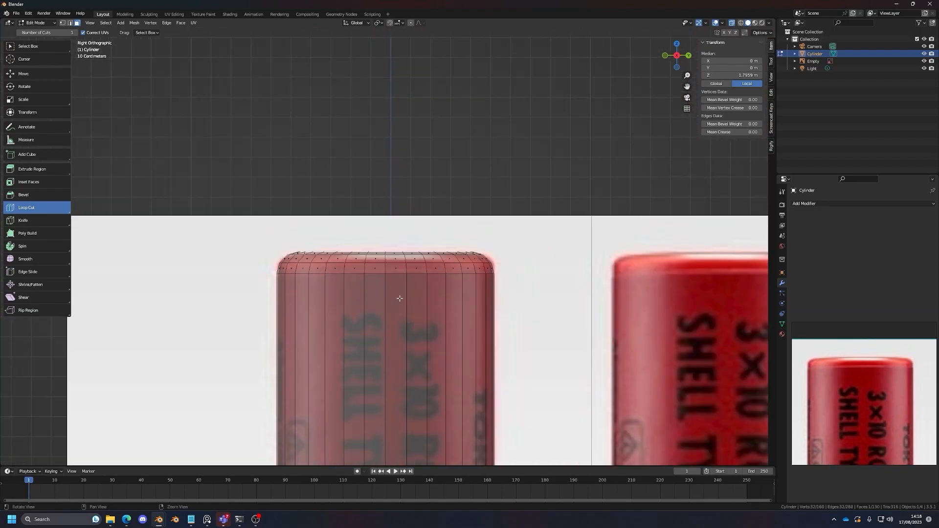
middle_drag(398, 295, 415, 310)
key(alt+z)
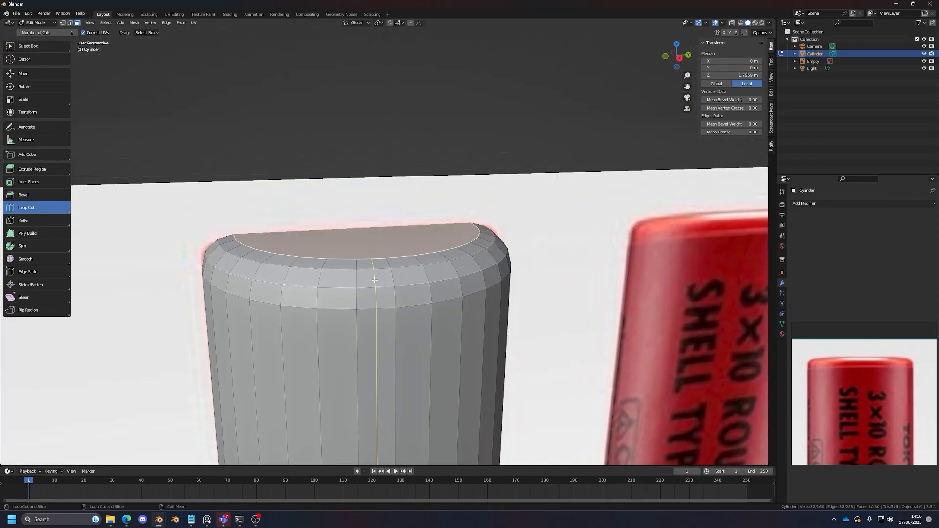
scroll(374, 280, up, 2)
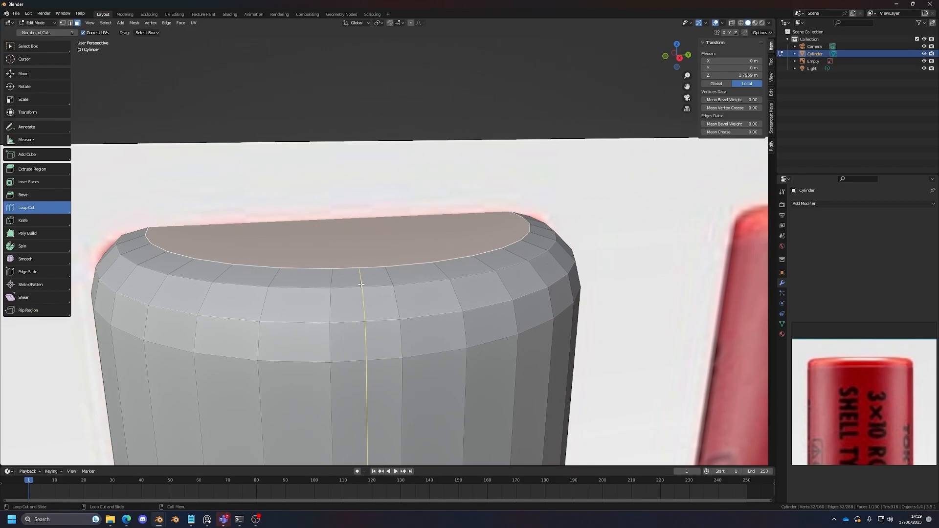
Step: Try a horizontal loop cut slid up the cylinder's body toward the bevelled rim and undo it
scroll(361, 284, down, 6)
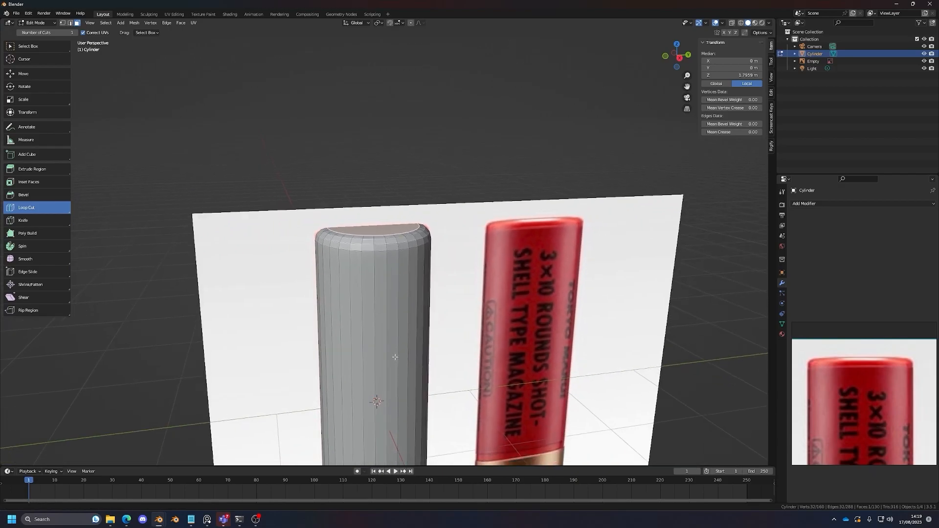
scroll(393, 361, up, 2)
drag(373, 392, 382, 149)
key(KP_Decimal)
scroll(389, 224, down, 4)
key(ctrl+z)
Step: Add a single horizontal loop cut to the cylinder's body, slid up to just below the bevelled rim with factor -0.997
drag(390, 415, 392, 197)
key(KP_Decimal)
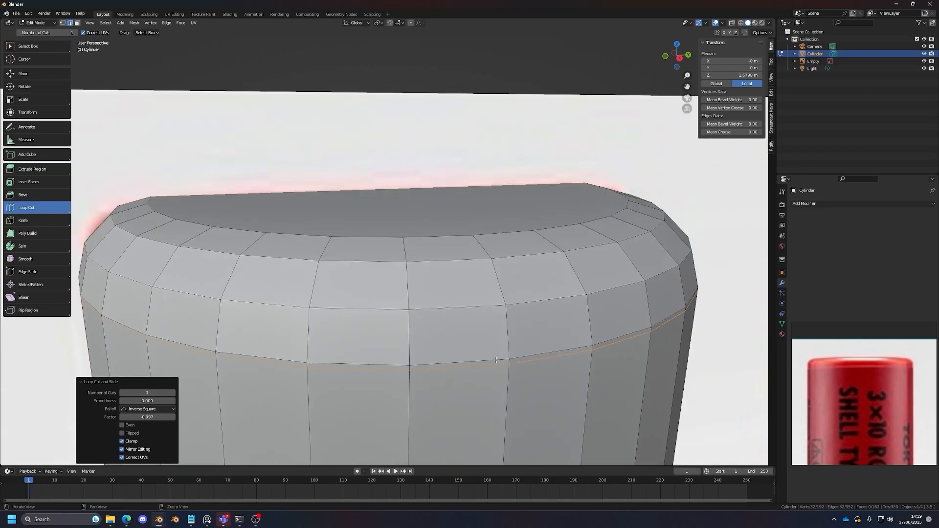
scroll(549, 256, up, 2)
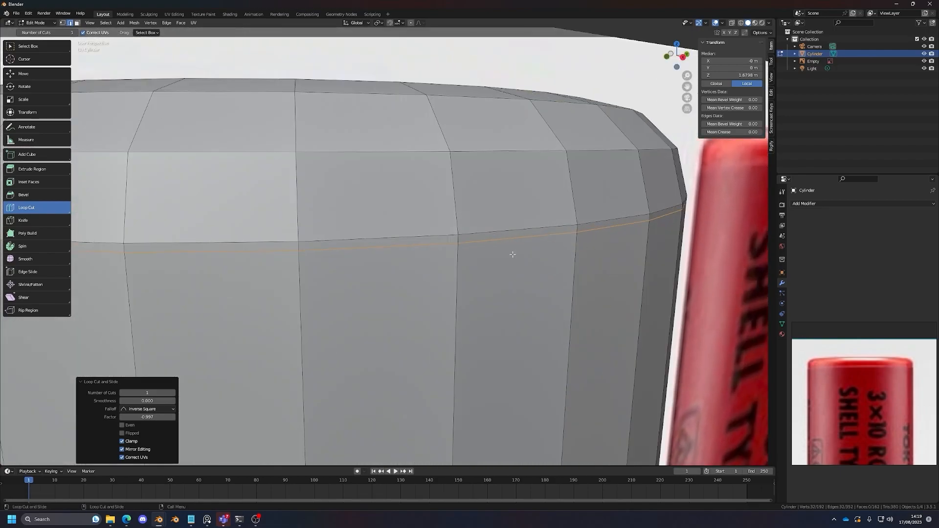
Step: Move the edge loop below the bevelled rim down along Z by about 0.0031 m
key(shift+space)
key(g)
drag(302, 158, 303, 159)
mouse_move(304, 161)
mouse_down()
mouse_move(306, 186)
mouse_move(311, 160)
mouse_up()
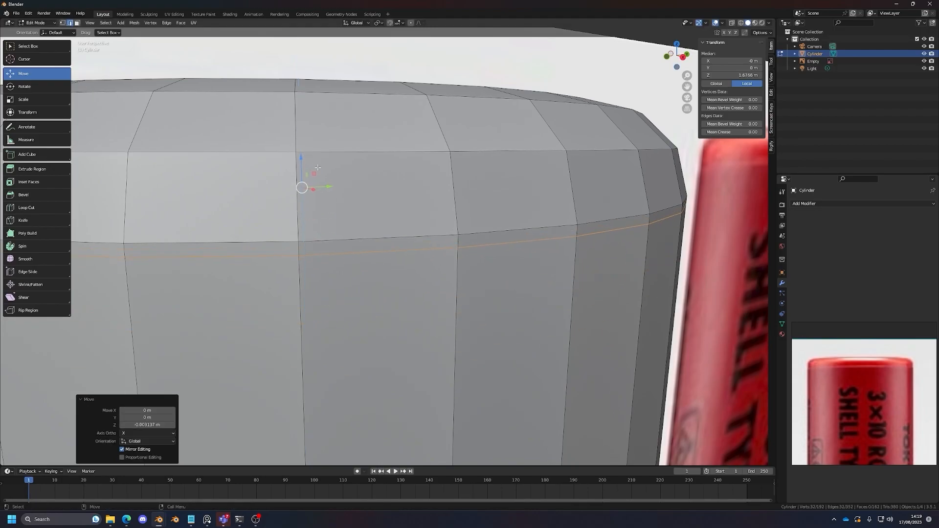
scroll(342, 210, down, 4)
scroll(376, 257, down, 2)
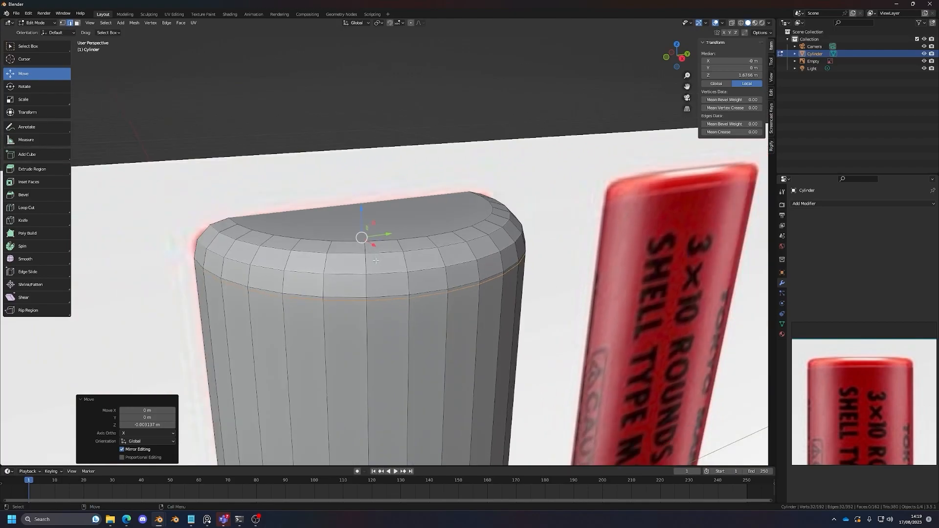
Step: Inspect the bevelled rim and the edge loop below it in Object Mode and again up close in Edit Mode
key(Tab)
click(362, 99)
middle_drag(371, 220, 342, 191)
key(Tab)
scroll(332, 220, up, 1)
mouse_move(327, 247)
middle_down()
mouse_move(322, 237)
mouse_move(324, 247)
middle_up()
shift+middle_drag(323, 247, 375, 247)
Step: Try scaling the edge loop below the bevelled rim
key(shift+space)
key(s)
key(s)
click(567, 311)
middle_drag(591, 307, 446, 224)
key(shift+space)
key(g)
Step: Clear the mesh selection and examine the rim's edge loops, finishing in Object Mode
key(alt+a)
key(w)
key(shift+space)
key(g)
scroll(444, 223, down, 3)
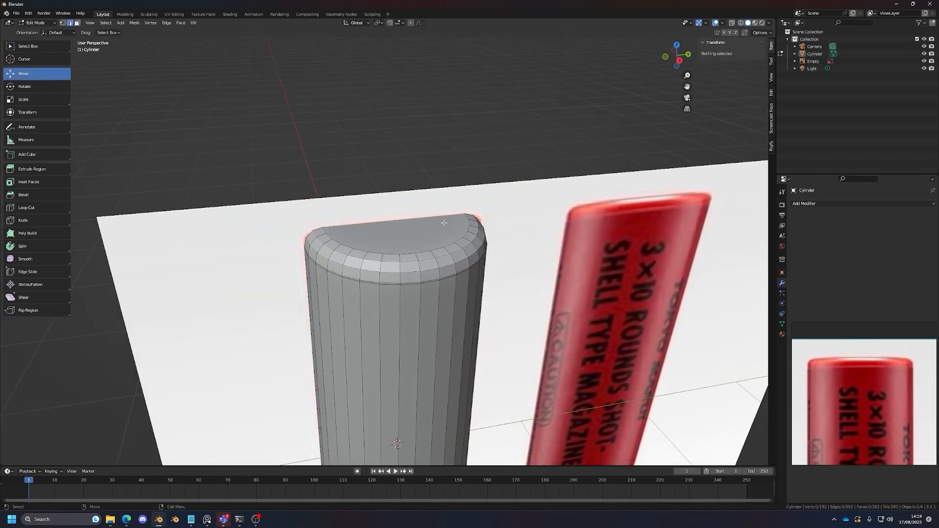
scroll(444, 223, up, 3)
key(Tab)
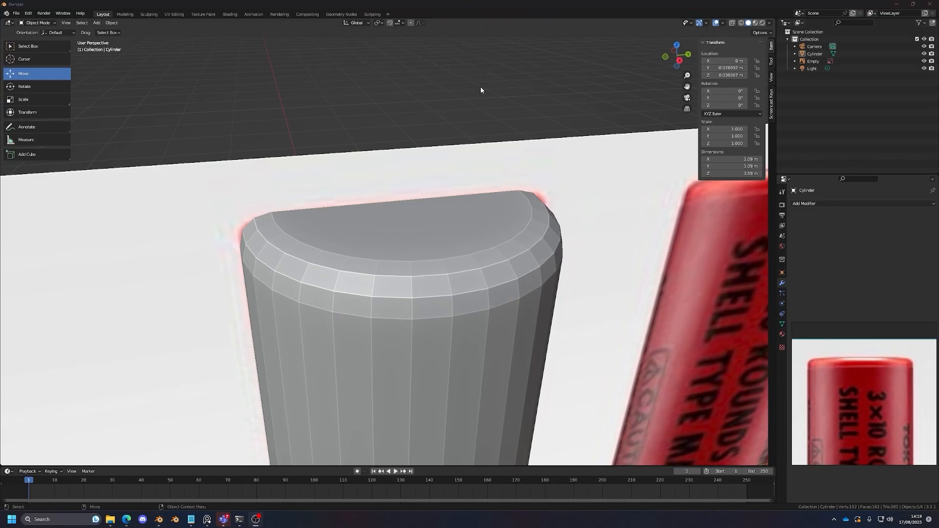
scroll(469, 143, down, 5)
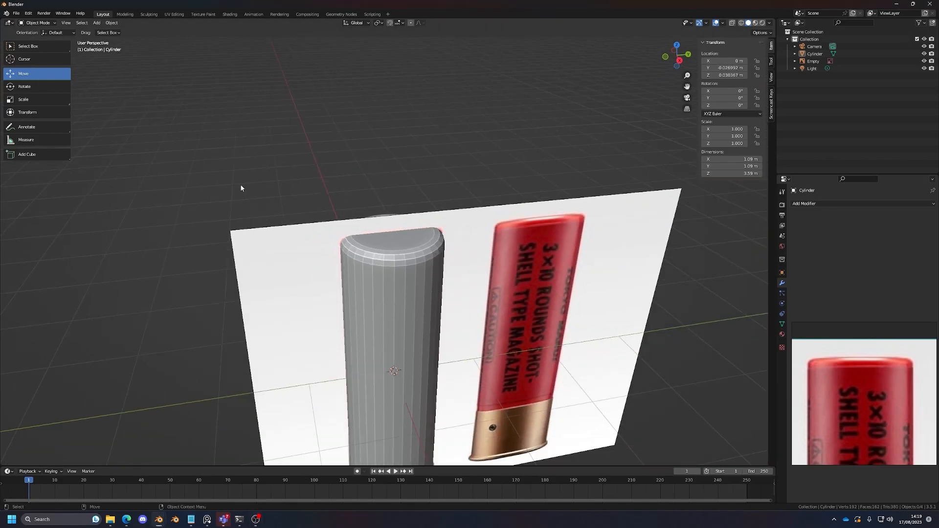
Step: In Edit Mode with edge selection, try several horizontal loop cuts slid toward the upper part of the cylinder's body
key(e)
key(w)
key(e)
scroll(402, 326, up, 1)
alt+middle_drag(402, 326, 400, 161)
key(2)
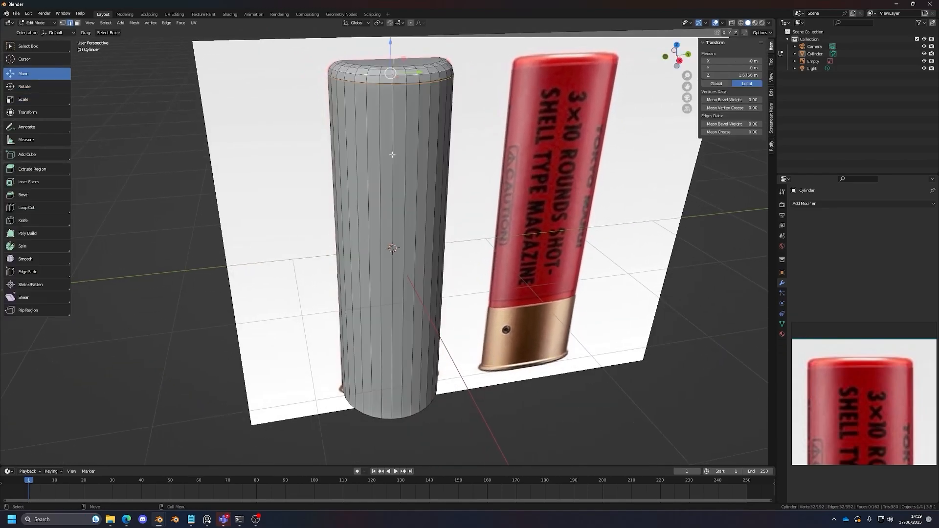
scroll(407, 120, up, 1)
key(alt+c)
drag(415, 280, 417, 86)
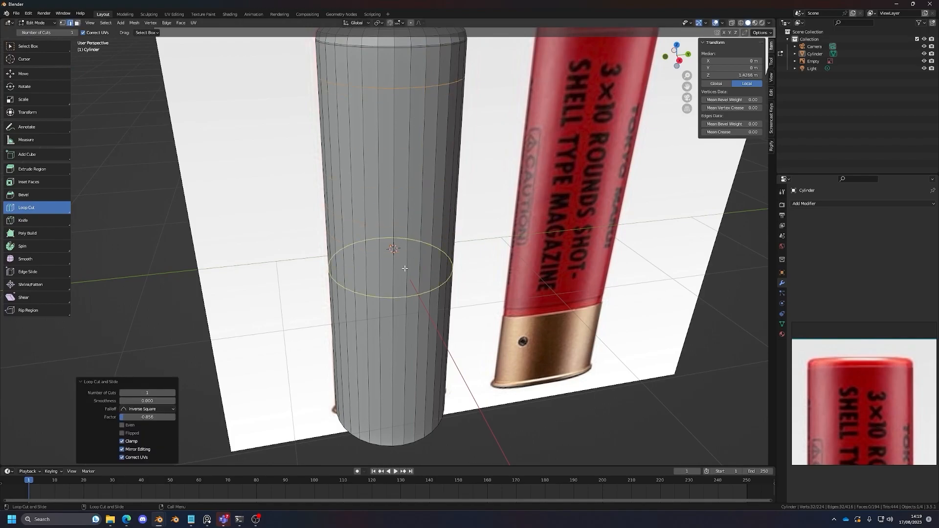
scroll(398, 263, down, 3)
drag(389, 266, 386, 193)
drag(401, 274, 396, 198)
drag(398, 276, 409, 220)
drag(415, 306, 436, 245)
Step: Undo all the trial loop cuts on the cylinder's body
key(ctrl+z)
key(ctrl+z)
key(ctrl+z)
key(ctrl+z)
key(ctrl+z)
key(ctrl+z)
key(ctrl+z)
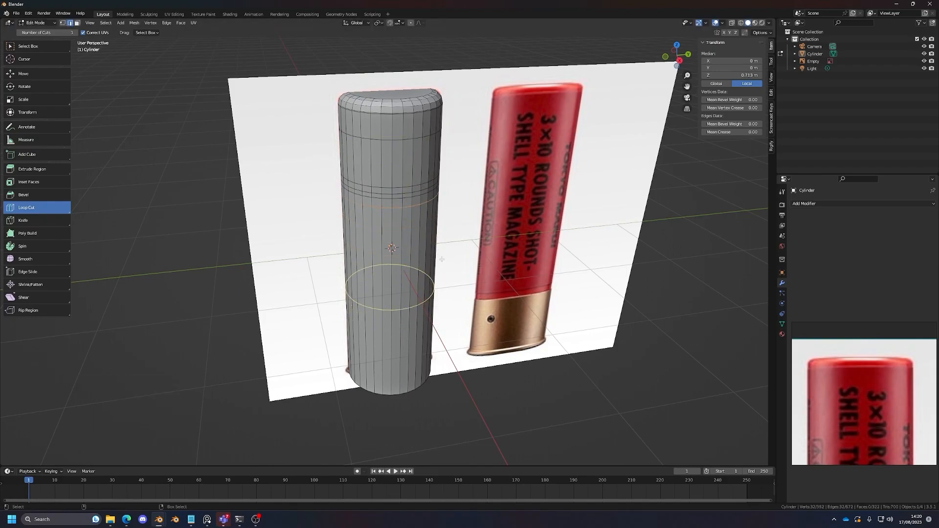
scroll(440, 258, up, 2)
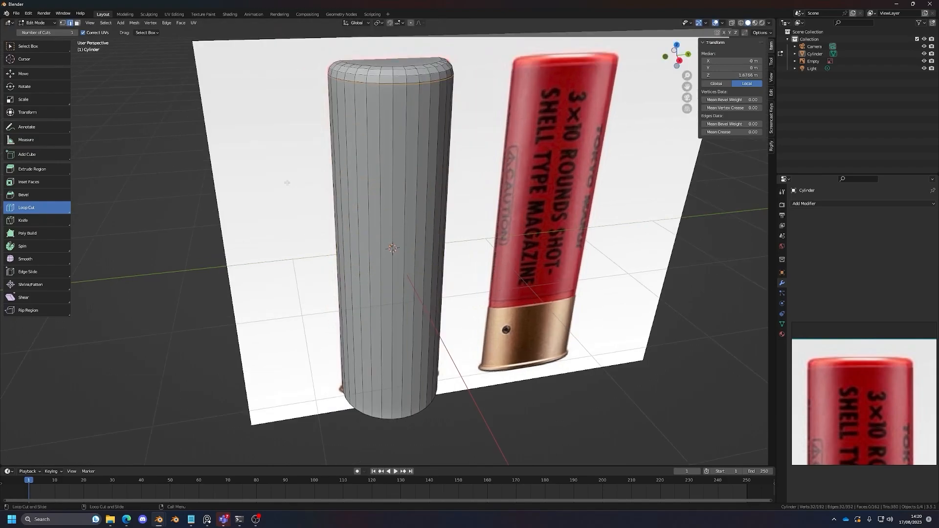
Step: Clear the edge selection and select only the cylinder's top face in face selection mode
key(shift+space)
key(g)
scroll(389, 161, up, 5)
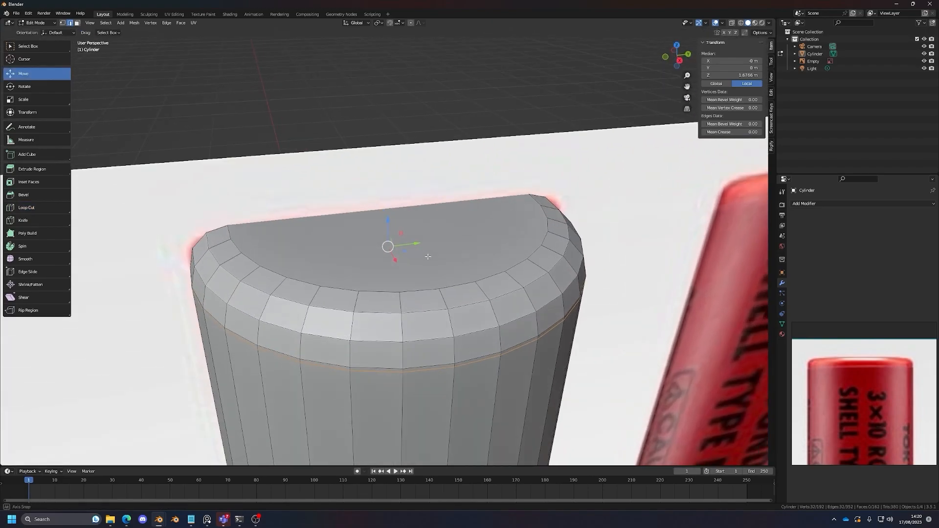
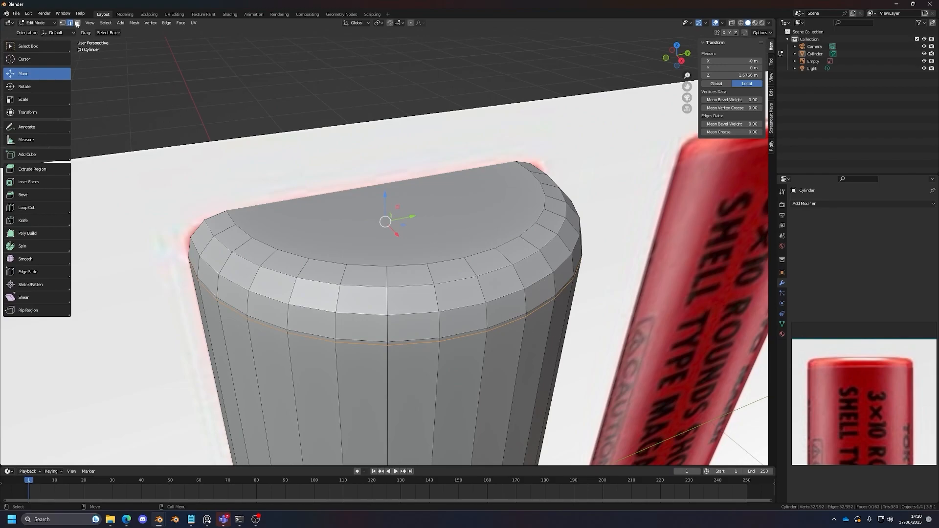
key(alt+a)
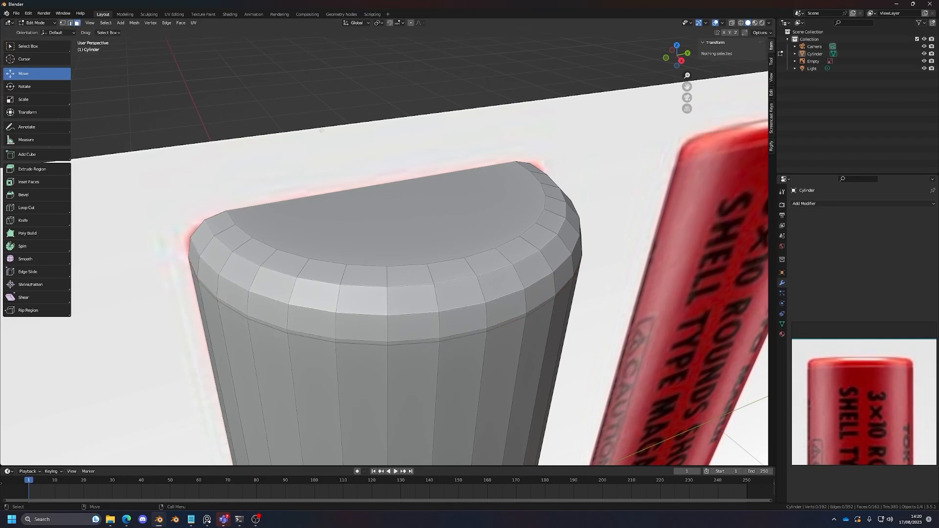
click(393, 206)
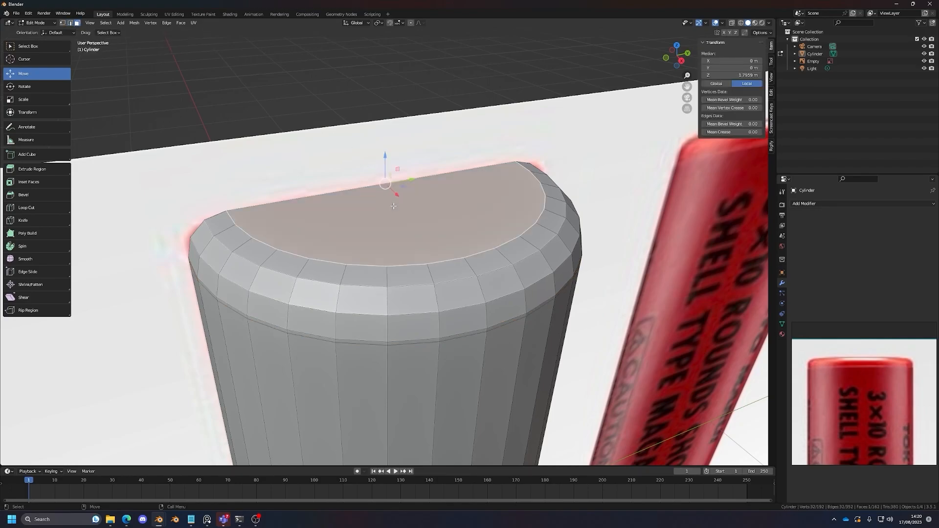
Step: Try growing and shrinking the face selection ring by ring around the cylinder's top face
key(ctrl+KP_Add)
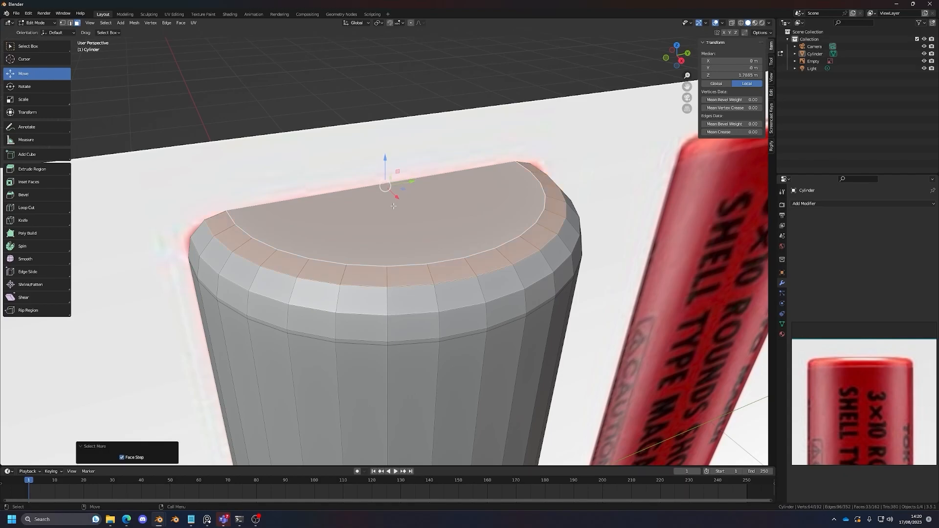
key(ctrl+KP_Subtract)
key(ctrl+KP_Add)
key(ctrl+KP_Add)
key(ctrl+KP_Add)
key(ctrl+KP_Subtract)
key(ctrl+KP_Subtract)
key(ctrl+KP_Subtract)
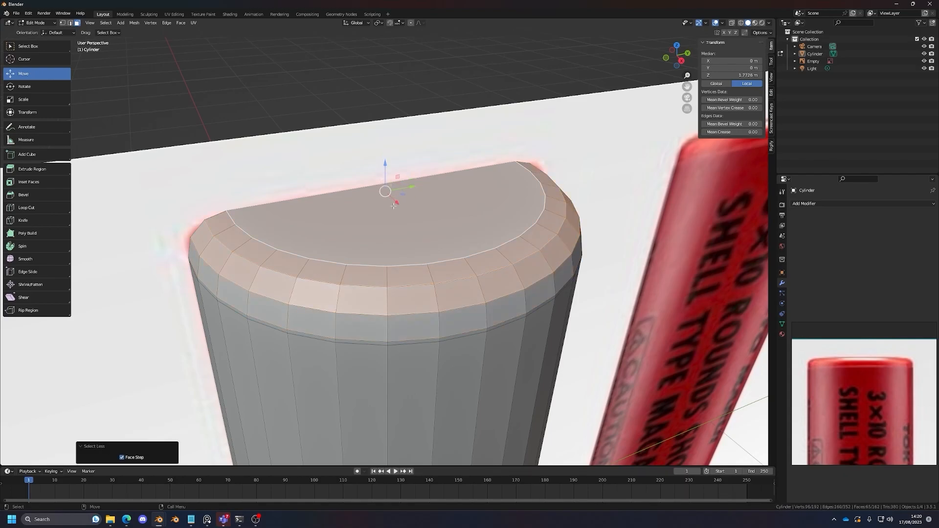
Step: Grow the face selection to cover the top face and all three rings of the bevelled rim
key(ctrl+KP_Add)
key(ctrl+KP_Add)
key(ctrl+KP_Add)
middle_drag(465, 293, 472, 303)
scroll(473, 303, up, 10)
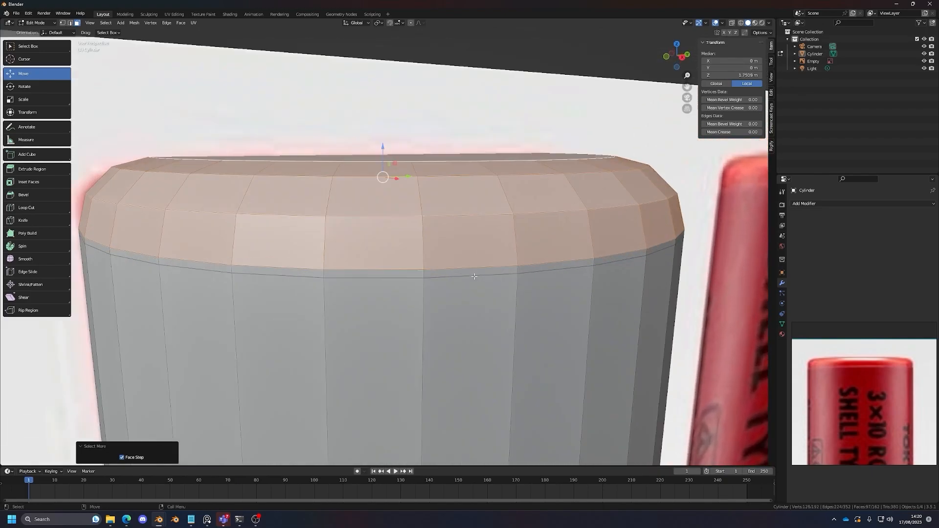
scroll(448, 228, down, 4)
middle_drag(500, 229, 508, 269)
Step: Scale the selected top and rim faces down uniformly to about 0.995
key(shift+space)
key(s)
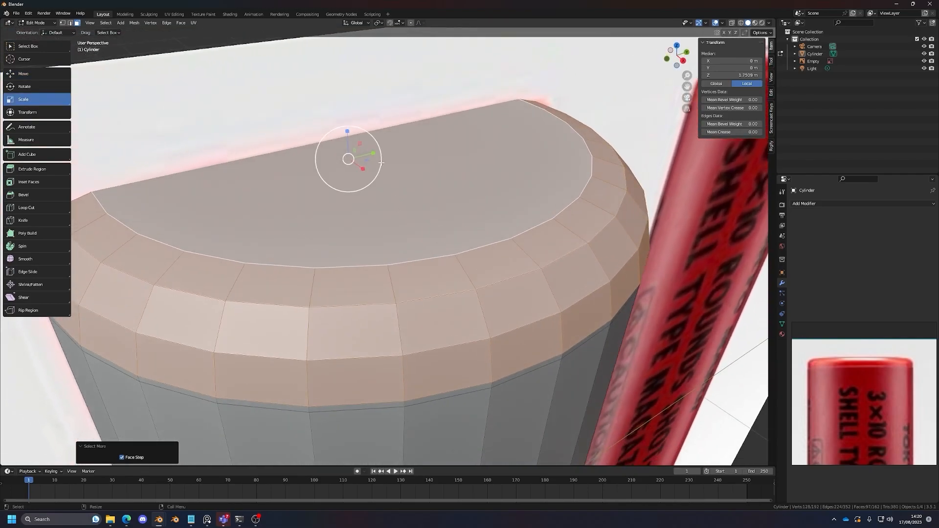
key(s)
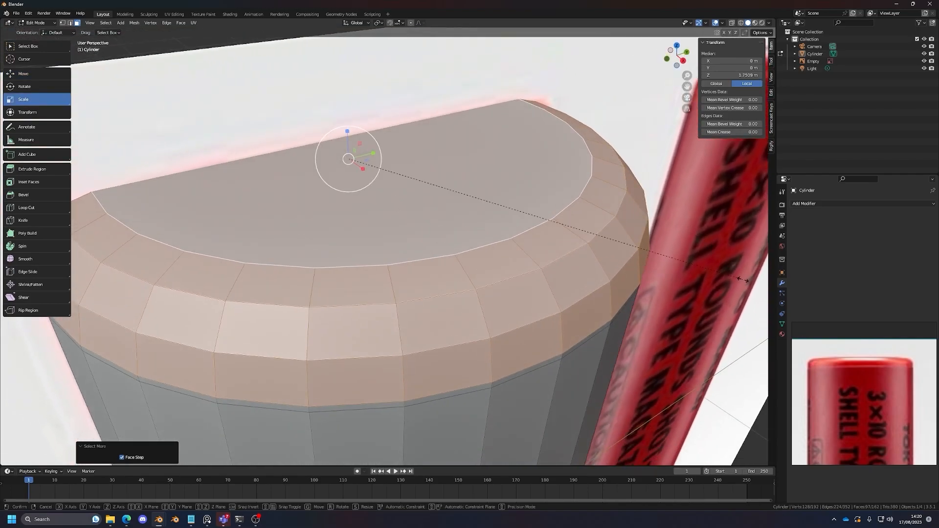
click(743, 280)
middle_drag(742, 280, 650, 294)
key(s)
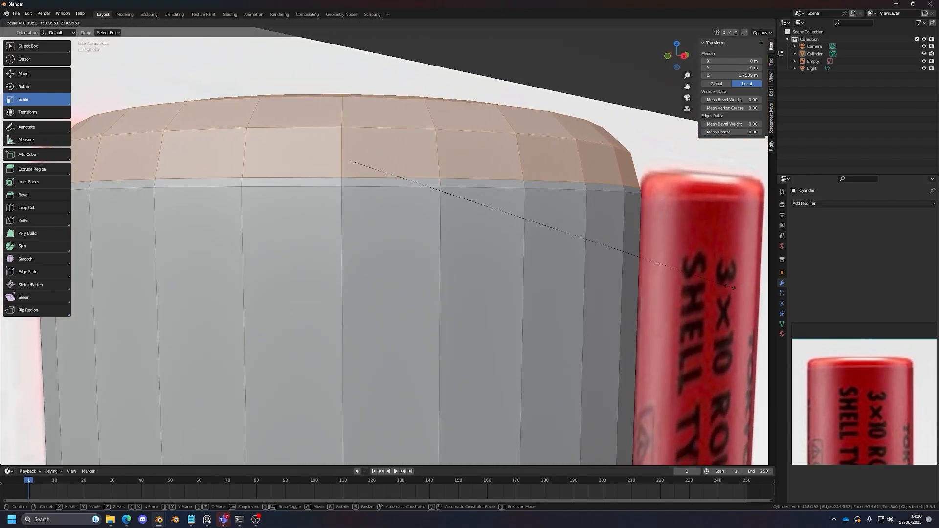
click(691, 277)
Step: Examine the slightly inset rim in Object Mode with nothing selected and the viewport overlays hidden
key(Tab)
click(585, 70)
scroll(530, 230, down, 4)
middle_drag(529, 231, 494, 226)
click(716, 23)
scroll(411, 259, down, 3)
mouse_move(410, 259)
middle_down()
mouse_move(421, 249)
mouse_move(400, 256)
mouse_move(426, 262)
middle_up()
scroll(418, 258, up, 3)
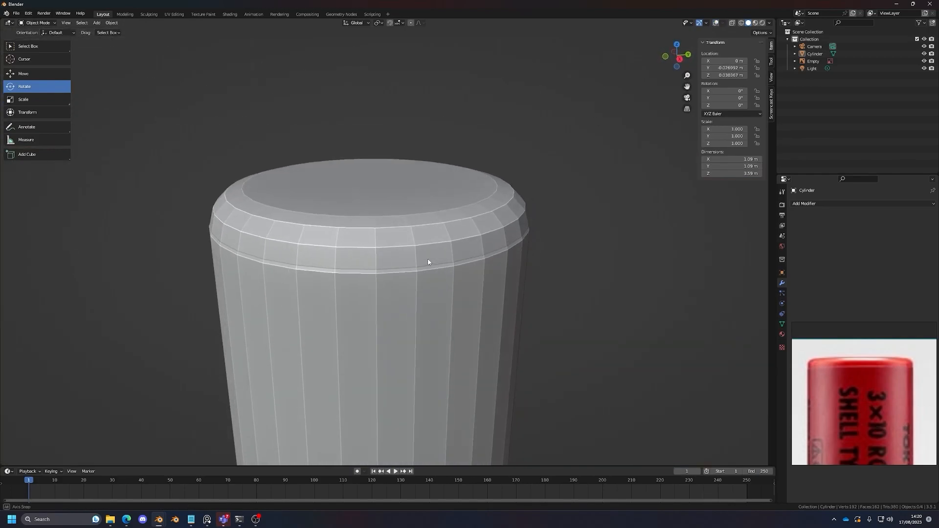
scroll(433, 274, up, 5)
scroll(362, 274, down, 4)
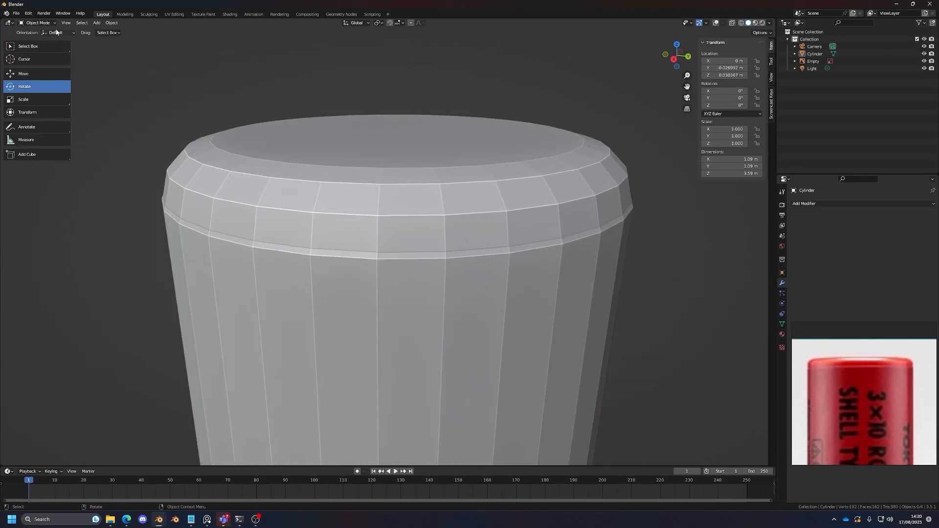
Step: Select the cylinder, return it to Edit Mode and show the viewport overlays again
click(359, 207)
key(Tab)
scroll(339, 192, down, 2)
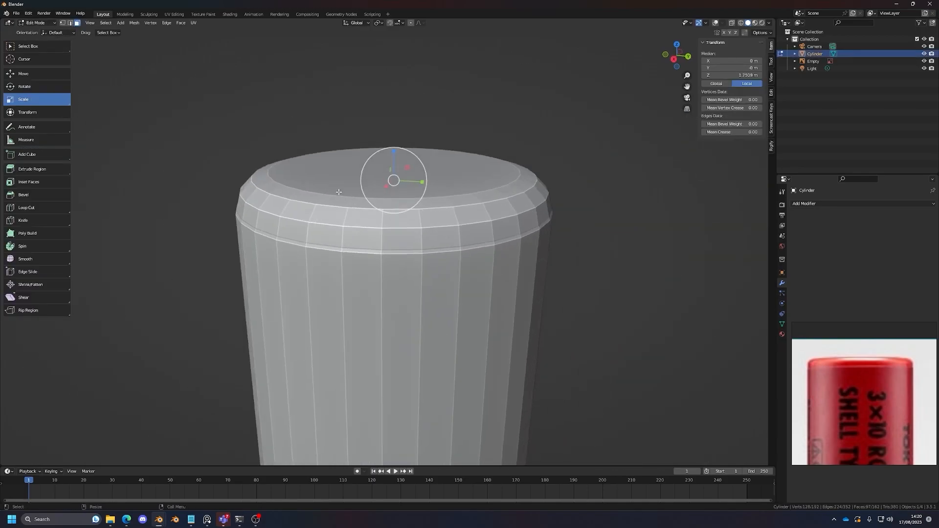
click(714, 23)
scroll(518, 177, up, 1)
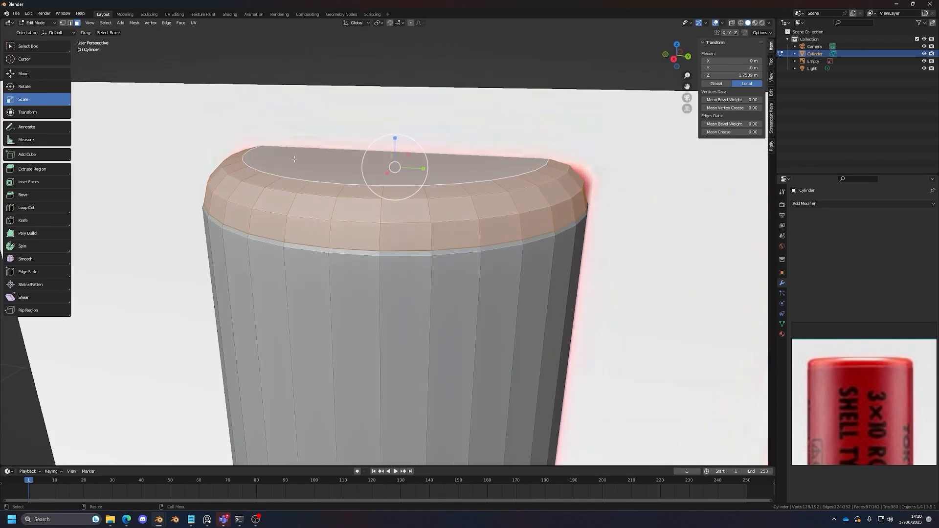
Step: Switch the cylinder to Object Mode, apply Shade Auto Smooth and check the smoothed rim from several angles
click(36, 23)
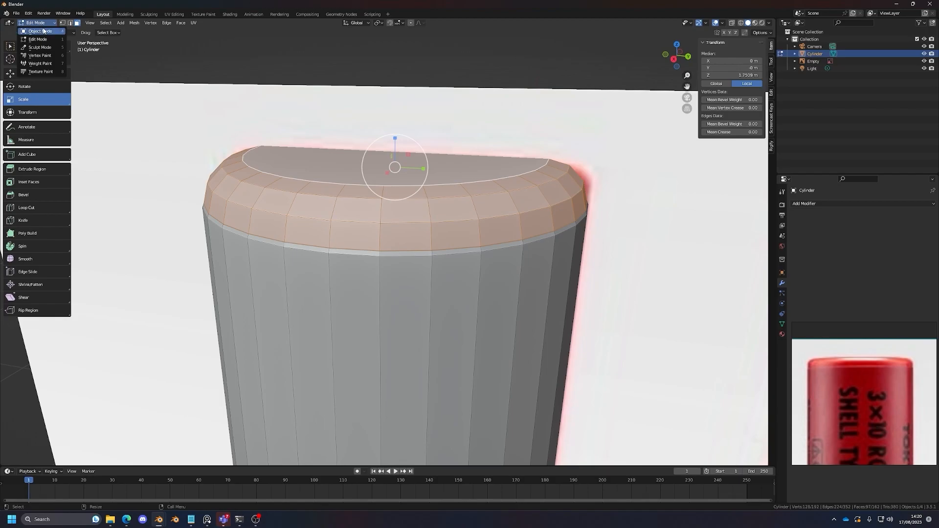
click(40, 31)
scroll(407, 215, down, 2)
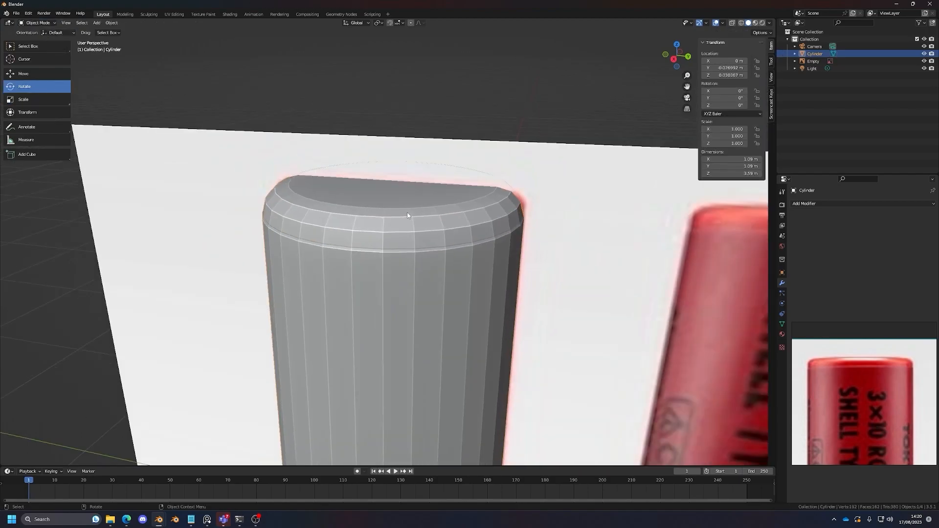
middle_drag(407, 215, 432, 256)
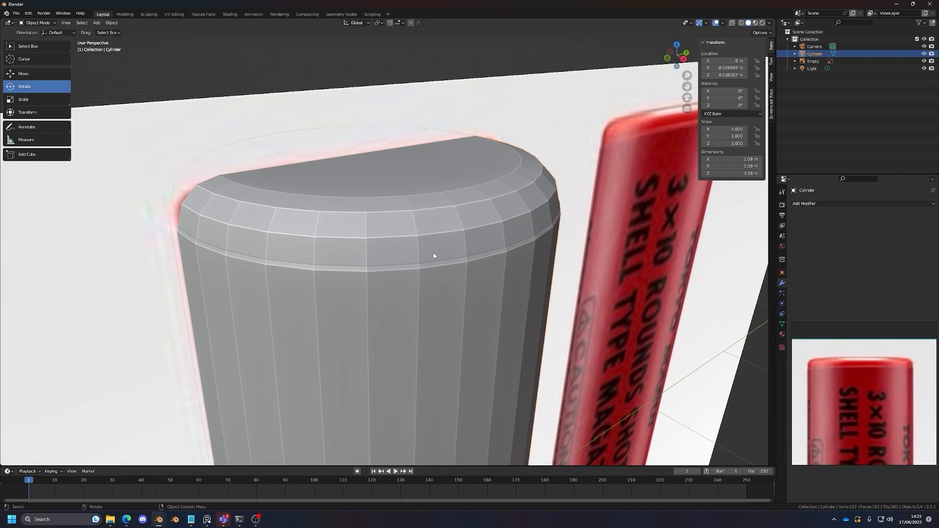
right_click(431, 255)
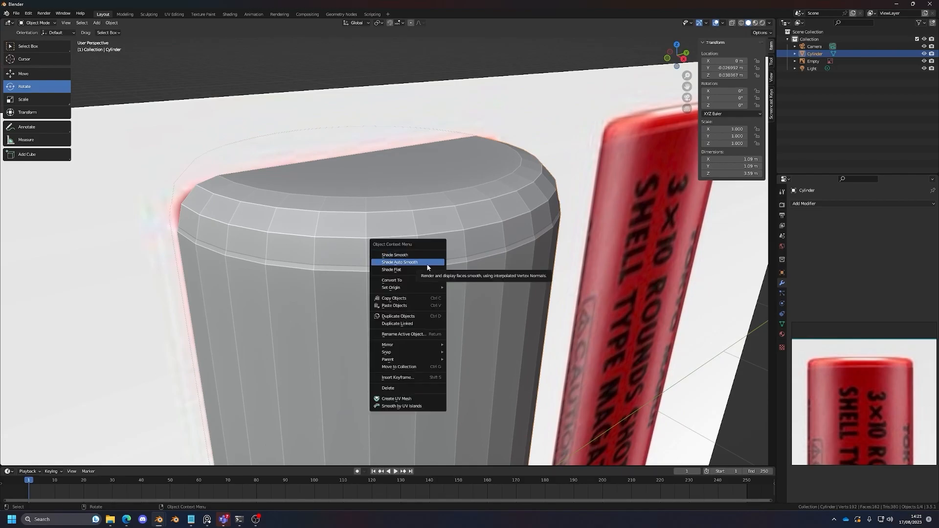
click(426, 263)
middle_drag(426, 265, 347, 246)
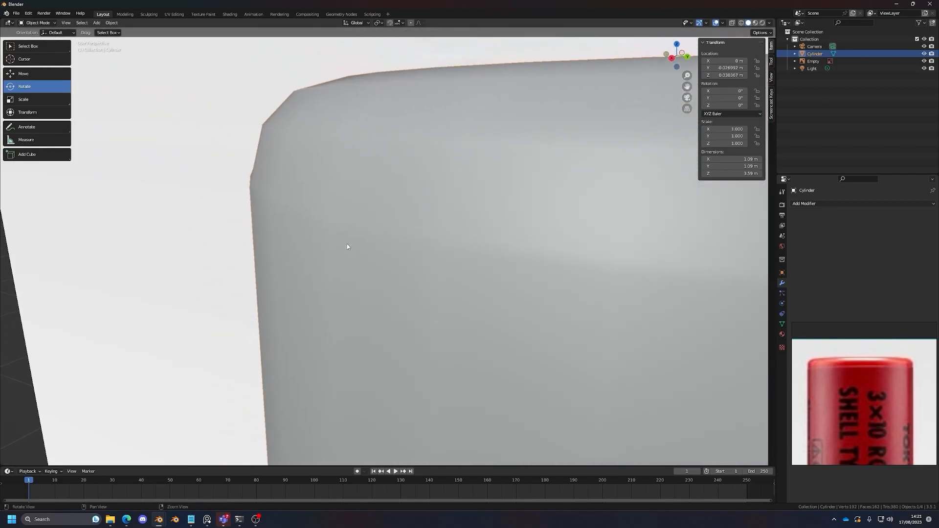
scroll(347, 247, down, 6)
scroll(450, 254, up, 5)
Step: Scale the selected top and rim faces down uniformly to 0.995 in Edit Mode
key(Tab)
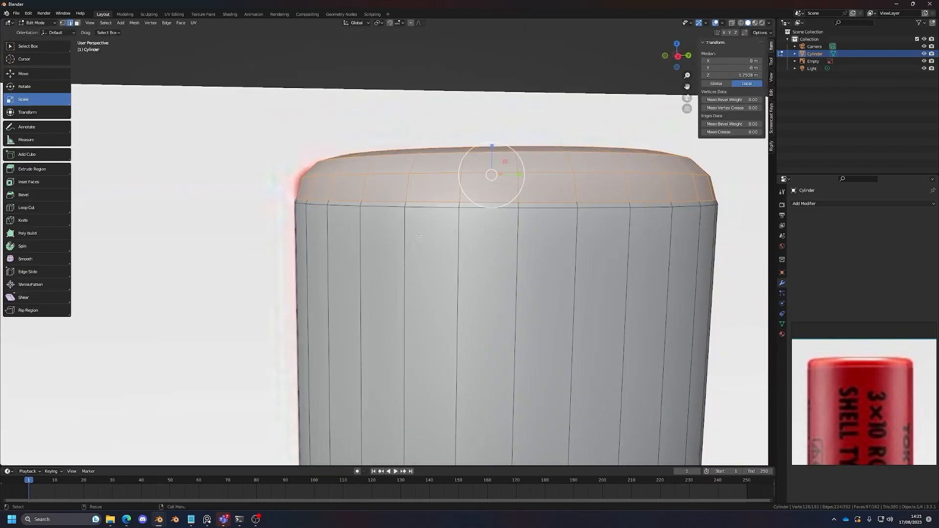
scroll(419, 234, up, 2)
key(s)
click(664, 276)
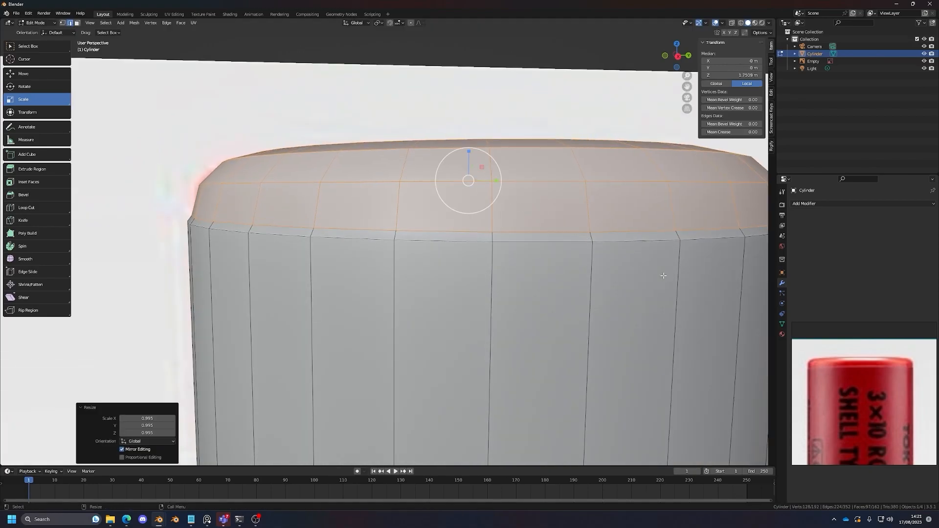
Step: Check the smooth-shaded rim in Object Mode with the cylinder deselected, and return to Edit Mode for a close view
scroll(664, 276, down, 6)
key(4)
click(472, 155)
alt+drag(472, 155, 445, 182)
scroll(419, 264, up, 4)
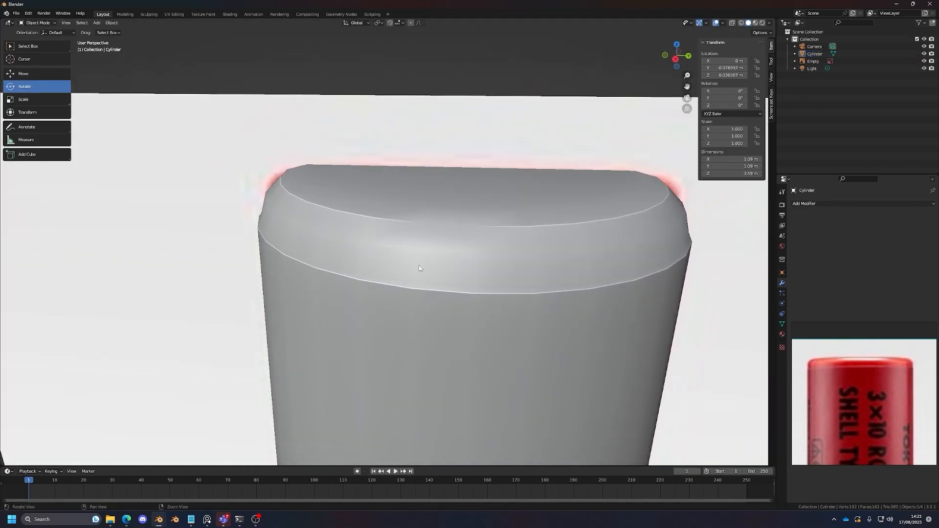
key(Tab)
scroll(421, 256, up, 2)
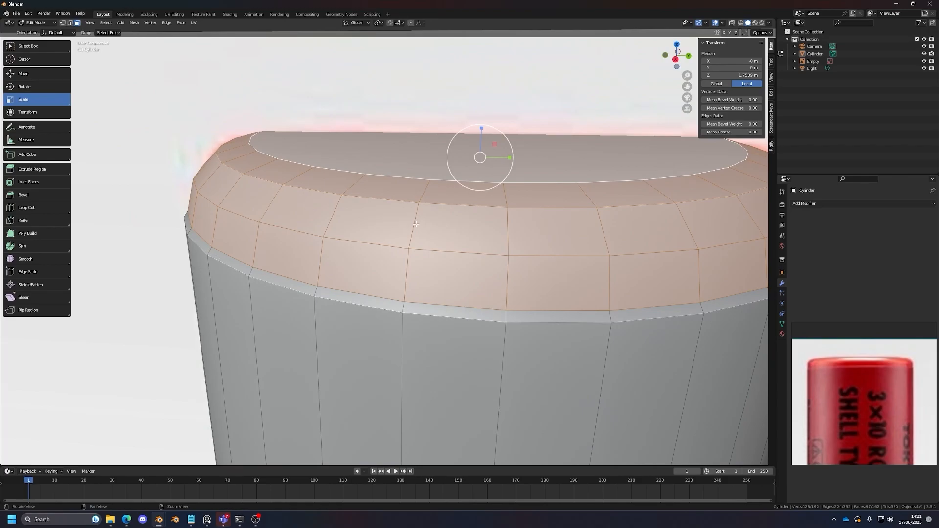
Step: Switch the cylinder to Object Mode and examine its rim beside the reference shell
shift+middle_drag(424, 231, 405, 203)
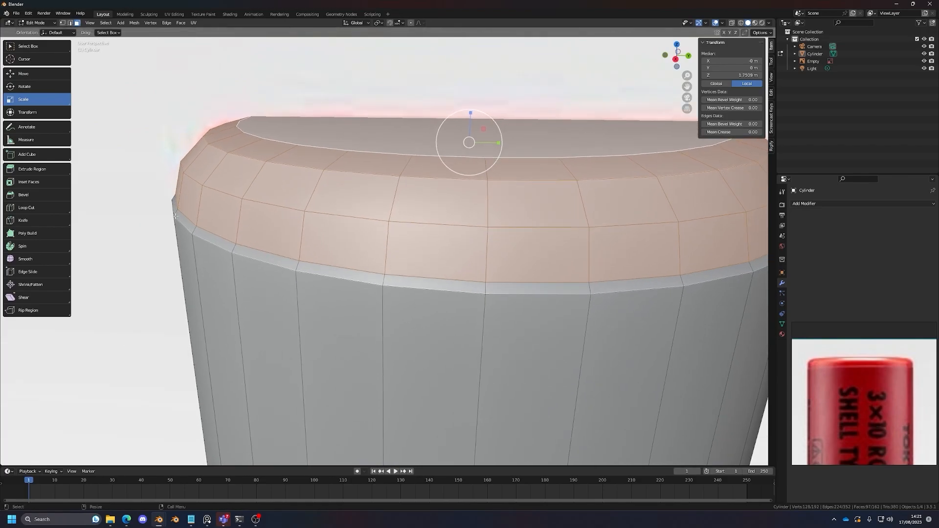
scroll(323, 224, down, 2)
key(Tab)
scroll(473, 57, down, 7)
mouse_move(465, 227)
middle_down()
mouse_move(486, 238)
mouse_move(427, 213)
middle_up()
Step: Try annotating the curve along the underside of the cylinder's rim
key(shift+space)
key(d)
drag(433, 196, 423, 204)
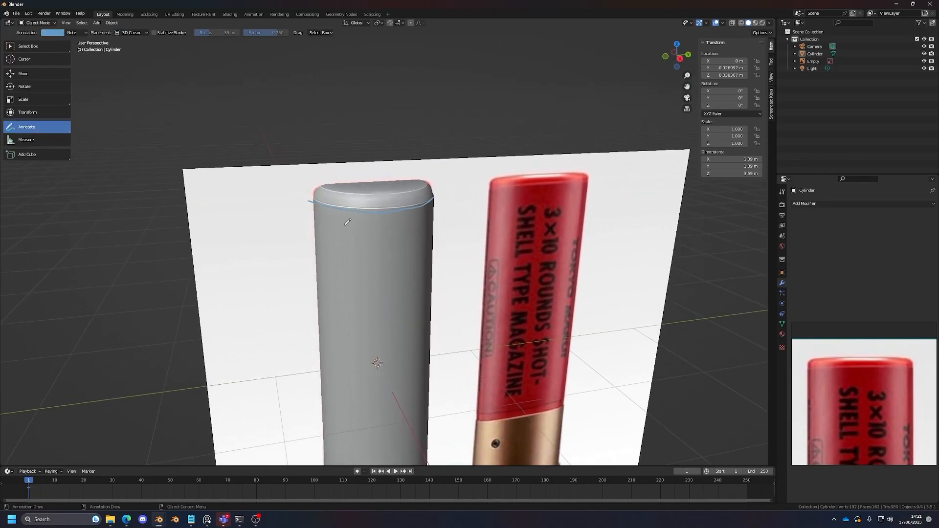
scroll(472, 268, up, 2)
key(shift+space)
key(g)
scroll(471, 274, up, 3)
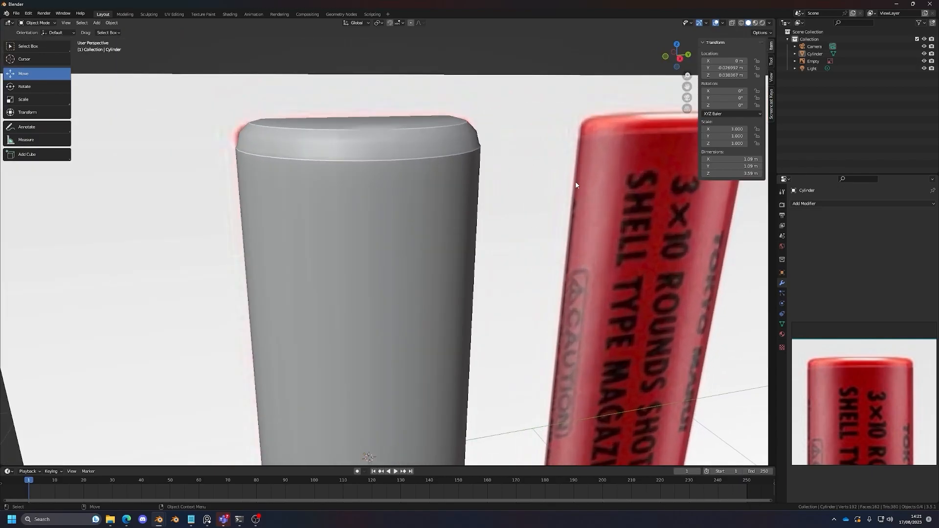
Step: Compare the cylinder's outline with the reference shell using X-ray in the right orthographic view
scroll(489, 214, down, 3)
key(alt+z)
key(KP_3)
scroll(603, 121, up, 4)
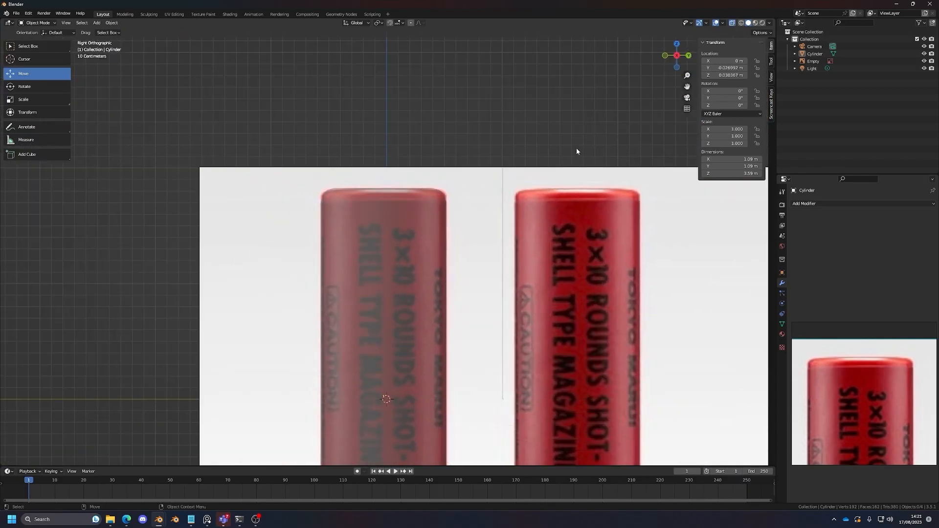
key(alt+z)
Step: Select the cylinder and put it in Edit Mode with its cap seen from above
shift+middle_drag(413, 305, 407, 247)
click(406, 243)
middle_drag(413, 180, 513, 247)
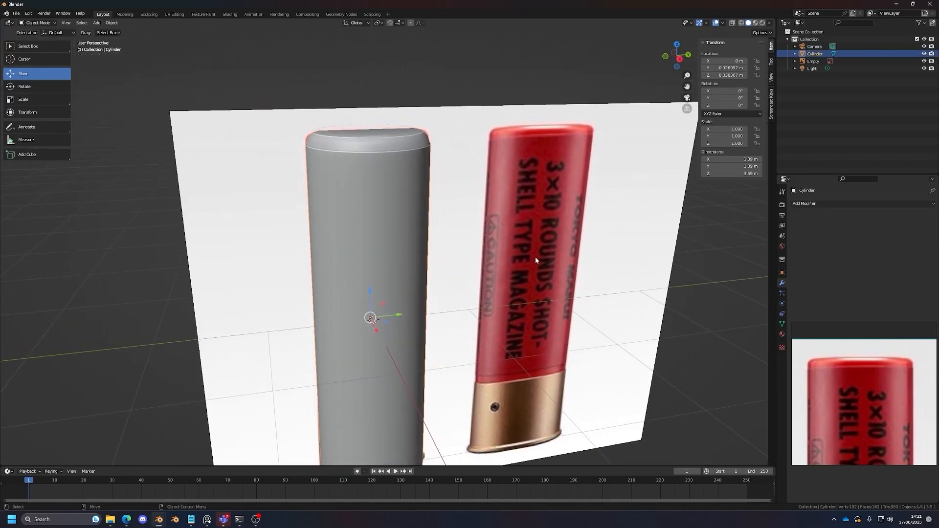
scroll(513, 248, down, 6)
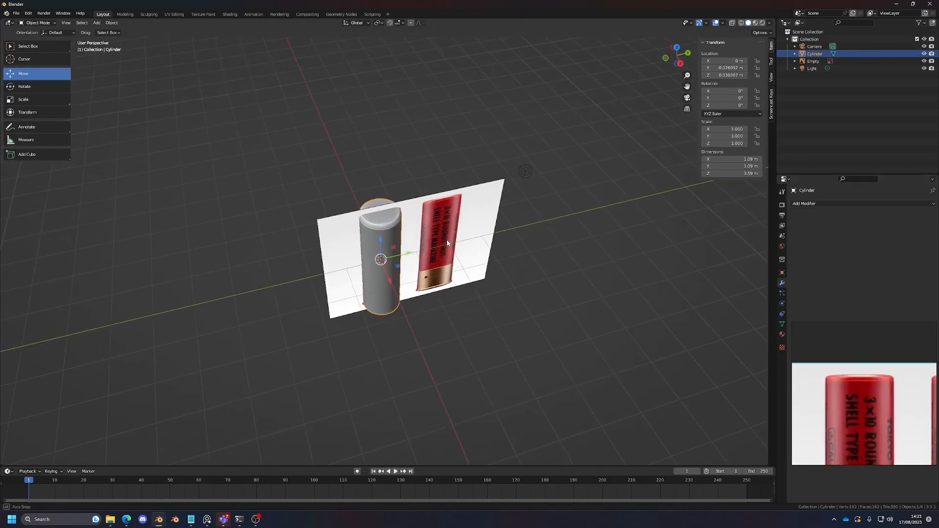
scroll(447, 240, up, 6)
key(Tab)
Step: Examine the recessed cap of the red shell in the second reference image up close
scroll(855, 403, down, 3)
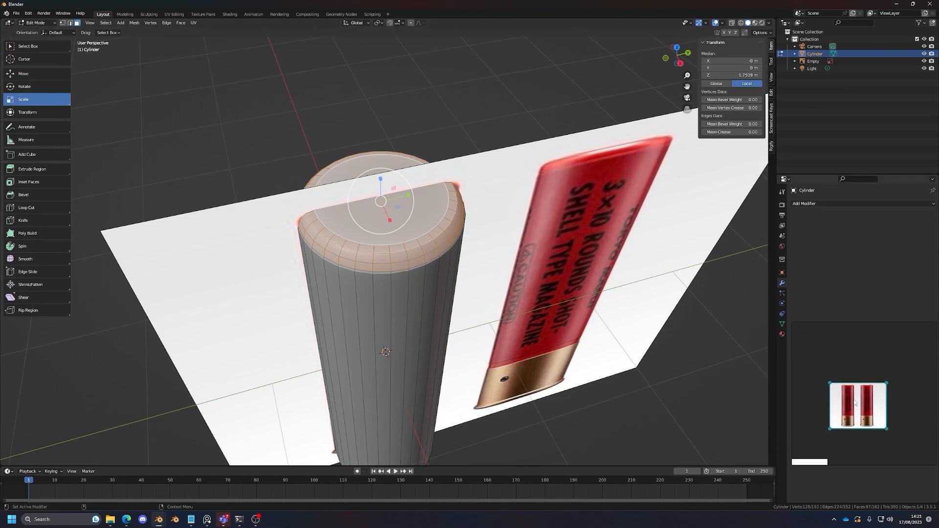
scroll(857, 380, up, 5)
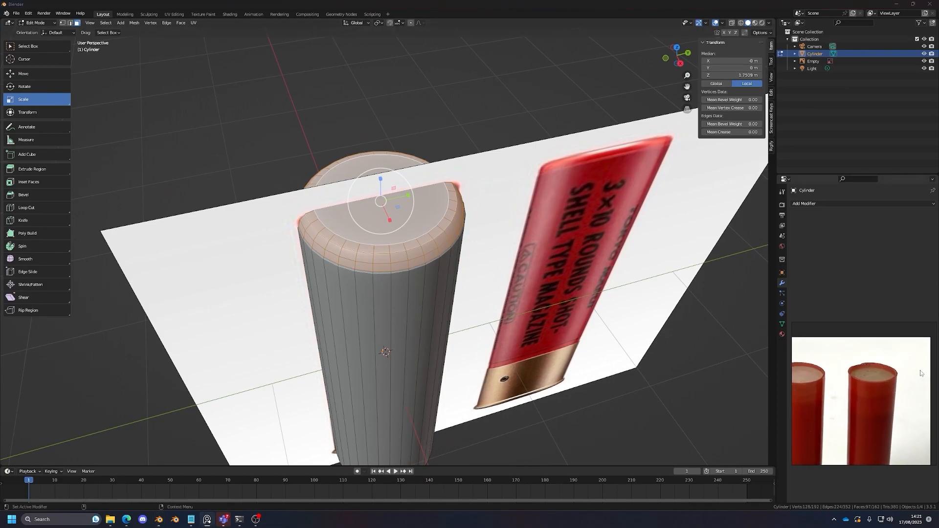
scroll(884, 383, up, 6)
scroll(901, 380, down, 3)
scroll(883, 370, up, 1)
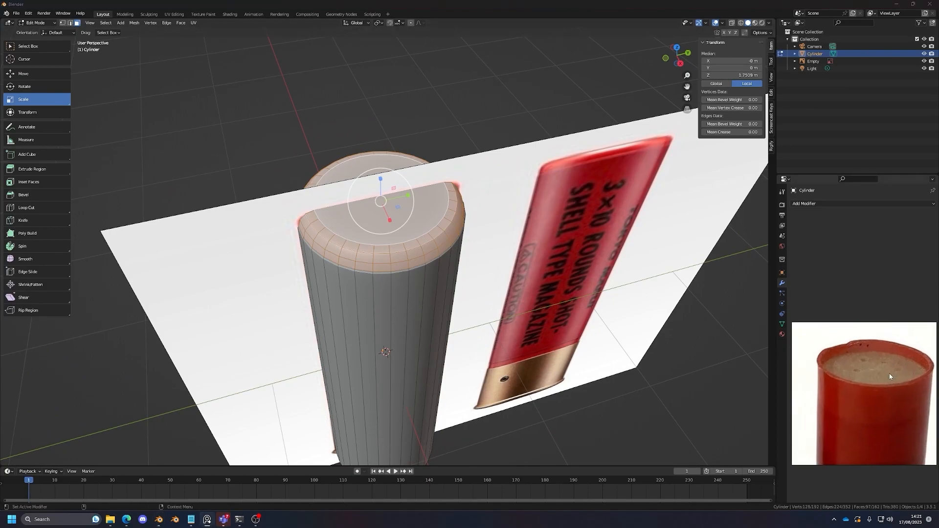
scroll(363, 109, up, 3)
Step: Try insetting the cylinder's top face about 0.036 m, and undo the inset
click(466, 186)
shift+middle_drag(465, 184, 465, 237)
scroll(465, 237, up, 1)
scroll(464, 237, down, 4)
key(shift+space)
key(g)
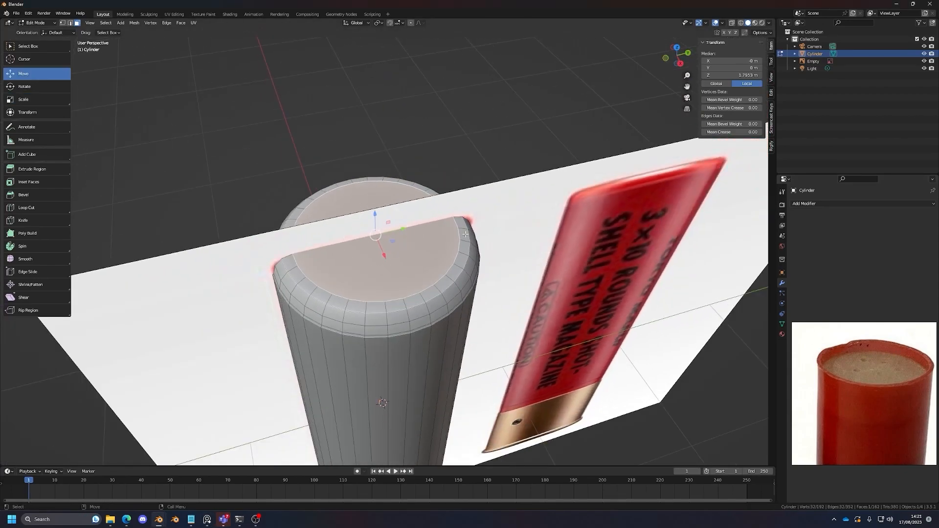
scroll(465, 234, up, 1)
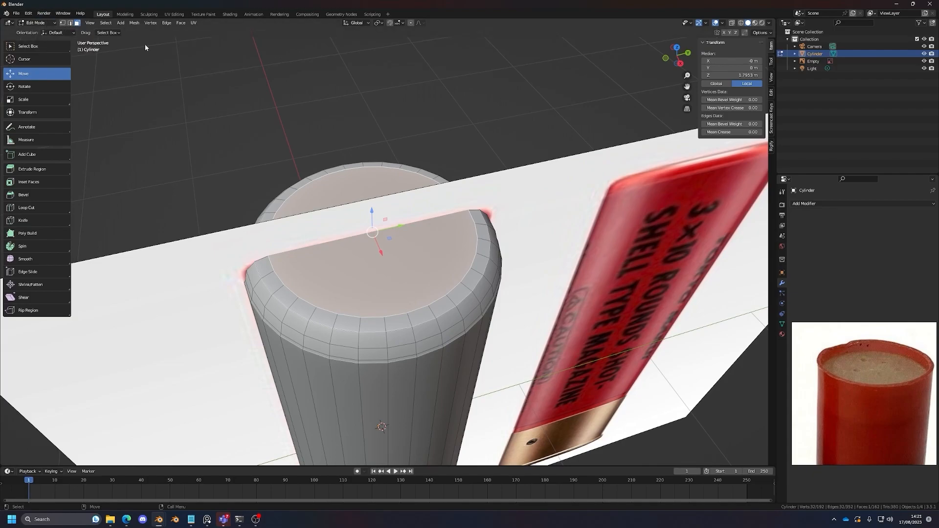
click(39, 183)
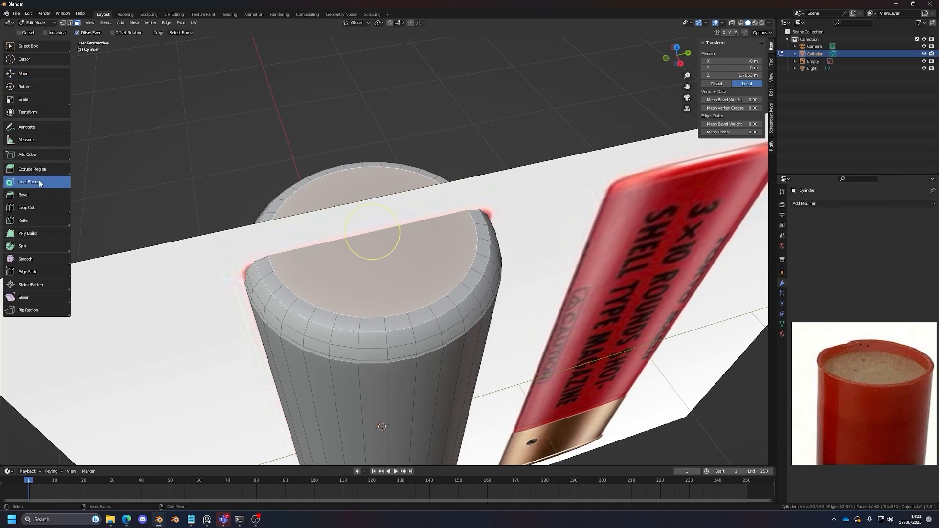
key(i)
click(625, 297)
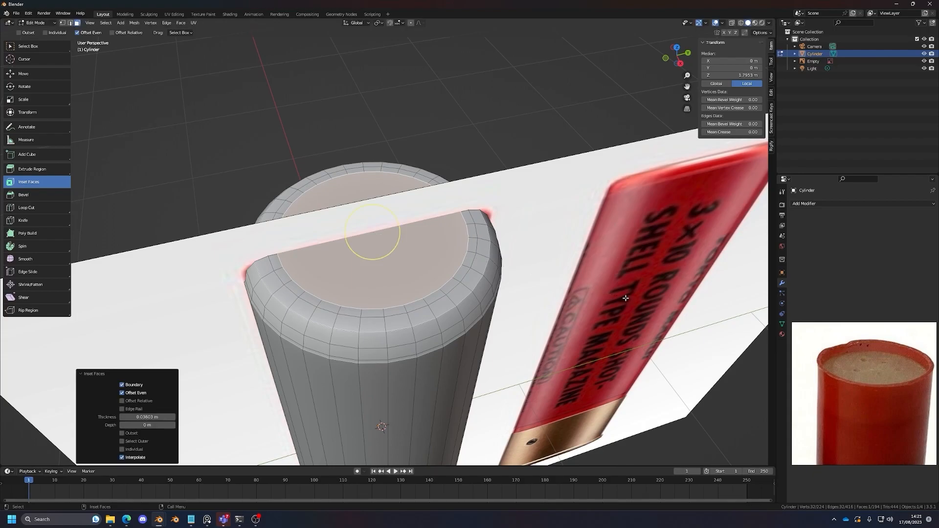
key(ctrl+z)
Step: Try insetting a single face of the rim about 0.019 m
click(475, 276)
key(i)
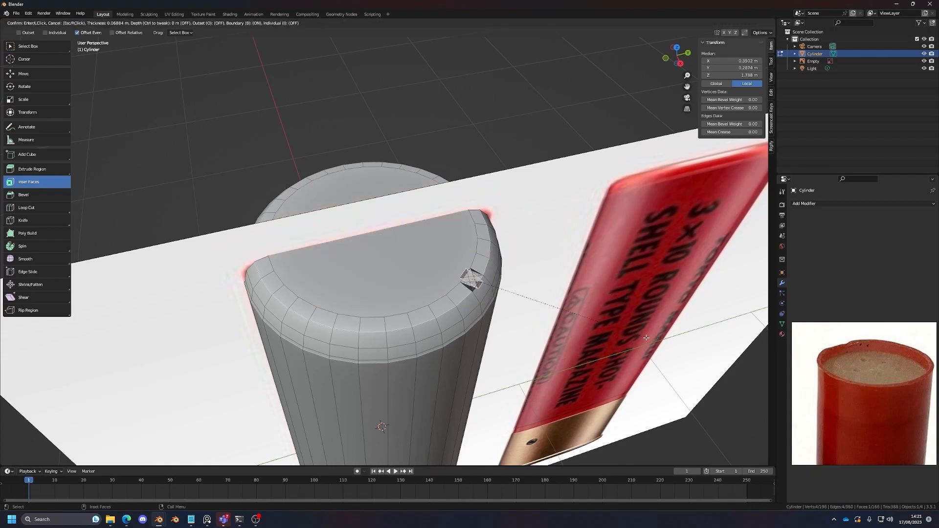
click(660, 336)
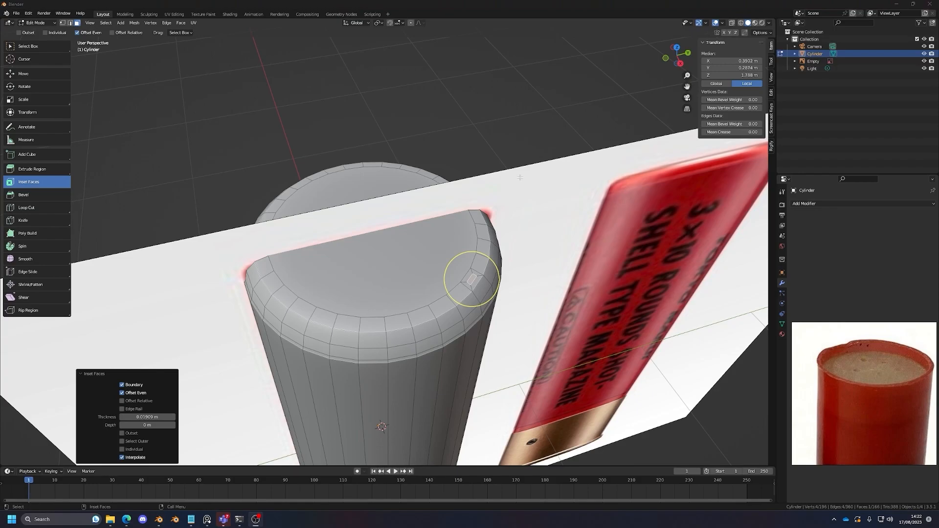
click(376, 274)
click(468, 278)
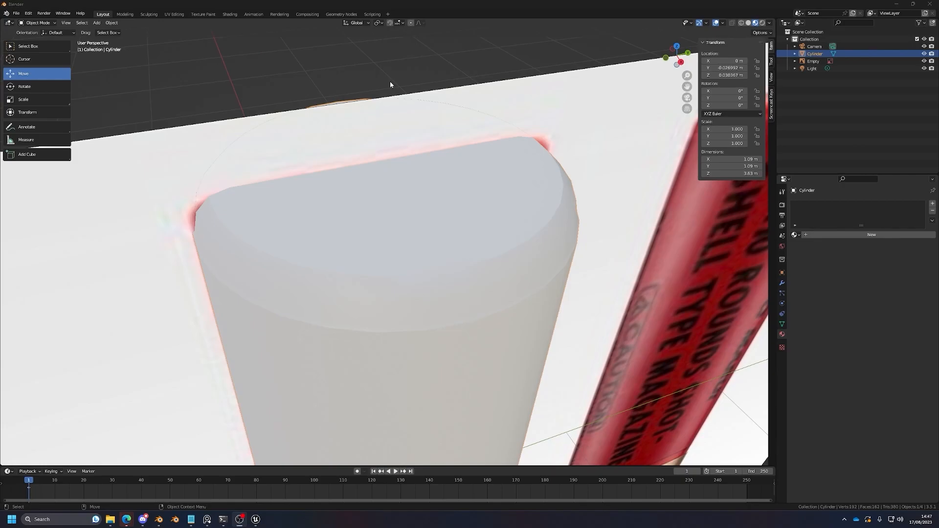
Step: Select the cylinder and set the viewport shading to Solid
click(403, 190)
scroll(403, 190, down, 4)
scroll(461, 221, up, 4)
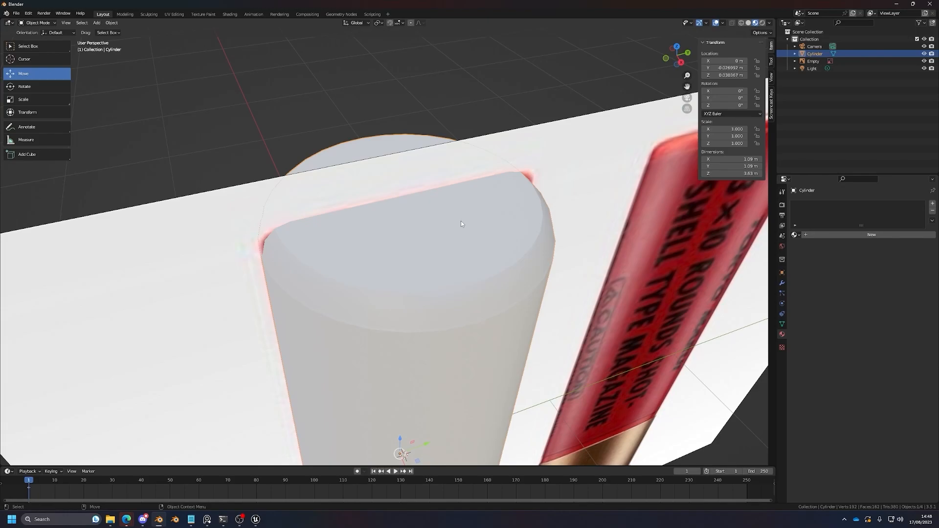
key(alt+z)
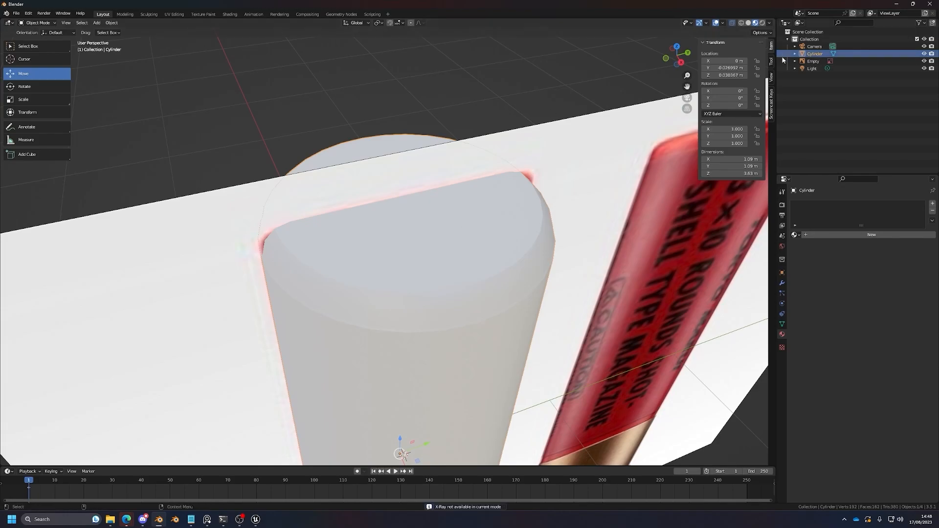
click(748, 23)
Step: Compare the cylinder's rim with the reference shell by switching X-ray on and off
scroll(478, 225, down, 4)
key(alt+z)
middle_drag(478, 225, 469, 207)
key(alt+z)
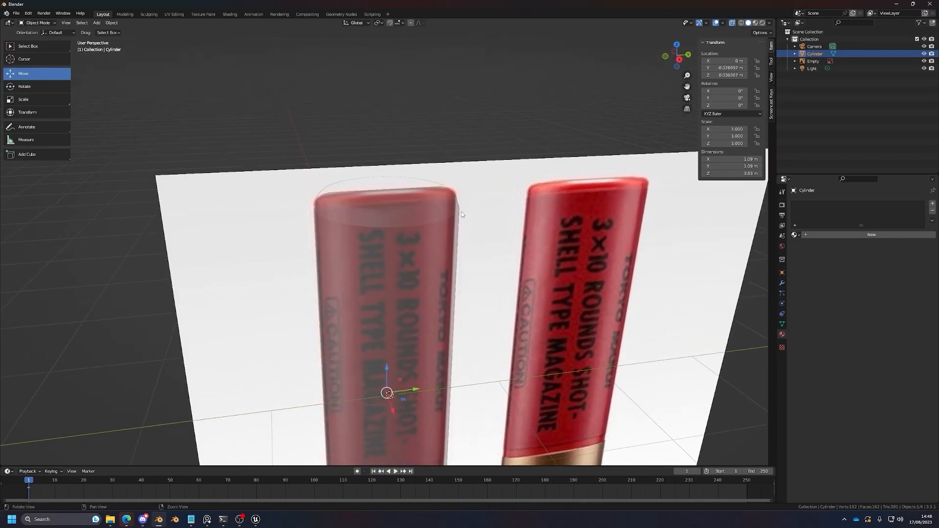
key(alt+z)
key(alt+z)
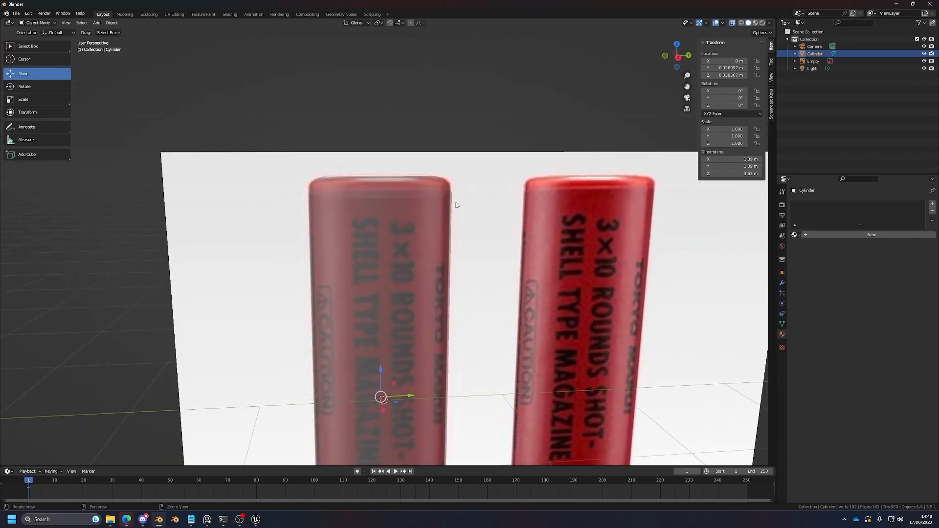
Step: Enter Edit Mode, turn off X-ray and select the cylinder's top face in face select mode
scroll(455, 201, up, 2)
key(Tab)
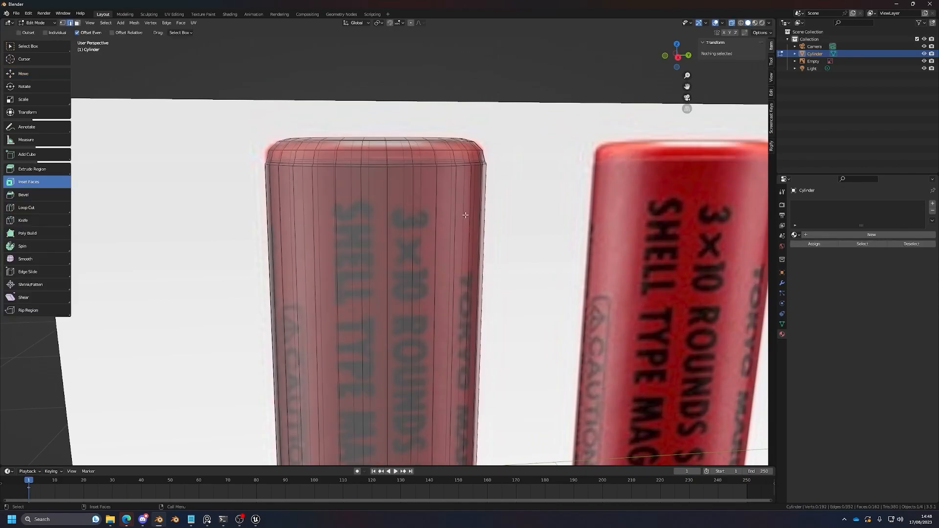
key(alt+z)
middle_drag(442, 204, 508, 258)
scroll(470, 266, up, 4)
key(shift+space)
key(g)
key(3)
click(463, 248)
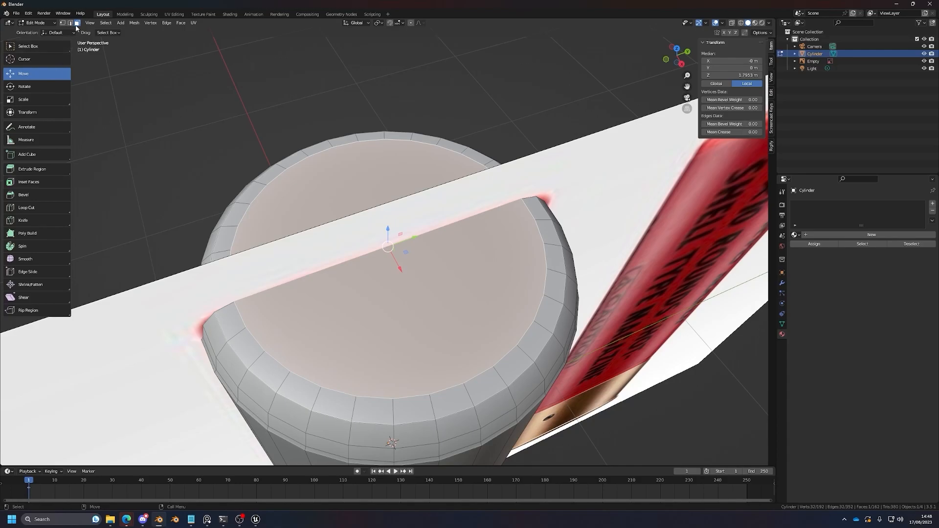
Step: Inset the selected top face slightly to form a narrow ring of faces inside the rim
click(30, 183)
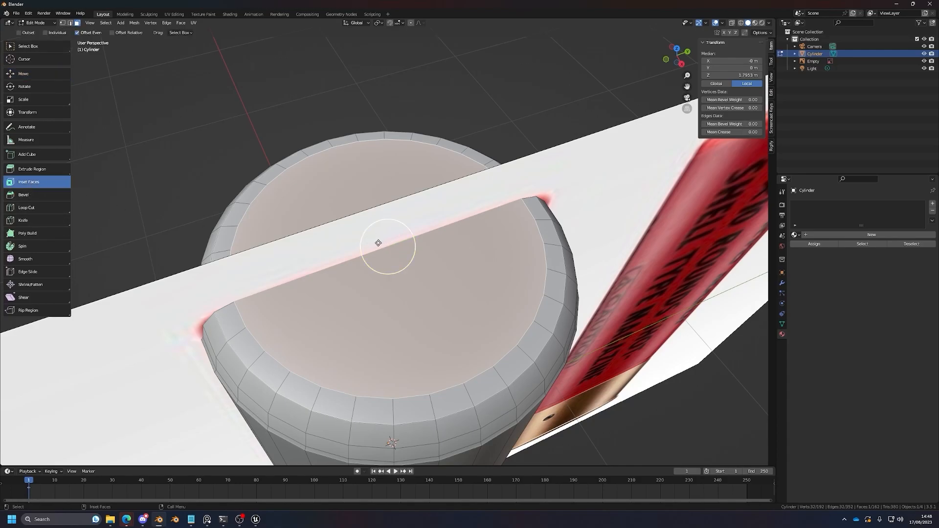
drag(703, 202, 629, 220)
shift+middle_drag(440, 230, 424, 170)
scroll(424, 169, up, 1)
Step: Try insetting two neighbouring faces of the narrow inner ring individually
click(516, 303)
key(i)
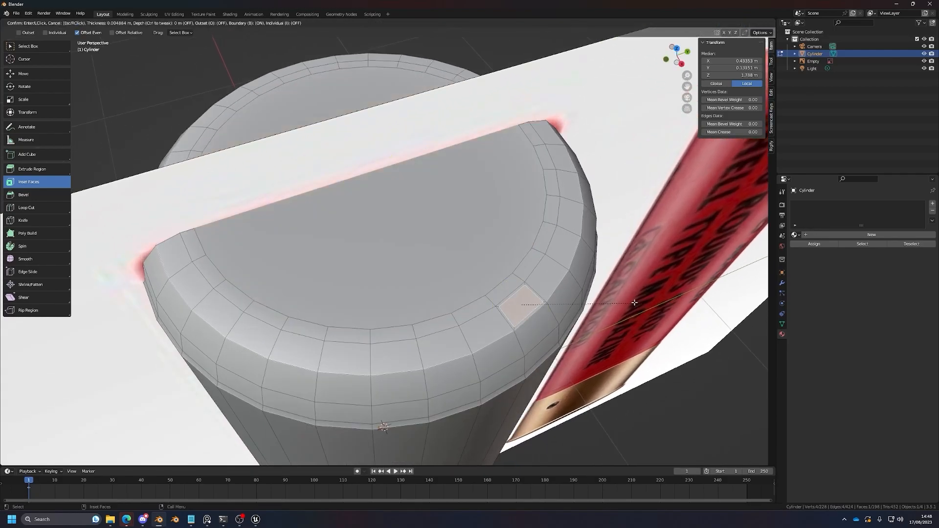
click(620, 302)
click(546, 277)
key(i)
click(586, 265)
Step: Try insetting a connected run of faces along the inner ring, and undo the test insets
click(562, 259)
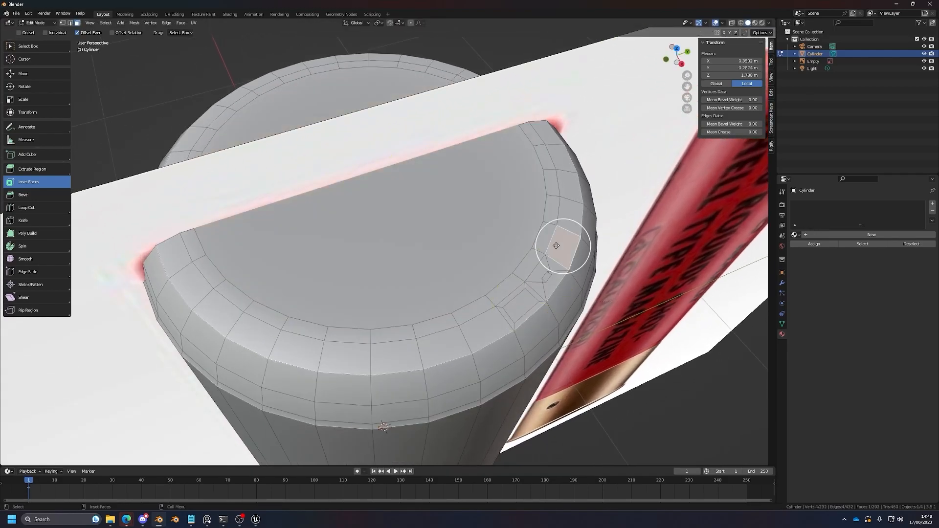
ctrl+click(442, 346)
key(i)
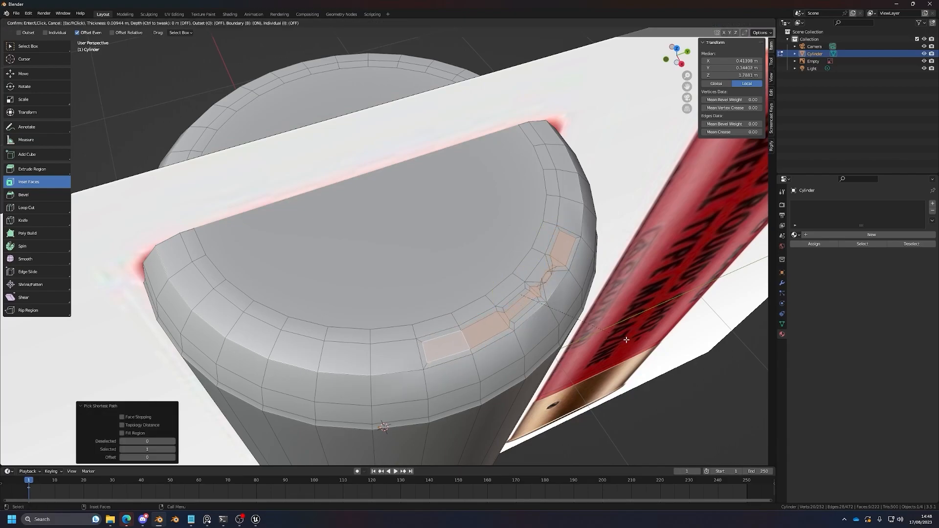
key(Escape)
click(546, 276)
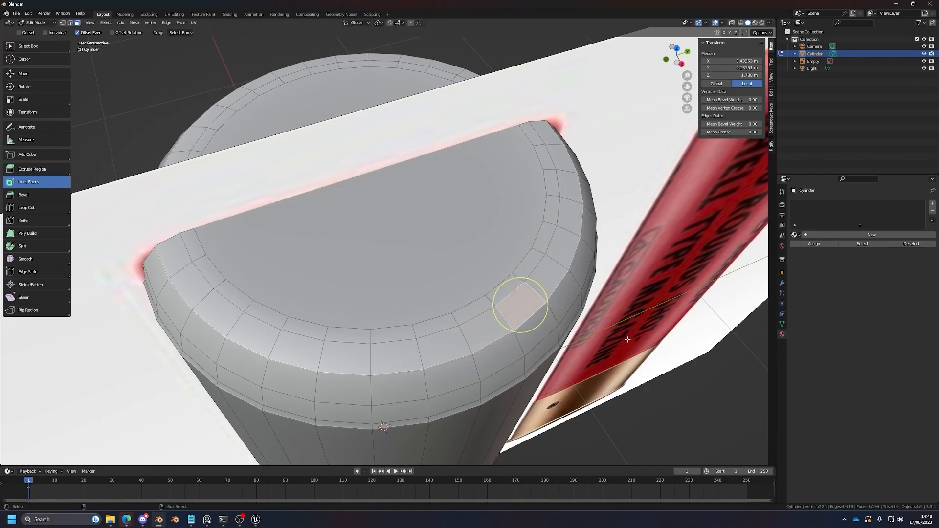
Step: Select the inner top face and extrude it down about 0.052 m with Extrude Region
click(369, 172)
middle_drag(442, 251, 448, 245)
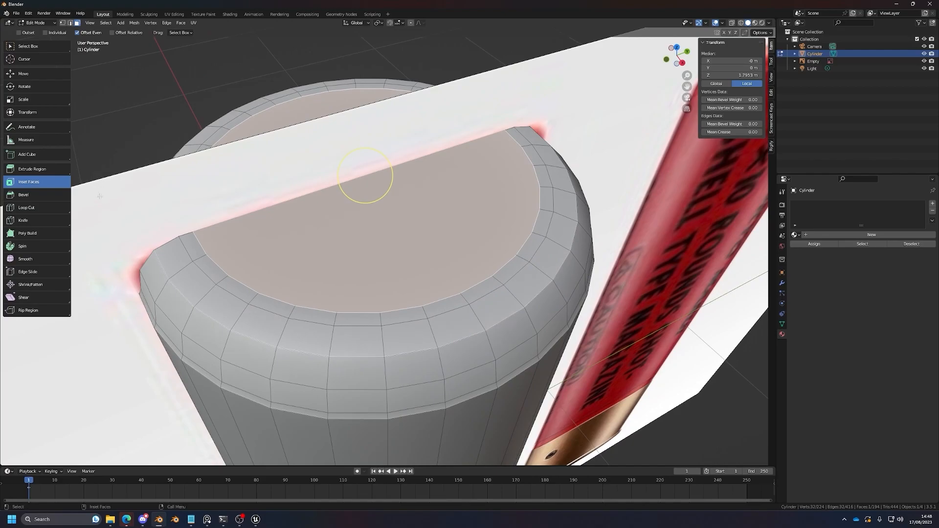
click(37, 169)
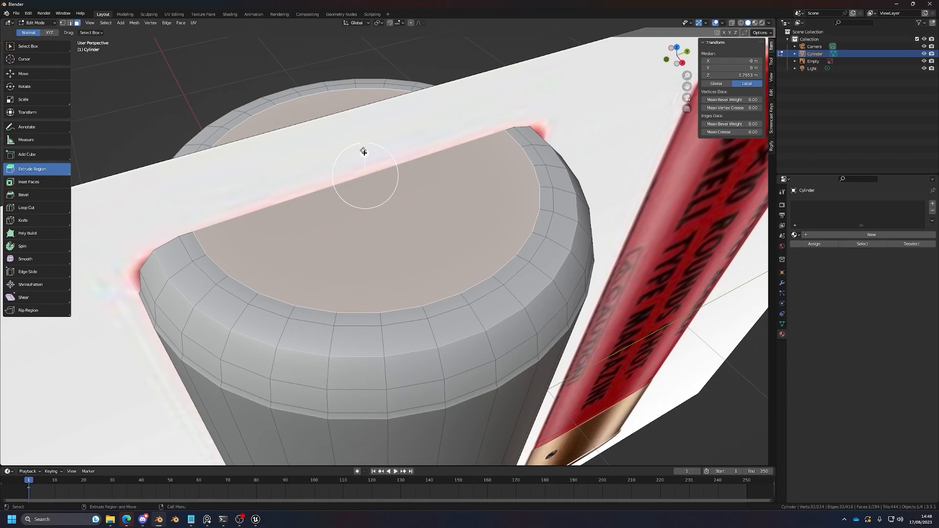
drag(364, 153, 363, 171)
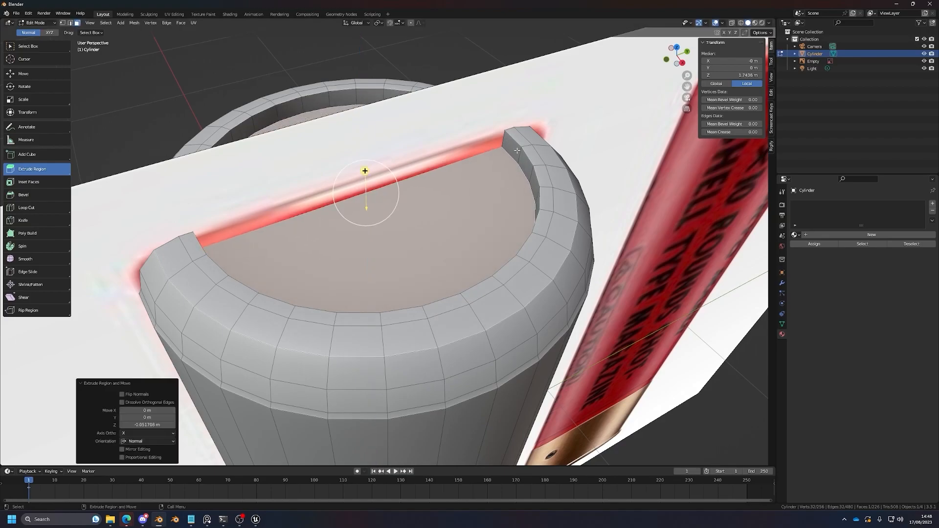
Step: Annotate the rim's profile from the outer wall over the top to the inner edge
key(2)
scroll(483, 230, down, 3)
middle_drag(469, 254, 462, 224)
scroll(461, 225, up, 3)
key(d)
mouse_move(509, 258)
mouse_down()
mouse_move(497, 210)
mouse_move(454, 177)
mouse_move(441, 195)
mouse_up()
key(w)
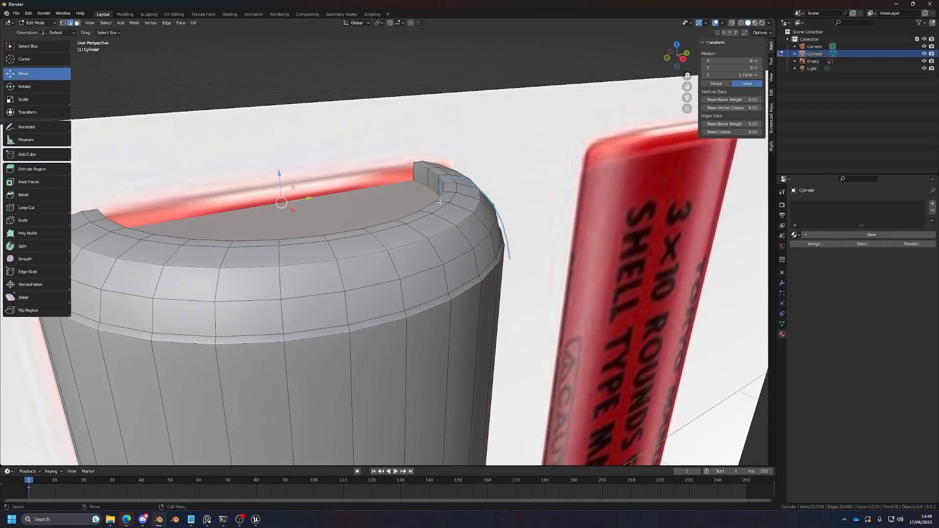
Step: Return to face select mode and undo the extrusion of the inner top face
middle_drag(441, 195, 443, 228)
key(3)
key(ctrl+z)
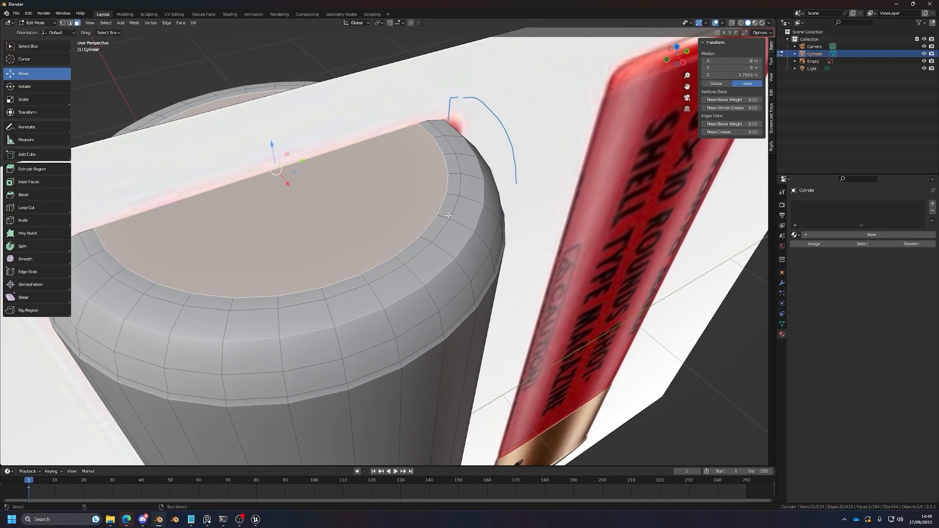
Step: Extrude the inner top face a short distance straight down to recess the cap inside the rim
key(shift+space)
key(e)
drag(272, 144, 273, 166)
middle_drag(272, 165, 400, 253)
scroll(400, 253, up, 3)
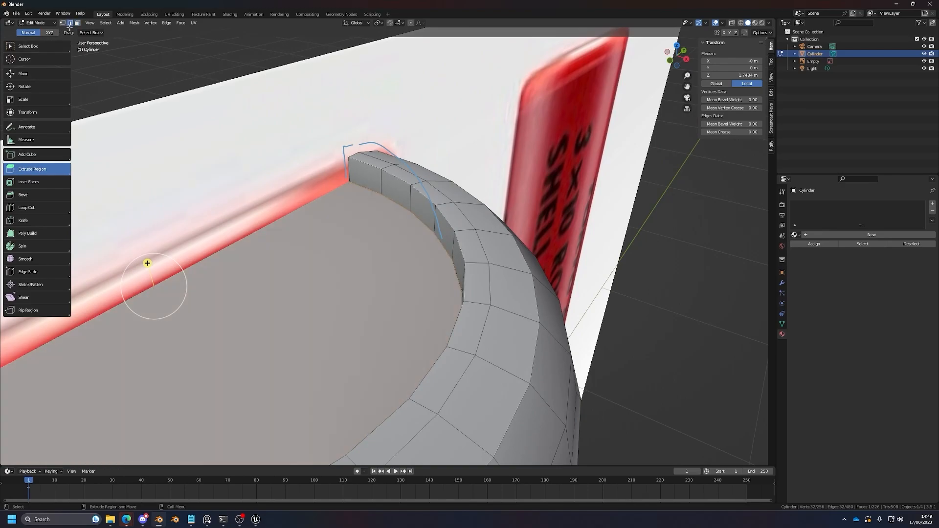
Step: Select the edge loop around the upper inner edge of the rim in edge select mode
alt+click(424, 197)
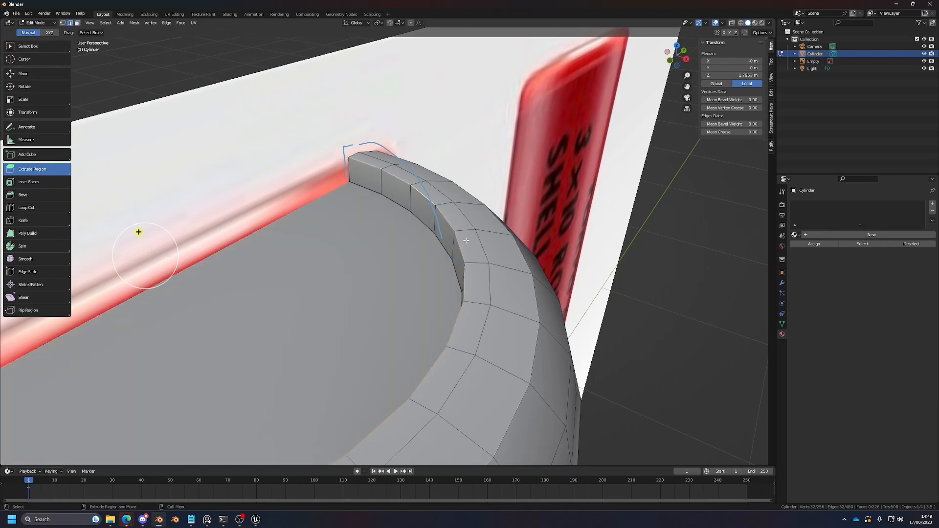
scroll(315, 166, down, 3)
middle_drag(314, 166, 138, 223)
scroll(313, 181, up, 1)
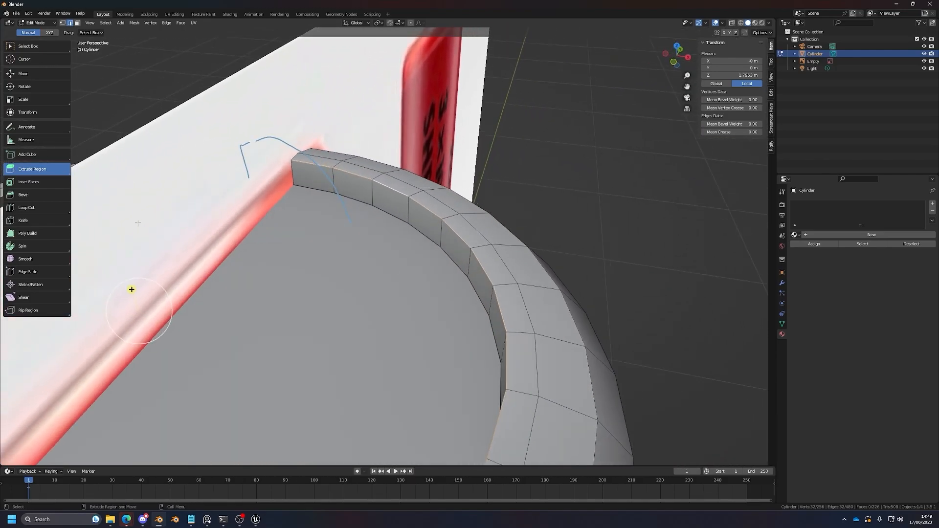
Step: Bevel the selected inner rim edge loop by about 0.0177 m with 2 segments
click(33, 197)
drag(135, 276, 137, 268)
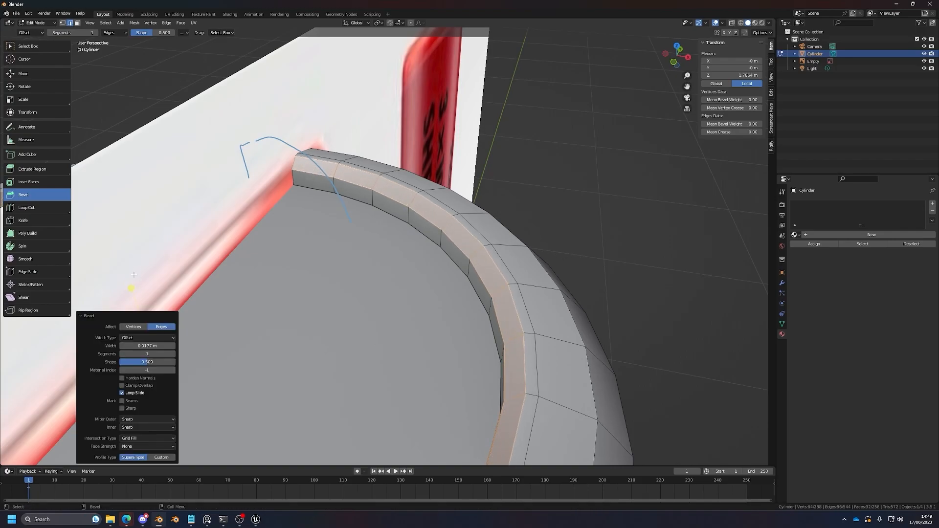
click(173, 353)
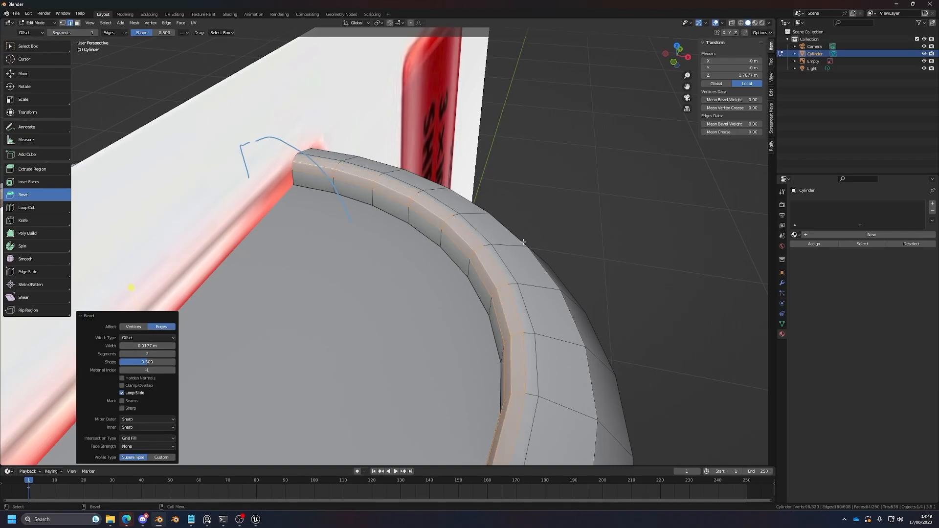
Step: Examine the lower hull and brass base against the reference in the right orthographic view with X-ray on
scroll(524, 242, down, 5)
key(Tab)
middle_drag(524, 271, 372, 139)
click(677, 57)
key(alt+z)
scroll(398, 297, up, 3)
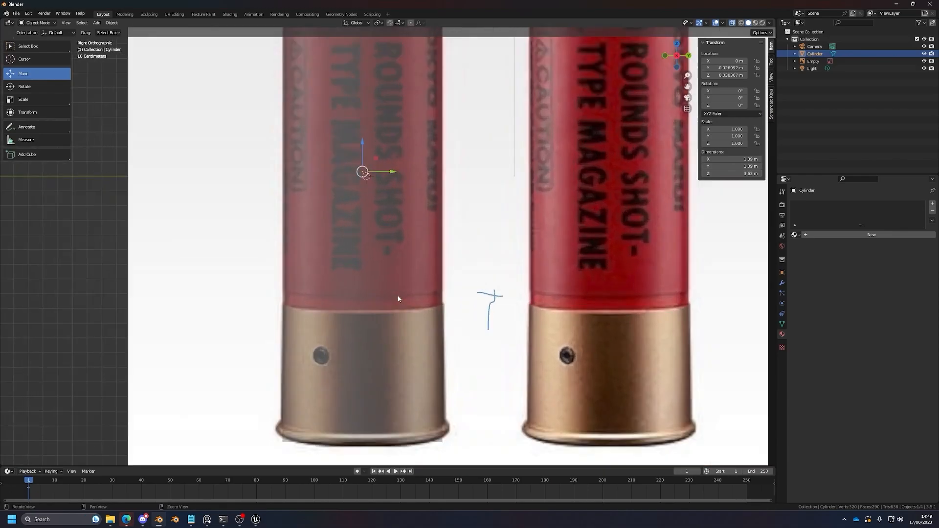
shift+middle_drag(398, 297, 429, 219)
scroll(430, 219, up, 3)
key(Tab)
scroll(423, 221, down, 4)
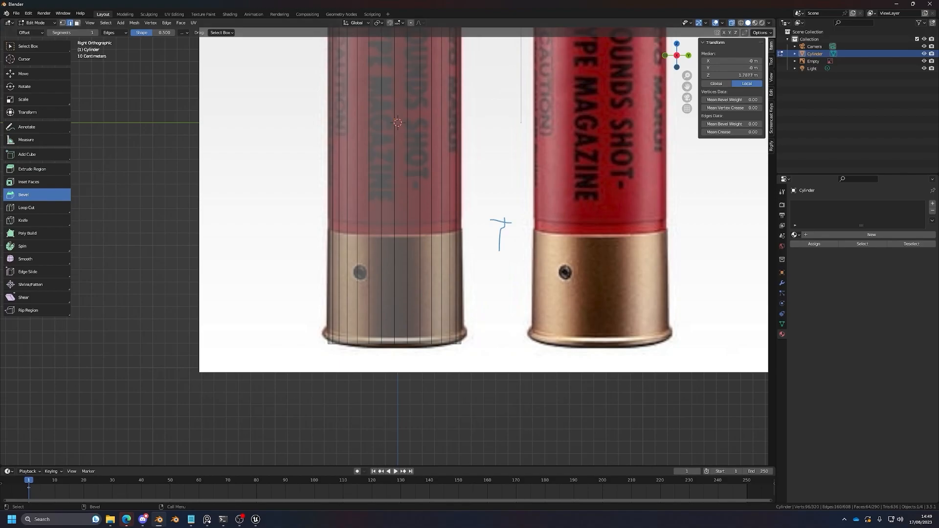
scroll(435, 224, up, 3)
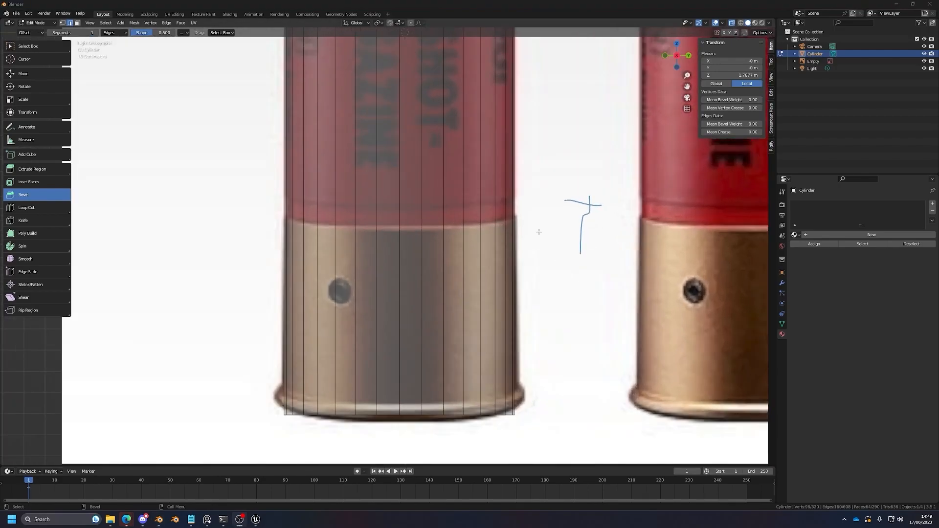
scroll(538, 231, down, 5)
scroll(475, 241, up, 3)
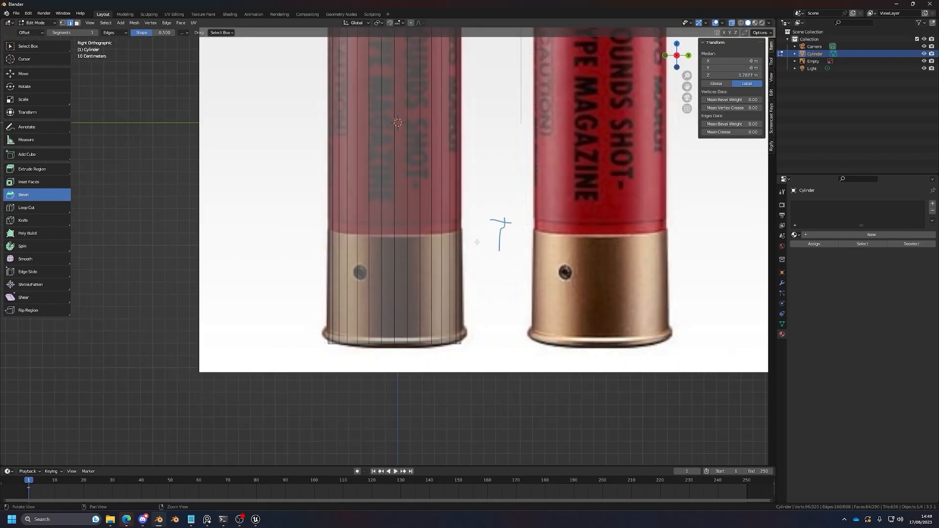
Step: Annotate the small step at the reference hull's left edge and the groove line across its red section
key(w)
alt+middle_drag(518, 247, 391, 260)
alt+right_drag(402, 247, 409, 186)
key(d)
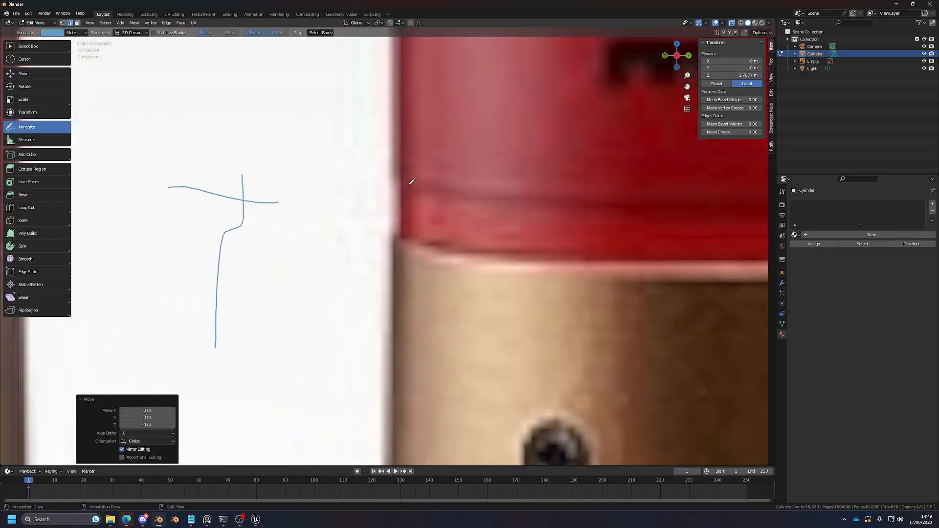
drag(401, 188, 411, 189)
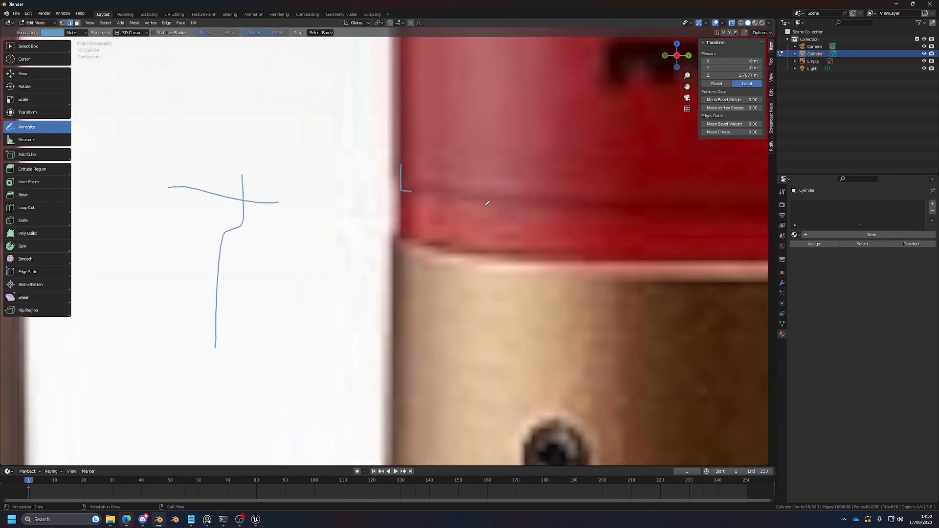
scroll(489, 205, down, 3)
mouse_move(545, 225)
mouse_down()
mouse_move(474, 220)
mouse_move(626, 222)
mouse_move(718, 211)
mouse_move(495, 218)
mouse_up()
scroll(492, 227, up, 2)
scroll(496, 227, down, 2)
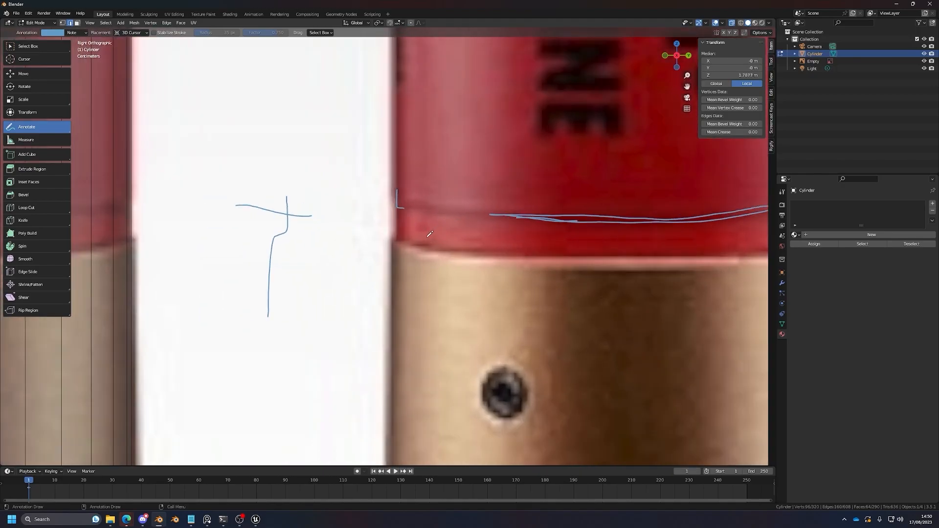
Step: Switch to object mode and erase the annotations around the joint of the hull and brass base
scroll(352, 225, up, 6)
key(Tab)
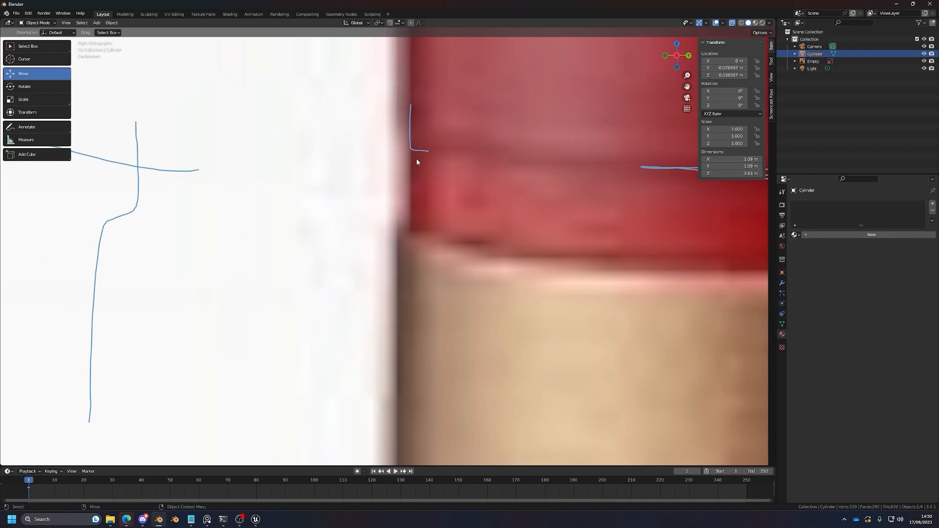
key(d)
key(d)
key(d)
key(d)
drag(417, 153, 414, 74)
scroll(507, 174, down, 6)
mouse_move(507, 174)
mouse_down()
mouse_move(356, 215)
mouse_move(361, 258)
mouse_up()
scroll(360, 258, up, 1)
scroll(395, 206, up, 2)
Step: Mark the two groove heights and the brass base's upper edge with short annotation ticks on the reference hull's left edge
key(d)
key(d)
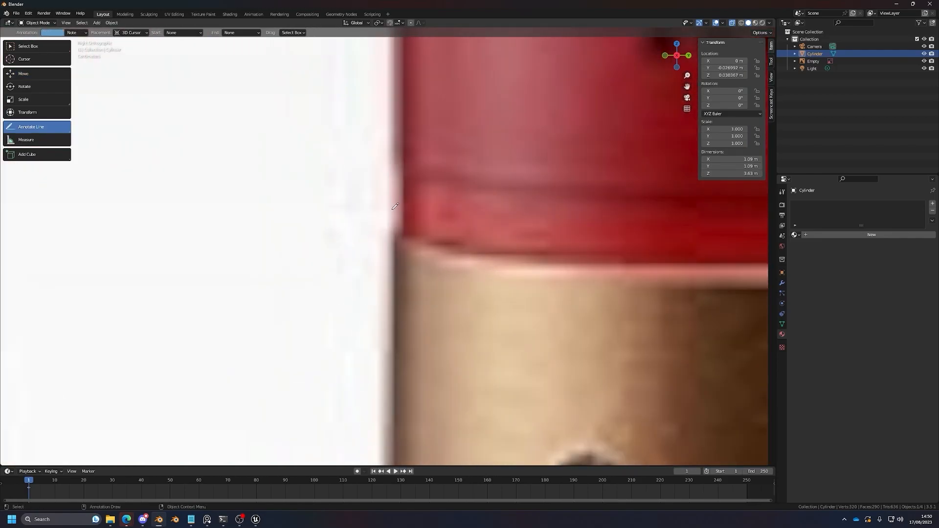
key(d)
key(d)
key(d)
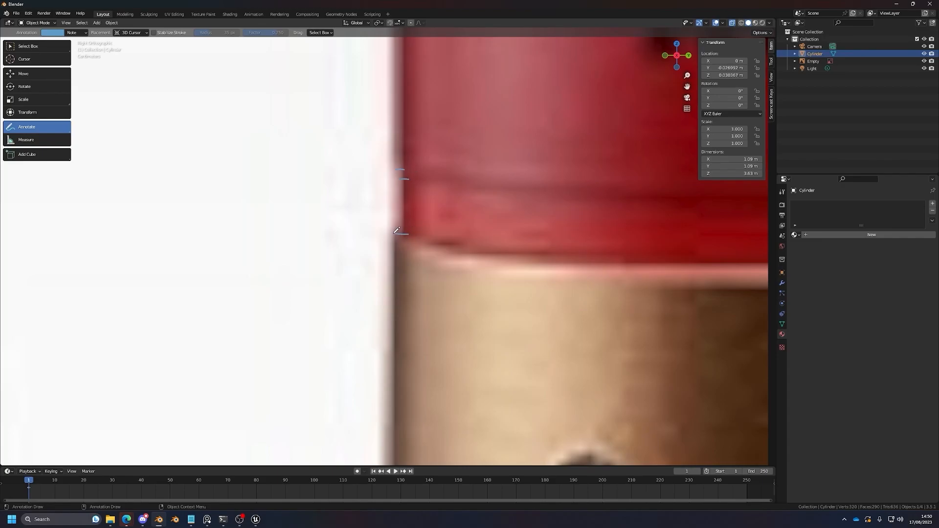
scroll(396, 230, down, 3)
scroll(400, 229, up, 4)
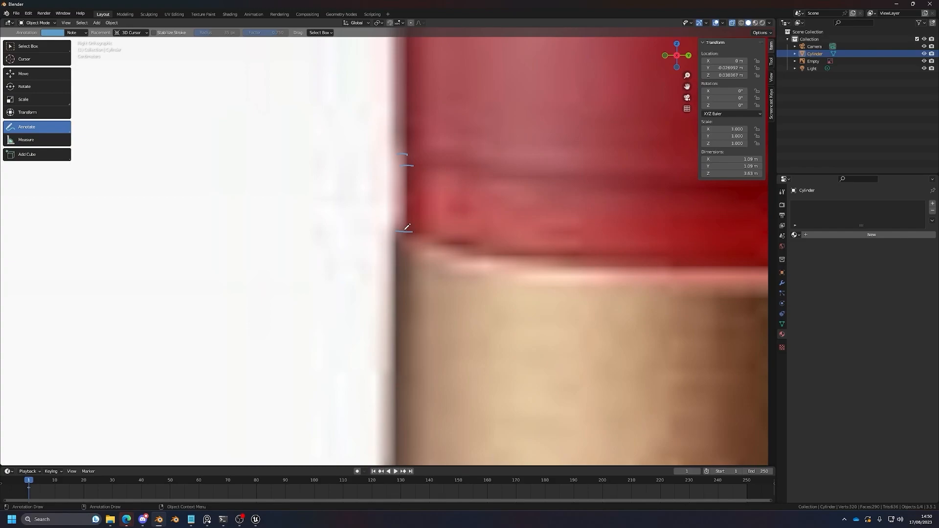
Step: Try annotating the red band between the reference ticks, and undo the strokes
drag(408, 156, 423, 218)
key(ctrl+z)
scroll(409, 235, down, 6)
scroll(410, 233, up, 5)
key(ctrl+z)
scroll(409, 232, down, 10)
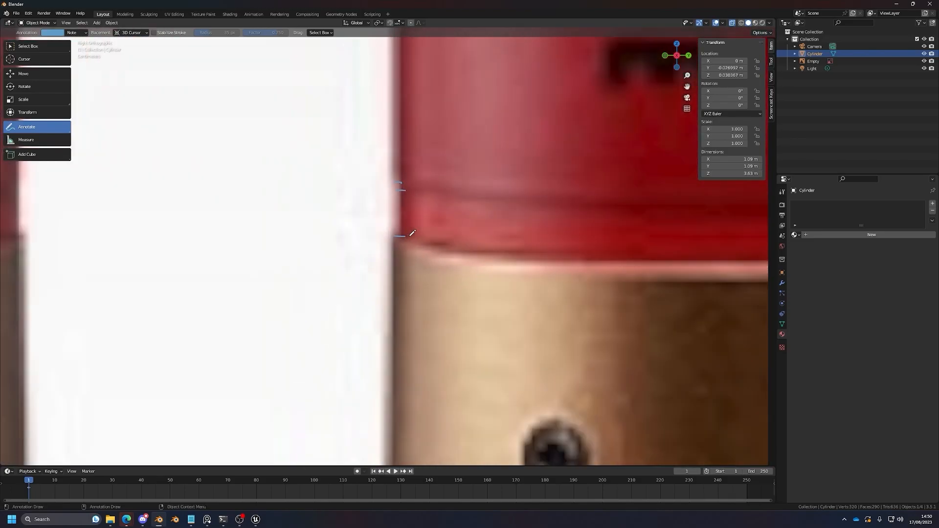
Step: Return to the Move tool and a solid right orthographic view framing the shell's lower section
key(shift+space)
key(g)
scroll(373, 263, down, 4)
key(alt+z)
mouse_move(383, 191)
middle_down()
mouse_move(390, 233)
mouse_move(388, 203)
middle_up()
click(679, 57)
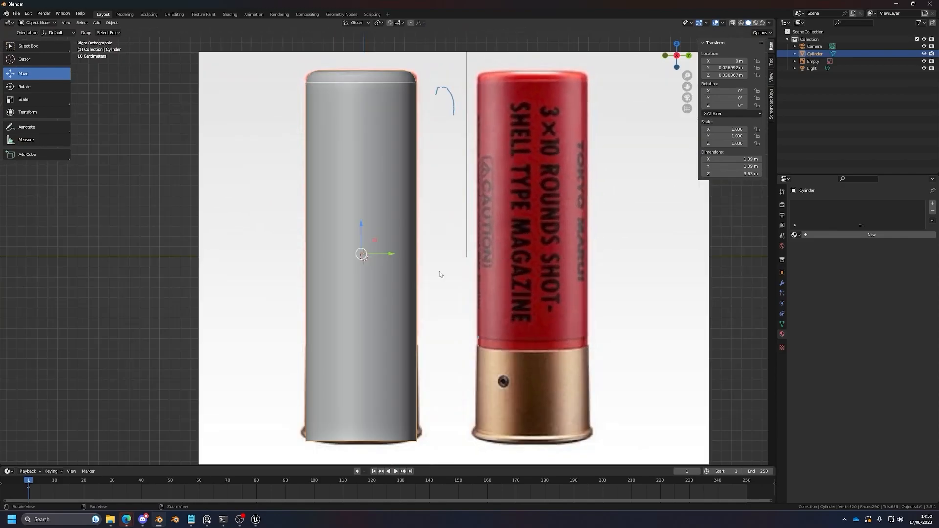
key(alt+z)
shift+middle_drag(407, 282, 421, 199)
shift+middle_drag(415, 249, 450, 183)
scroll(450, 182, up, 5)
key(alt+z)
shift+middle_drag(532, 165, 476, 225)
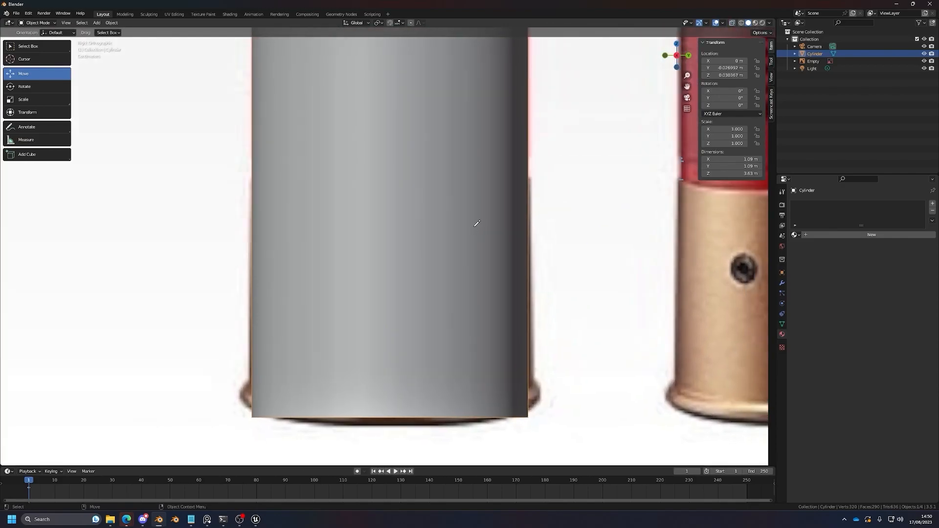
Step: Add a loop cut around the cylinder with X-ray on and slide it down to the groove line above the brass base
key(Tab)
scroll(377, 237, down, 3)
click(68, 72)
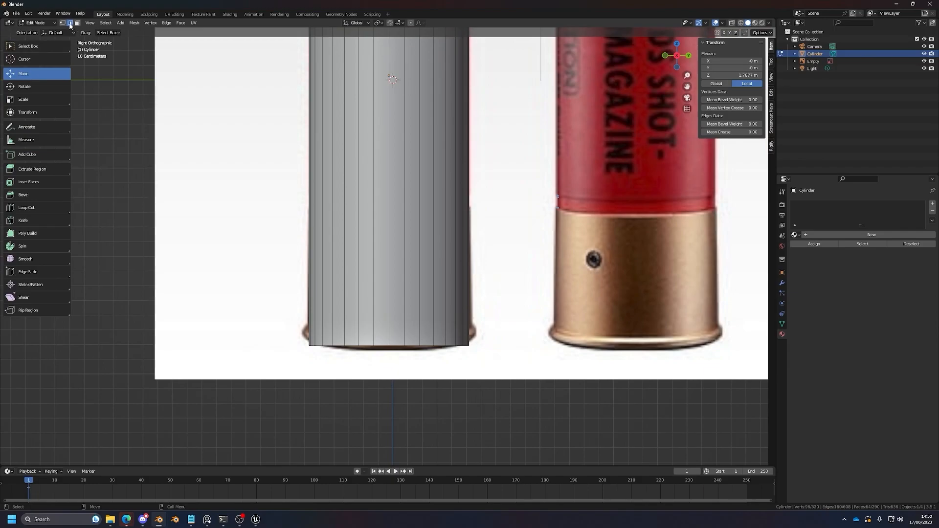
click(25, 208)
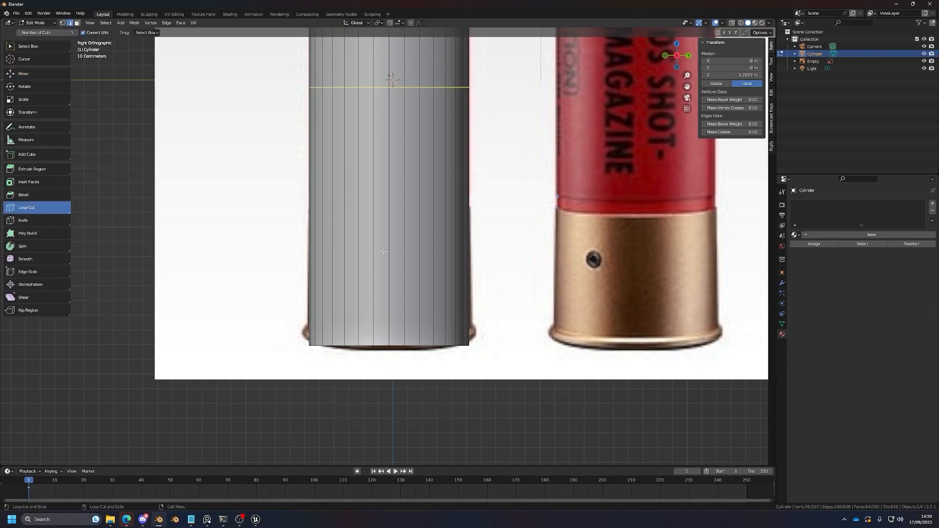
scroll(383, 251, up, 4)
key(alt+z)
scroll(404, 241, down, 4)
scroll(424, 127, up, 2)
shift+middle_drag(427, 101, 403, 229)
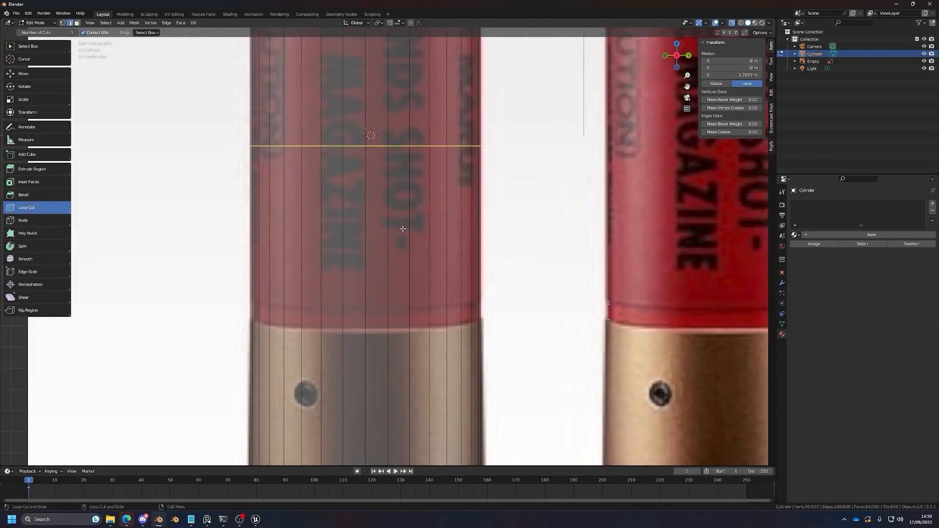
drag(383, 146, 379, 301)
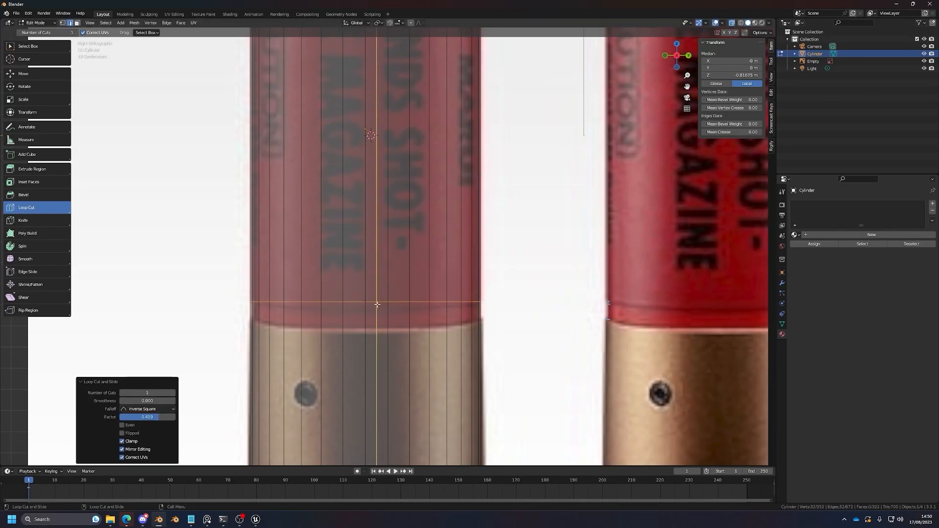
Step: Annotate the line along the new loop cut across the hull and erase the annotation
scroll(379, 301, up, 3)
key(d)
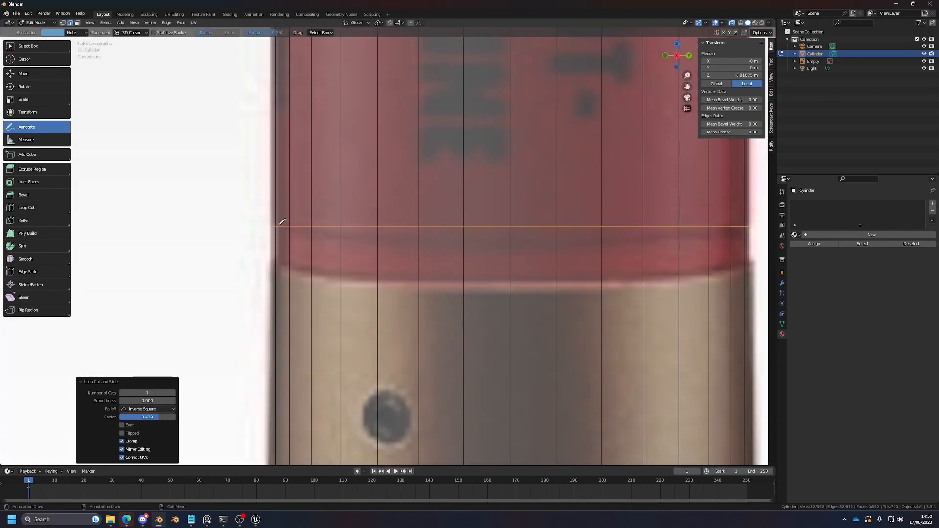
mouse_move(291, 225)
mouse_down()
mouse_move(415, 243)
mouse_move(636, 237)
mouse_move(737, 215)
mouse_up()
scroll(482, 253, up, 1)
key(d)
key(d)
key(d)
scroll(406, 253, down, 4)
drag(524, 242, 335, 264)
key(w)
scroll(388, 248, up, 3)
key(alt+c)
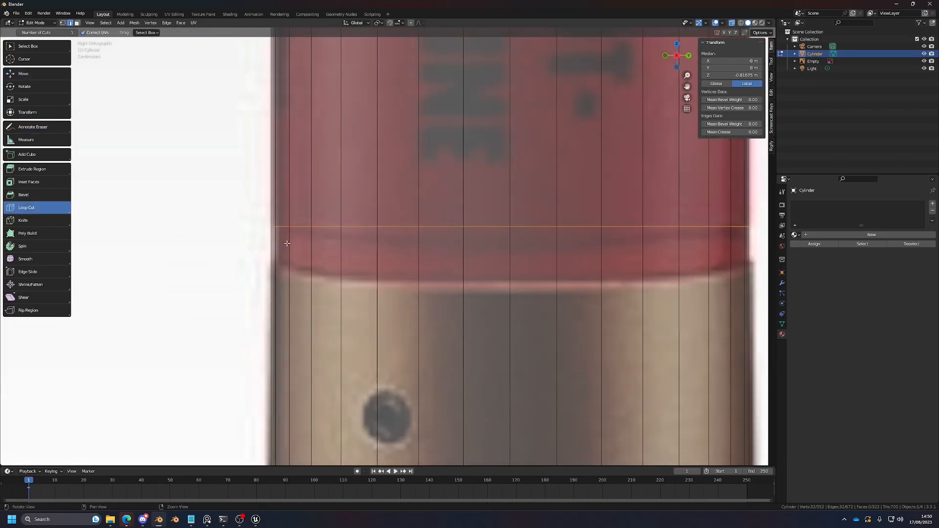
Step: Add two more loop cuts below the first, one just beneath it and one near the brass base's upper edge
drag(277, 287, 308, 69)
drag(313, 336, 341, 157)
Step: Turn off X-ray, select the cylinder's bottom face in face select mode, and grow the selection twice up to the middle loop
scroll(341, 157, down, 8)
key(w)
key(alt+z)
alt+middle_drag(422, 299, 389, 298)
key(alt+a)
scroll(362, 225, up, 5)
scroll(392, 231, down, 2)
scroll(386, 274, up, 2)
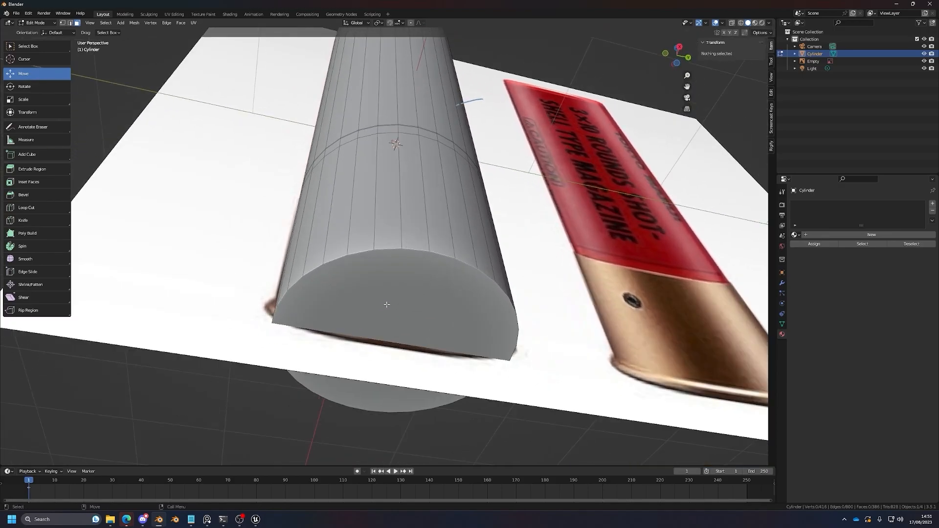
click(410, 282)
key(ctrl+KP_Add)
key(ctrl+KP_Add)
scroll(452, 203, down, 3)
middle_drag(453, 204, 411, 260)
scroll(404, 260, up, 5)
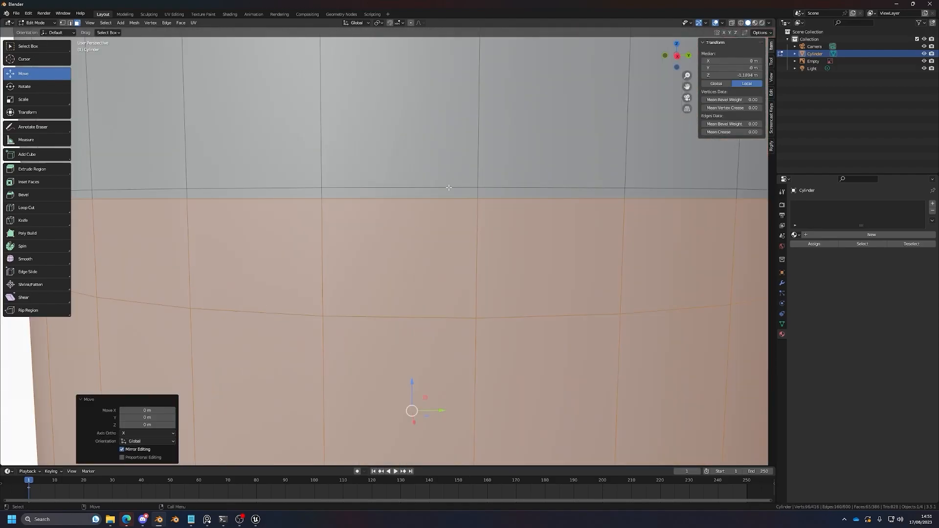
Step: Annotate a short mark above the closely spaced loops and a long line down the hull's left side
key(shift+space)
key(d)
key(shift+space)
key(d)
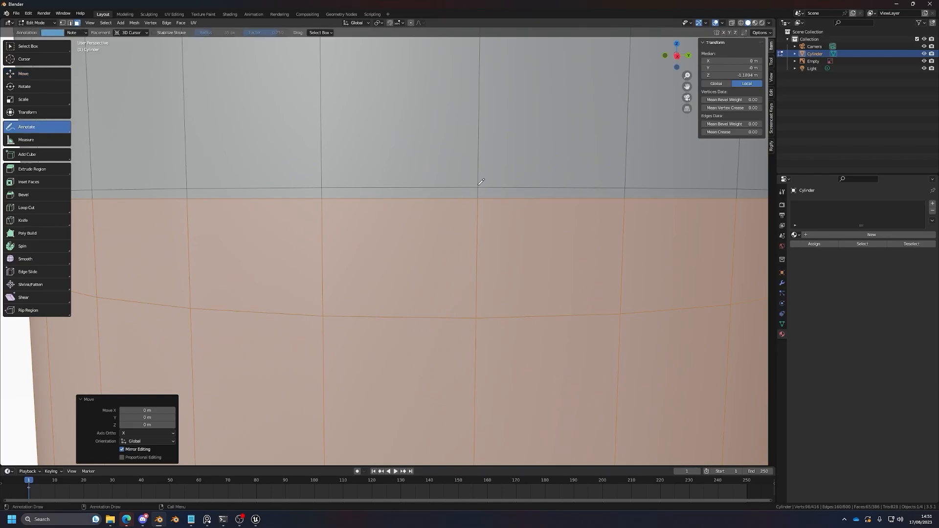
drag(481, 173, 479, 171)
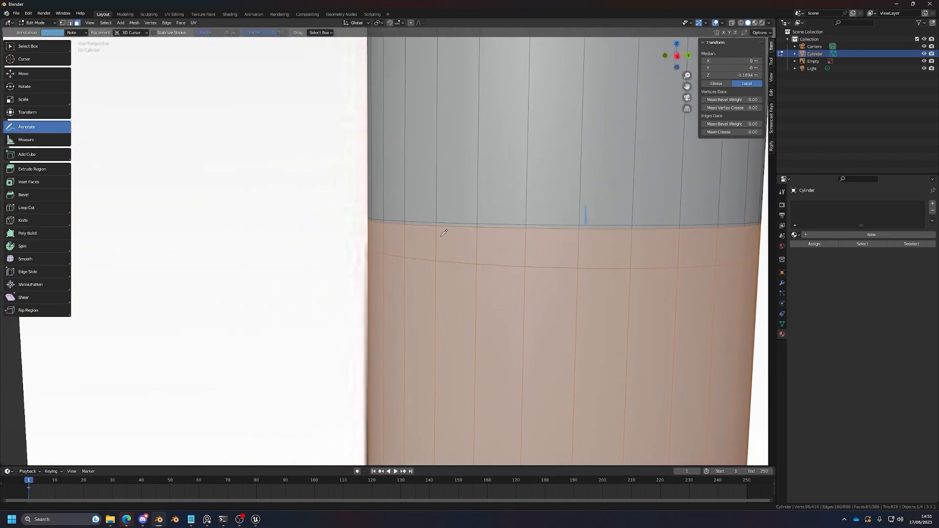
scroll(358, 188, down, 8)
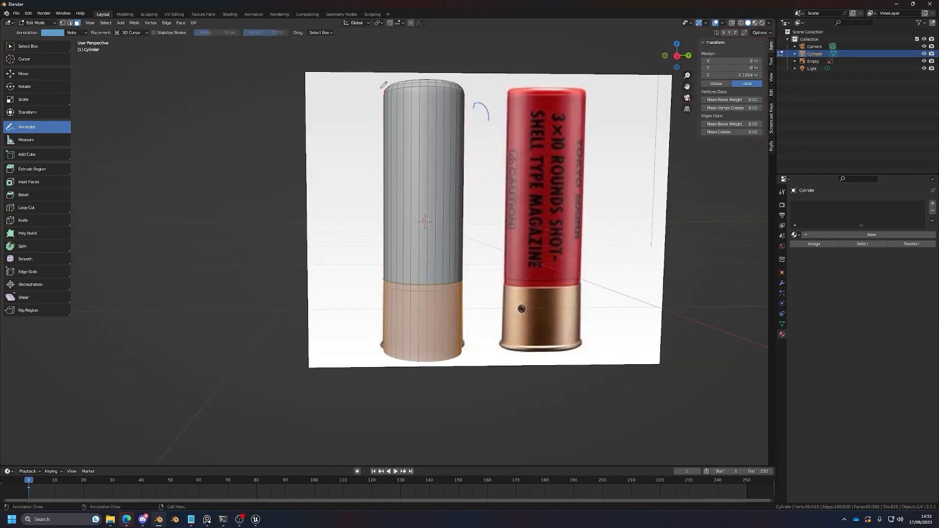
drag(383, 85, 376, 274)
scroll(378, 271, up, 3)
Step: Grow the face selection one more ring up the cylinder and try scaling it
key(g)
key(ctrl+KP_Add)
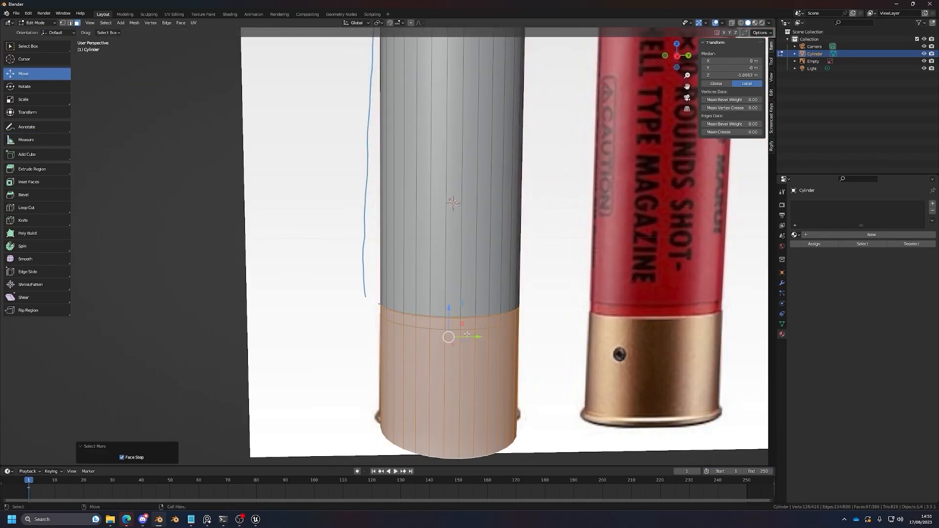
scroll(622, 369, up, 1)
key(s)
click(587, 376)
Step: Annotate another line along the hull's left side and erase the annotations
key(d)
drag(402, 326, 379, 90)
scroll(391, 287, down, 5)
key(ctrl+z)
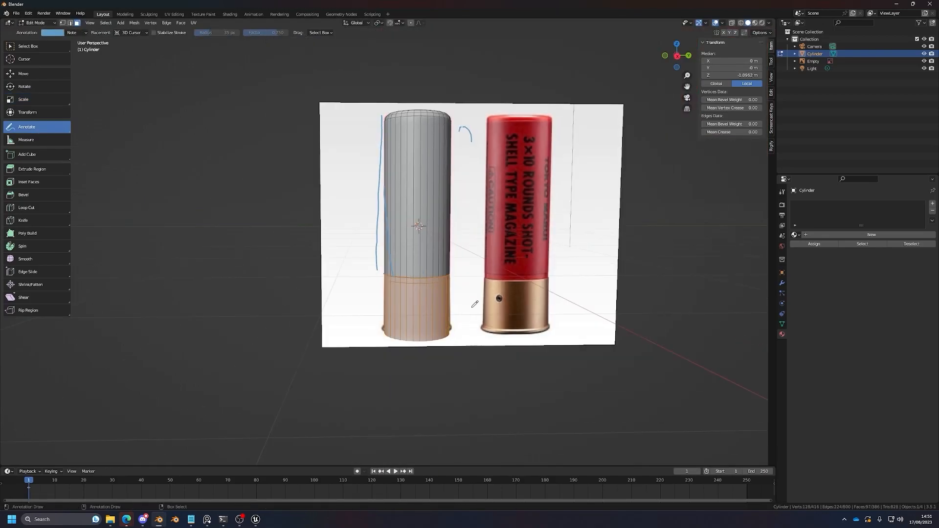
scroll(474, 305, up, 2)
key(d)
key(d)
key(d)
mouse_move(388, 289)
mouse_down()
mouse_move(390, 304)
mouse_move(370, 10)
mouse_up()
key(w)
Step: Select the cylinder's bottom face again and grow the selection twice up to the middle loop
scroll(396, 304, up, 3)
shift+middle_drag(398, 261, 395, 115)
scroll(398, 211, up, 1)
middle_drag(425, 287, 464, 260)
click(486, 221)
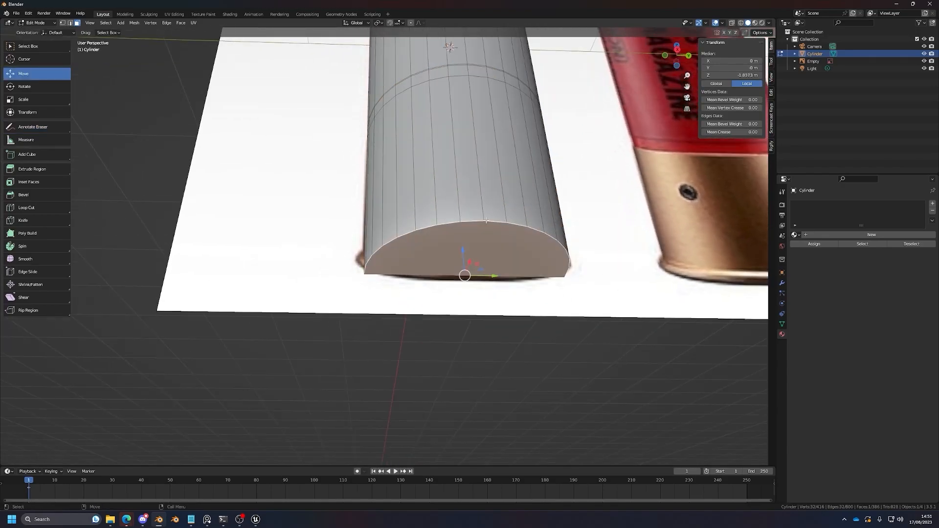
key(ctrl+KP_Add)
key(ctrl+KP_Add)
scroll(494, 181, down, 2)
middle_drag(489, 168, 470, 230)
scroll(467, 215, up, 4)
shift+middle_drag(463, 141, 406, 265)
key(g)
click(406, 265)
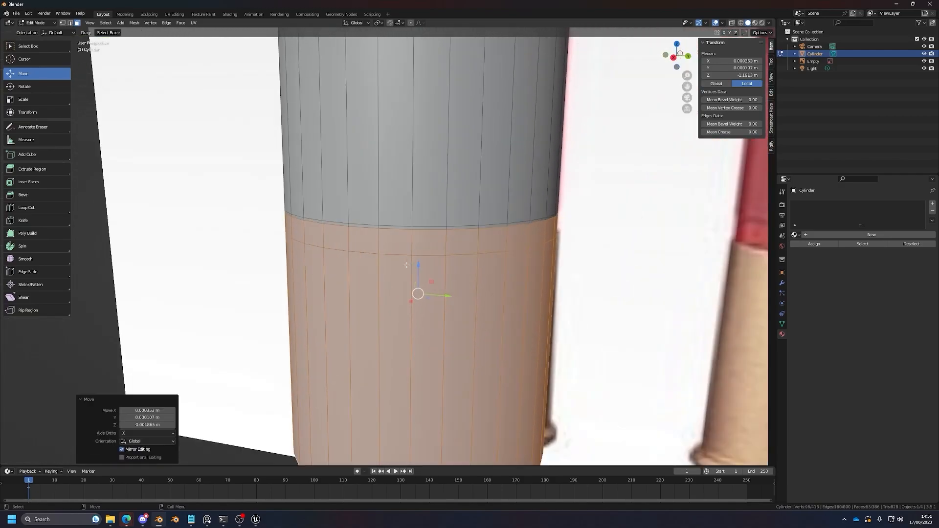
Step: Scale the selected lower section uniformly to about 0.979, return to object mode, and deselect the cylinder
scroll(407, 265, up, 2)
key(shift+space)
key(s)
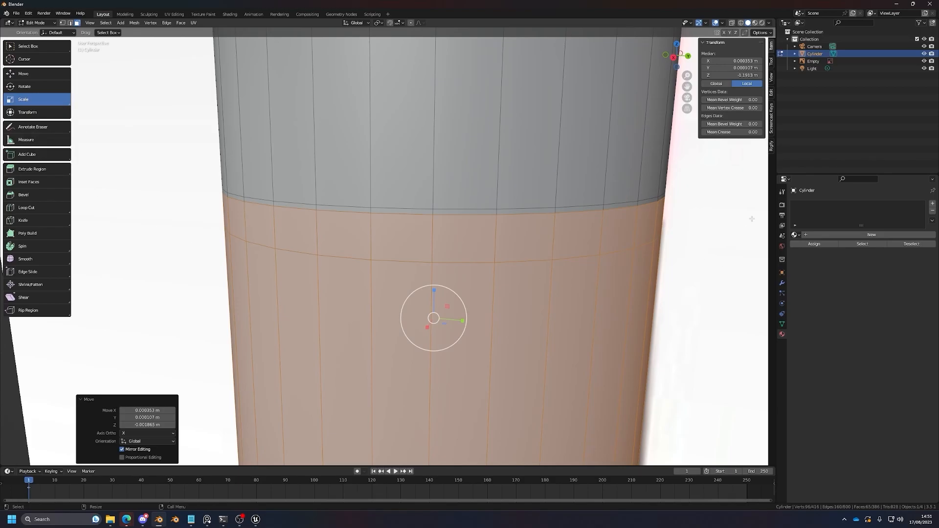
key(s)
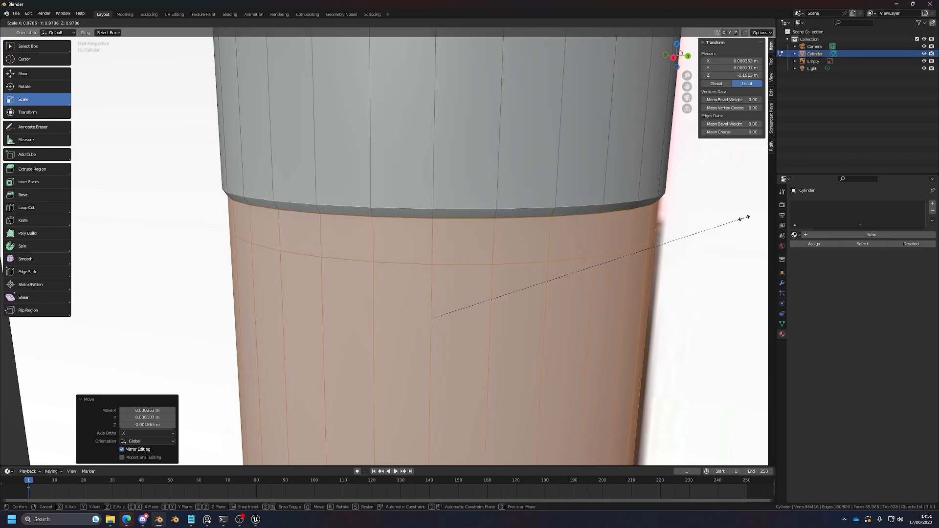
click(744, 218)
scroll(446, 340, down, 5)
key(Tab)
click(210, 417)
Step: Annotate the sloped transition at the left end of the new step between hull and base section
mouse_move(210, 418)
middle_down()
mouse_move(350, 351)
mouse_move(367, 314)
middle_up()
scroll(366, 314, up, 4)
key(d)
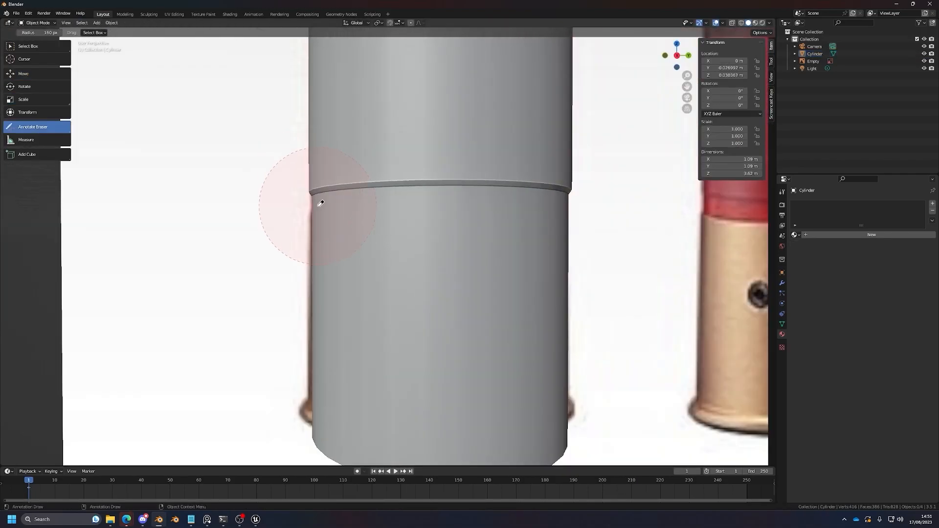
key(d)
drag(299, 186, 311, 199)
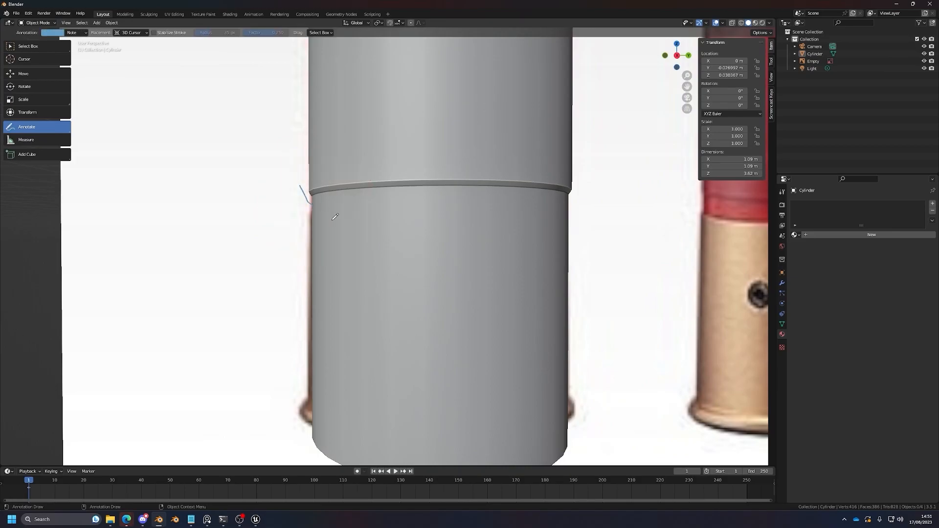
Step: Undo the annotation marking the sloped transition beside the step between hull and base
key(ctrl+z)
key(w)
scroll(447, 250, down, 4)
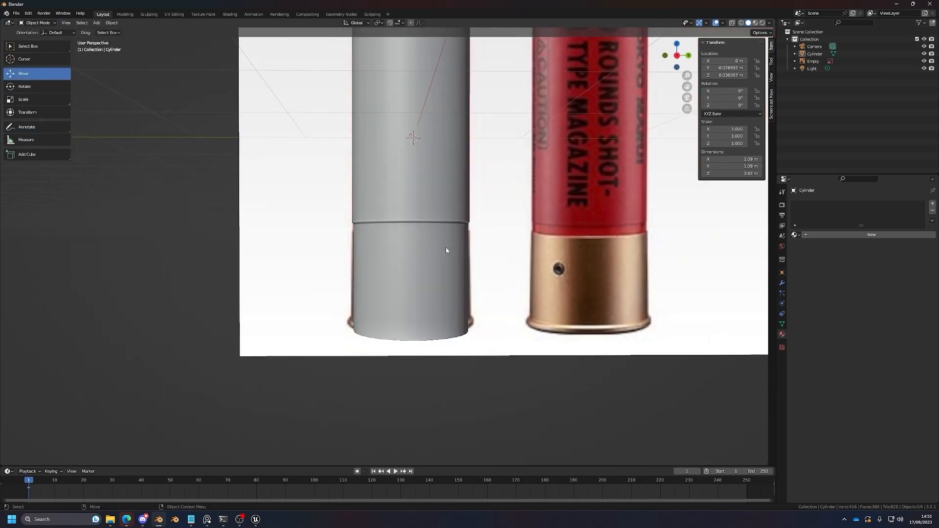
Step: Annotate the rounded shoulder where red hull meets brass on the neighbouring reference shell, and undo the annotation
click(677, 56)
scroll(444, 282, up, 6)
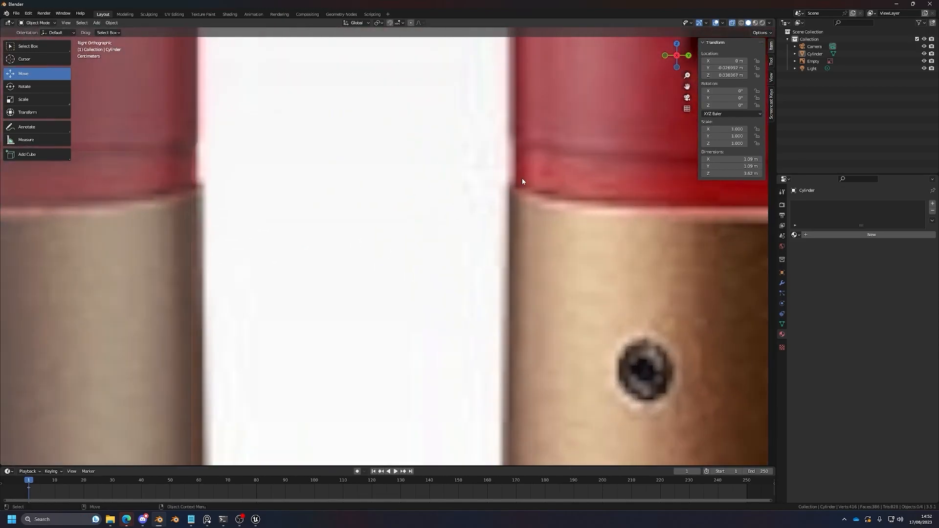
key(d)
drag(505, 190, 504, 230)
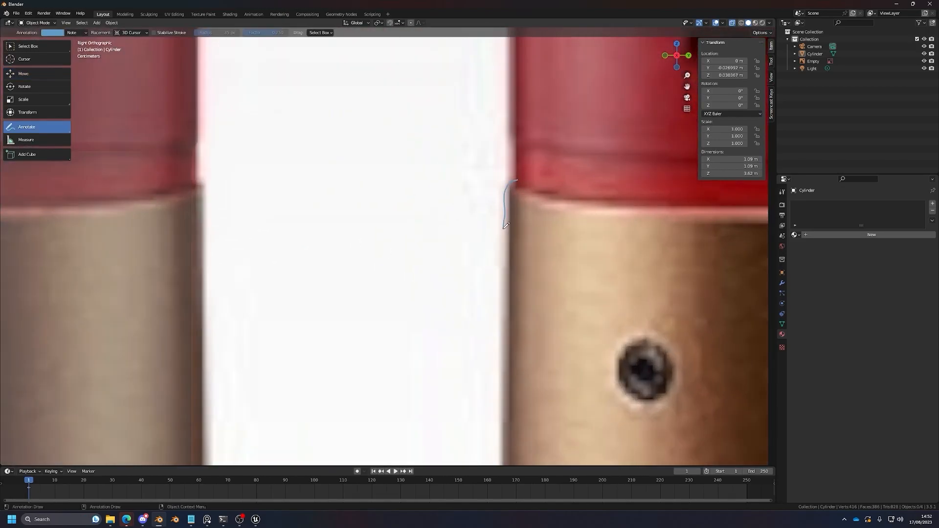
scroll(492, 244, down, 6)
key(ctrl+z)
key(w)
Step: Turn off X-ray, select the cylinder, and enter edit mode
key(alt+z)
scroll(350, 280, down, 1)
shift+middle_drag(337, 277, 433, 264)
scroll(433, 264, up, 3)
click(432, 258)
key(Tab)
scroll(432, 259, down, 1)
key(w)
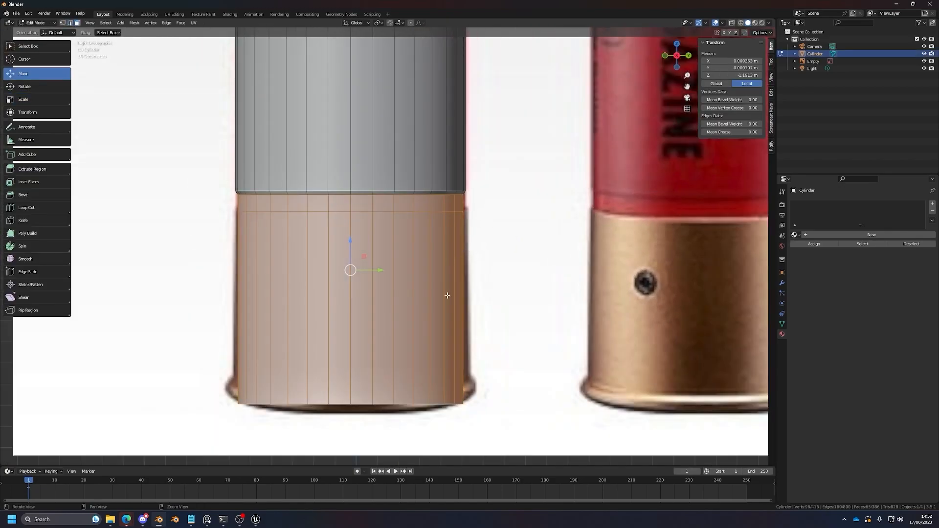
Step: Loop-select the ring of tall side faces around the base section
key(alt+z)
scroll(467, 295, down, 2)
key(alt+z)
scroll(469, 294, up, 3)
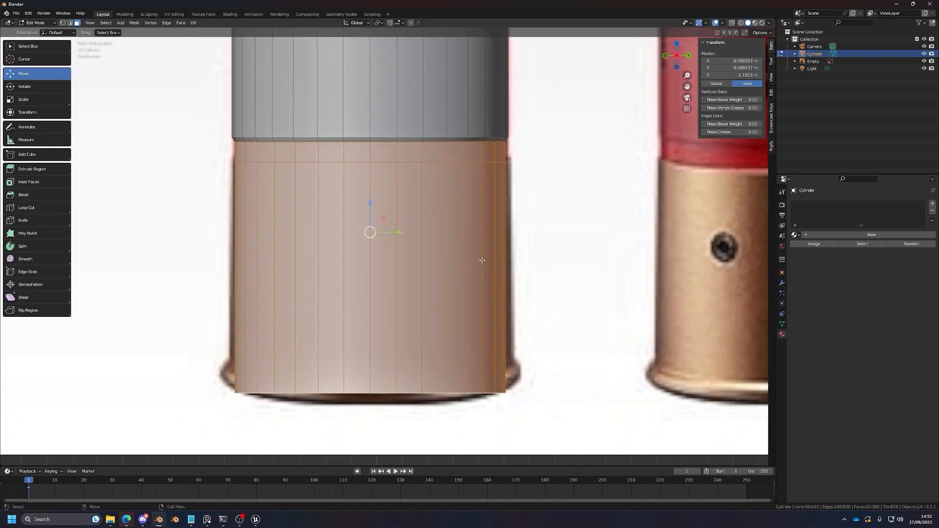
alt+click(482, 260)
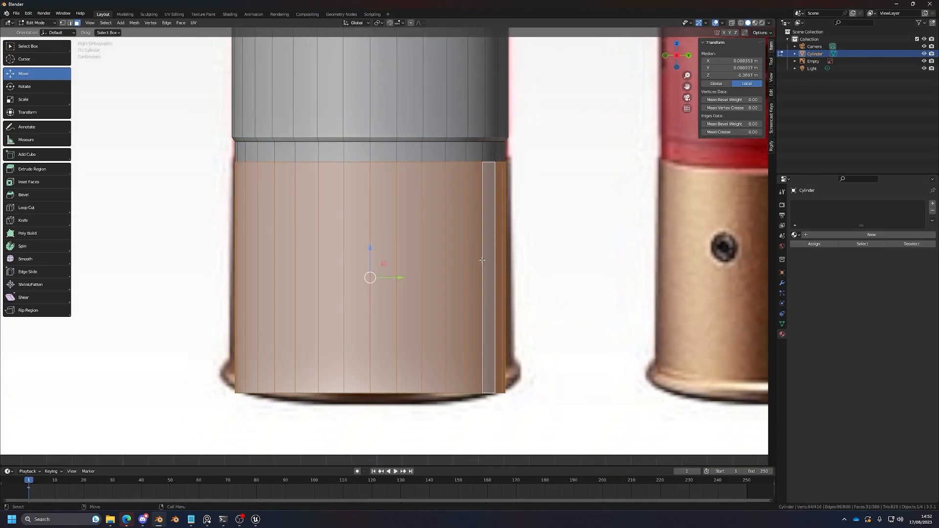
scroll(482, 260, down, 2)
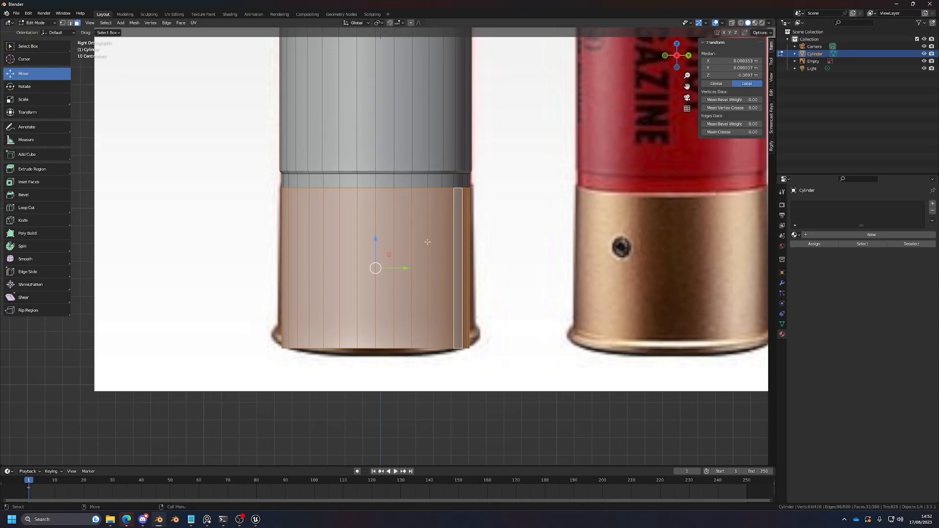
scroll(427, 241, up, 1)
scroll(430, 240, up, 1)
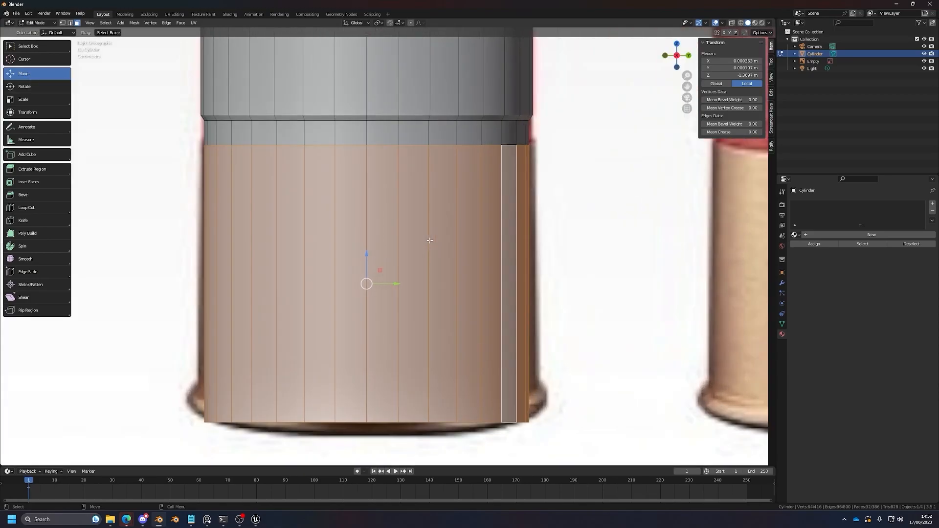
click(429, 240)
scroll(430, 240, down, 2)
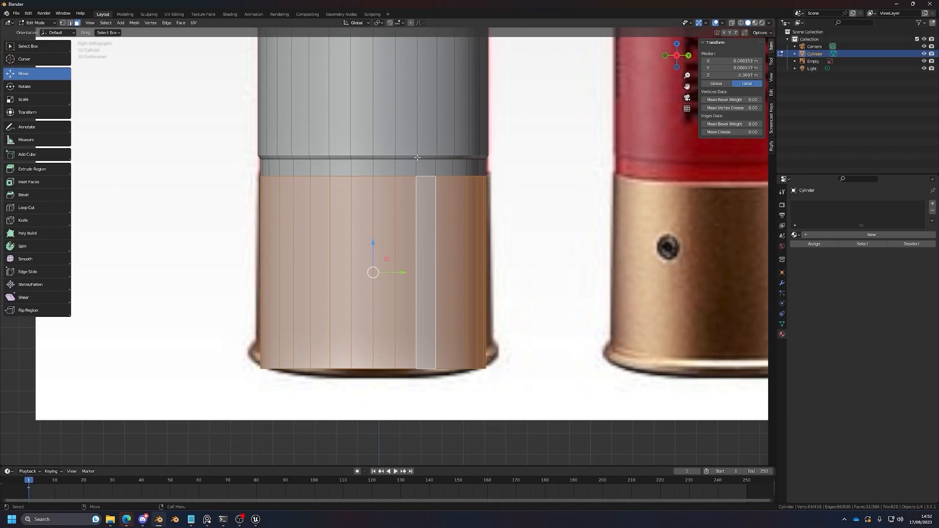
Step: Try to loop-select the narrow ring of faces just below the step between hull and base
alt+click(417, 158)
alt+click(414, 173)
click(413, 172)
alt+click(436, 169)
alt+click(409, 169)
scroll(409, 170, down, 5)
shift+middle_drag(396, 177, 387, 274)
mouse_move(391, 240)
middle_down()
mouse_move(394, 273)
mouse_move(398, 241)
mouse_move(390, 252)
middle_up()
scroll(390, 252, up, 1)
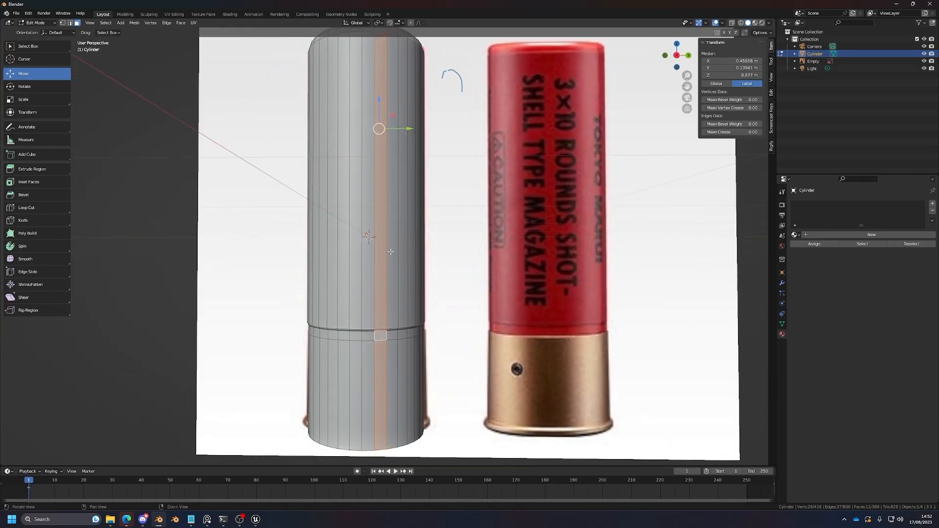
Step: Annotate a vertical line along the cylinder and a horizontal line across its base to show the two loop directions
scroll(390, 252, down, 3)
key(shift+space)
key(d)
drag(386, 155, 377, 354)
drag(447, 302, 188, 320)
scroll(398, 341, up, 3)
scroll(398, 341, down, 3)
shift+middle_drag(399, 342, 410, 326)
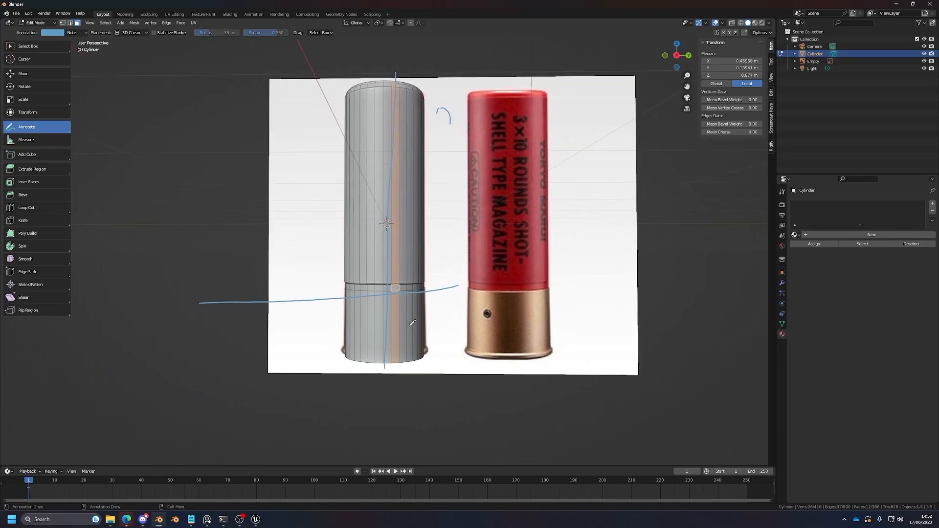
Step: Erase the annotations around the cylinder and return to the Move tool
key(d)
key(d)
key(d)
mouse_move(440, 285)
mouse_down()
mouse_move(398, 284)
mouse_move(392, 315)
mouse_move(394, 182)
mouse_move(493, 134)
mouse_up()
key(shift+space)
key(g)
Step: Box-select the base section's side faces through the mesh with X-ray in the right orthographic view
scroll(493, 134, up, 3)
middle_drag(440, 264, 450, 235)
scroll(450, 235, up, 3)
shift+middle_drag(450, 343, 440, 185)
middle_drag(440, 186, 428, 179)
click(676, 58)
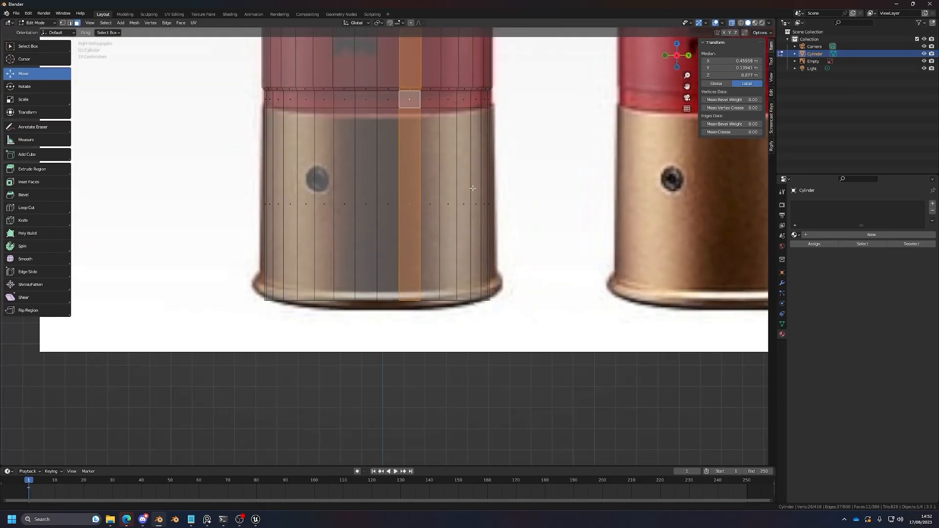
scroll(465, 218, down, 3)
key(alt+z)
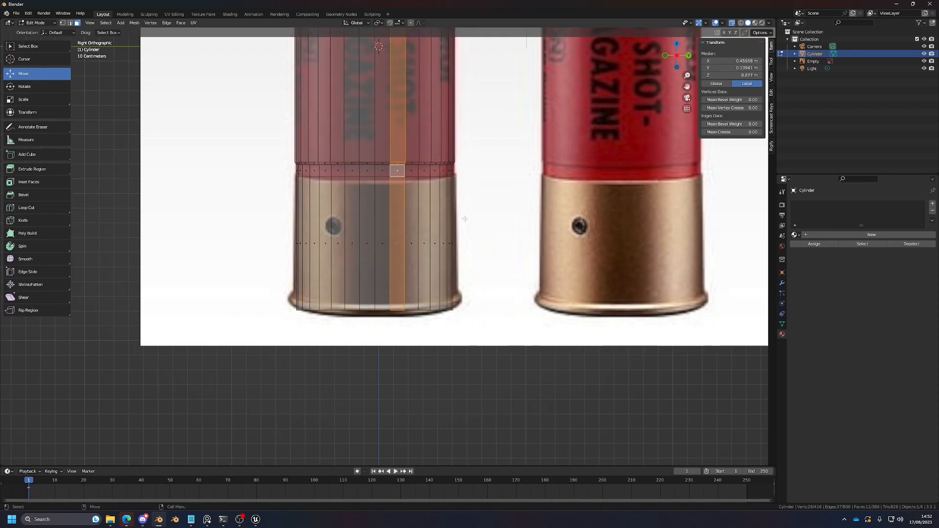
scroll(465, 219, down, 1)
scroll(467, 234, up, 4)
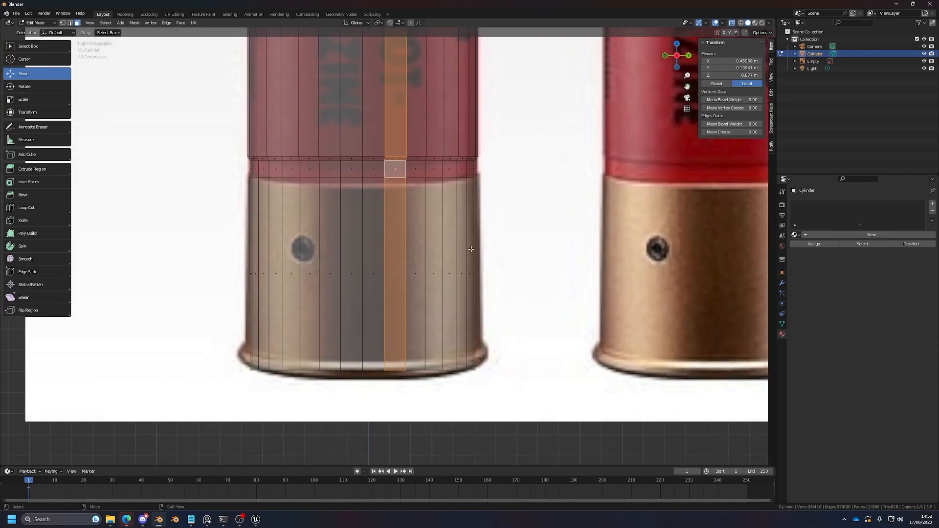
drag(535, 236, 199, 312)
drag(190, 237, 518, 312)
drag(533, 244, 165, 312)
key(alt+z)
Step: Select the near side faces of the base section one by one, and clear the selection
click(372, 231)
shift+click(344, 223)
shift+click(330, 224)
shift+click(291, 223)
shift+click(310, 224)
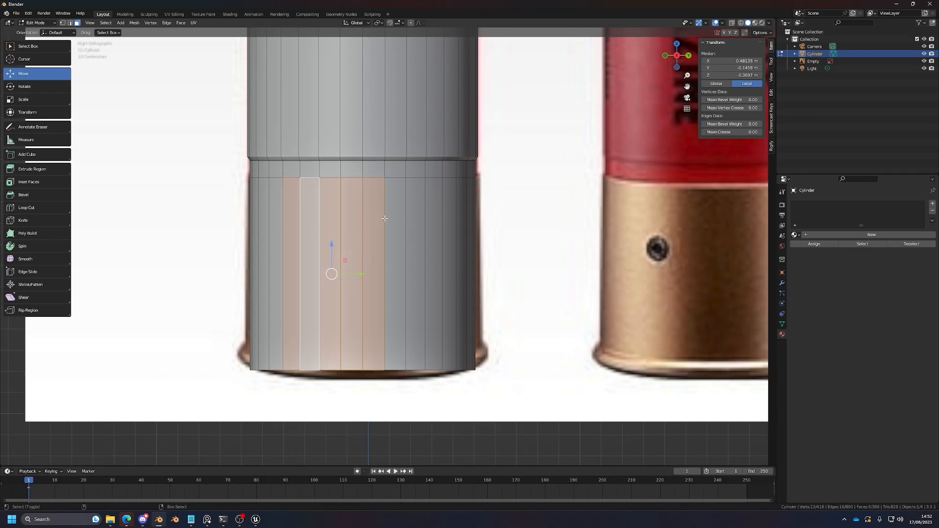
shift+click(394, 218)
shift+click(415, 212)
shift+click(428, 207)
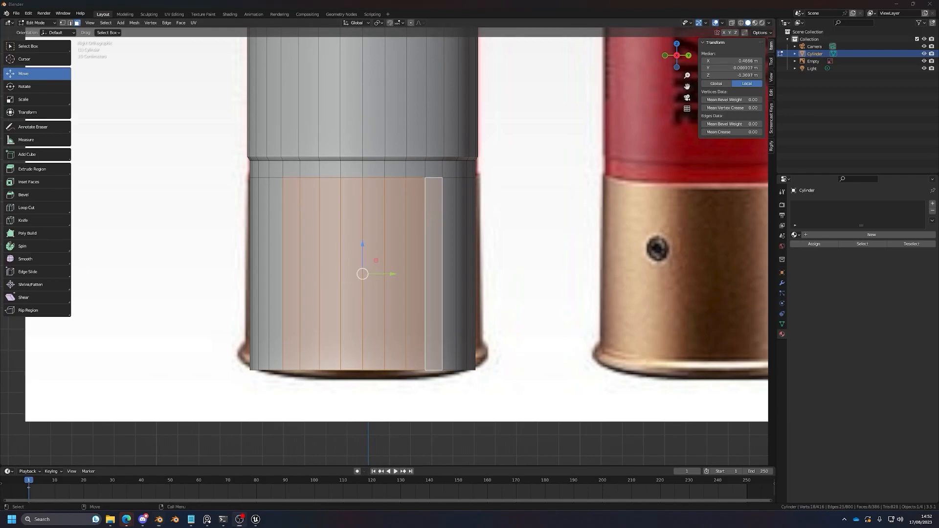
scroll(434, 287, down, 1)
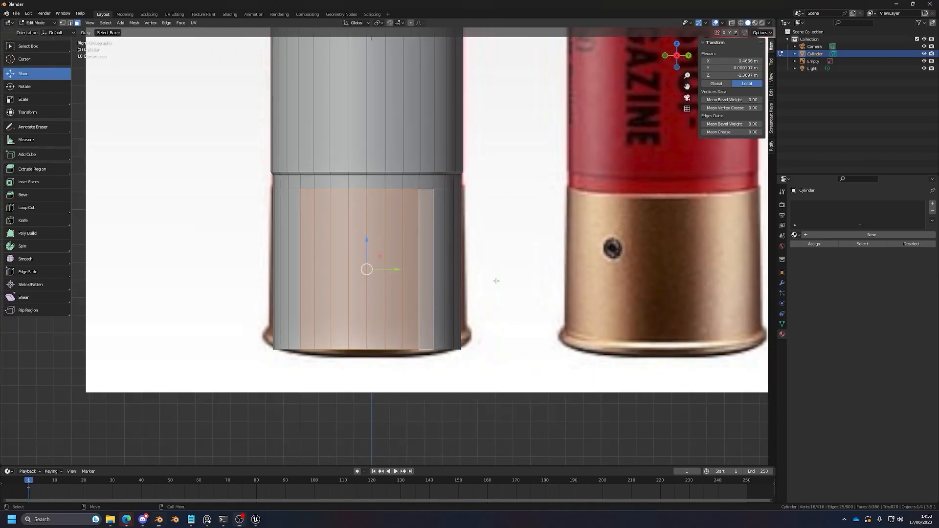
click(496, 280)
scroll(496, 280, up, 1)
scroll(496, 281, down, 1)
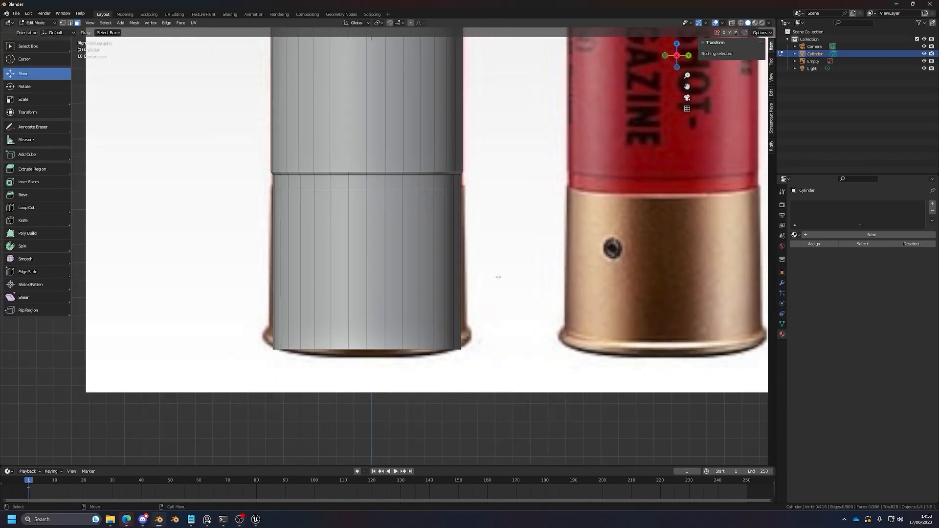
Step: Box-select the base section's full ring of side faces with X-ray and add the bottom face to the selection
scroll(498, 277, up, 1)
key(alt+z)
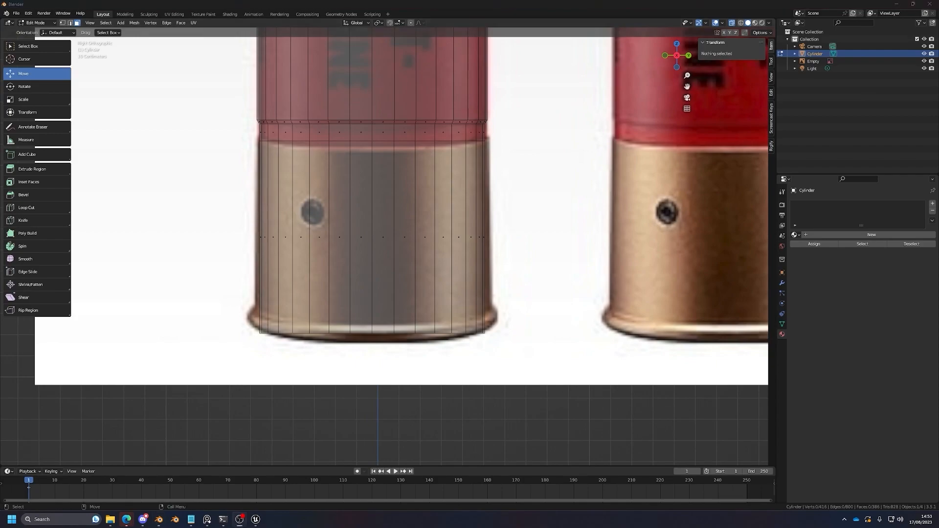
click(480, 236)
click(470, 238)
drag(546, 196, 204, 272)
scroll(304, 256, up, 1)
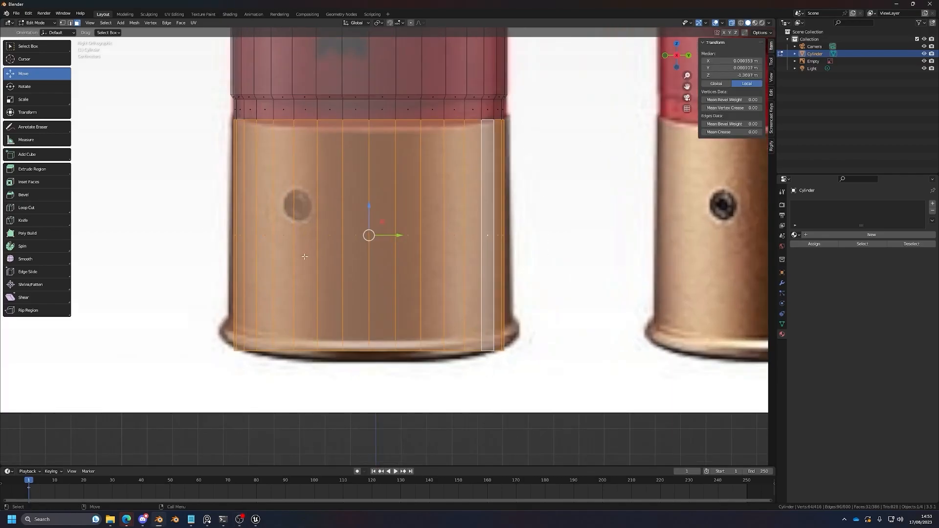
key(alt+z)
scroll(304, 256, down, 2)
mouse_move(317, 255)
middle_down()
mouse_move(342, 249)
mouse_move(340, 279)
mouse_move(395, 277)
mouse_move(396, 301)
middle_up()
shift+click(396, 277)
scroll(396, 277, down, 1)
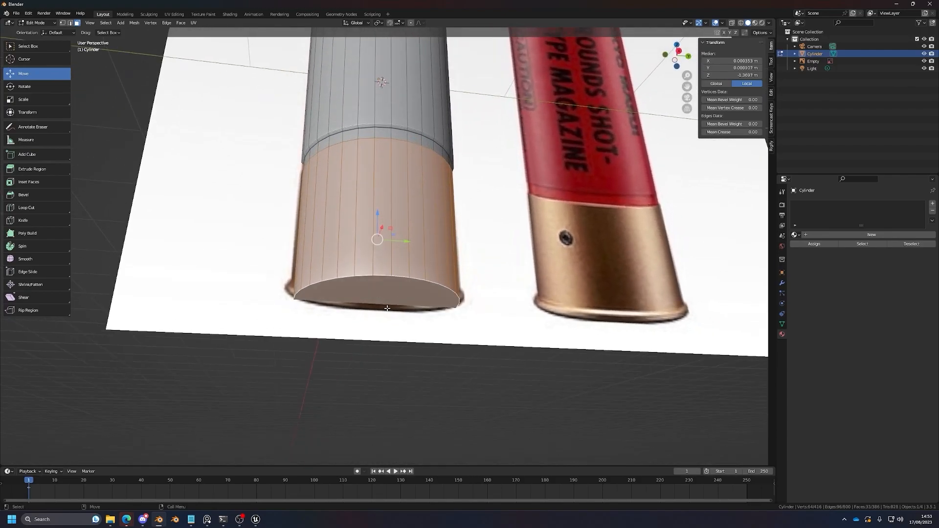
Step: Annotate a short mark below the base's bottom face, erase it, and return to the Move tool
key(d)
click(387, 300)
key(d)
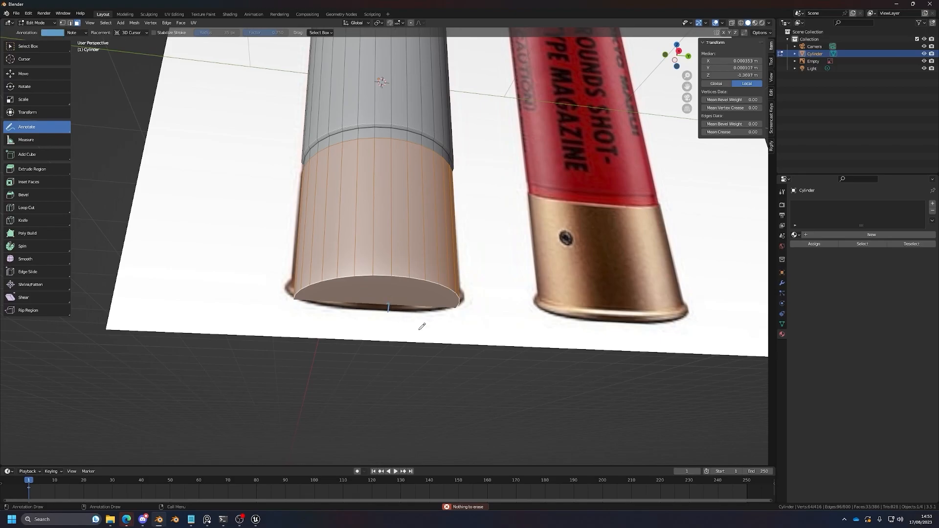
key(d)
key(d)
key(d)
drag(392, 320, 400, 239)
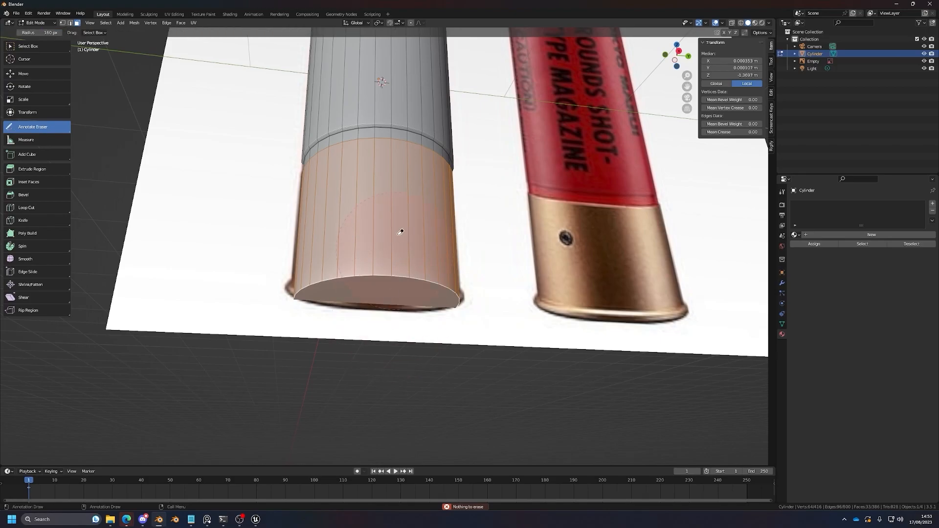
key(shift+space)
key(g)
Step: Try Extrude Region on the selected base faces and undo the extrusion
middle_drag(395, 330, 397, 355)
scroll(397, 319, up, 2)
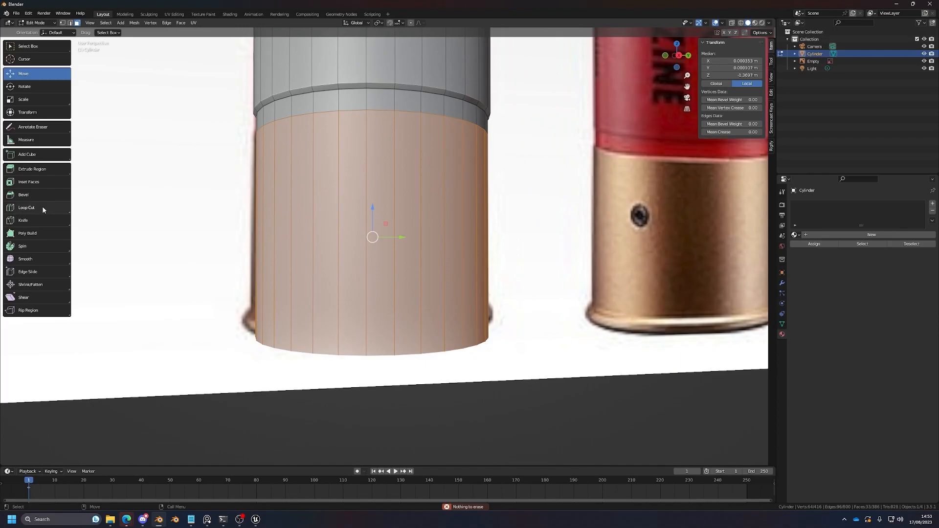
click(42, 172)
scroll(379, 313, down, 3)
middle_drag(376, 315, 394, 308)
drag(379, 268, 373, 325)
middle_drag(373, 325, 377, 308)
drag(376, 308, 378, 332)
key(ctrl+z)
middle_drag(379, 205, 394, 266)
shift+middle_drag(392, 162, 391, 295)
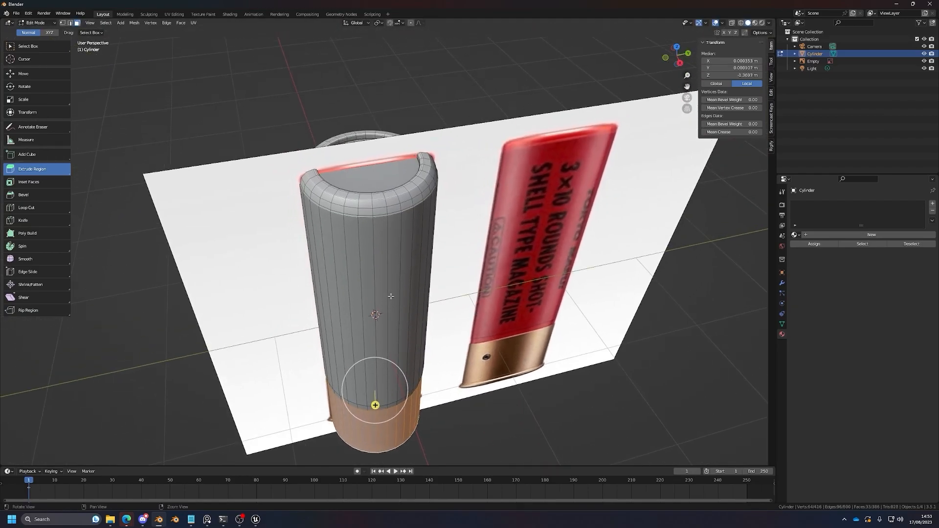
Step: Select the top face, several side faces and the bottom face in turn to examine their extrusion directions
scroll(402, 200, up, 3)
scroll(379, 107, down, 4)
click(360, 111)
middle_drag(360, 111, 392, 278)
scroll(383, 268, up, 4)
click(415, 205)
click(391, 205)
click(367, 204)
click(314, 204)
click(345, 322)
key(w)
scroll(392, 285, down, 2)
alt+drag(345, 322, 417, 269)
scroll(417, 268, up, 1)
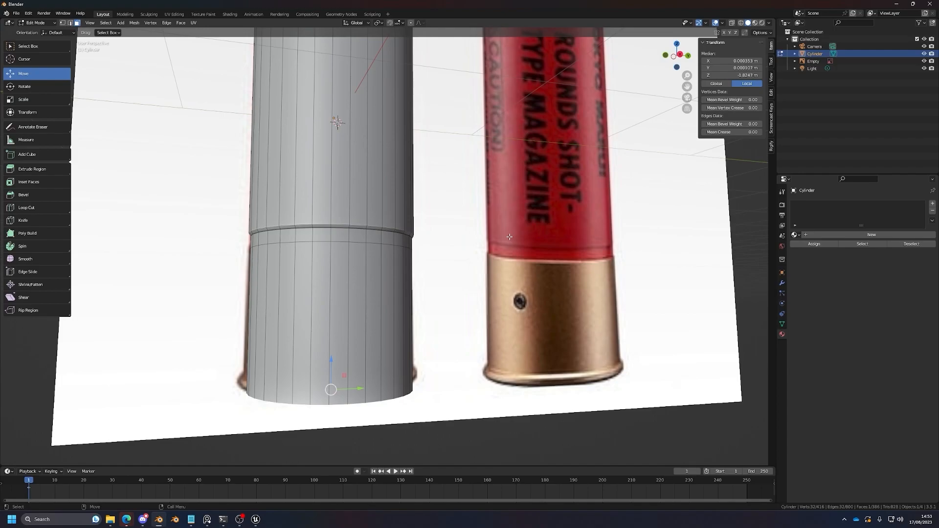
Step: Display the cylinder's face normals in the viewport overlays
click(722, 24)
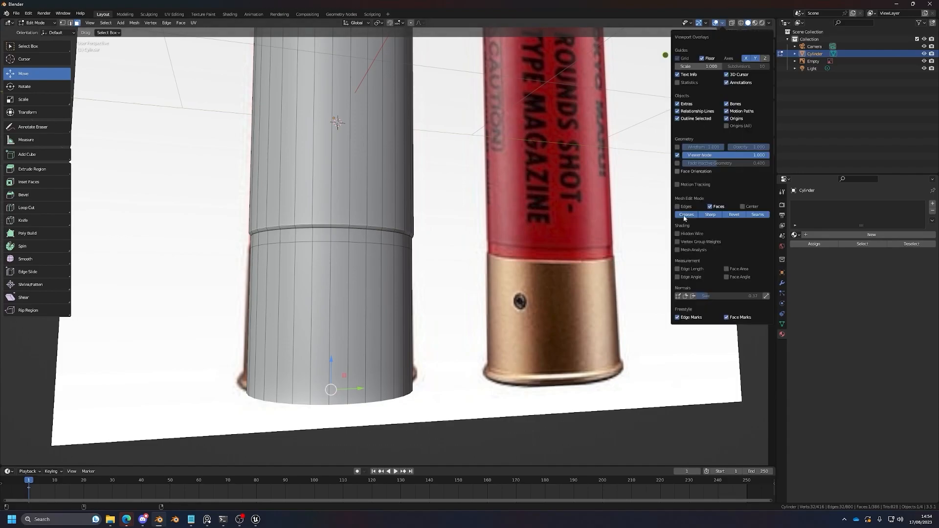
click(692, 296)
scroll(445, 320, down, 3)
mouse_move(445, 320)
middle_down()
mouse_move(502, 325)
mouse_move(448, 291)
mouse_move(462, 305)
mouse_move(445, 258)
mouse_move(459, 311)
middle_up()
scroll(476, 310, up, 4)
scroll(445, 258, up, 1)
key(ctrl+z)
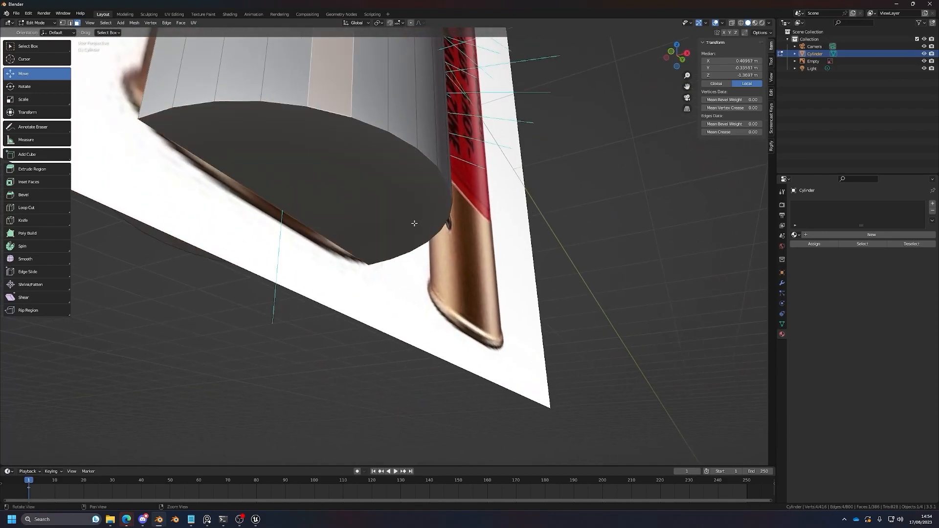
middle_drag(413, 222, 396, 259)
shift+middle_drag(353, 367, 456, 290)
scroll(456, 290, down, 2)
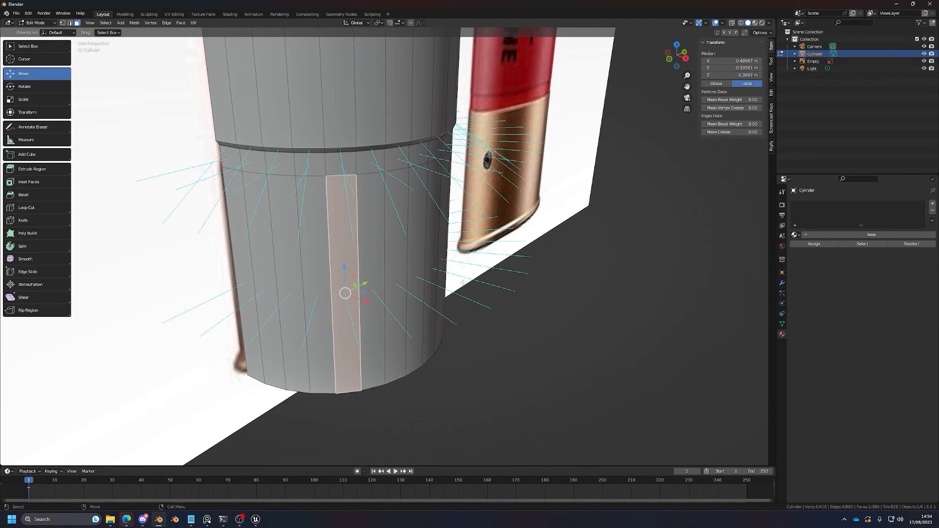
scroll(456, 290, up, 3)
Step: Annotate two outward normals on the base section's side, erase the annotations, and return to the Move tool
key(shift+space)
key(d)
drag(421, 311, 541, 390)
drag(457, 289, 608, 334)
scroll(607, 332, down, 5)
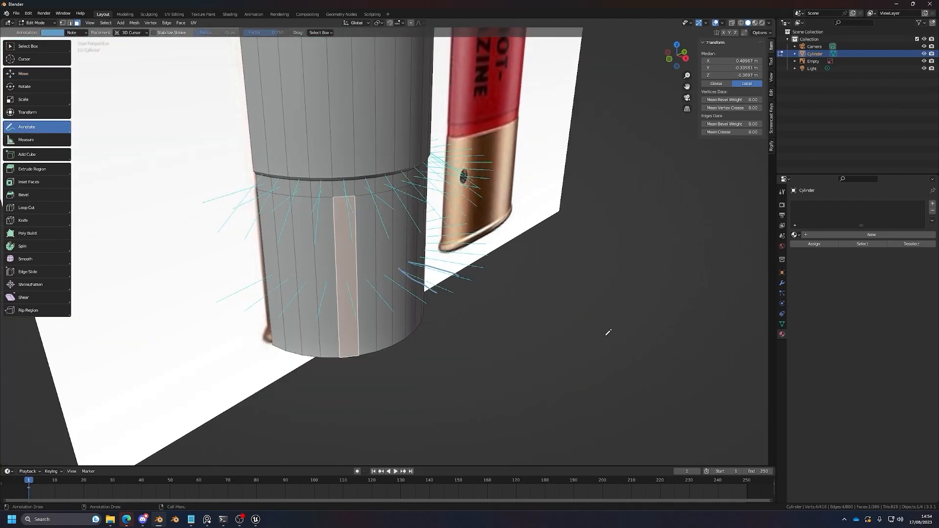
key(d)
key(d)
key(d)
mouse_move(484, 313)
mouse_down()
mouse_move(385, 311)
mouse_move(484, 255)
mouse_up()
key(w)
Step: Select the cylinder's bottom face and grow the selection once to include the base section's side faces
middle_drag(418, 333, 369, 294)
click(303, 214)
middle_drag(303, 213, 438, 273)
scroll(336, 215, up, 2)
key(ctrl+KP_Add)
scroll(438, 273, up, 1)
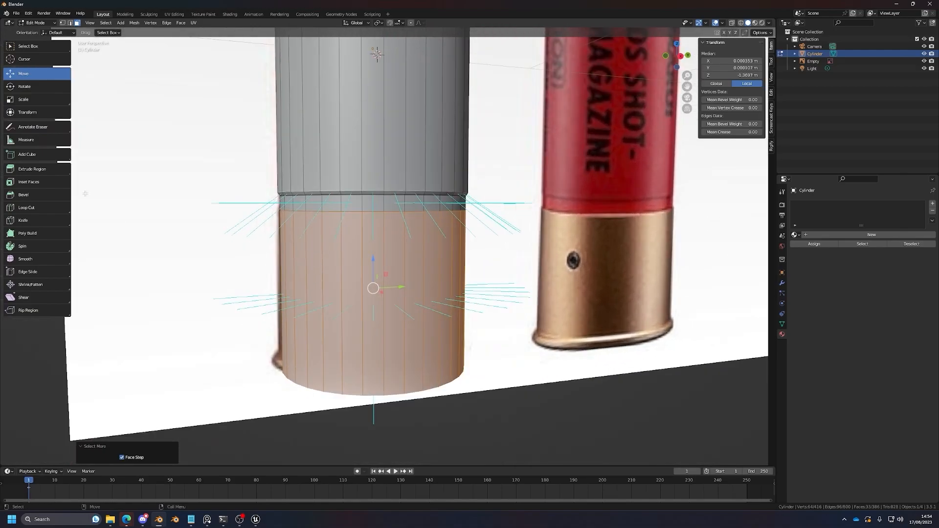
Step: Extrude the selected base faces outward along their normals by about 0.018 m in the right orthographic view
click(57, 171)
click(52, 171)
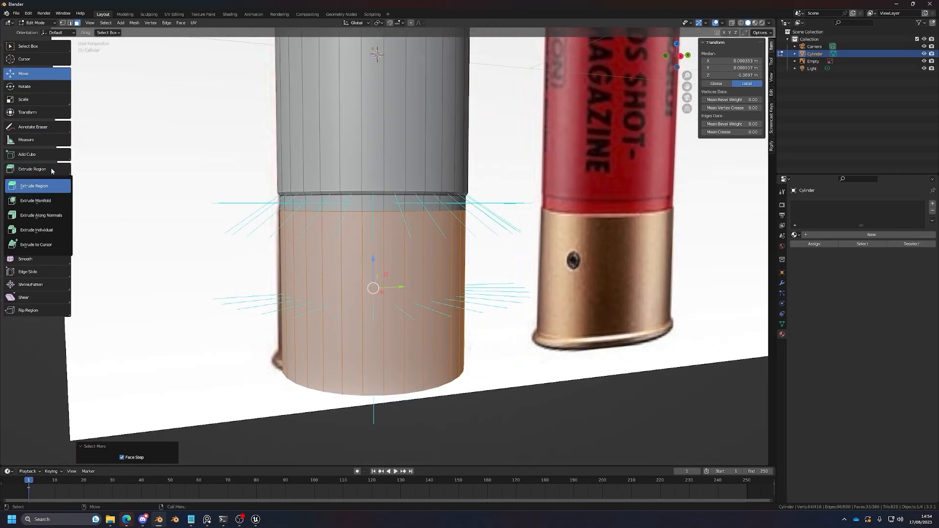
click(49, 216)
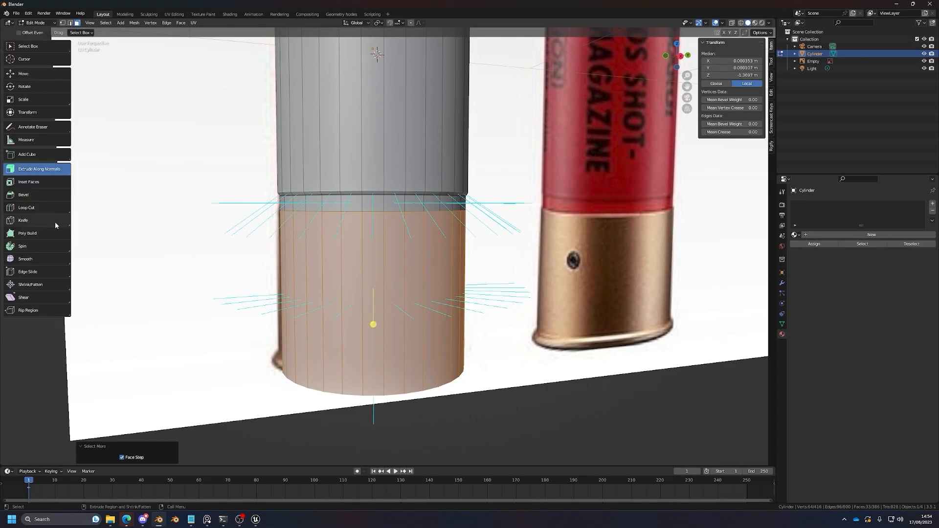
click(680, 56)
key(alt+z)
alt+middle_drag(454, 257, 495, 258)
key(alt+z)
middle_drag(559, 239, 572, 242)
mouse_move(571, 242)
mouse_down()
mouse_move(565, 233)
mouse_move(564, 242)
mouse_up()
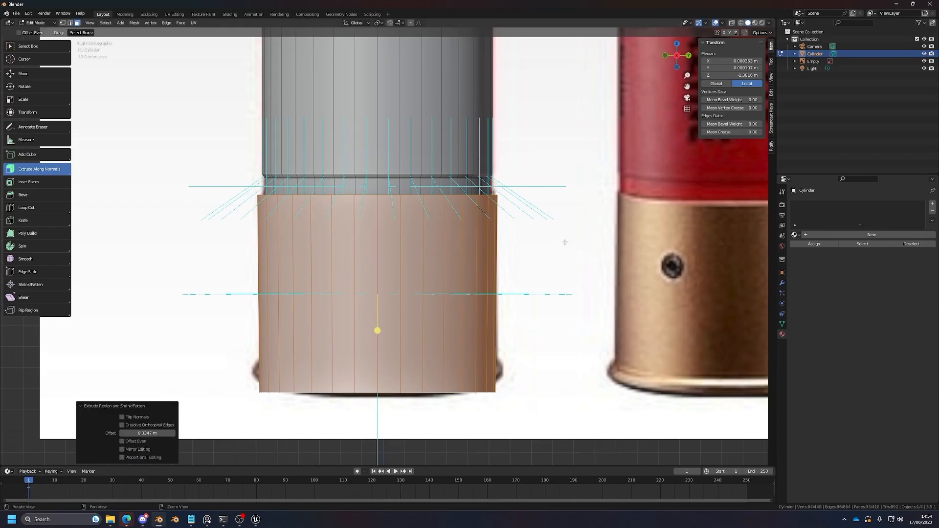
Step: Turn off the face normals display in the viewport overlays while editing the cylinder
middle_drag(534, 266, 537, 274)
scroll(536, 274, down, 3)
key(Tab)
middle_drag(513, 319, 494, 162)
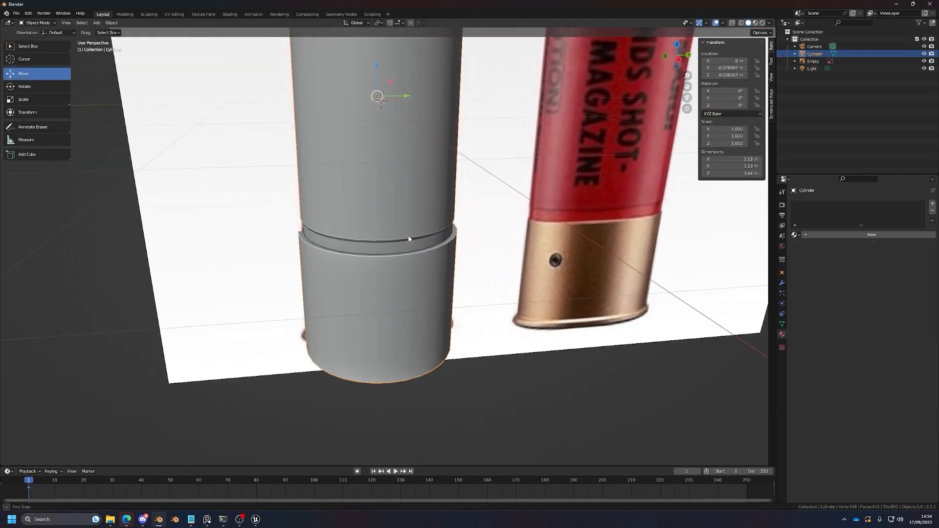
click(722, 23)
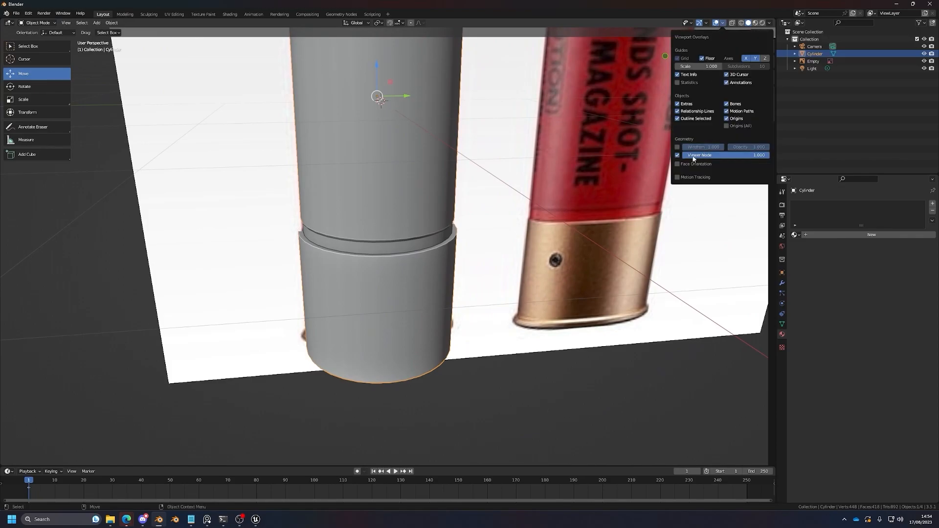
key(Tab)
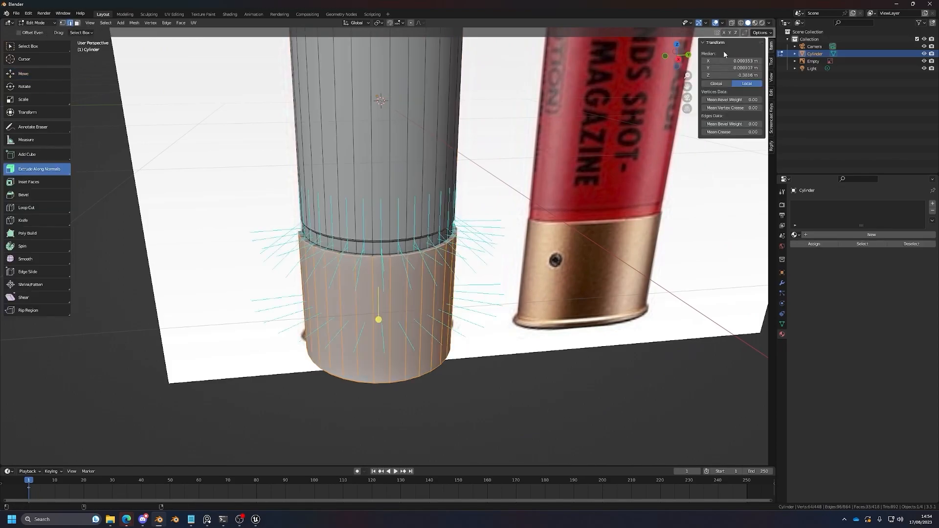
click(724, 23)
click(692, 295)
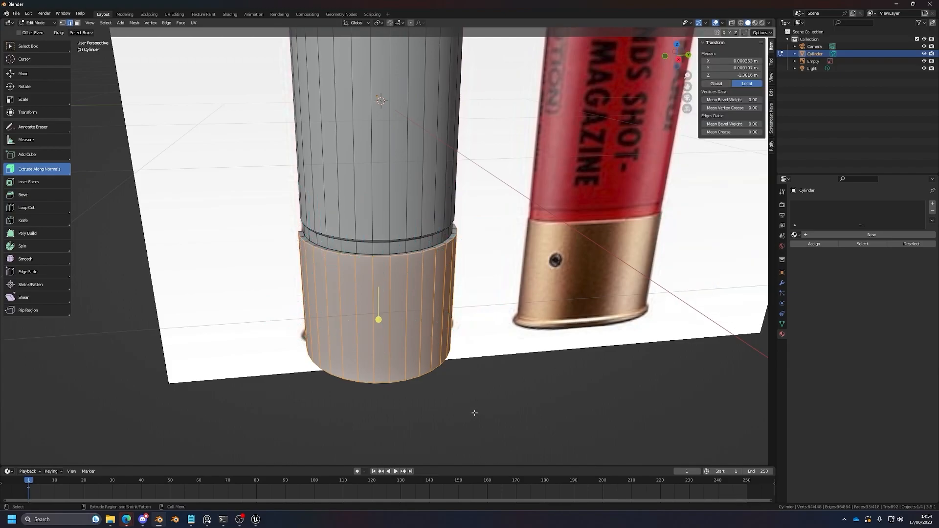
Step: Bevel the outer top edge loop of the brass base by about 0.027 m with three segments and leave Edit Mode
click(480, 409)
scroll(480, 372, up, 5)
middle_drag(480, 337, 558, 200)
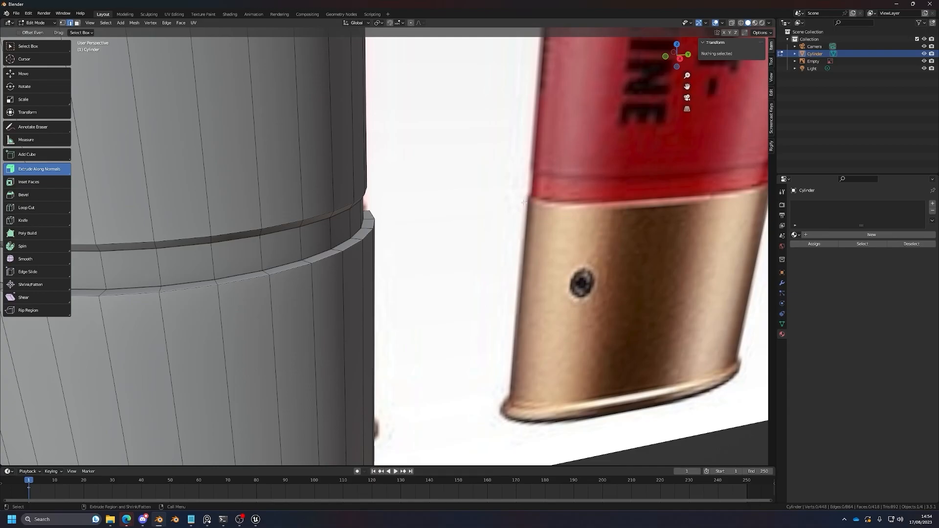
alt+click(359, 243)
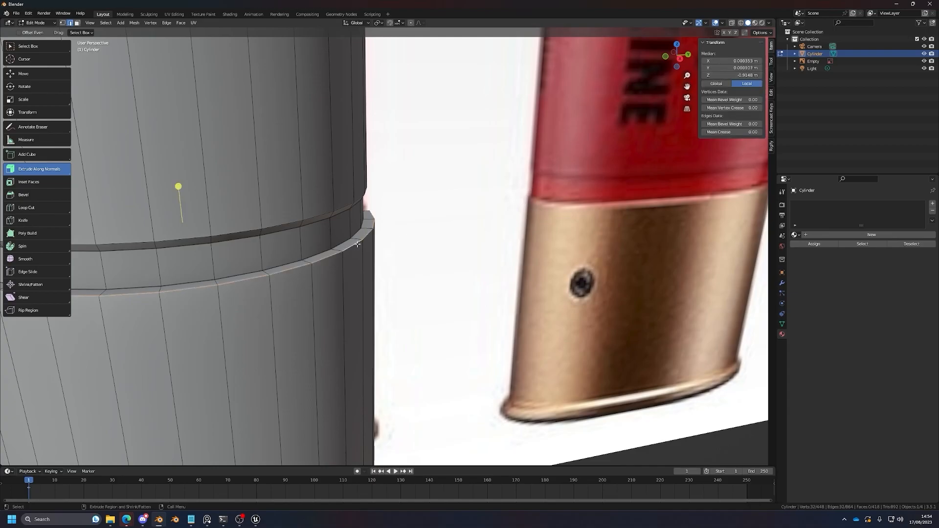
scroll(293, 193, down, 3)
scroll(356, 220, up, 3)
key(shift+space)
key(g)
scroll(491, 273, up, 3)
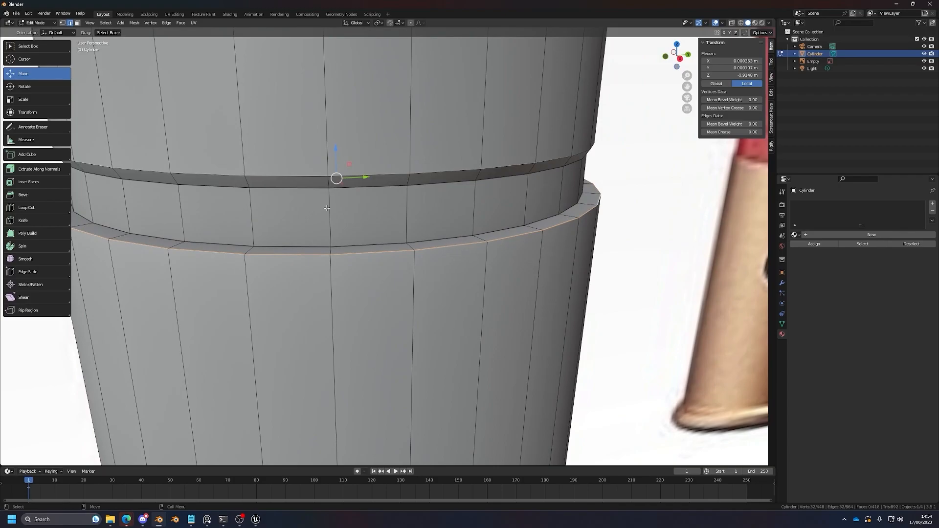
scroll(355, 256, down, 4)
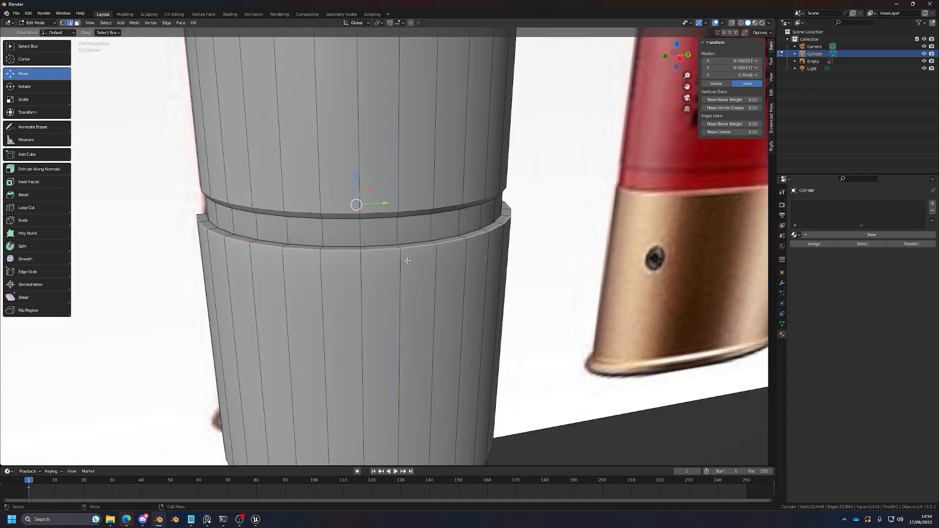
scroll(419, 268, up, 3)
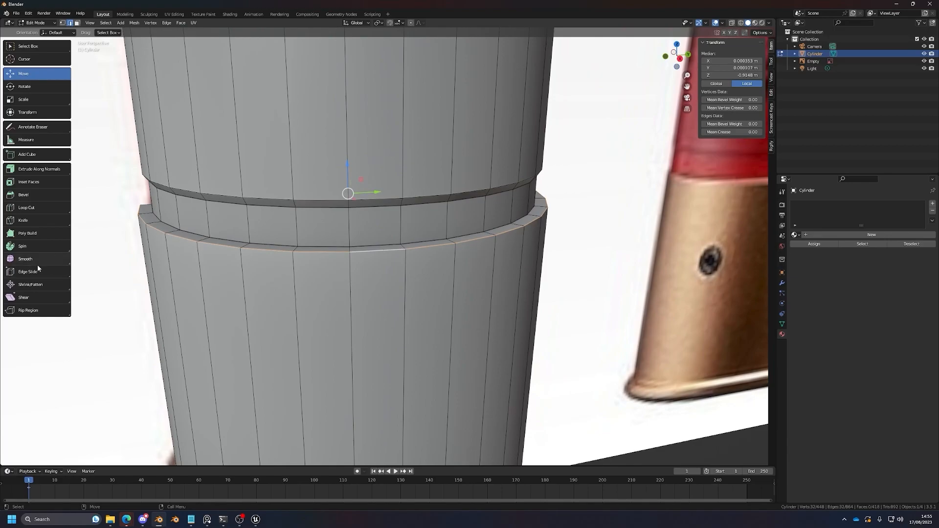
click(38, 195)
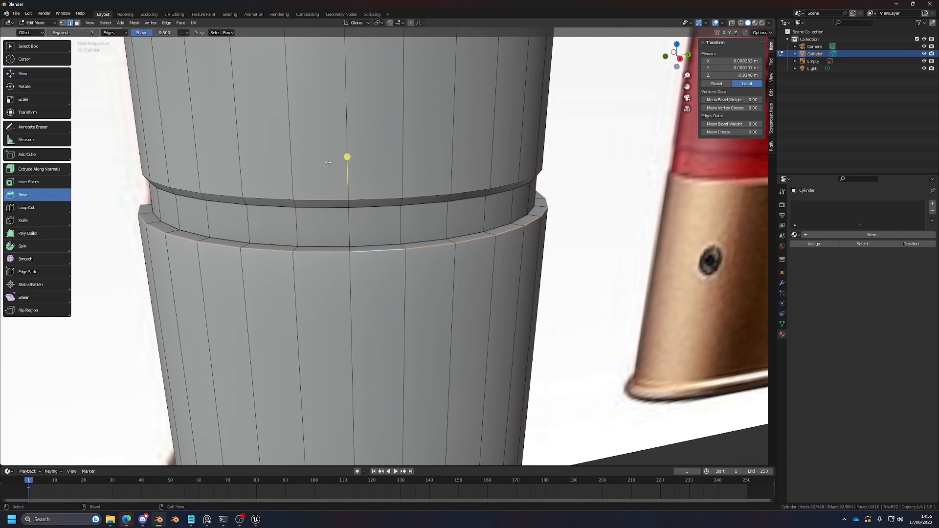
drag(347, 157, 353, 151)
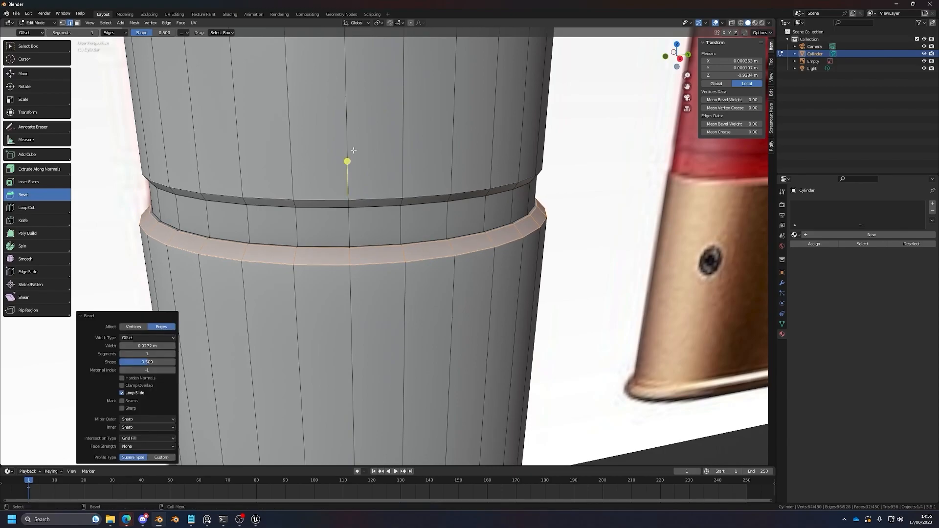
click(173, 353)
click(173, 354)
scroll(518, 328, down, 4)
key(Tab)
click(506, 409)
Step: Annotate the flared rim on the reference base in the right orthographic view and undo the annotation
scroll(506, 409, down, 2)
middle_drag(467, 367, 428, 306)
scroll(427, 306, down, 4)
scroll(428, 306, up, 3)
click(677, 56)
scroll(404, 300, up, 2)
click(407, 304)
shift+middle_drag(414, 312, 431, 268)
scroll(431, 268, up, 3)
key(d)
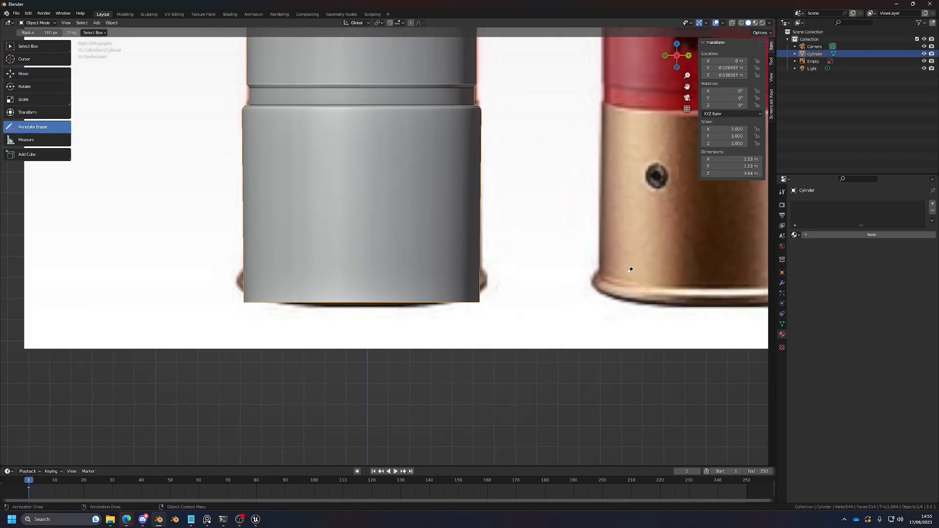
key(d)
drag(589, 290, 604, 303)
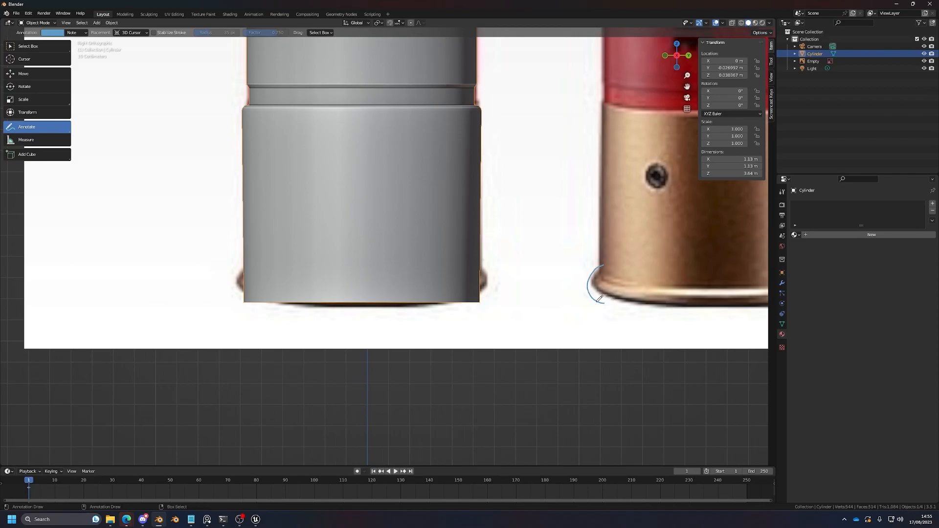
key(ctrl+z)
key(g)
Step: Add one loop cut around the base's side, slid down by a factor of 0.774 to the reference rim's upper edge
key(Tab)
key(ctrl+r)
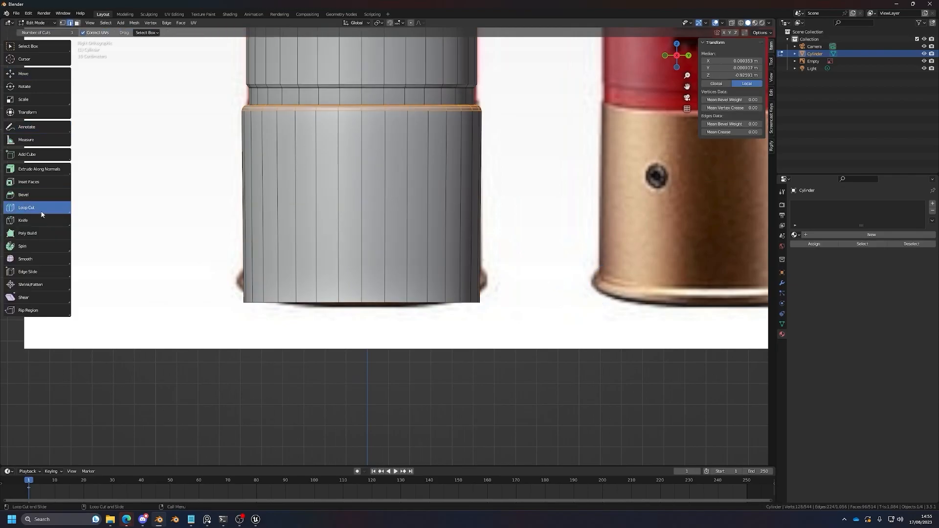
click(388, 205)
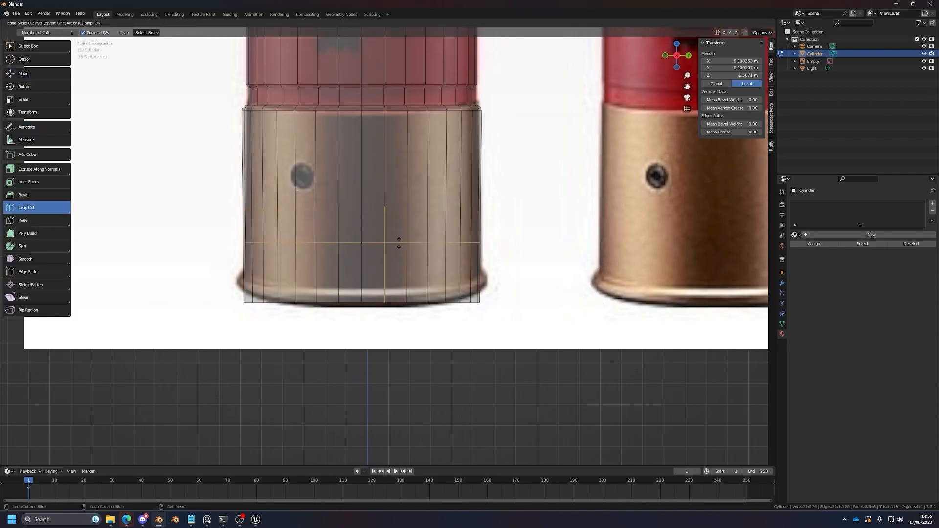
drag(400, 271, 420, 280)
drag(419, 280, 419, 280)
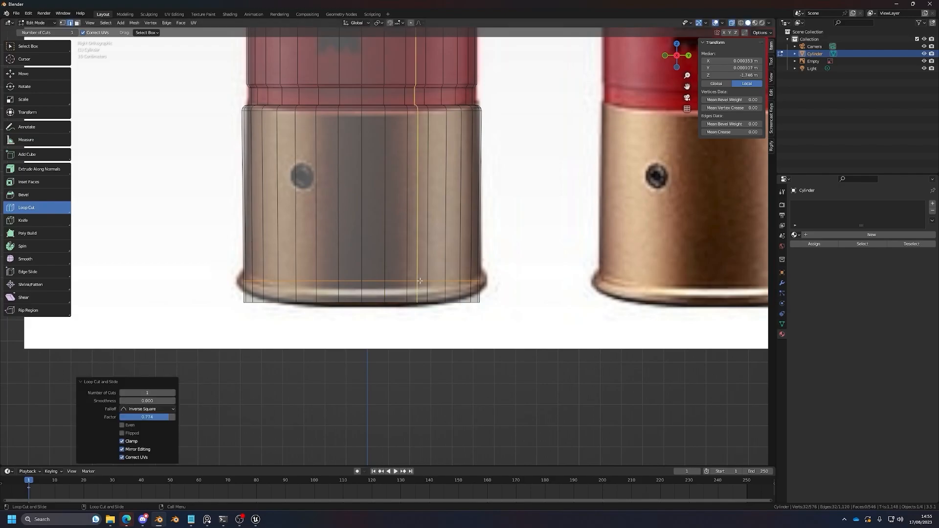
scroll(420, 281, up, 3)
key(alt+z)
key(w)
scroll(477, 334, down, 1)
alt+middle_drag(475, 334, 507, 308)
key(alt+z)
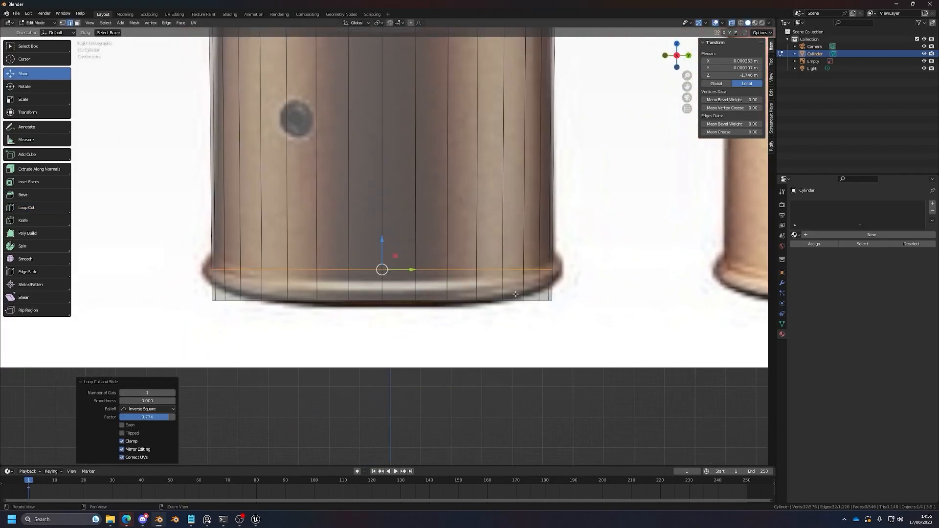
Step: Annotate the rim's rounded outward profile beside the base's lower edge and return to the Move tool
key(d)
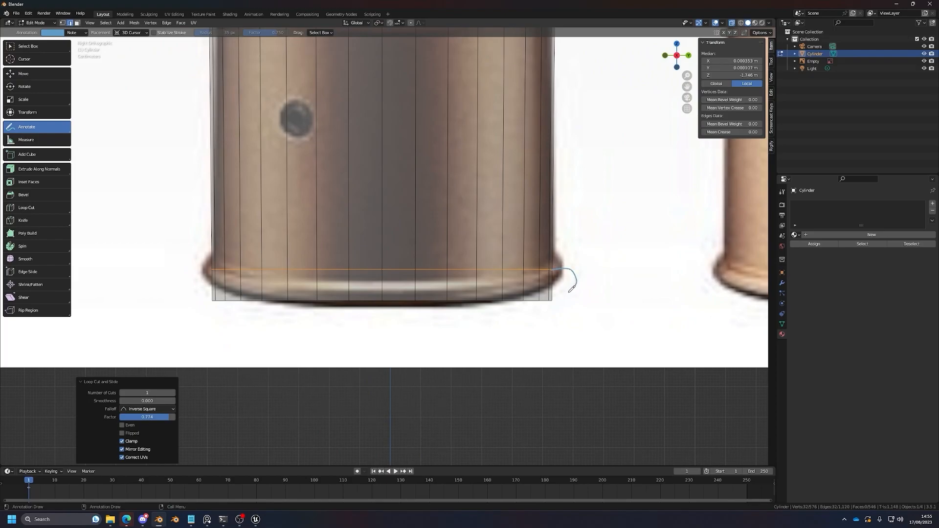
drag(571, 289, 550, 299)
key(w)
Step: Select all side faces below the new loop cut and extrude them outward along their normals to form the rim
key(alt+a)
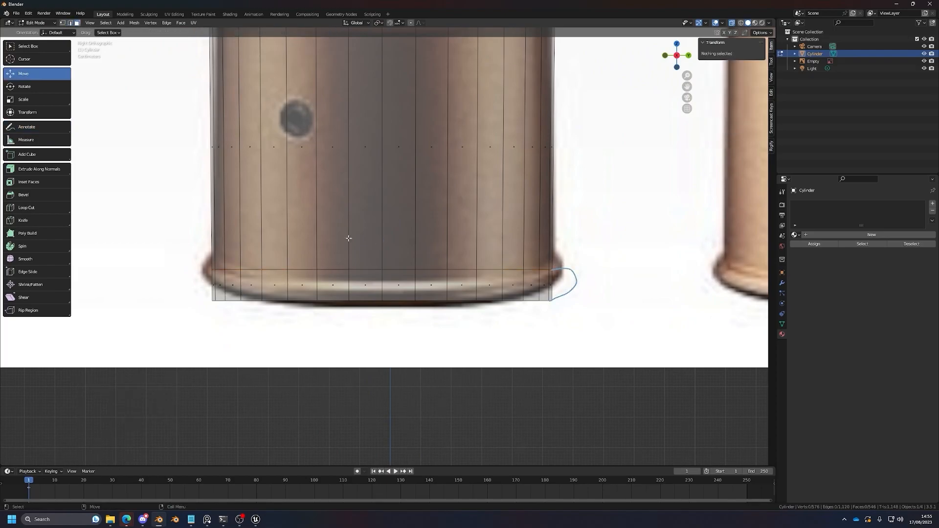
drag(556, 283, 190, 296)
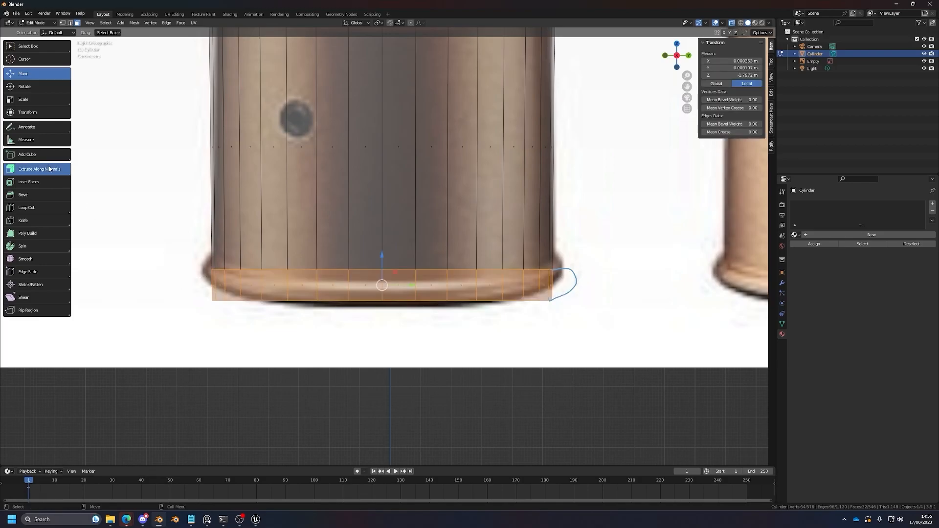
click(49, 169)
drag(605, 337, 615, 331)
key(alt+z)
Step: Bevel the rim's upper and lower outer edge loops by about 0.035 m with two segments and leave Edit Mode
middle_drag(556, 333, 579, 364)
key(shift+space)
key(g)
shift+middle_drag(618, 394, 549, 308)
key(2)
alt+click(522, 297)
alt+shift+click(514, 342)
key(ctrl+b)
drag(597, 376, 621, 377)
scroll(622, 377, up, 1)
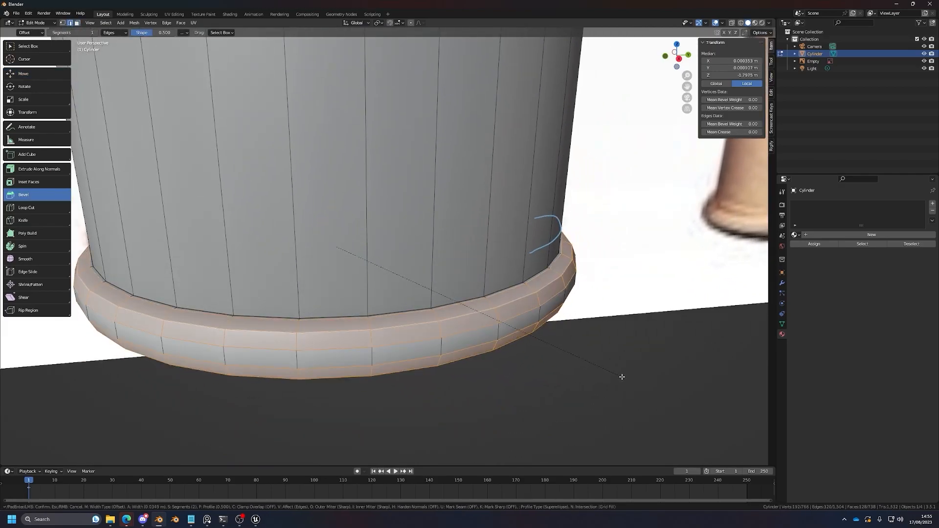
click(621, 377)
key(Tab)
click(620, 378)
Step: Select the cylinder's bottom face and inset it by about 0.34 m to outline the central primer
scroll(567, 359, down, 10)
scroll(466, 358, up, 1)
shift+middle_drag(453, 268, 496, 150)
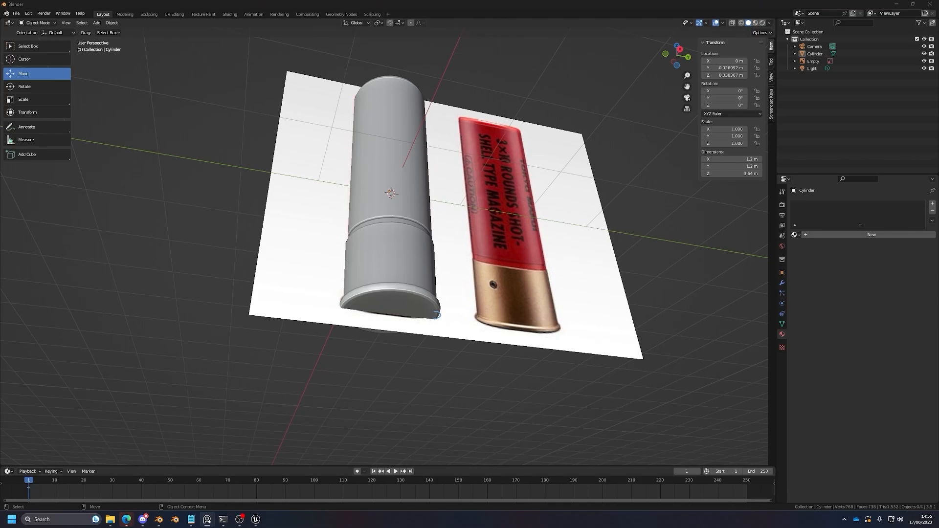
click(392, 146)
middle_drag(392, 145, 394, 170)
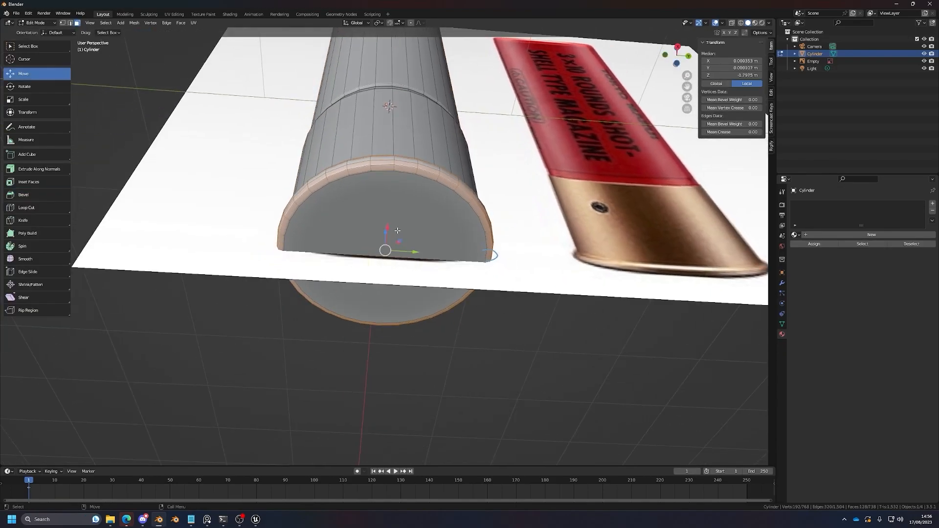
click(397, 230)
scroll(397, 230, up, 3)
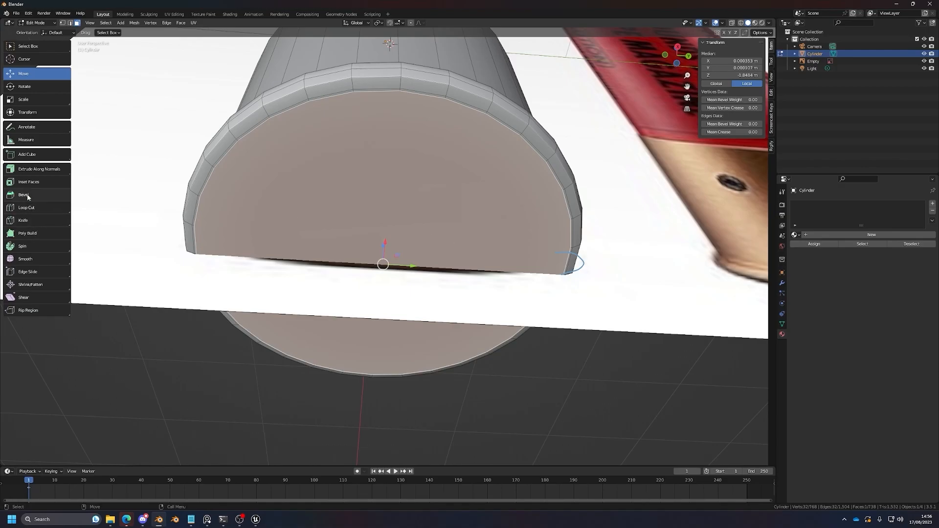
click(43, 185)
drag(602, 238, 508, 234)
Step: Extrude the inset primer face slightly inward along its normal, following a close-up of the reference's primer recess
scroll(483, 142, down, 5)
right_drag(543, 0, 568, 177)
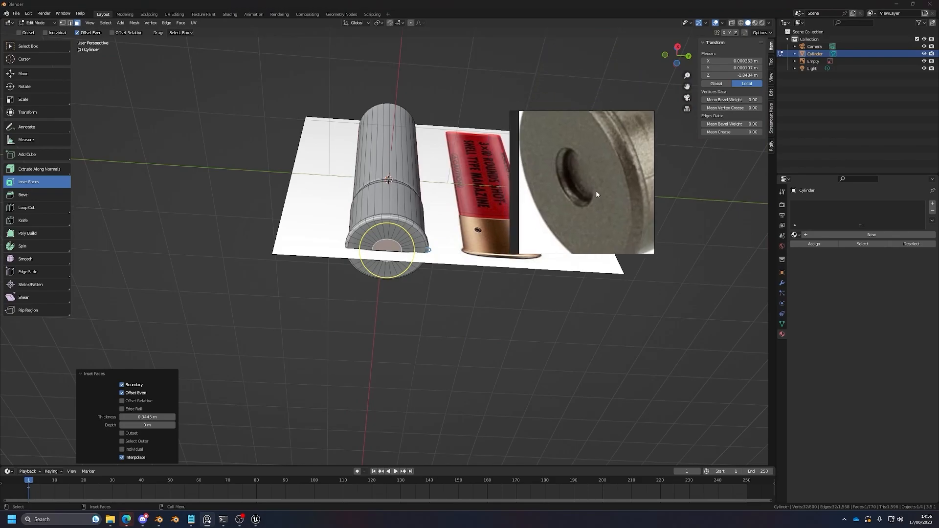
scroll(568, 177, up, 4)
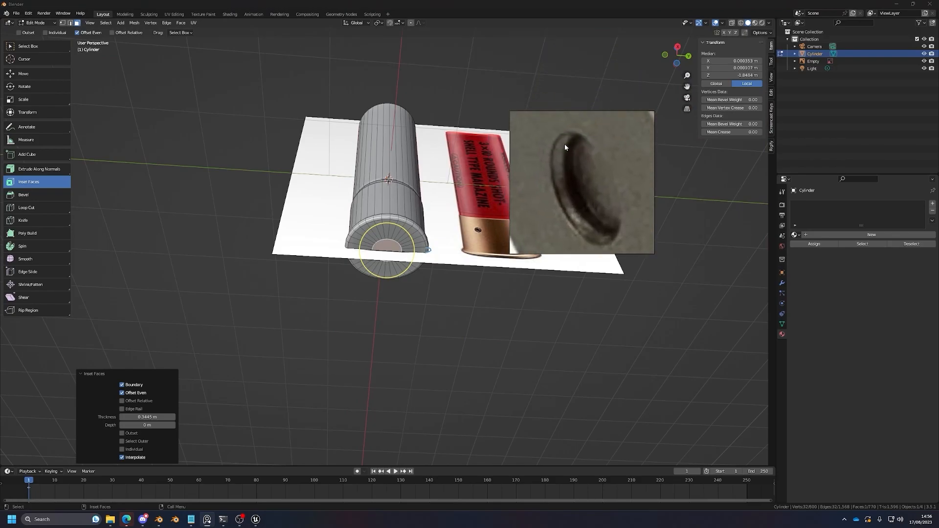
scroll(440, 279, up, 6)
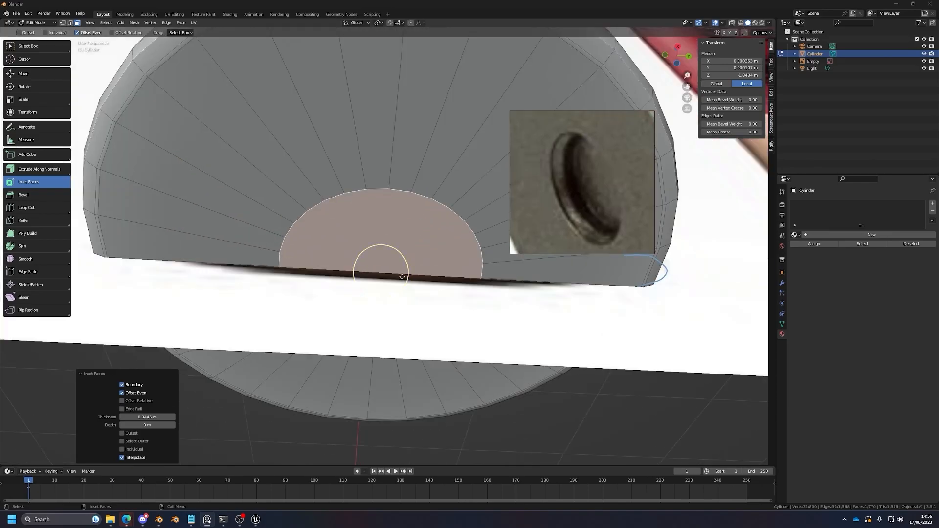
click(42, 170)
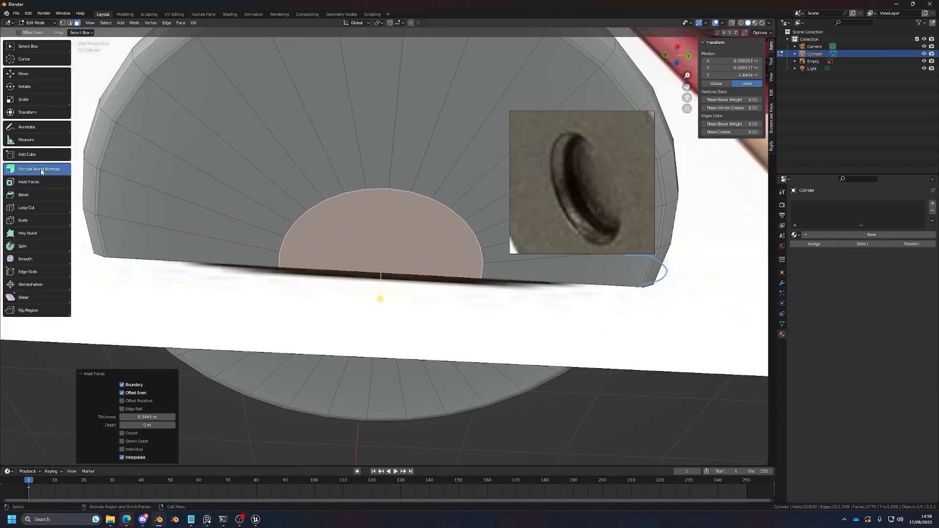
drag(369, 304, 415, 337)
middle_drag(414, 337, 478, 321)
Step: Hide the background reference image to view the underside of the base and unhide it again
key(Tab)
click(526, 348)
key(h)
click(323, 310)
key(Tab)
scroll(337, 313, up, 2)
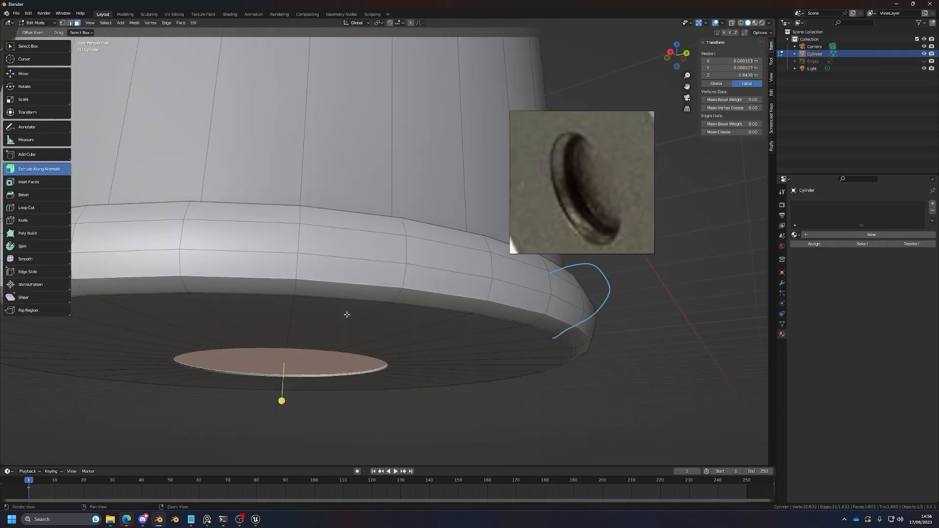
middle_drag(345, 315, 396, 348)
key(Tab)
key(alt+h)
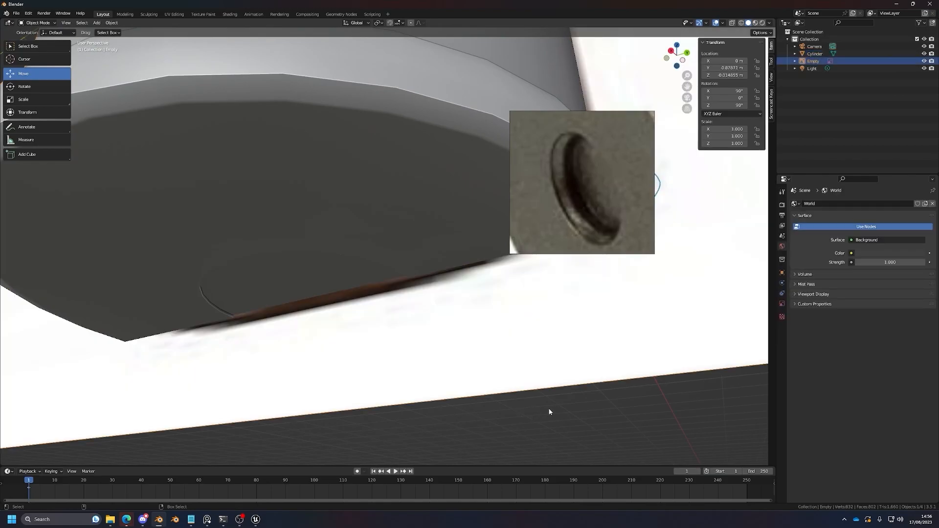
Step: Delete the background reference image from the scene and reopen the cylinder for editing
key(Tab)
key(Tab)
click(505, 342)
key(Delete)
click(362, 267)
key(Tab)
Step: Deepen the primer recess with two inward extrusions of about 0.017 m and 0.025 m, scaling its face down slightly between them
drag(549, 391, 576, 394)
key(s)
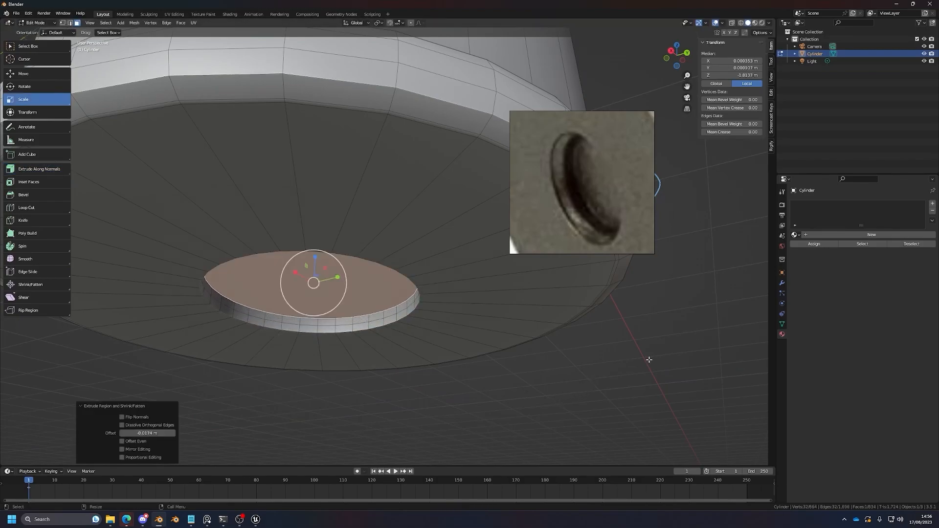
key(s)
middle_drag(619, 358, 666, 368)
key(ctrl+e)
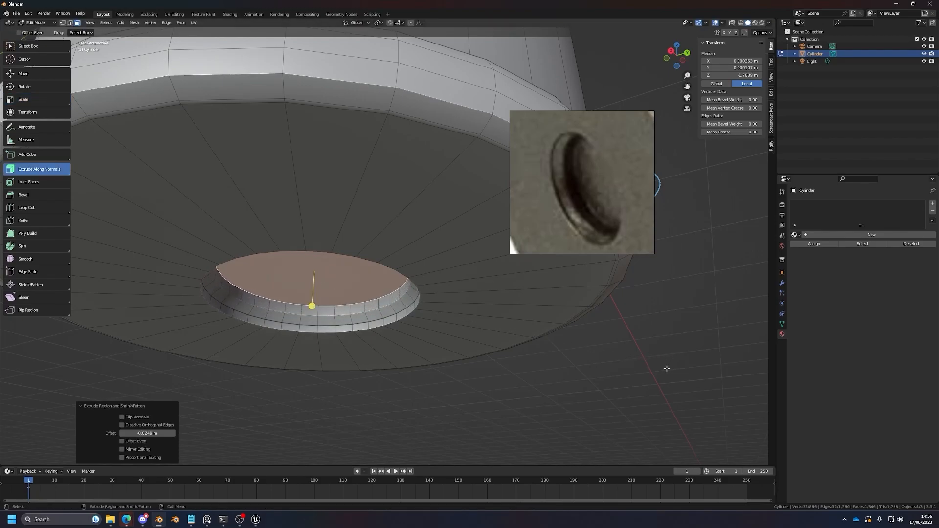
Step: Examine the primer recess and the whole shell from several angles in Object Mode
key(Tab)
middle_drag(559, 391, 516, 326)
click(418, 190)
middle_drag(417, 190, 386, 337)
scroll(446, 301, down, 2)
middle_drag(410, 297, 404, 305)
scroll(567, 180, down, 7)
scroll(415, 236, up, 2)
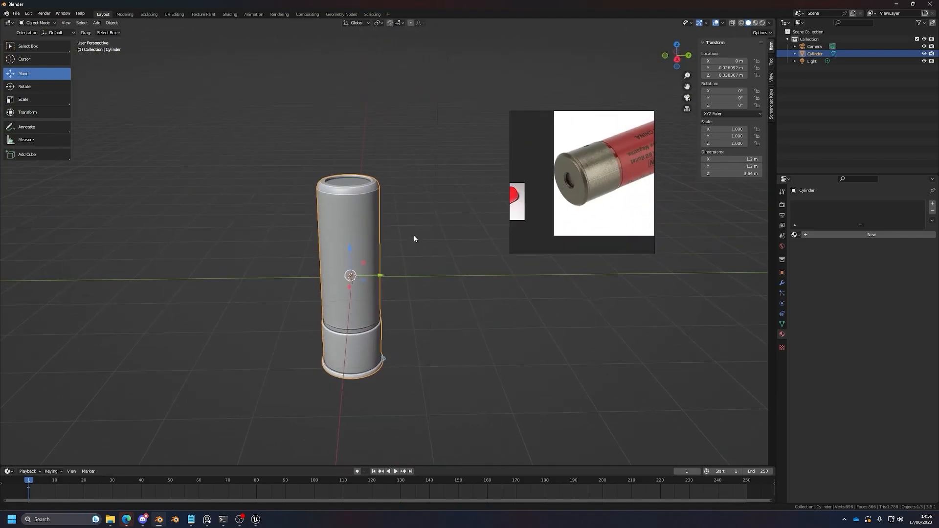